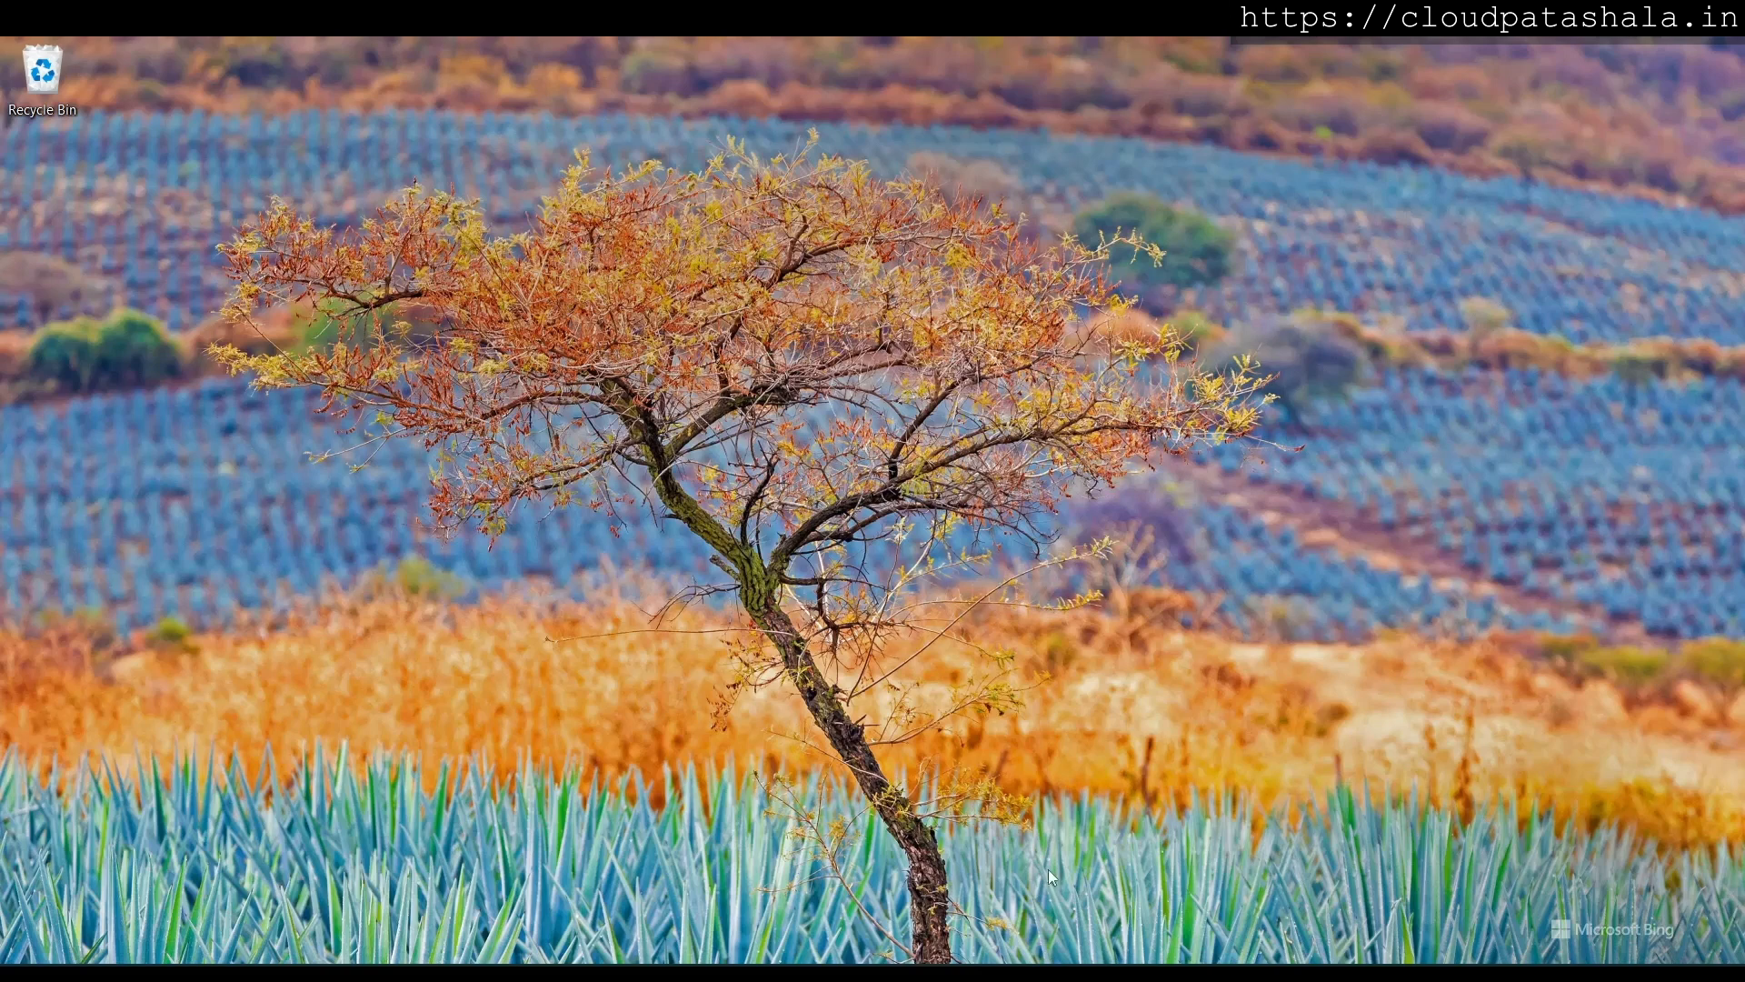
Switch to the EC2 console in the Opera browser, refresh the instance list and select cp-b00-win-2022-srv1
left_click(920, 971)
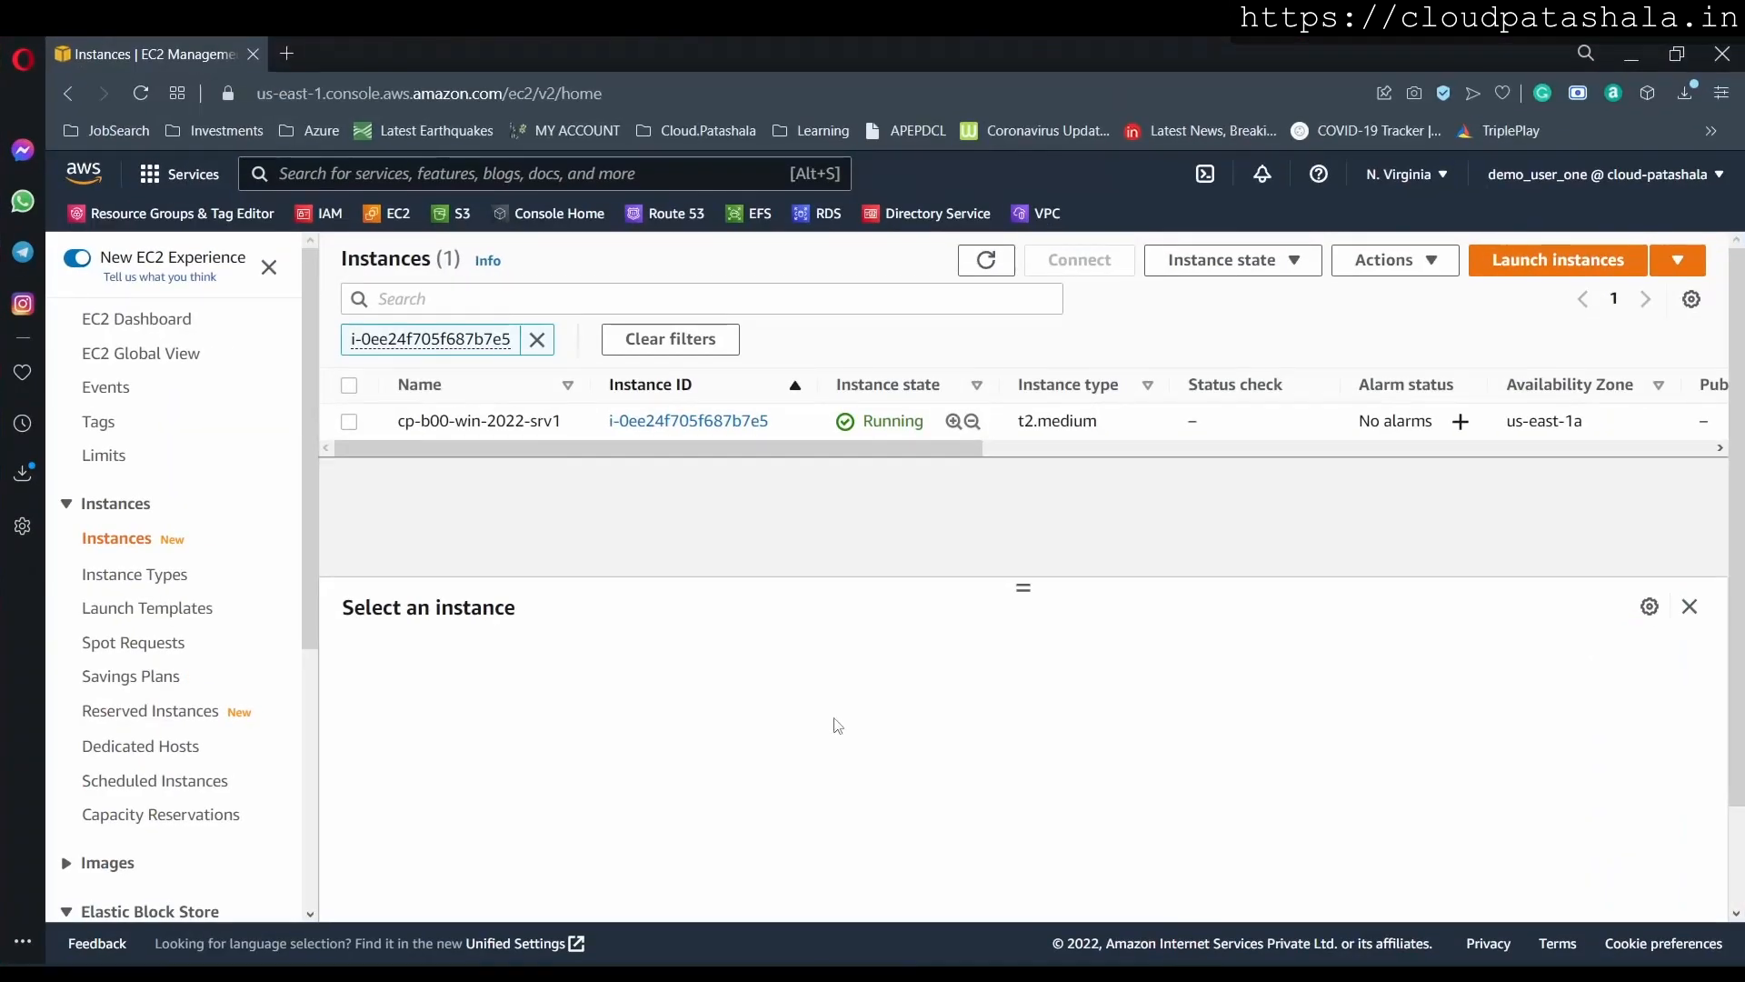
left_click(986, 260)
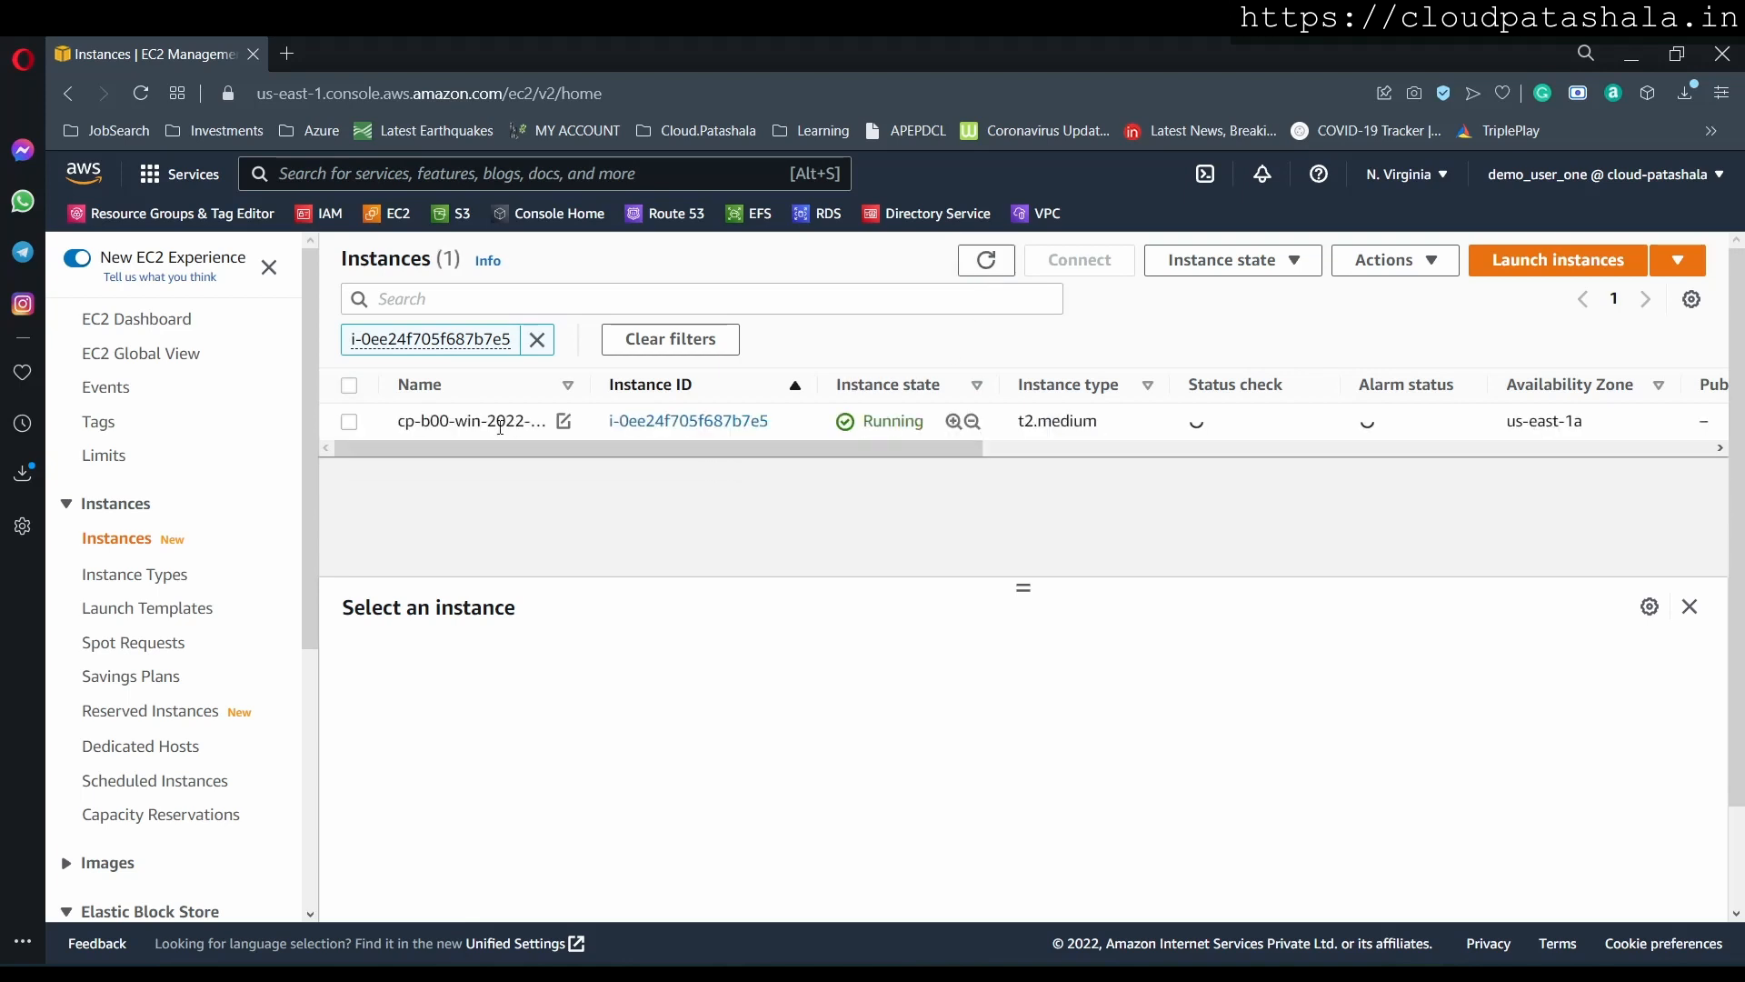
left_click(501, 427)
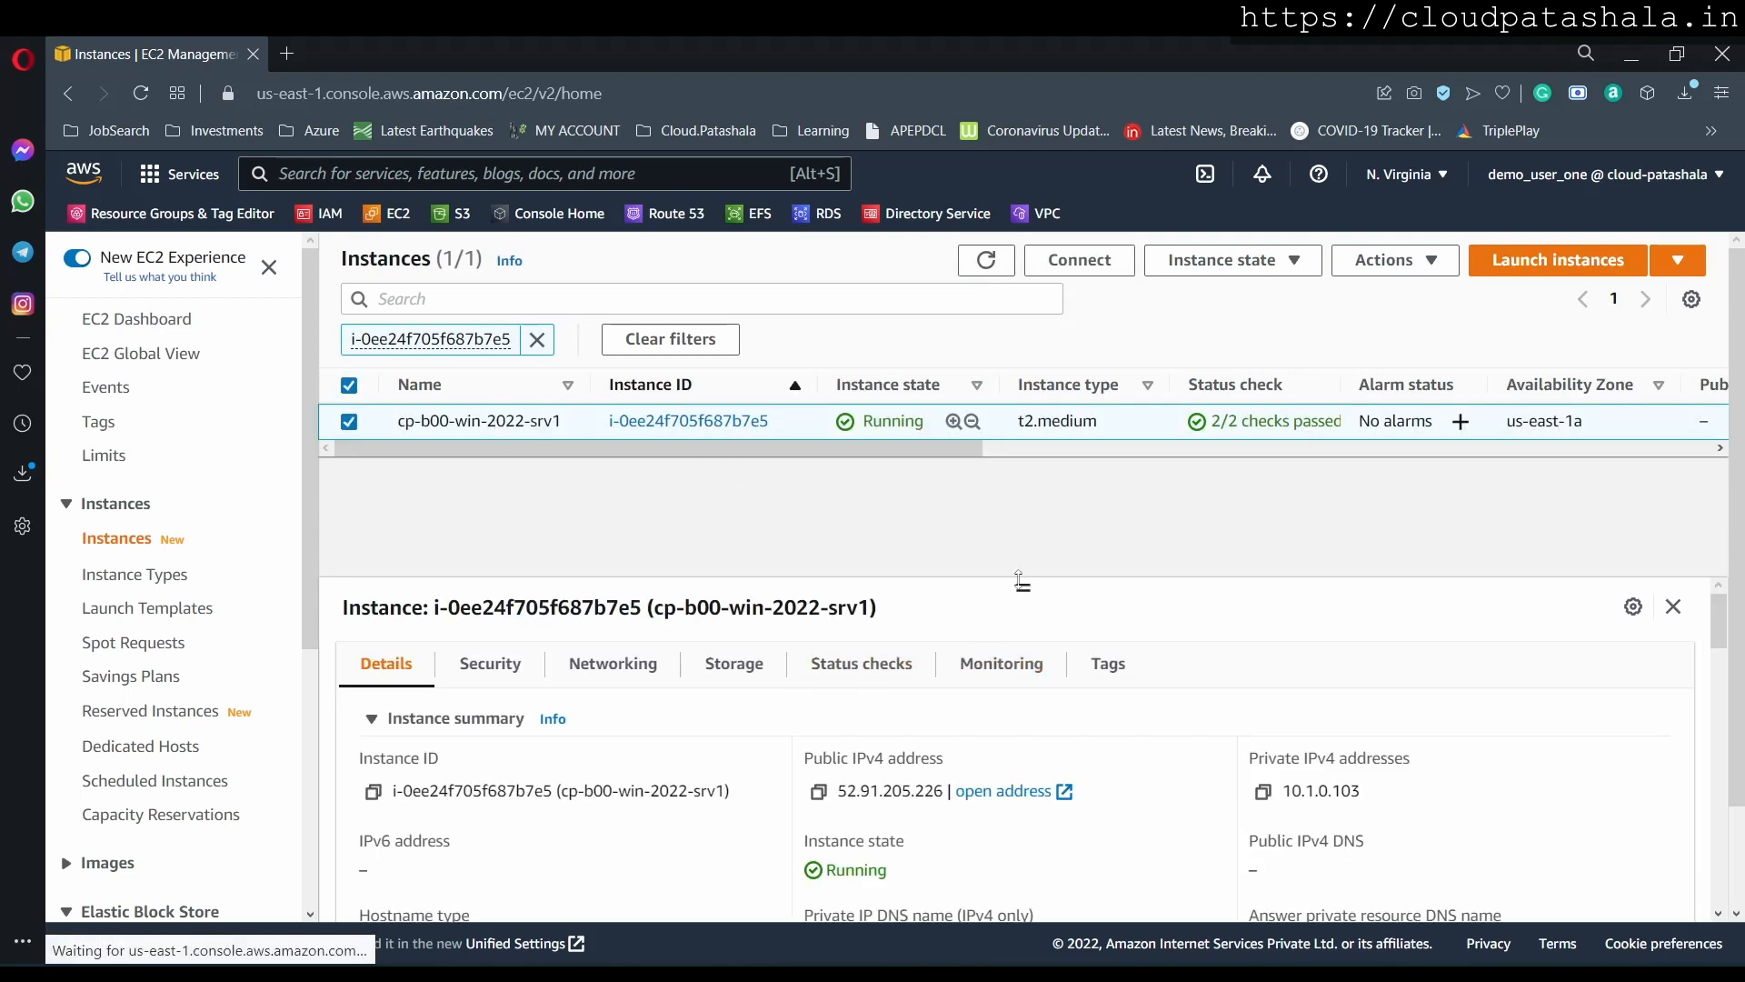
Enlarge the details pane of the selected instance and examine its AMI name and other instance details
left_click_drag(1022, 580, 1021, 535)
scroll(1021, 792, "down", 3)
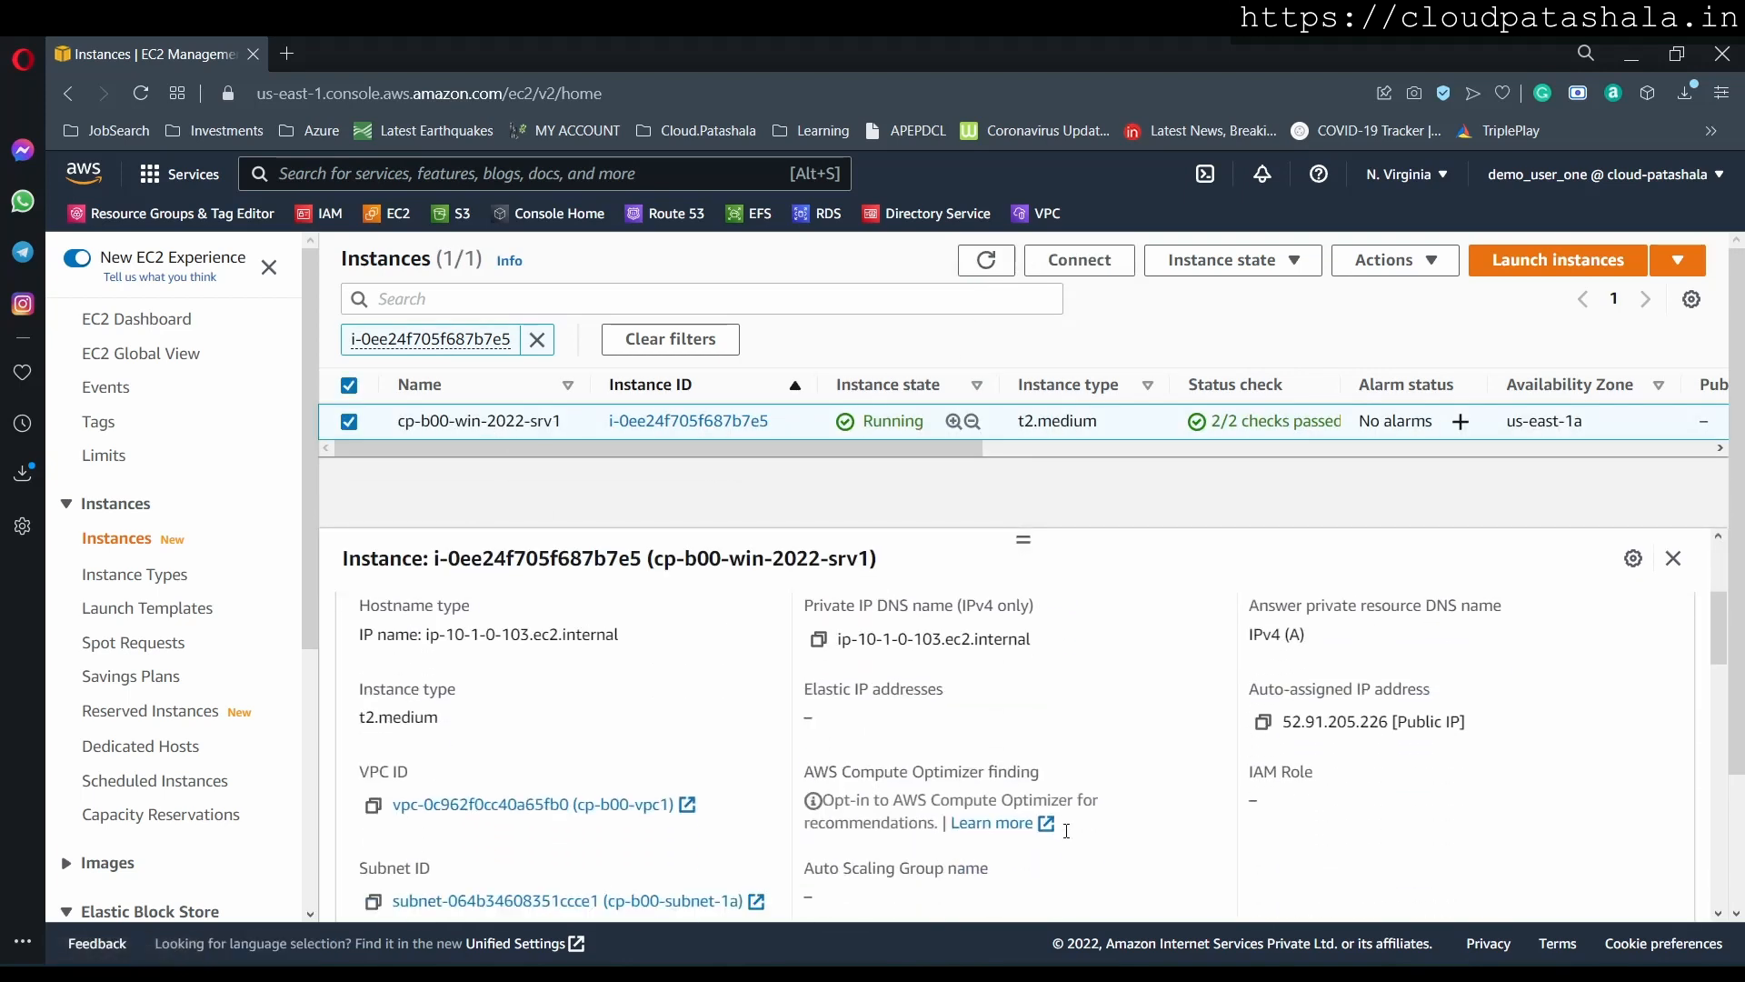
scroll(1066, 830, "down", 3)
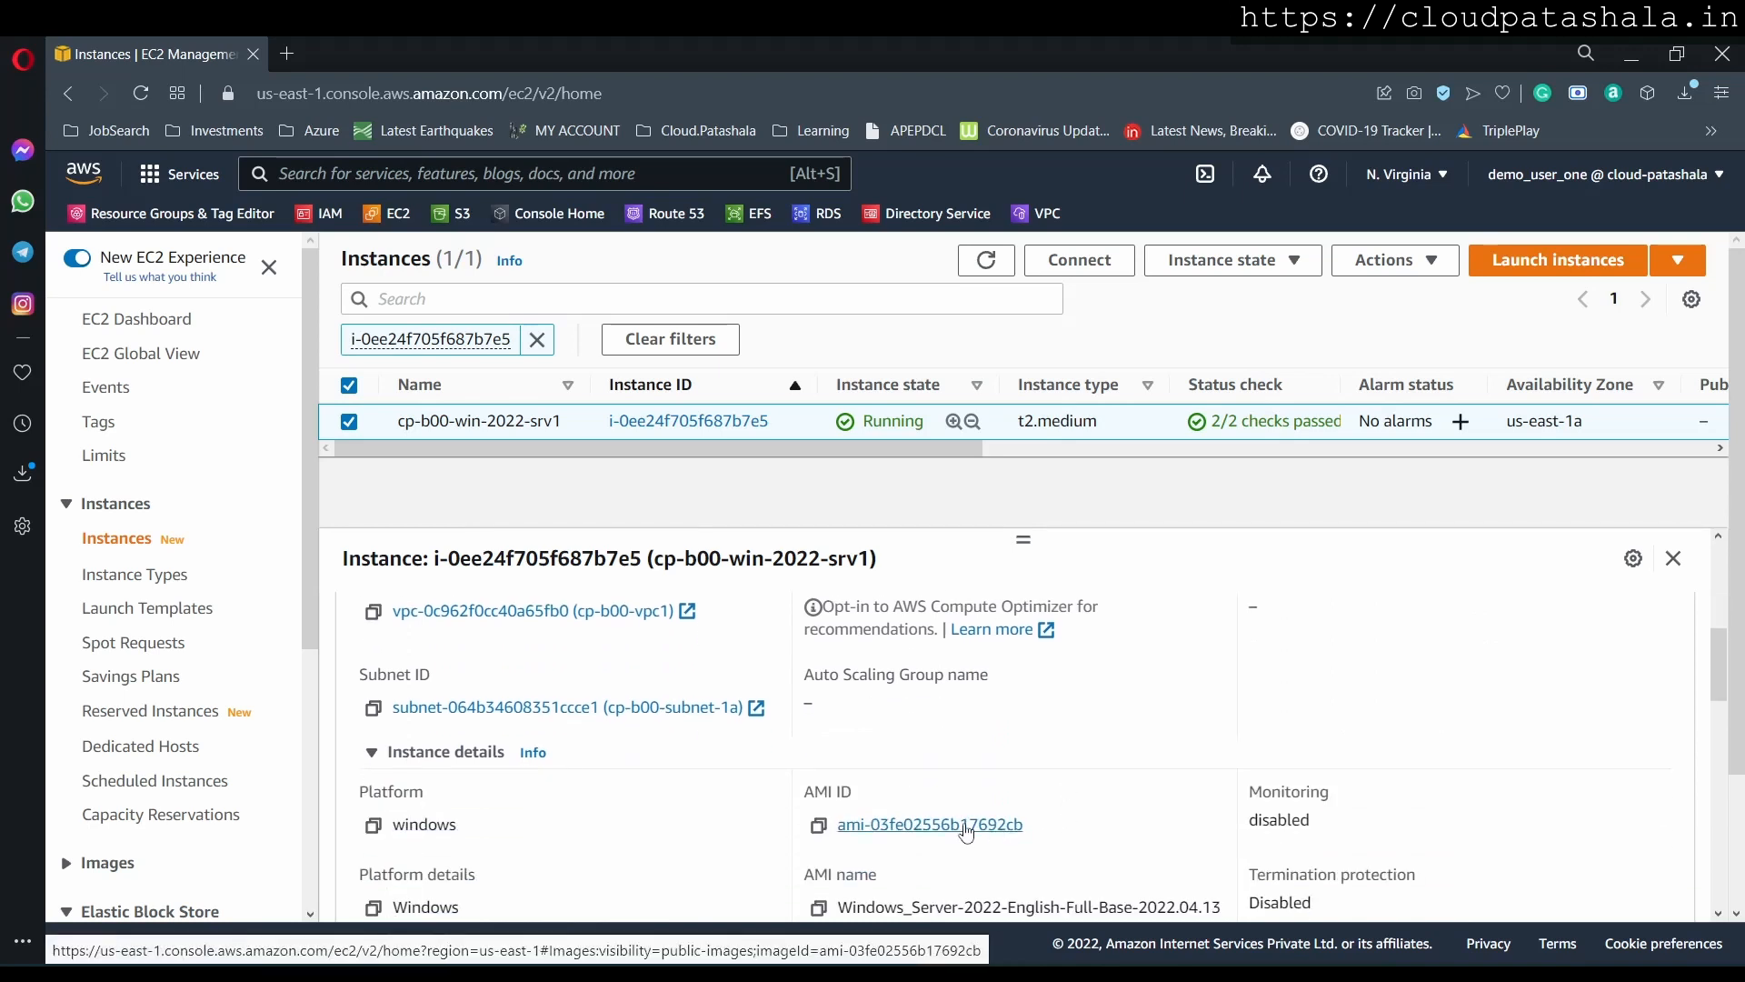
scroll(967, 832, "down", 2)
left_click_drag(970, 793, 1171, 793)
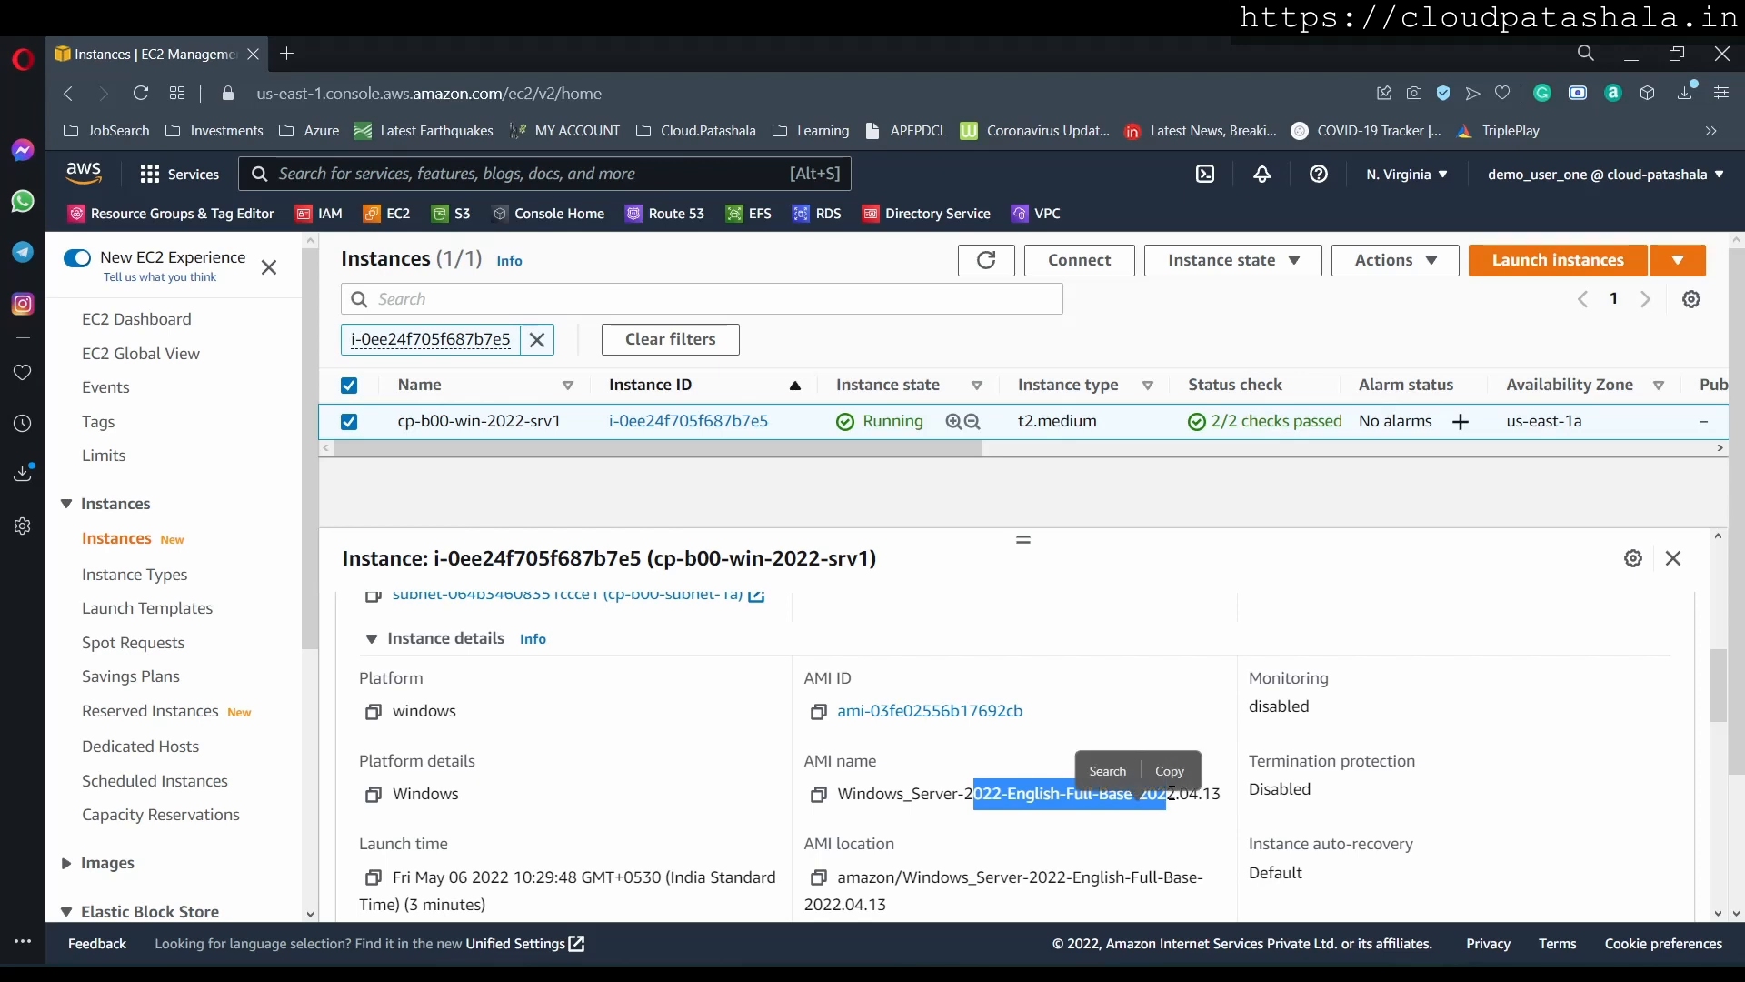
left_click(1015, 794)
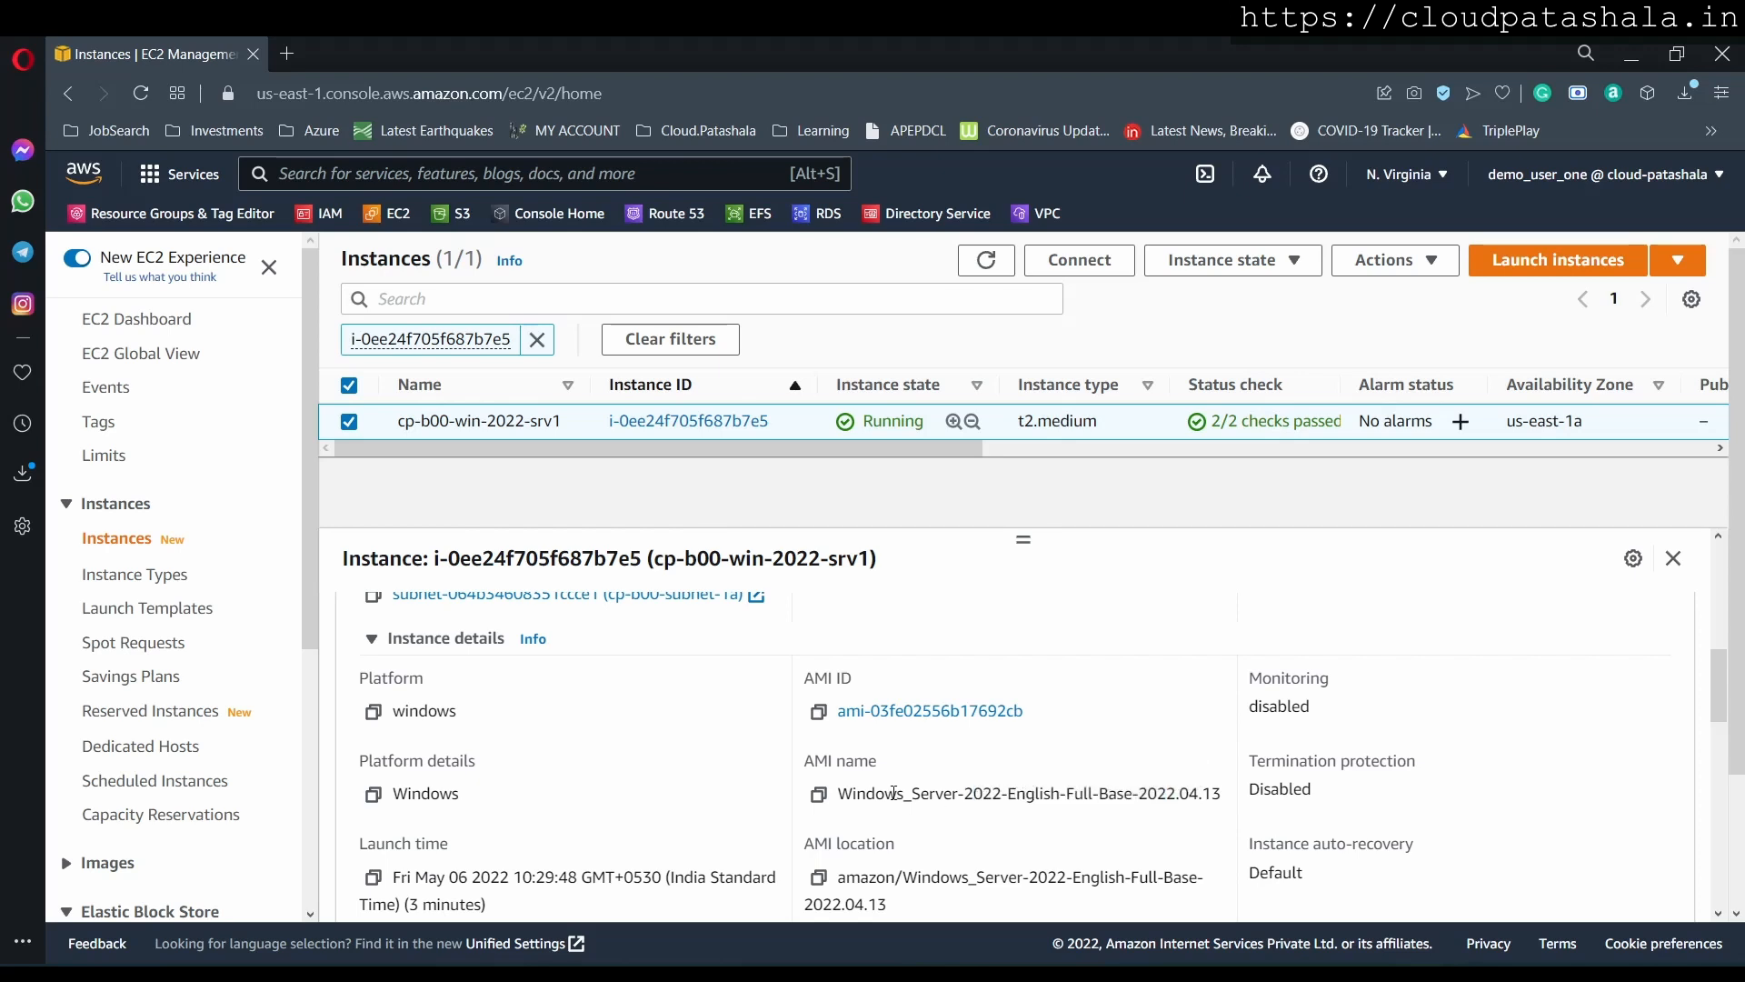
left_click_drag(857, 792, 1061, 812)
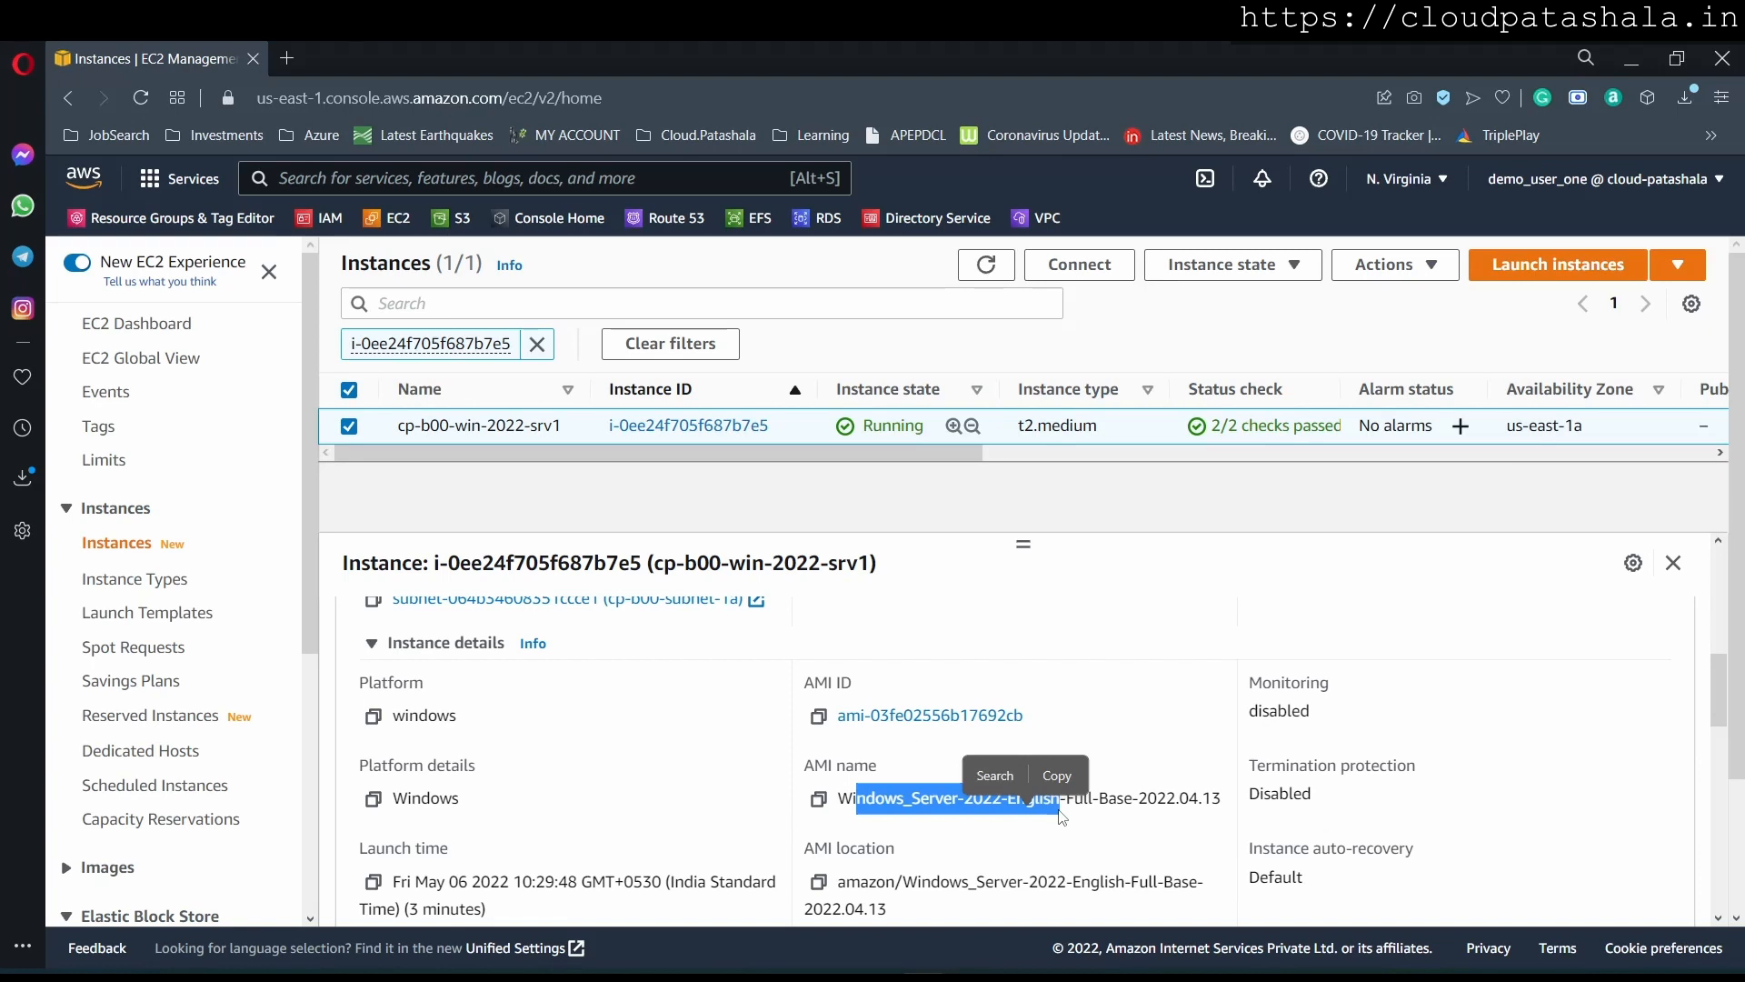
left_click(1170, 797)
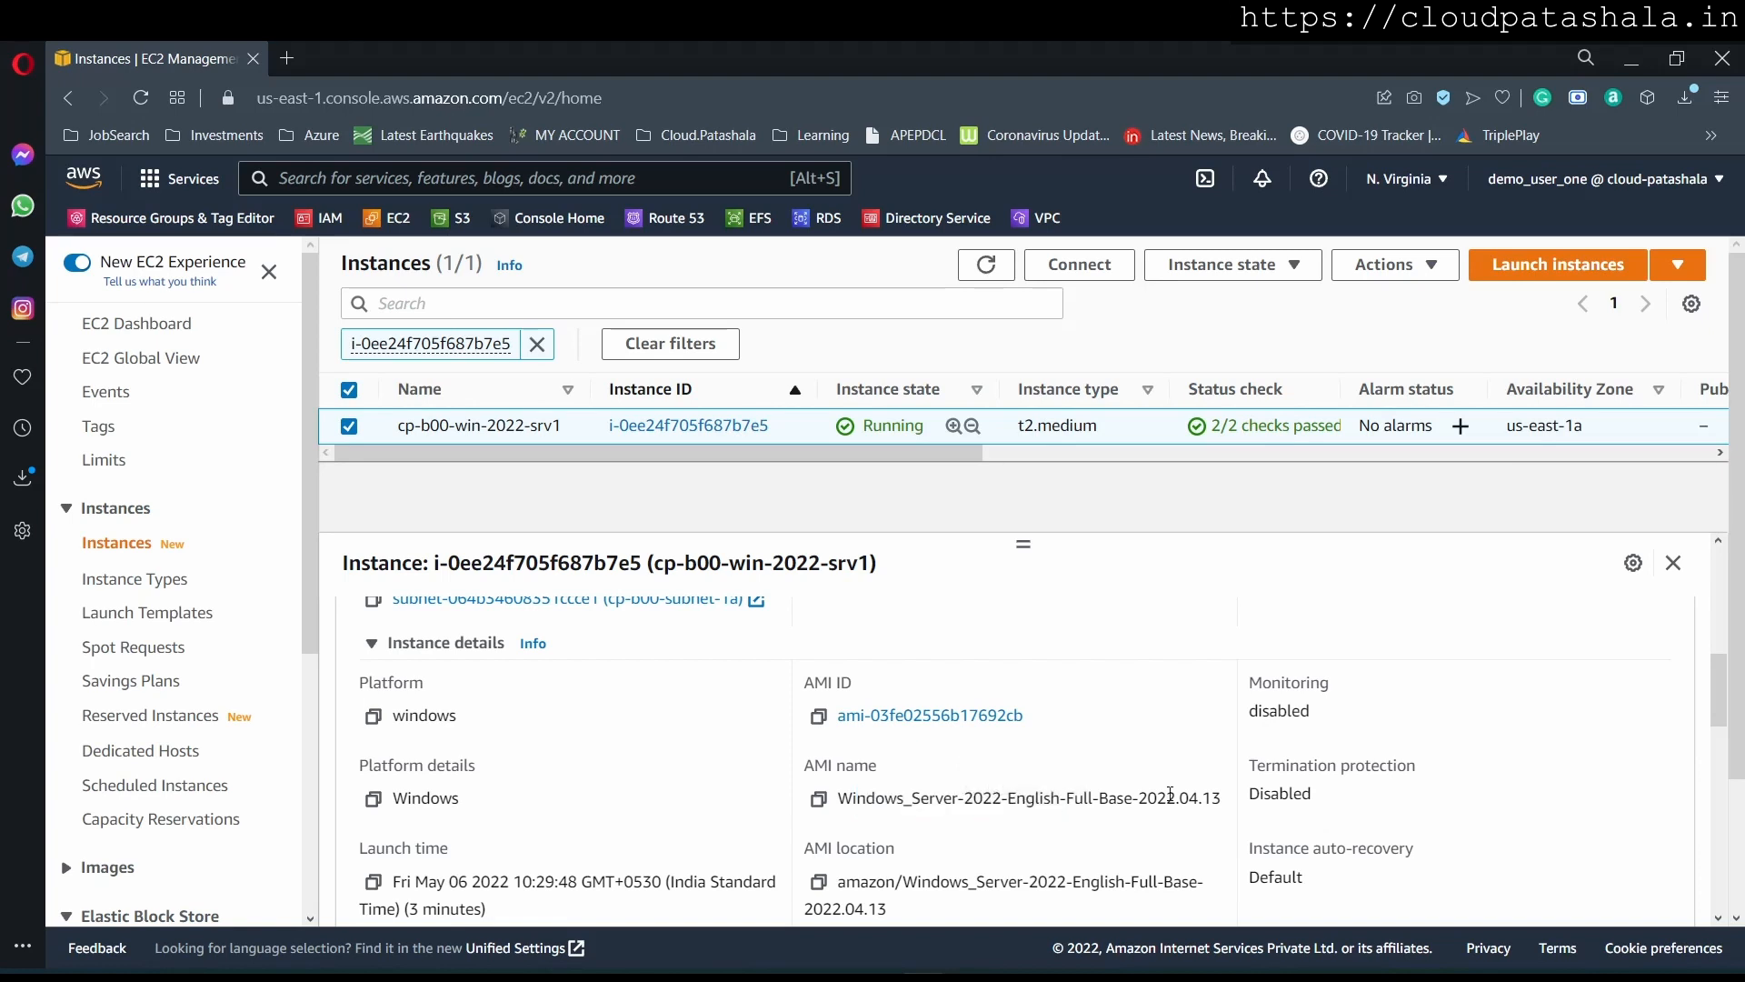
scroll(1170, 797, "up", 5)
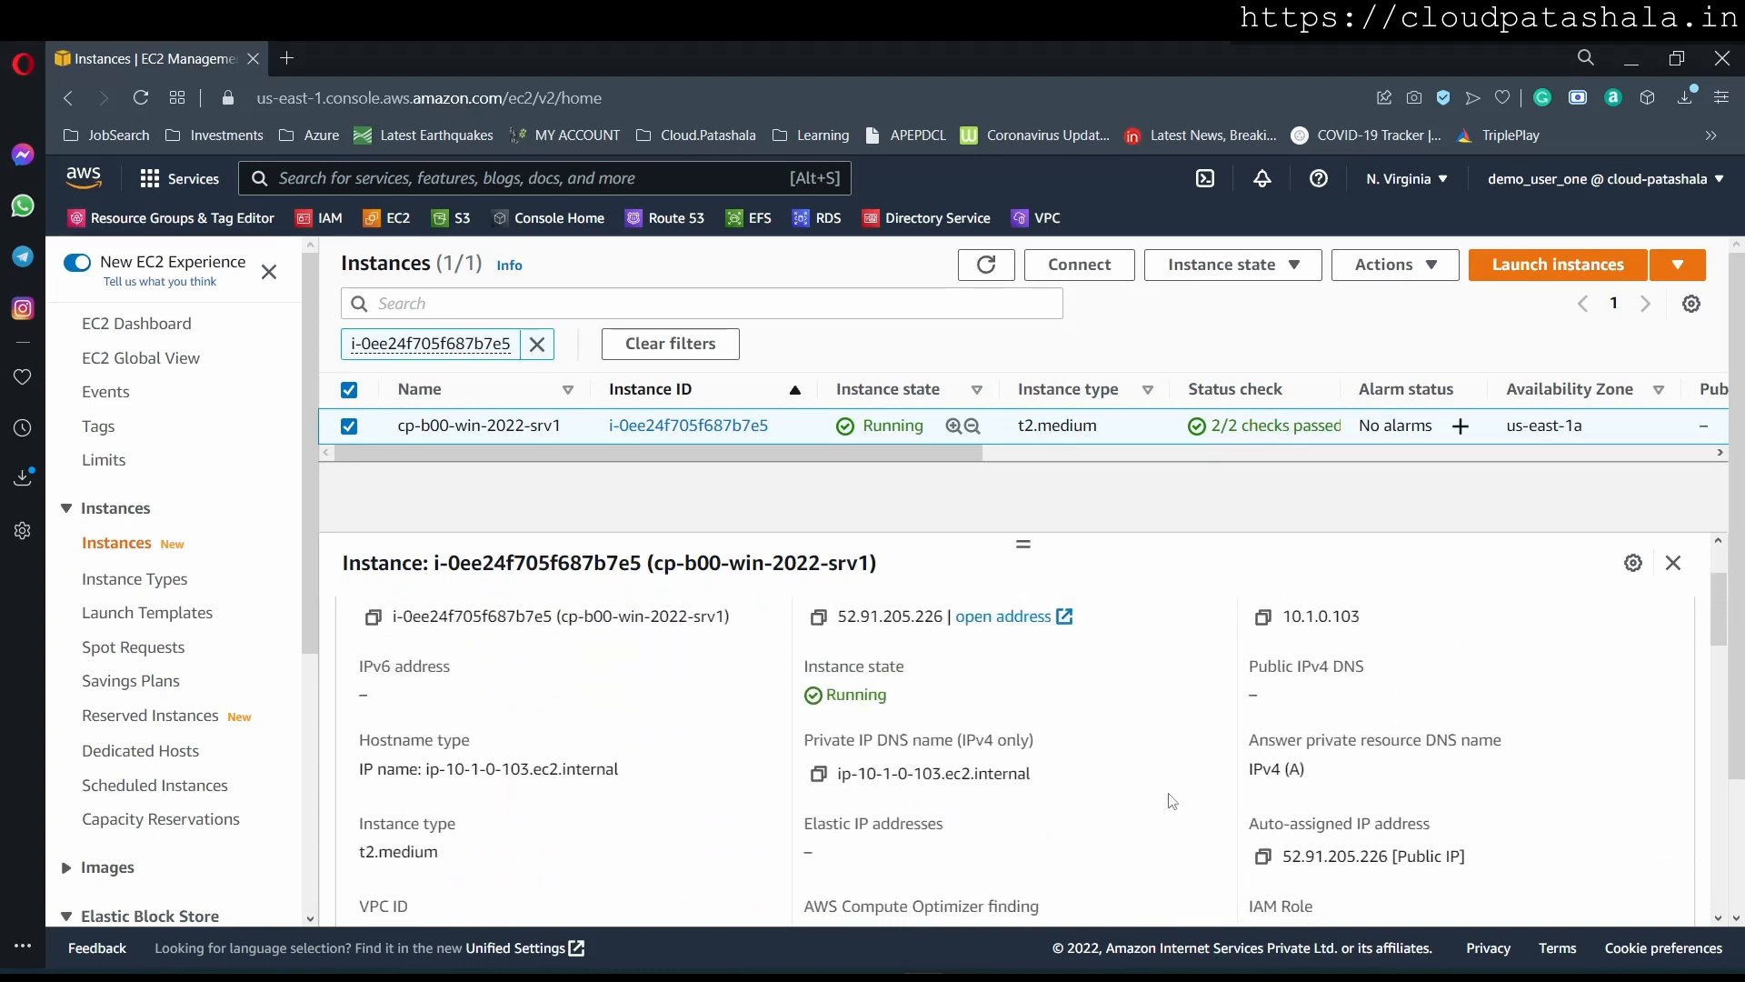
scroll(1172, 800, "up", 1)
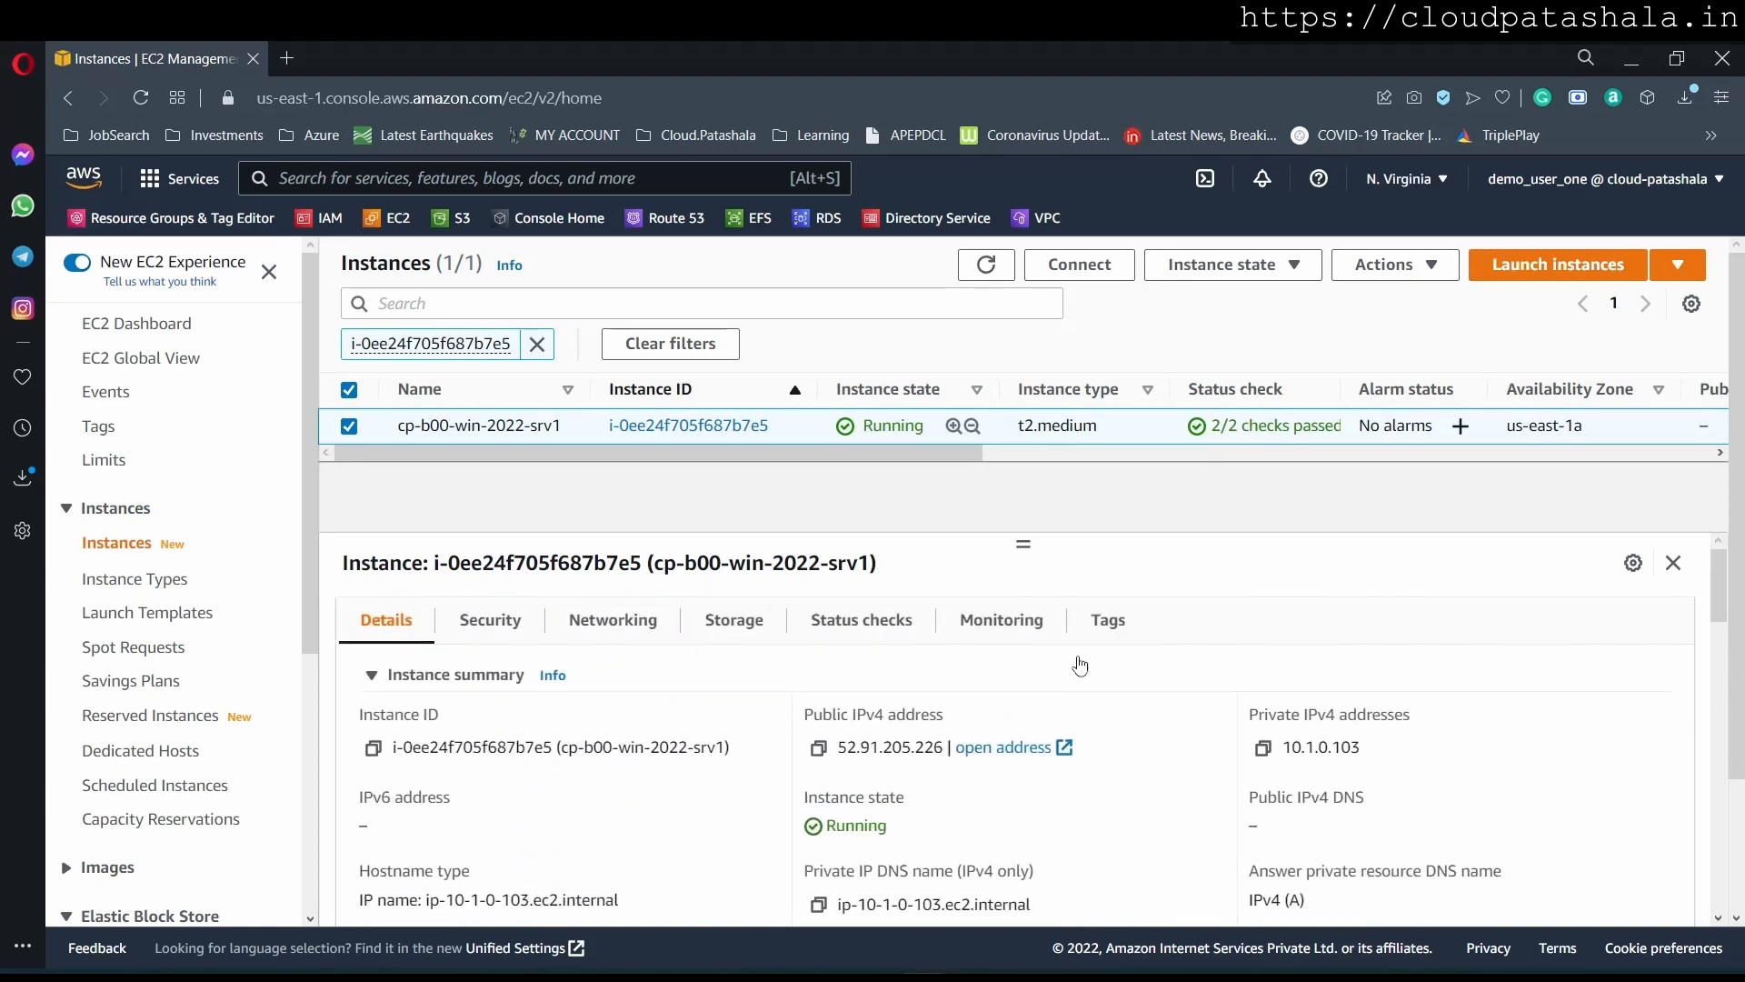
Examine the instance ID in the instance summary and copy the instance's private IPv4 address
left_click_drag(1023, 543, 1030, 494)
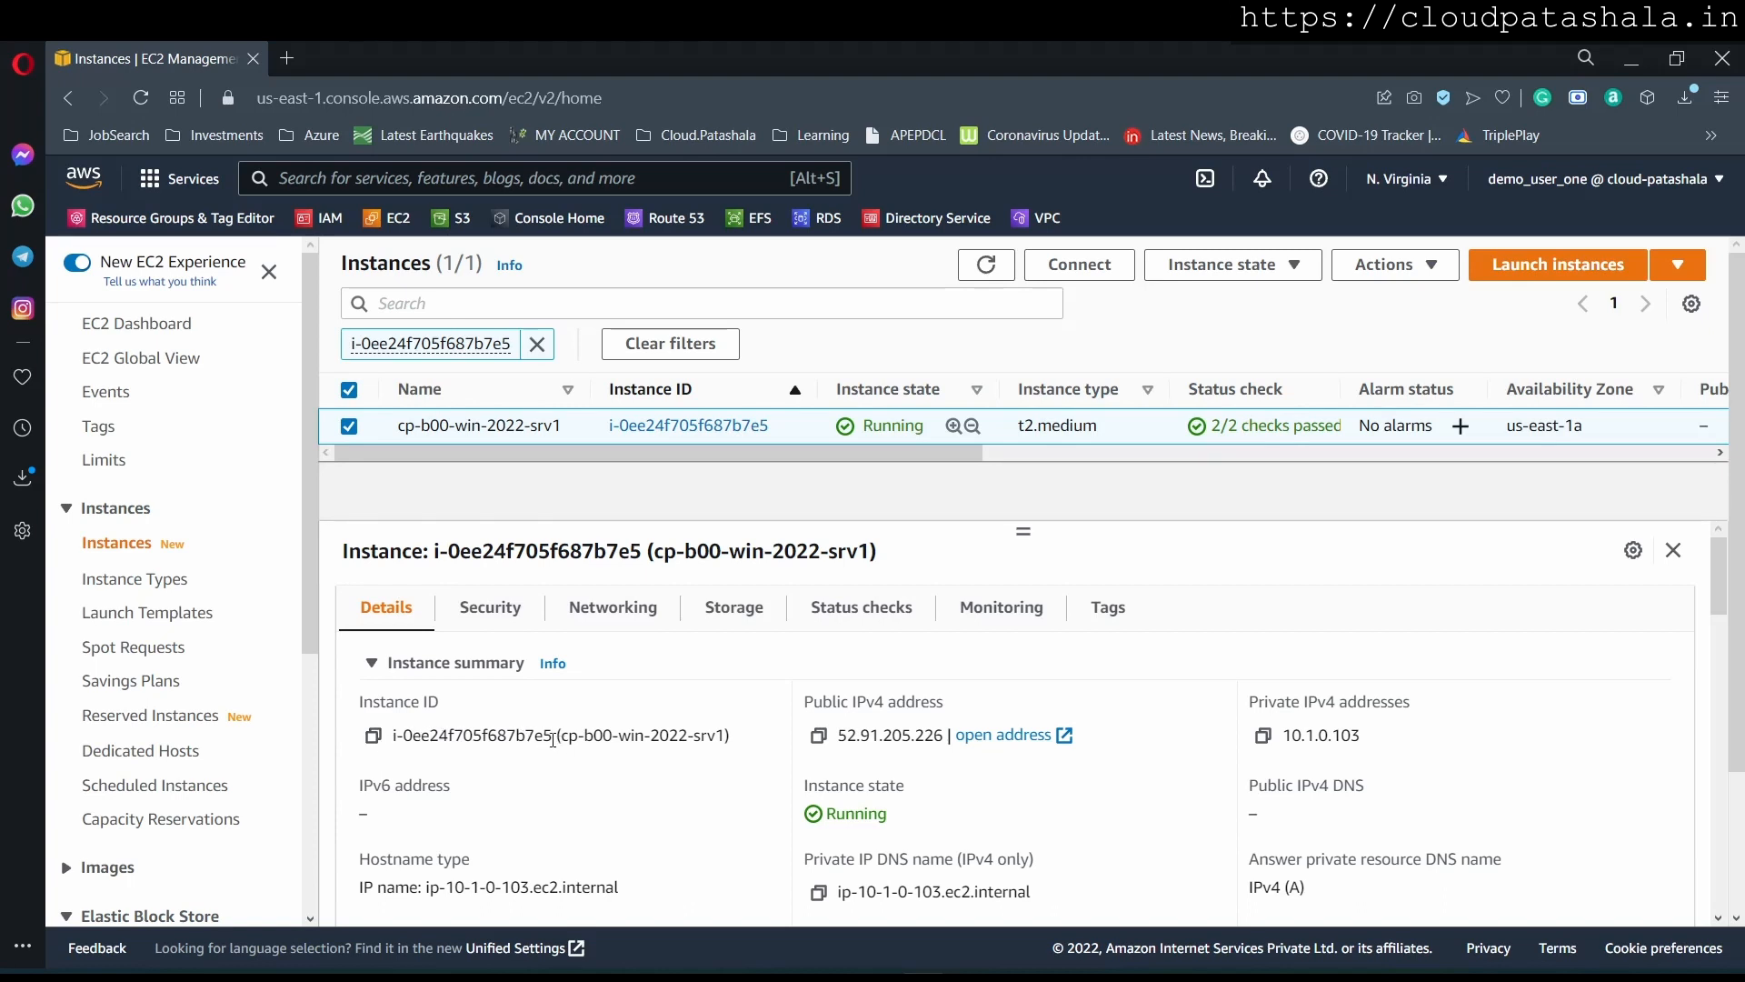
left_click_drag(552, 742, 423, 739)
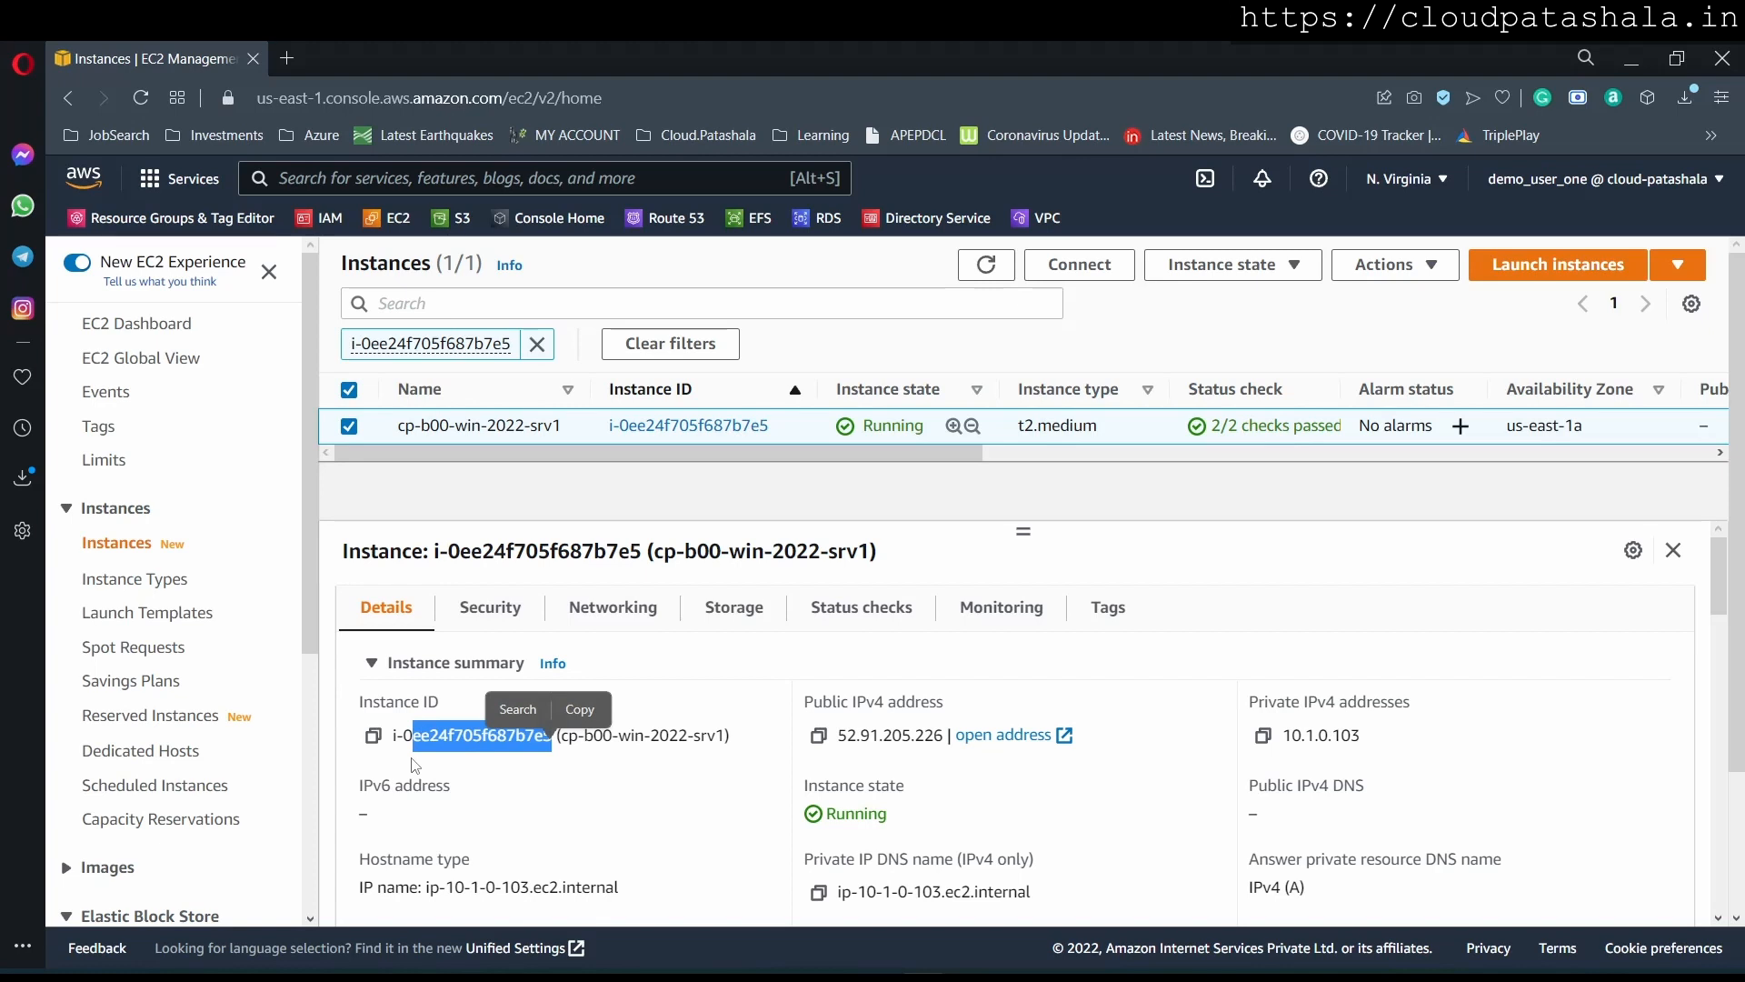
left_click(583, 766)
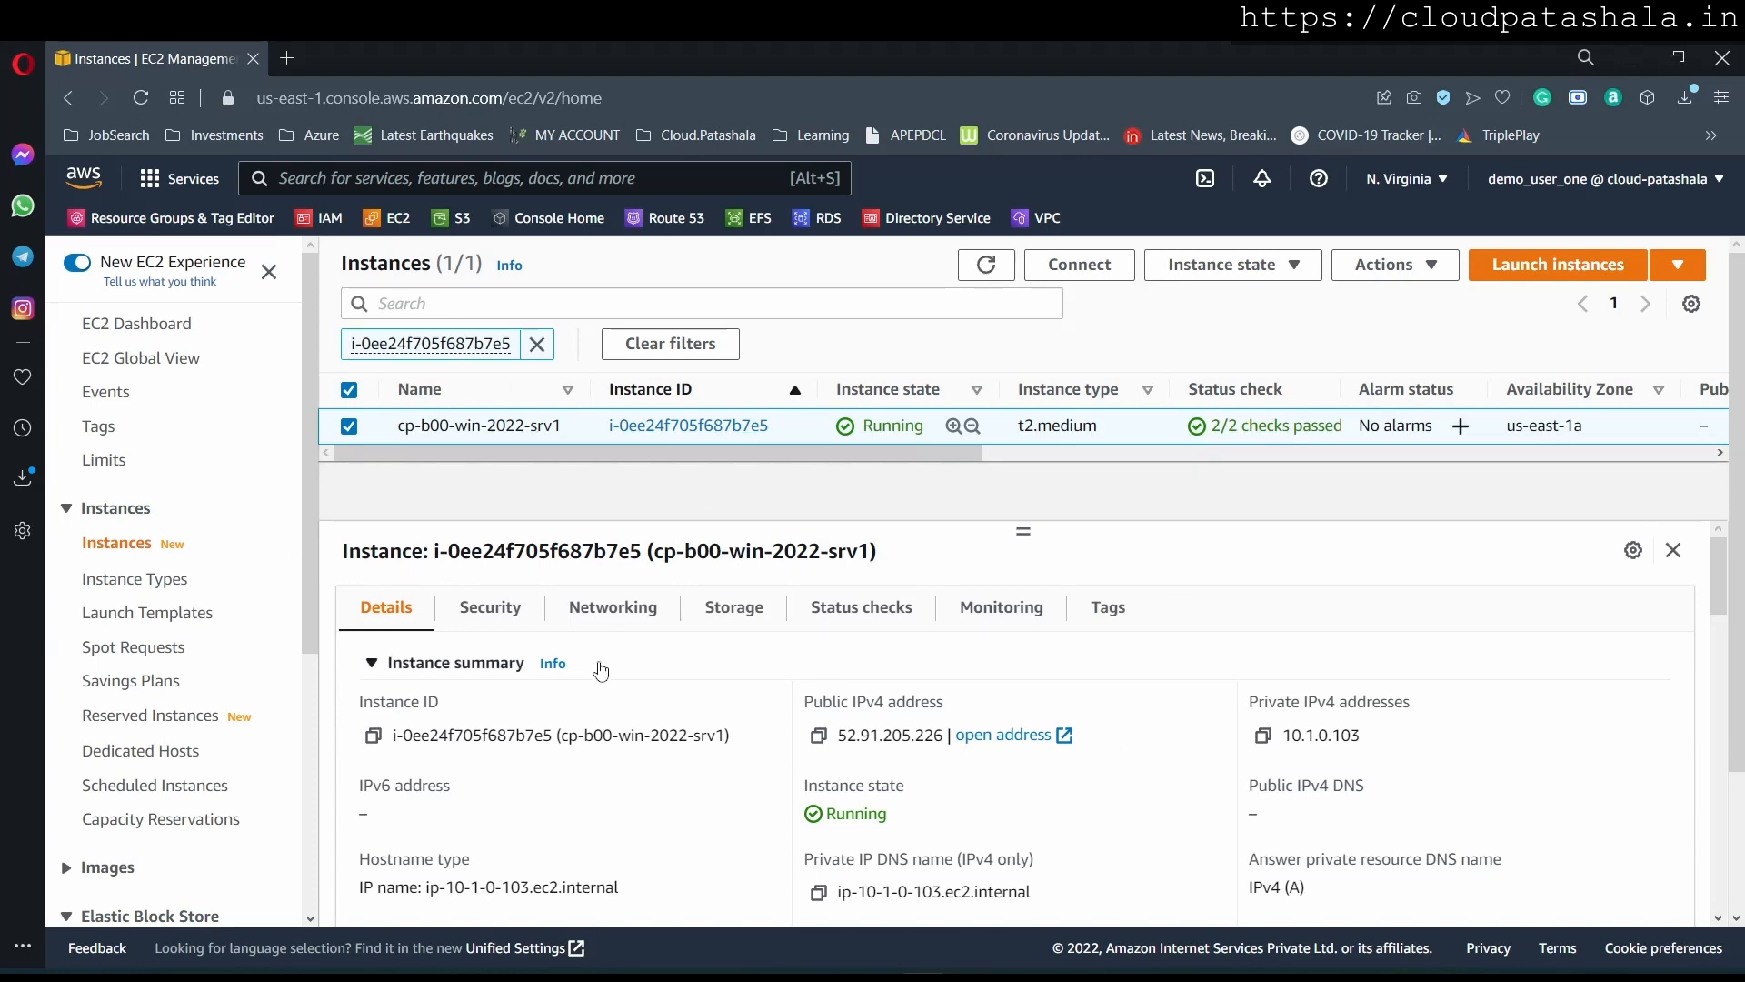
left_click_drag(1257, 702, 1405, 703)
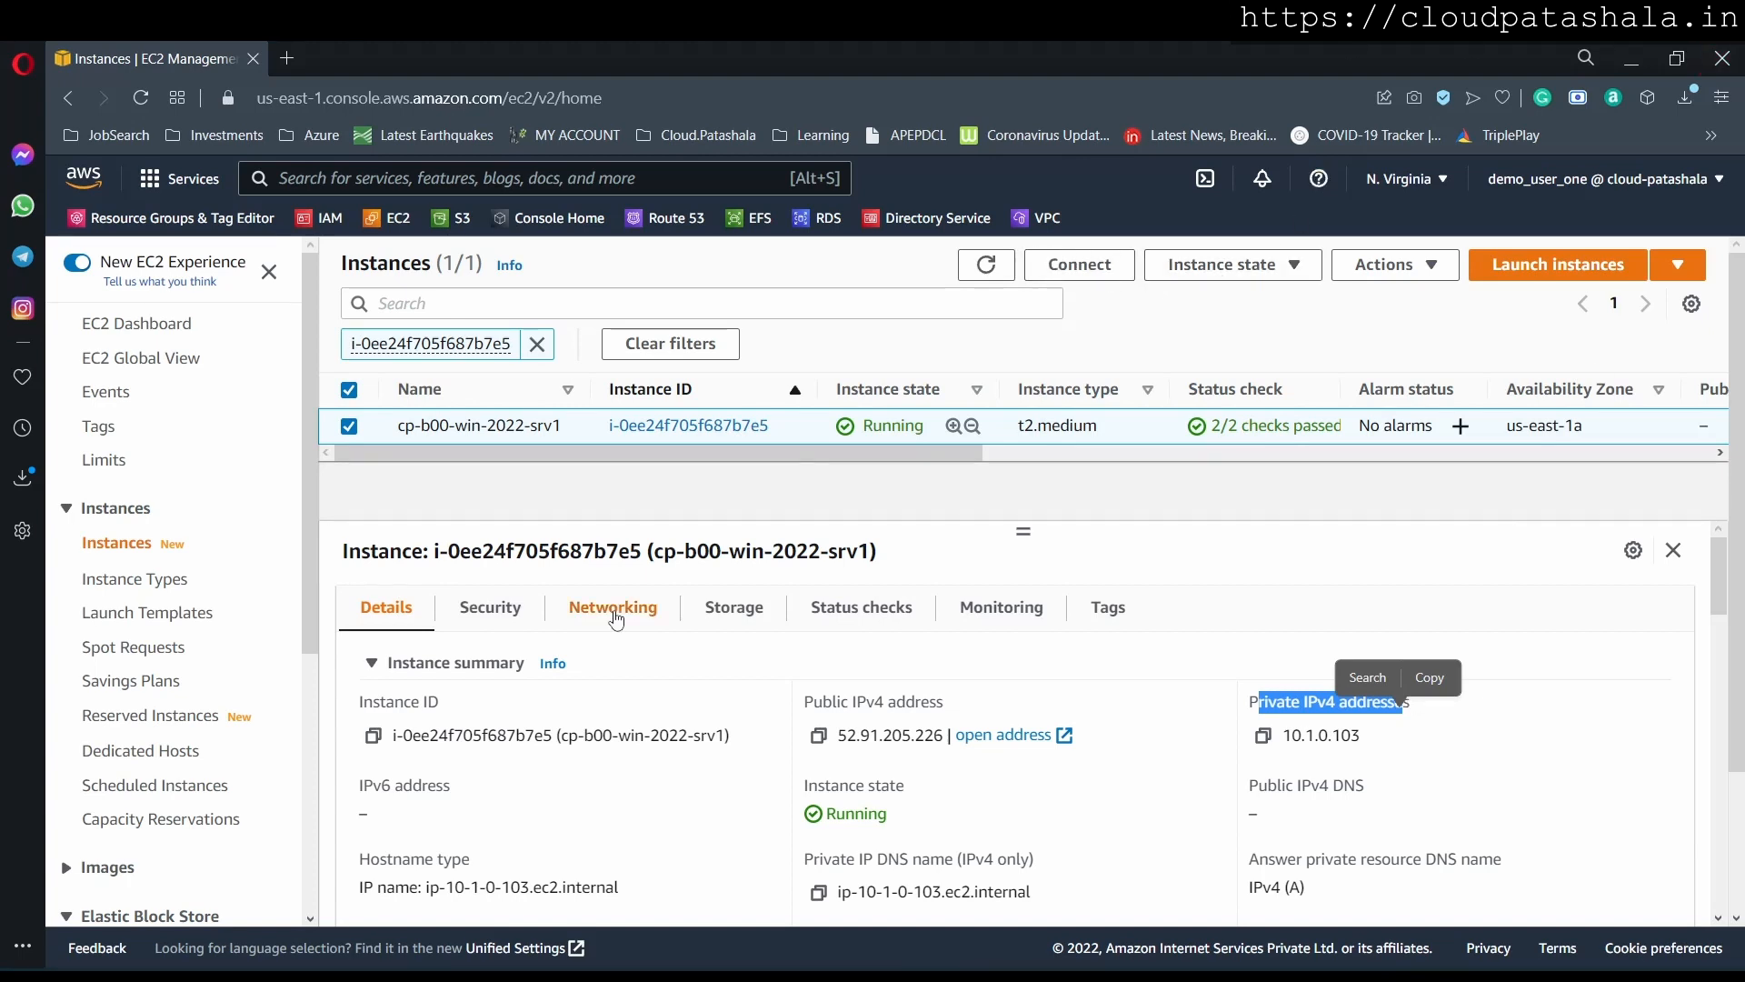
left_click(1260, 744)
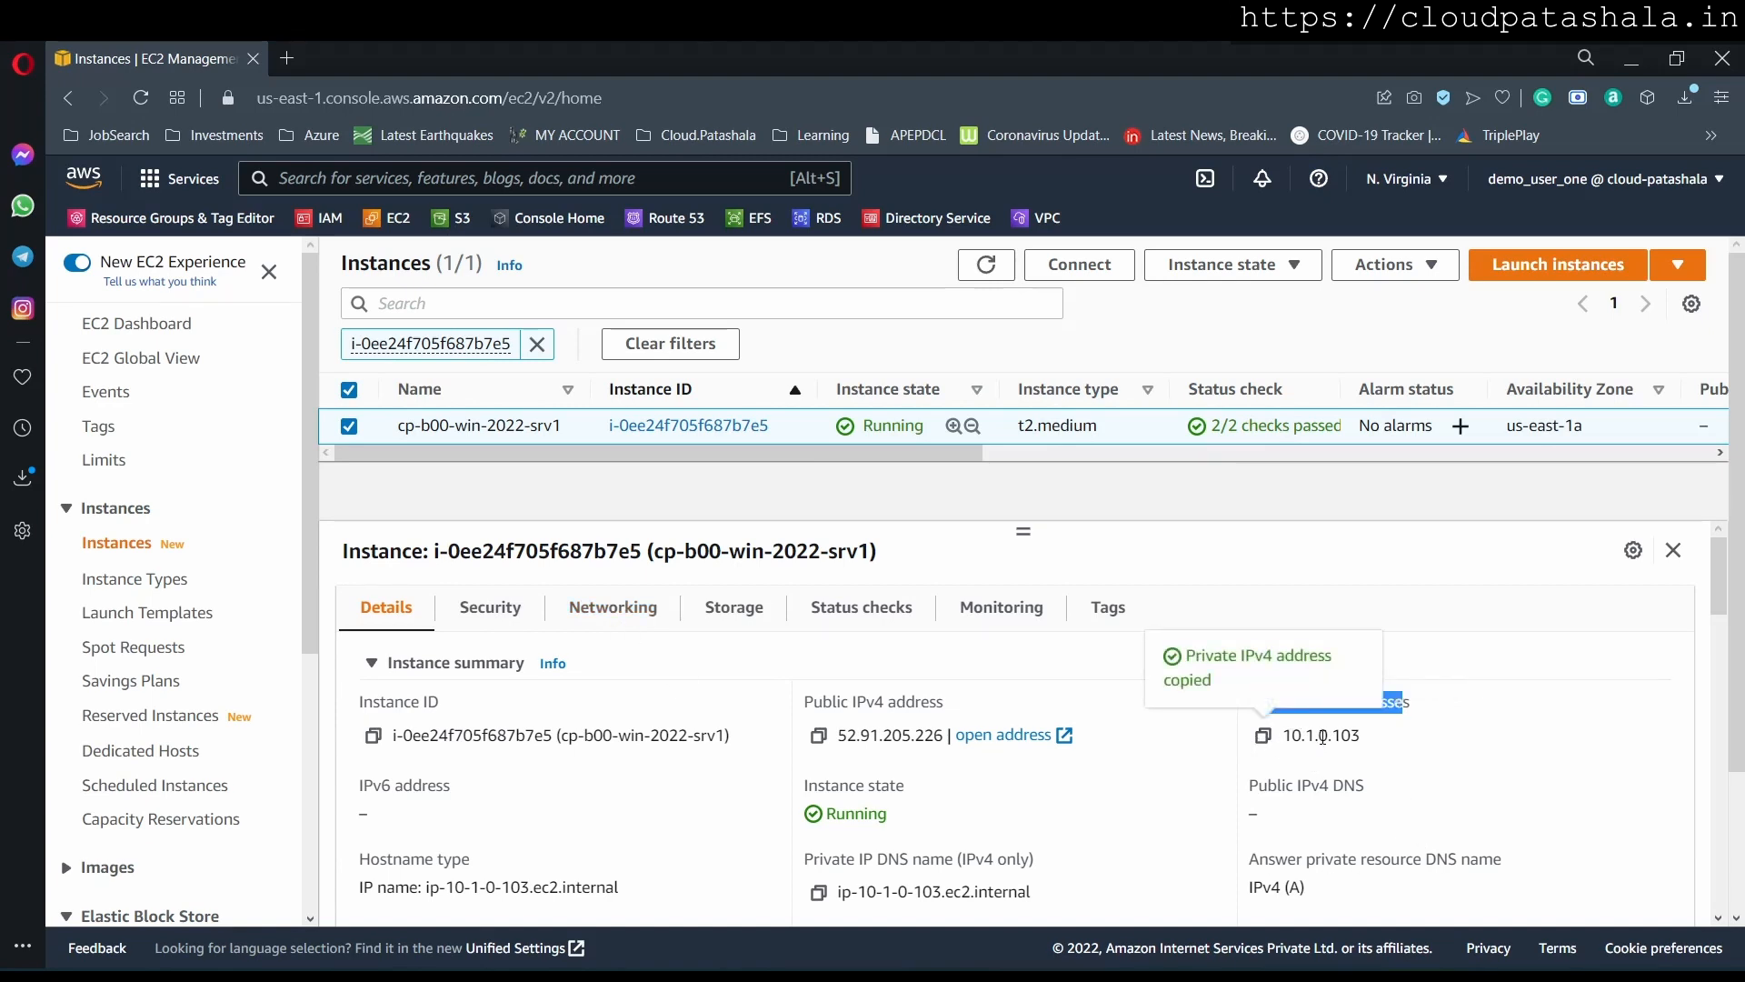
Open the instance's subnet from its networking details in a separate browser tab and examine the subnet's IPv4 CIDR
left_click(575, 607)
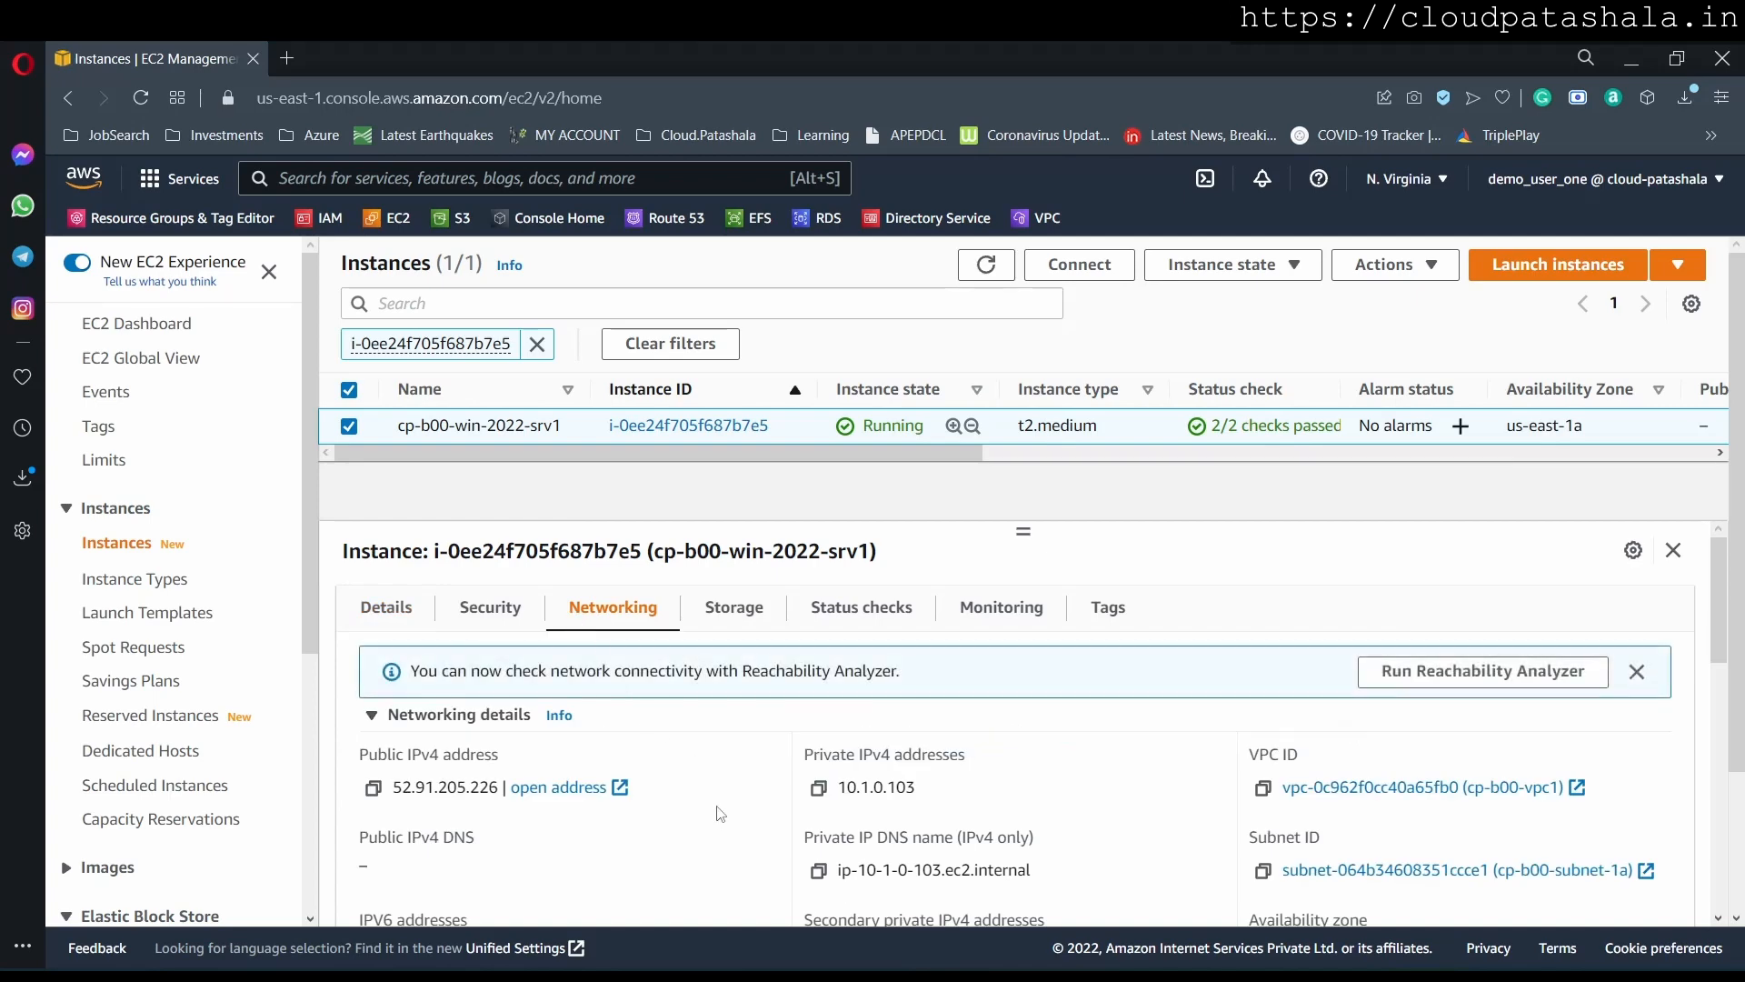
right_click(1353, 875)
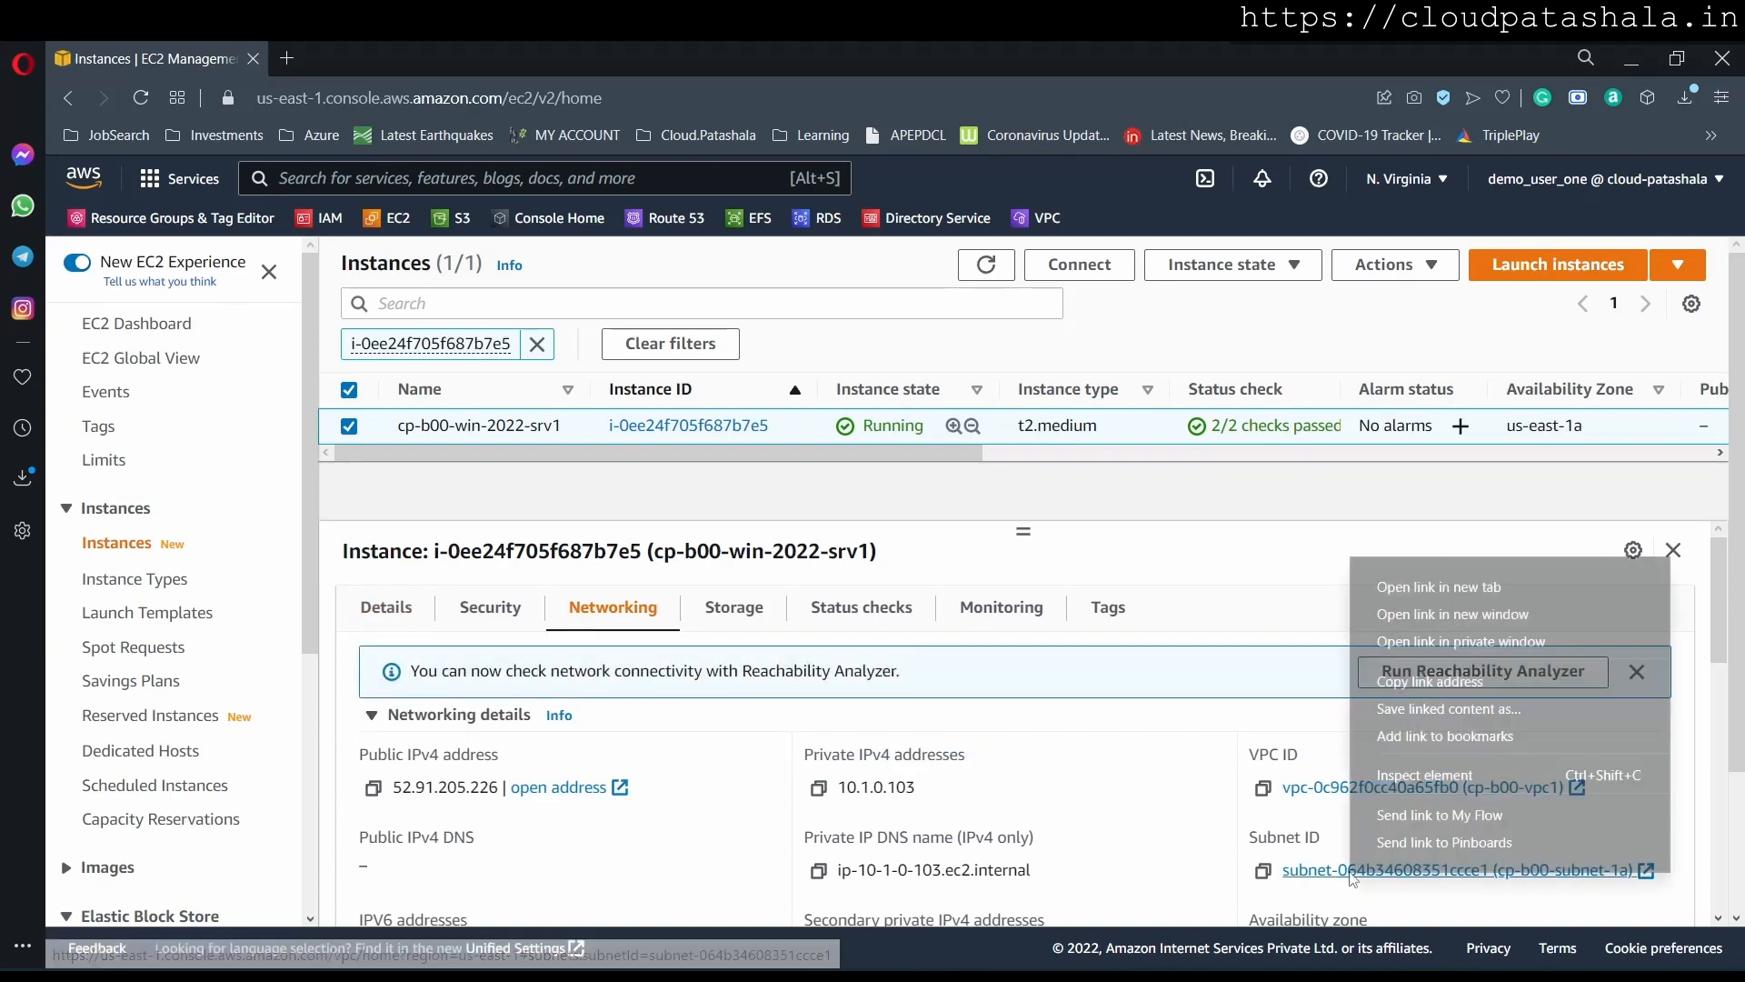
left_click(1436, 587)
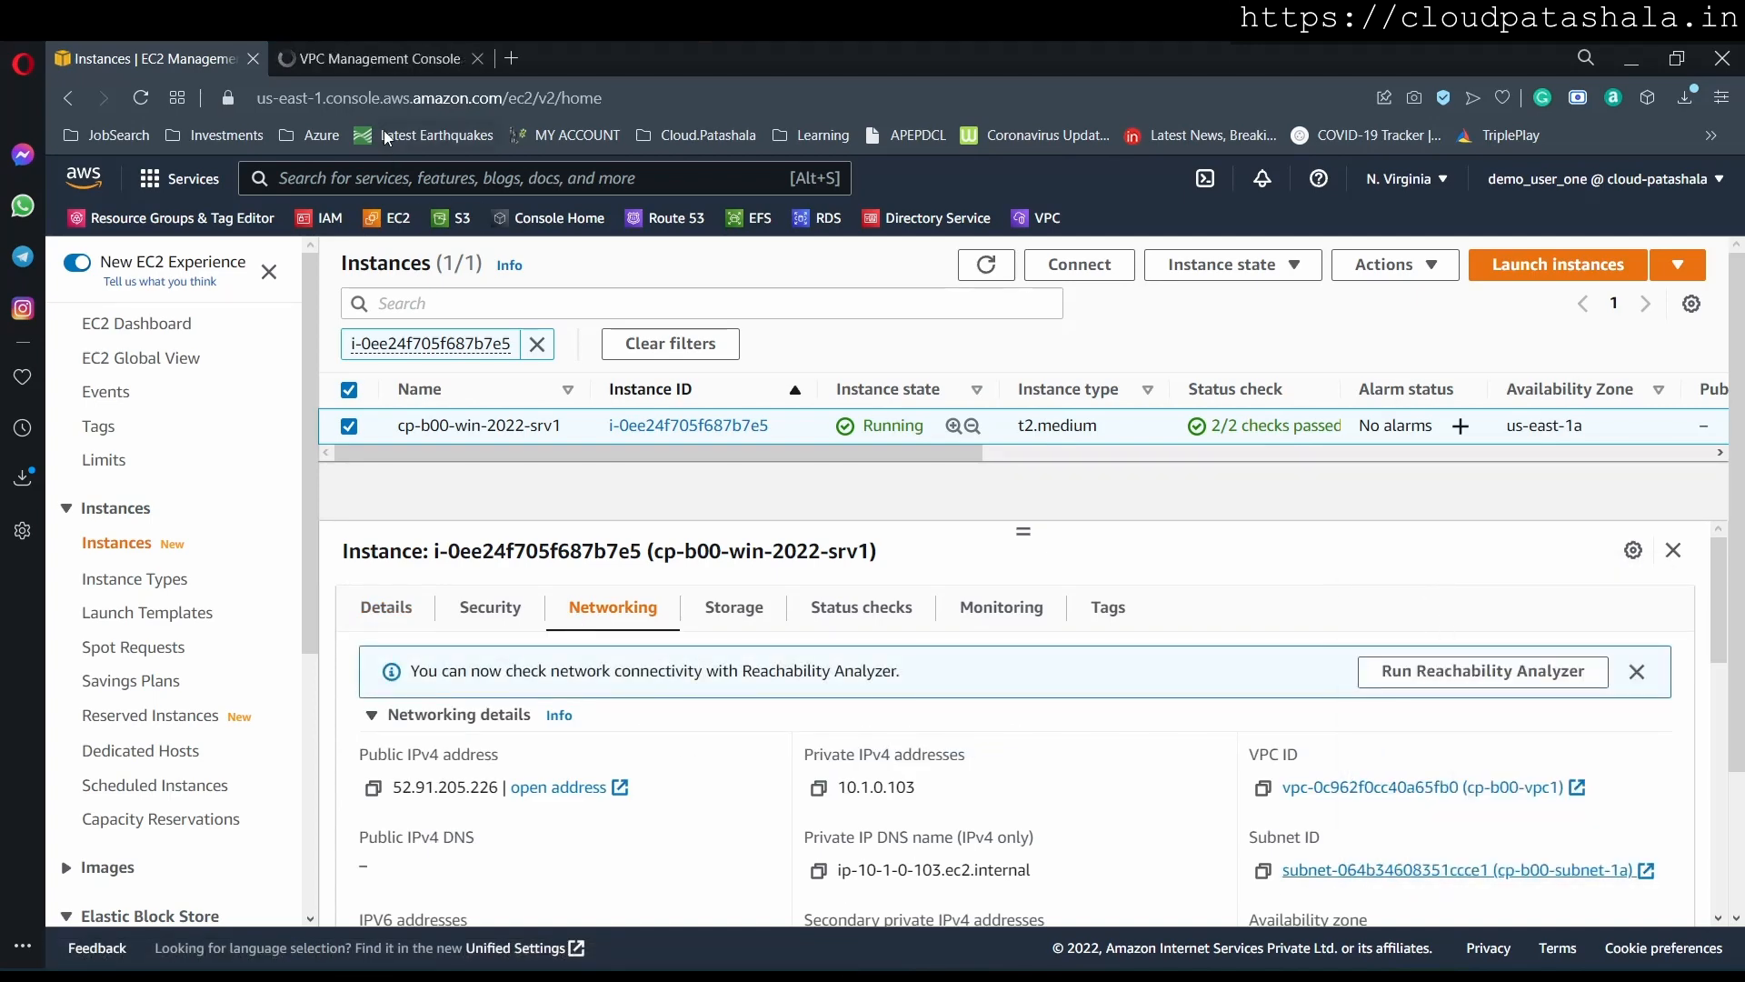
left_click(384, 66)
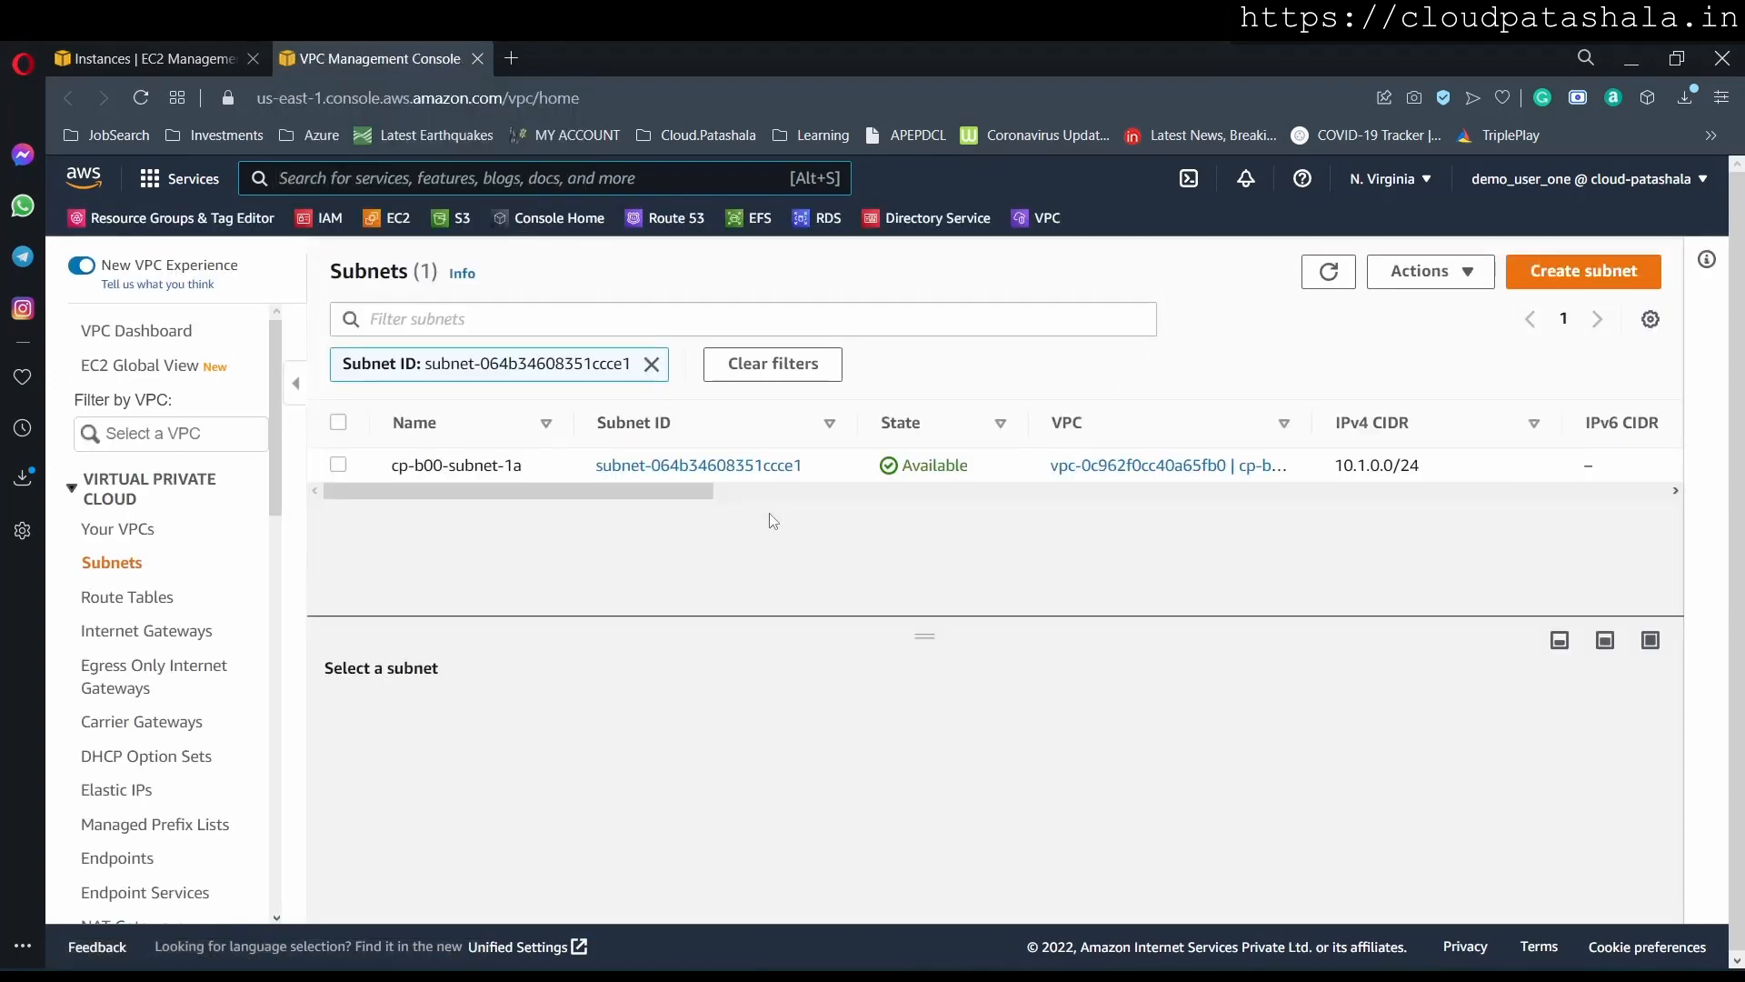
left_click_drag(1435, 467, 1336, 483)
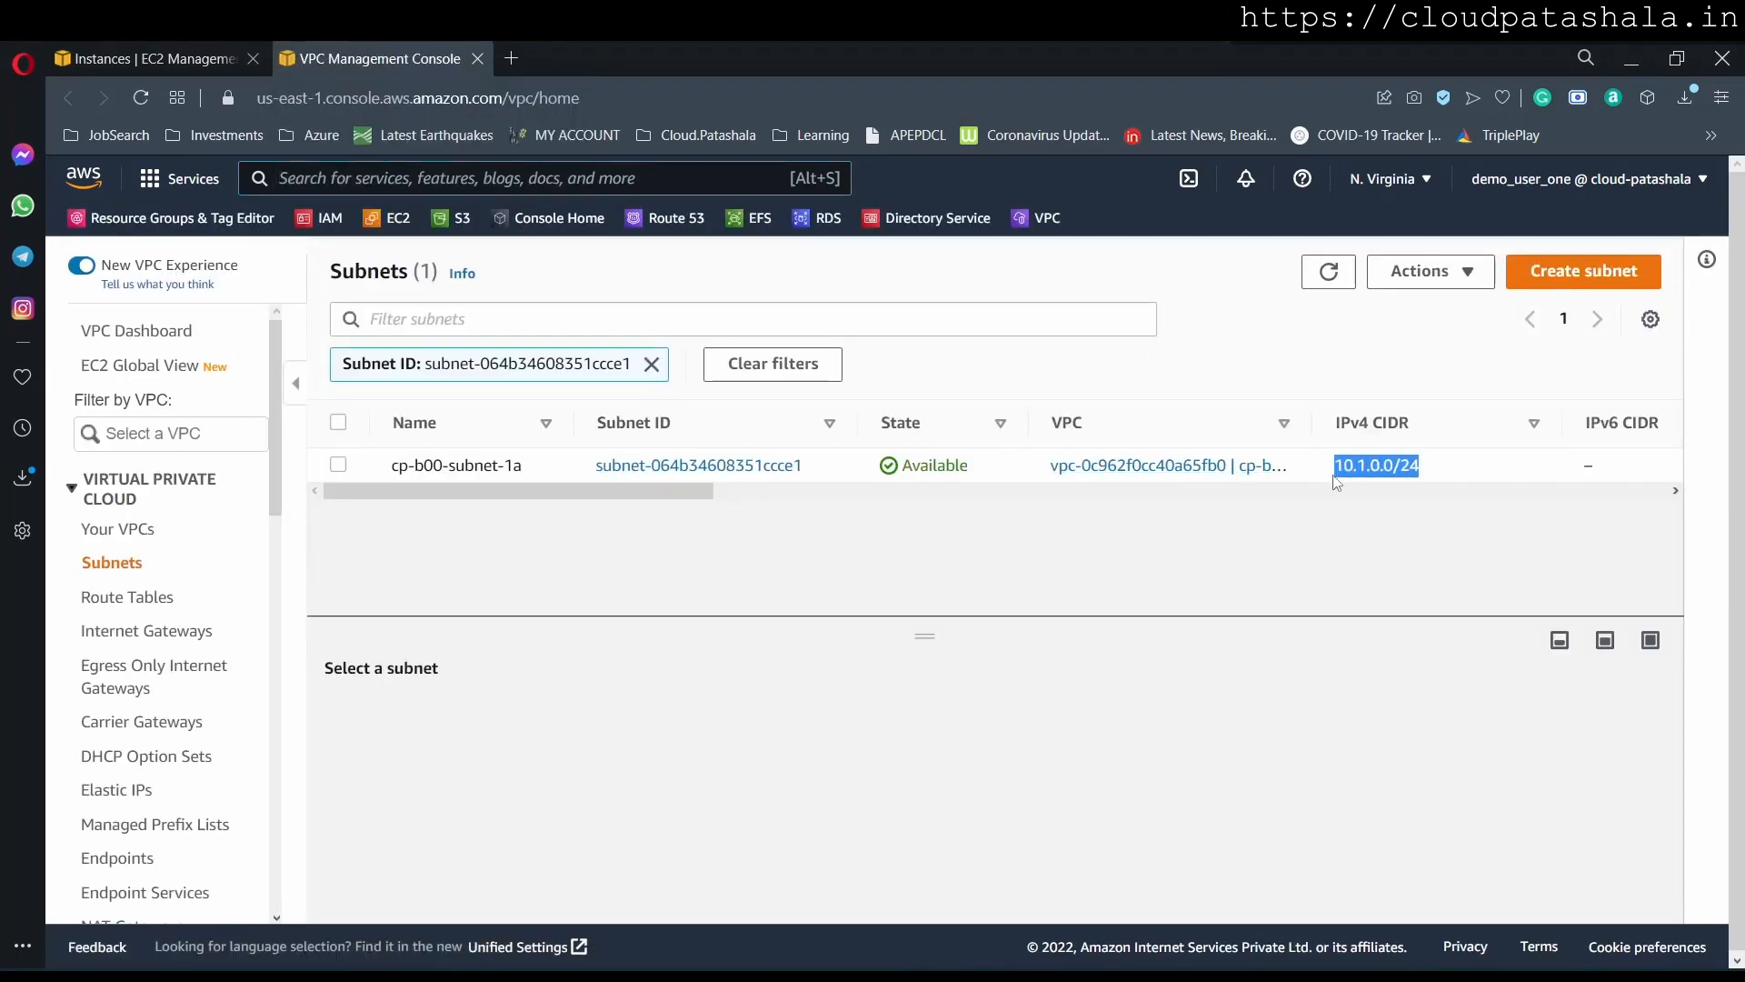
Compare the instance's private IPv4 address in its details with the IPv4 CIDR of cp-b00-subnet-1a
left_click(127, 60)
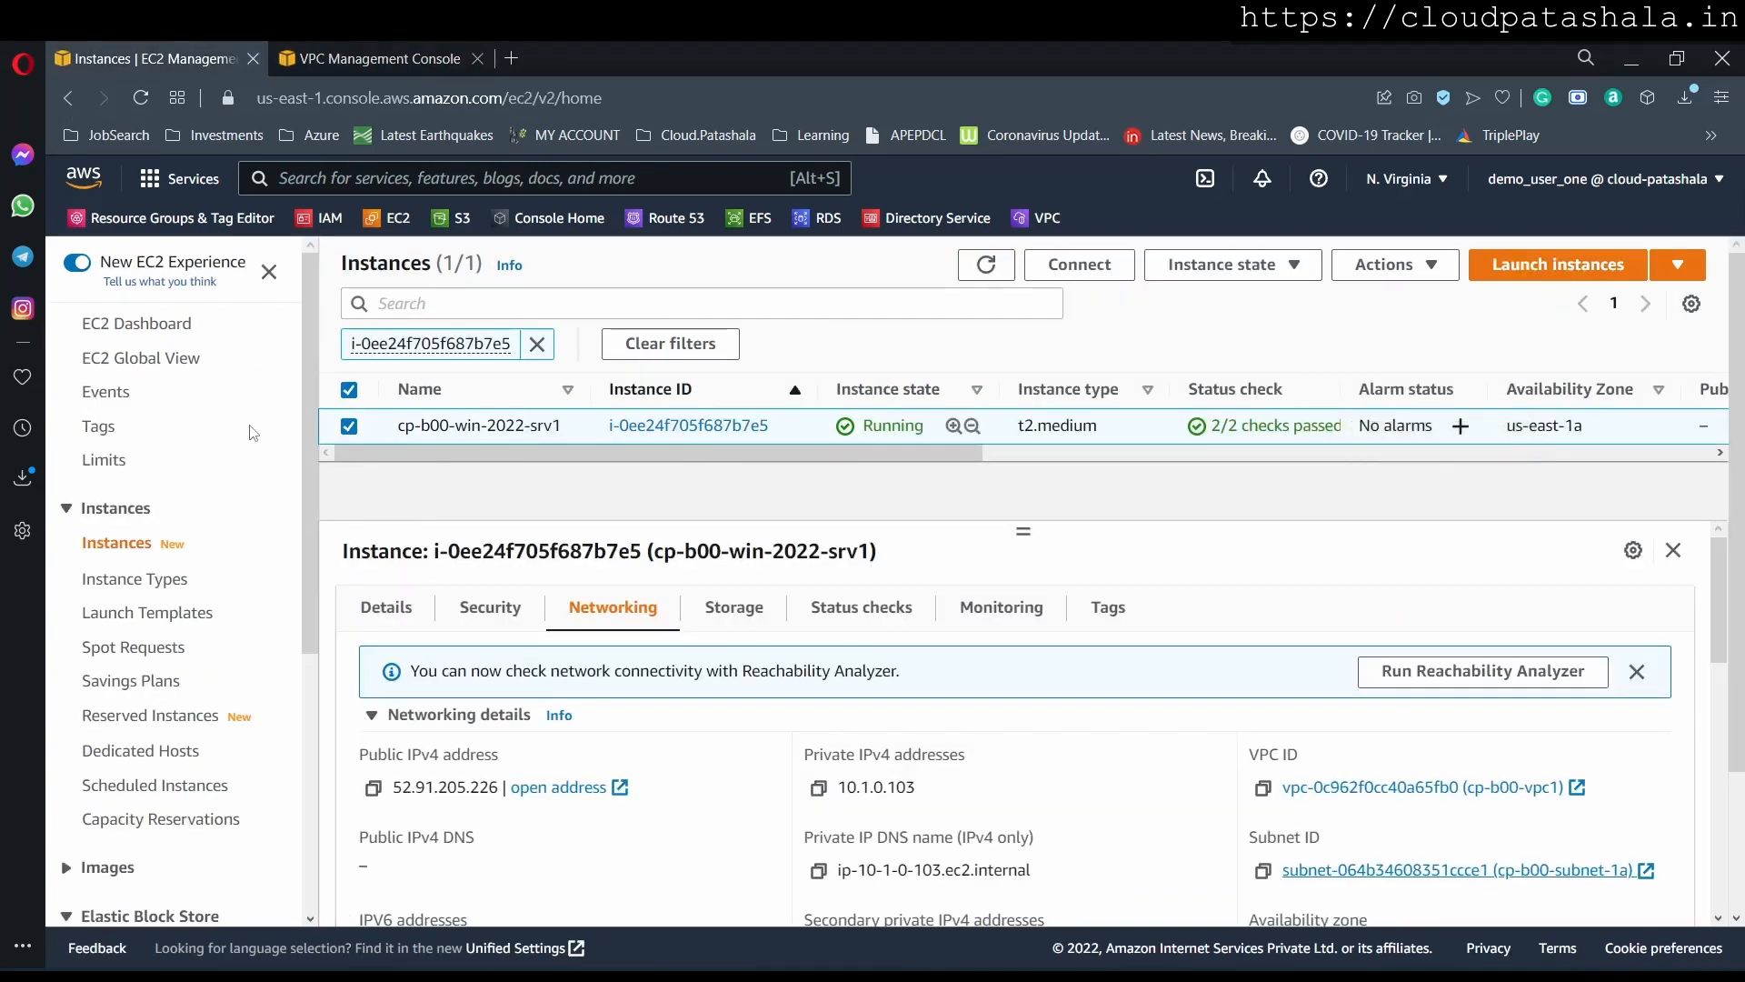
left_click(386, 600)
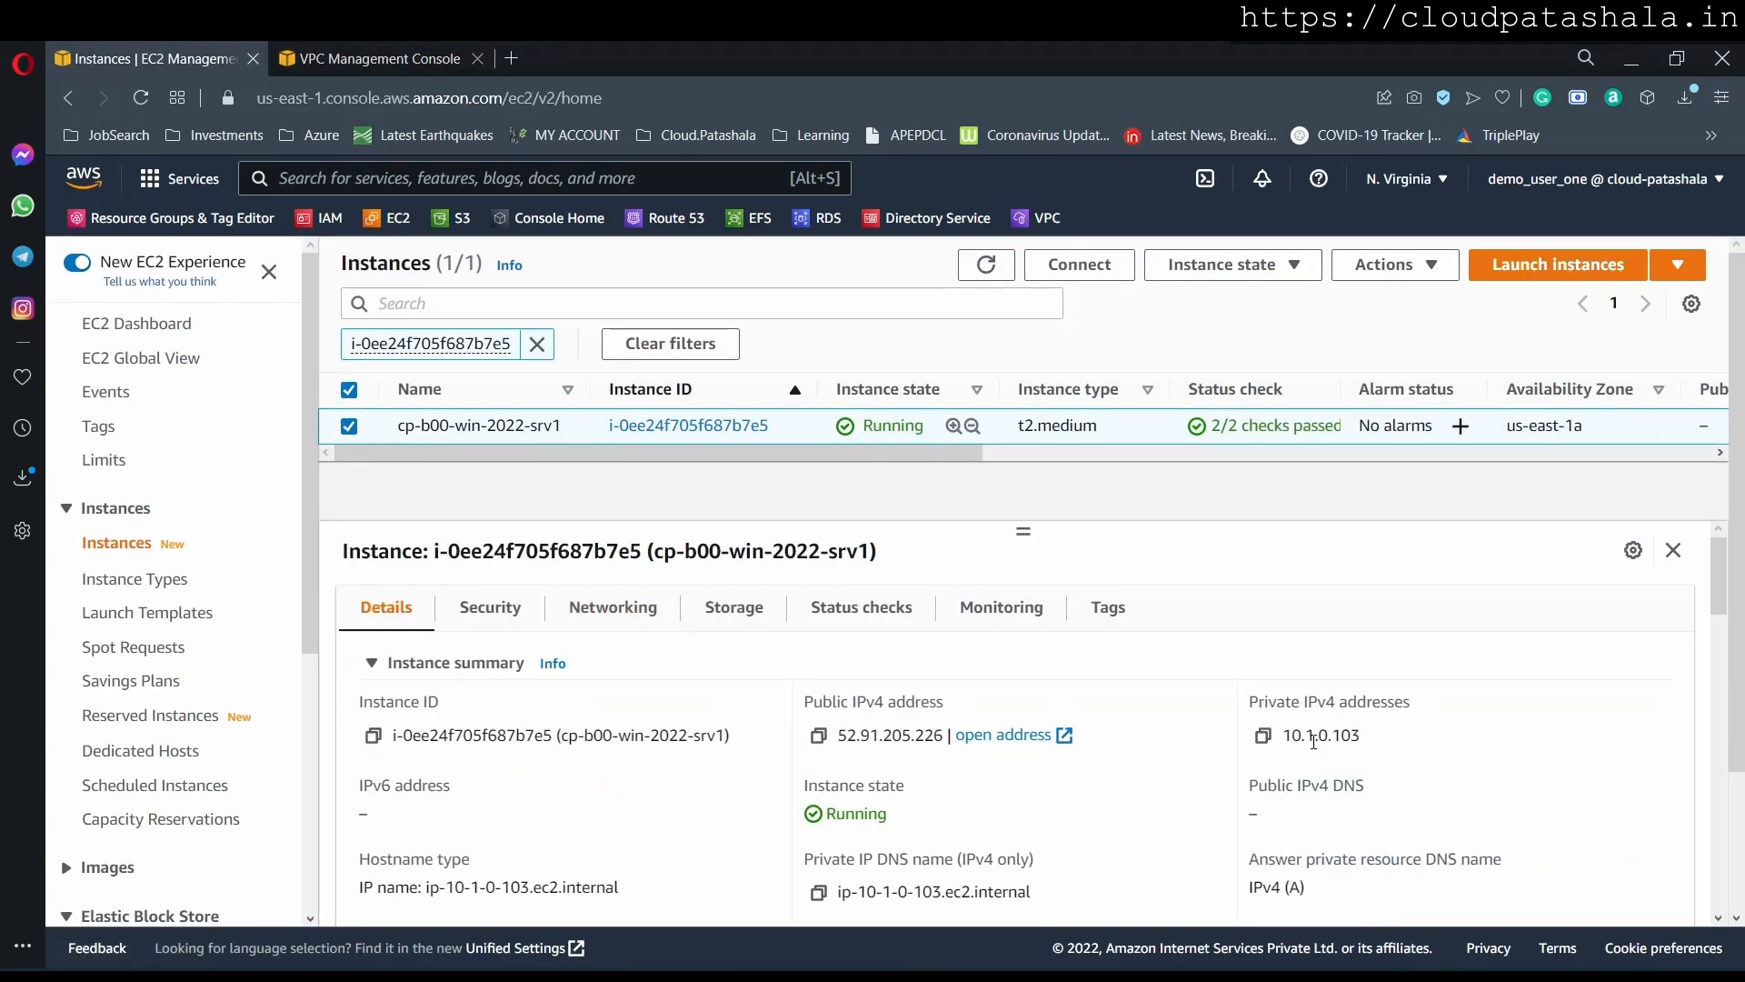
left_click(338, 60)
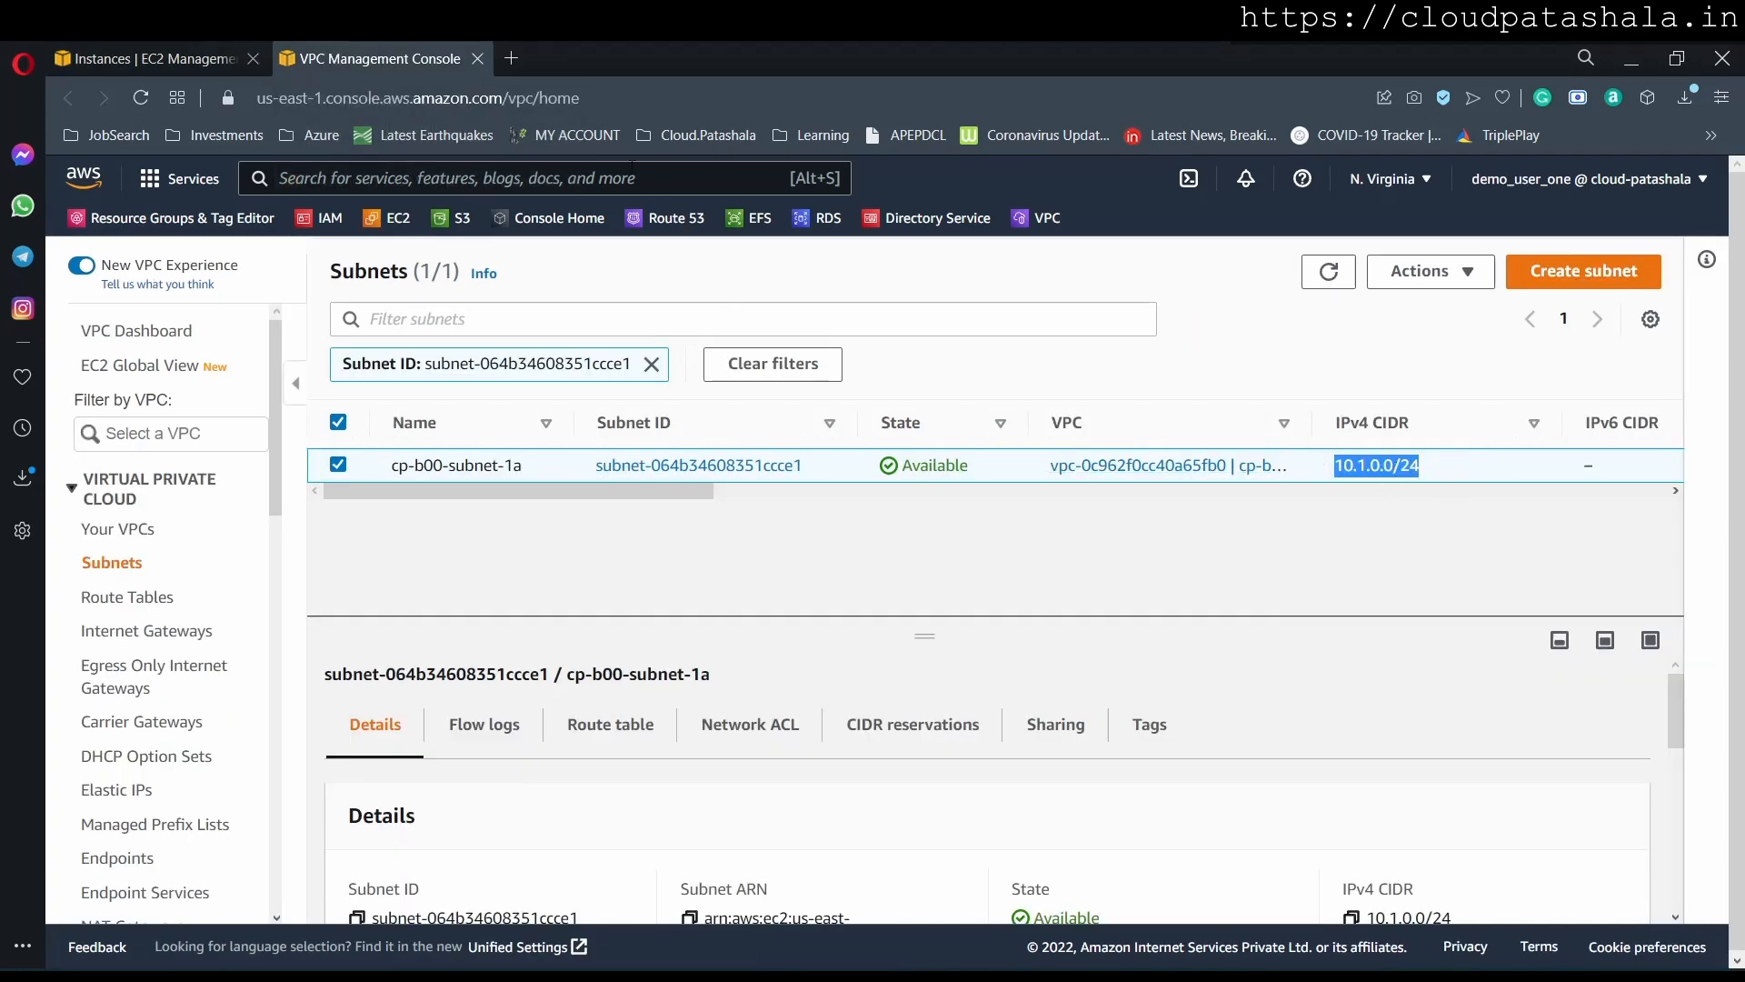
left_click(502, 67)
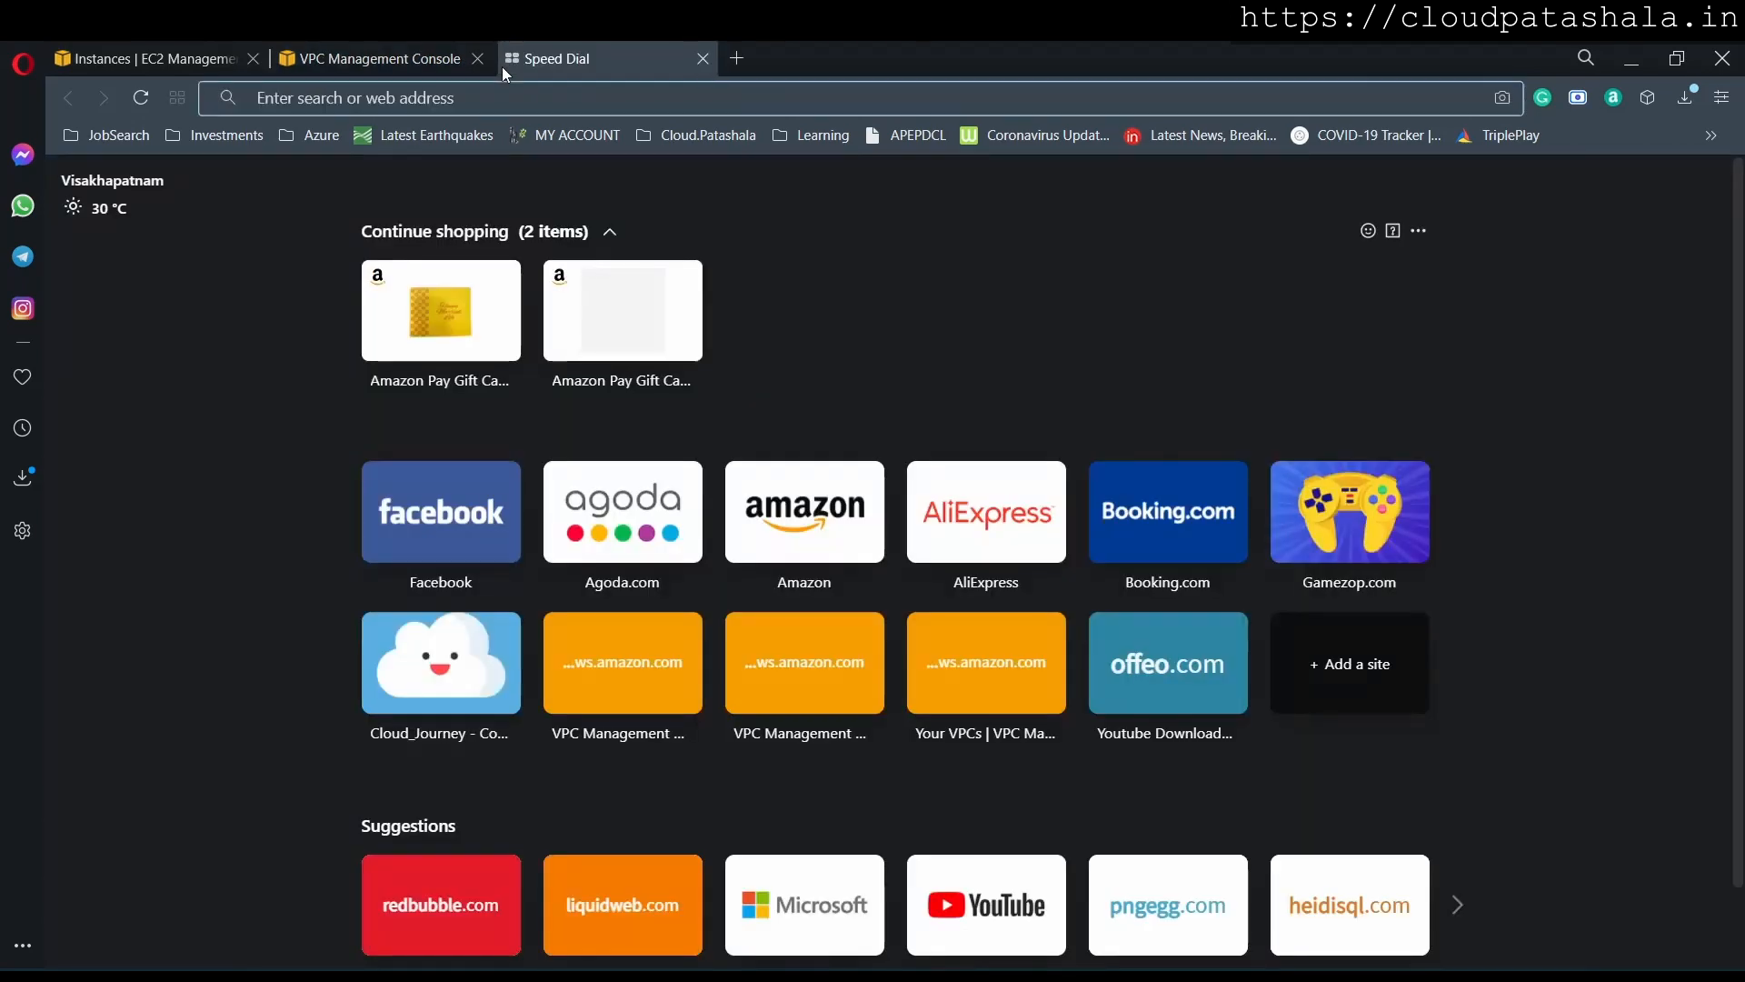
type("CIr")
key("BackSpace")
type("d")
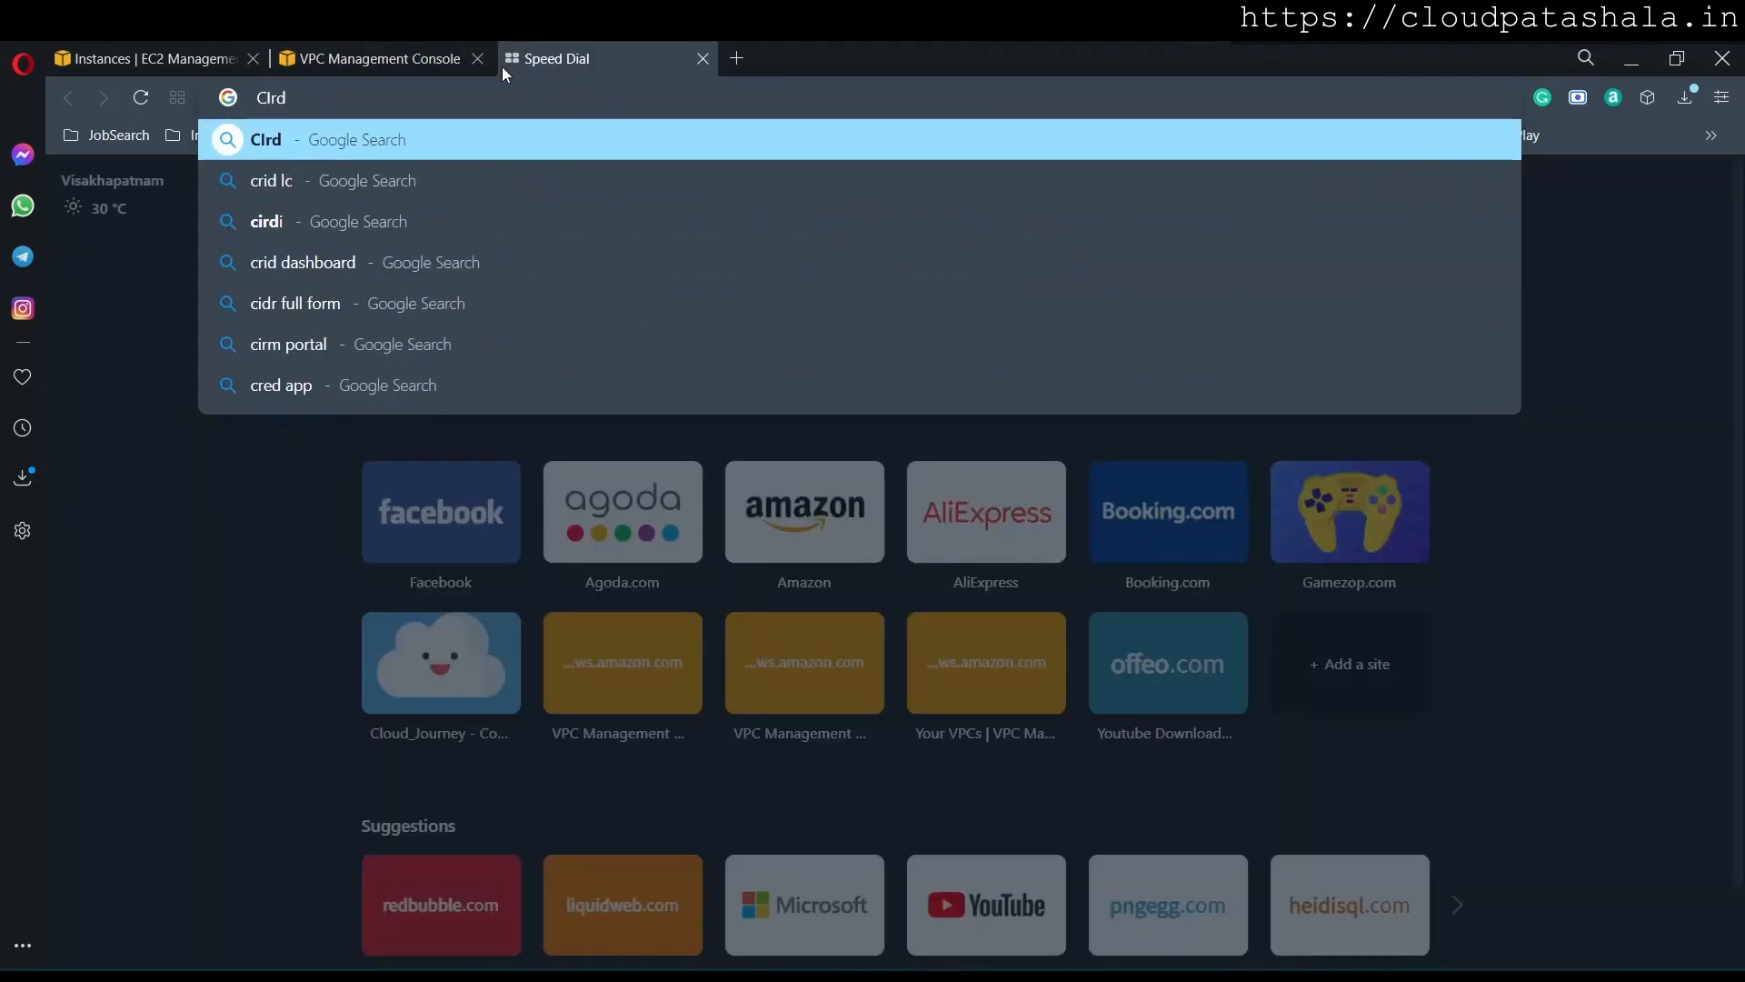
key("BackSpace")
key("BackSpace")
type("IDR")
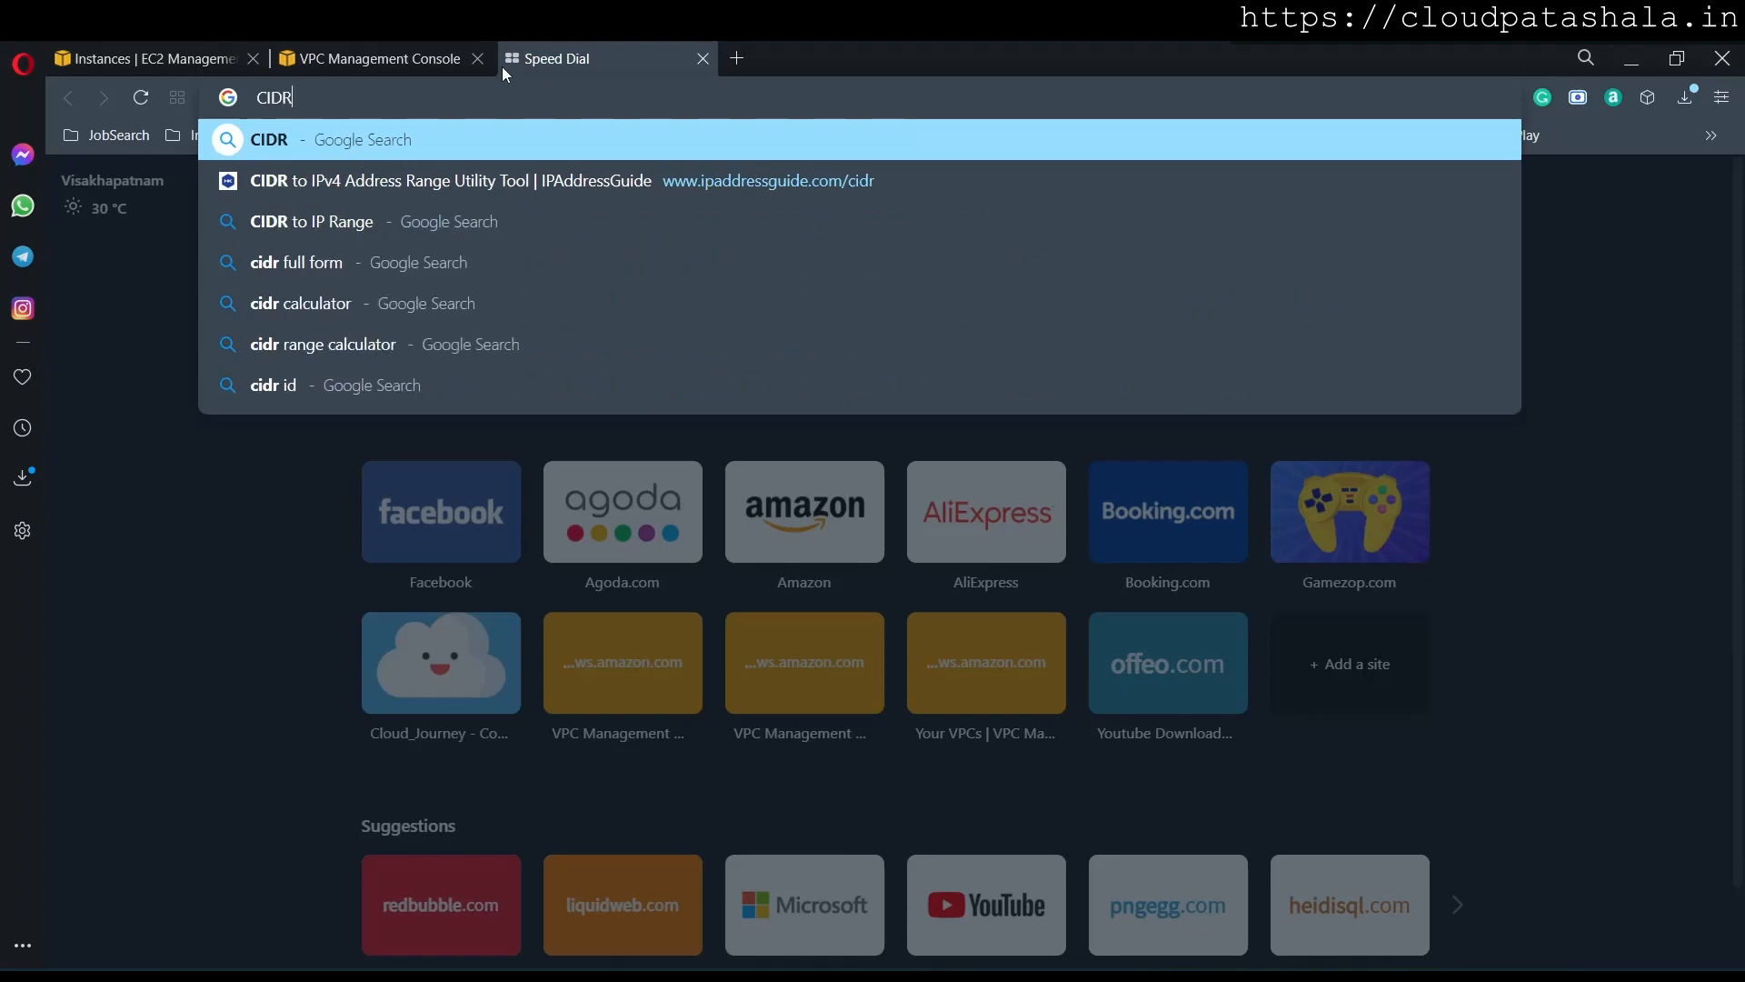
key("Down")
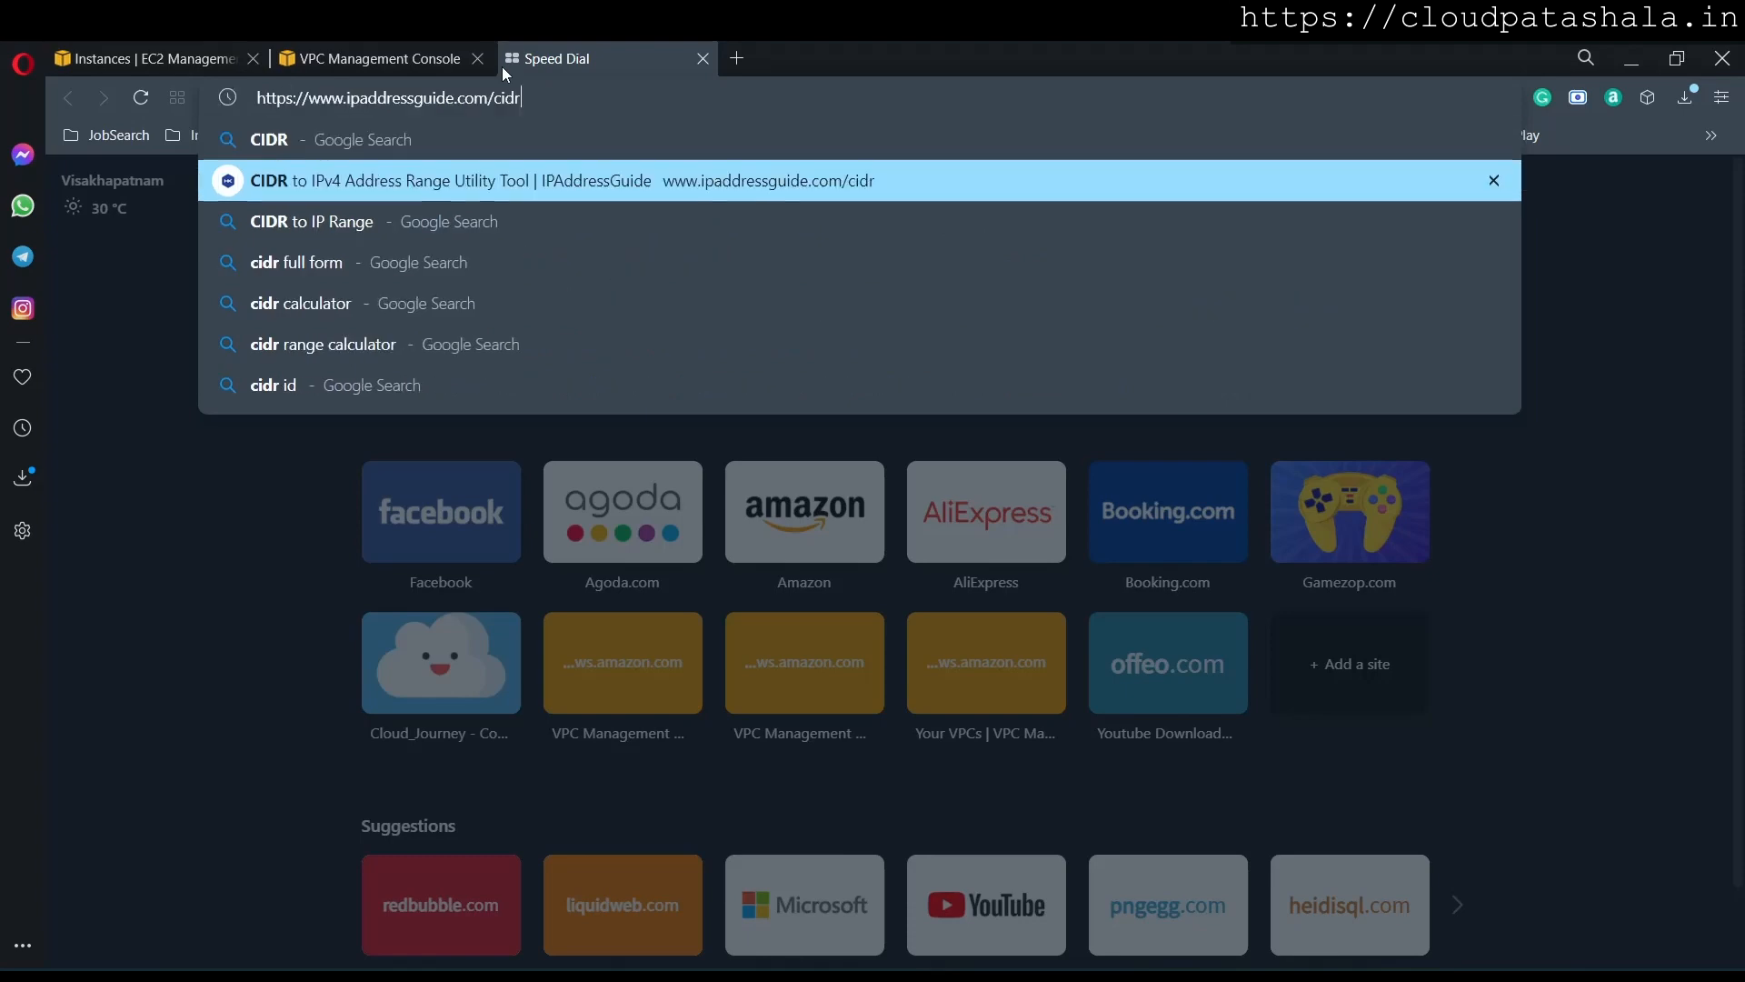
key("Return")
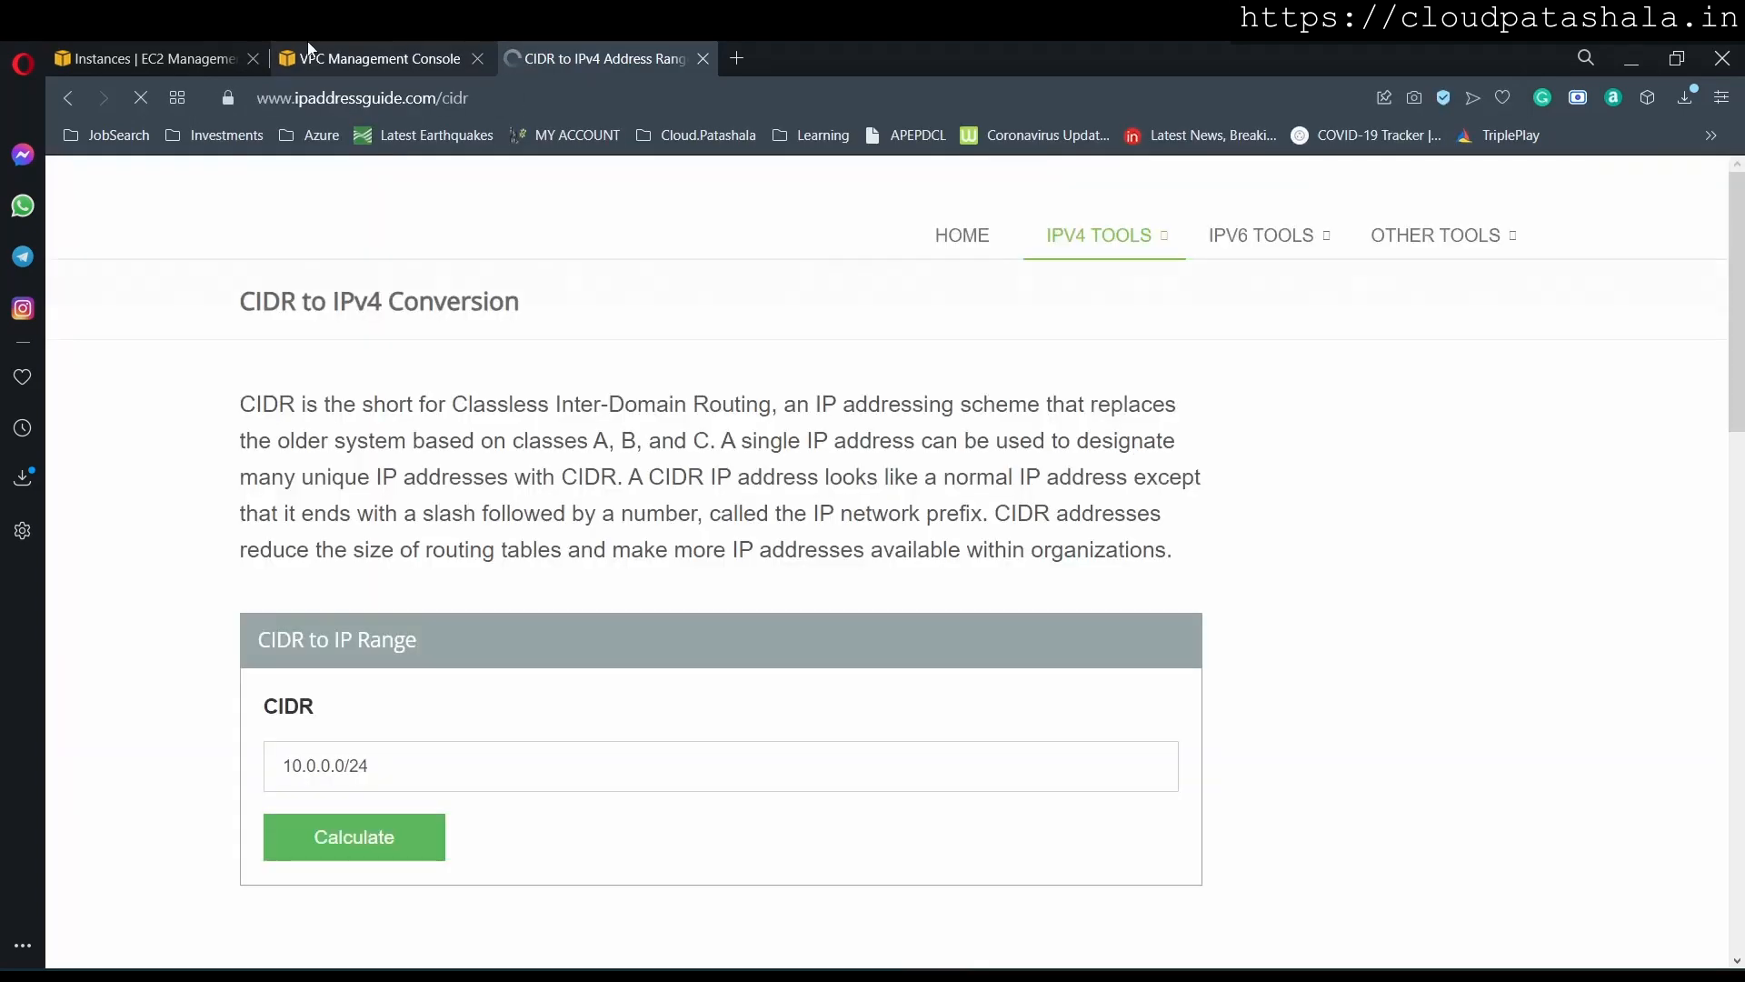
Return to the subnet page and copy the IPv4 CIDR of cp-b00-subnet-1a
left_click(313, 57)
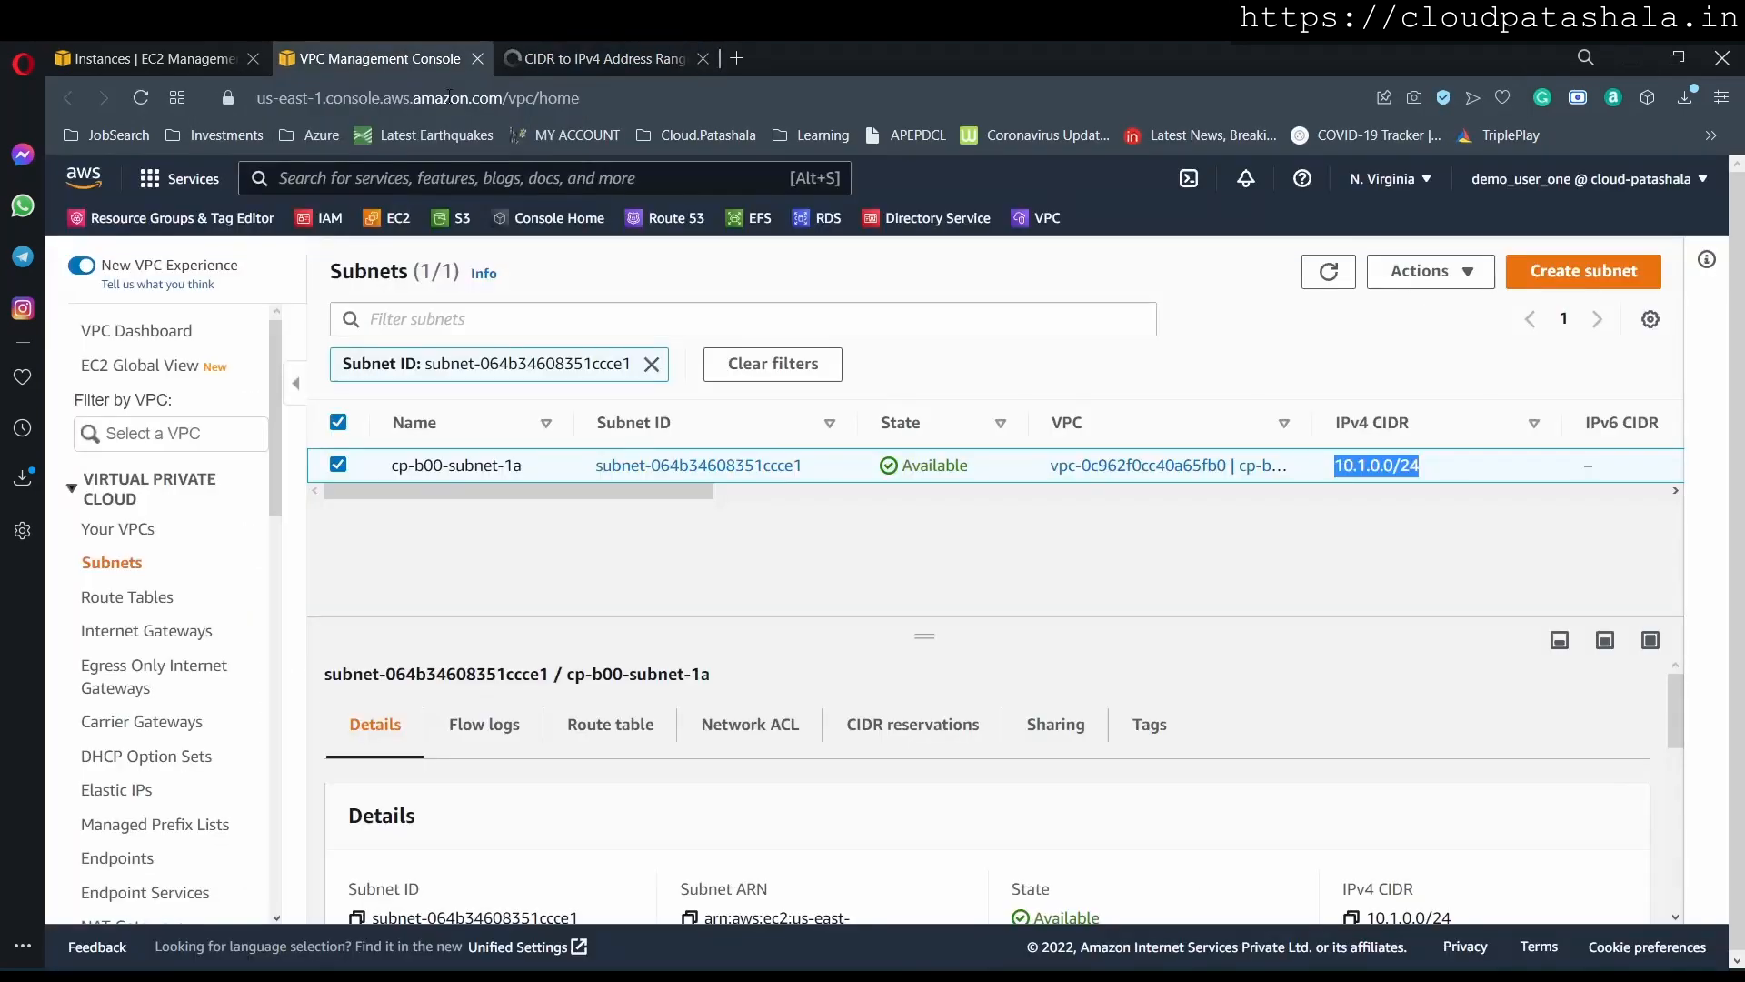
right_click(1356, 463)
left_click(1164, 829)
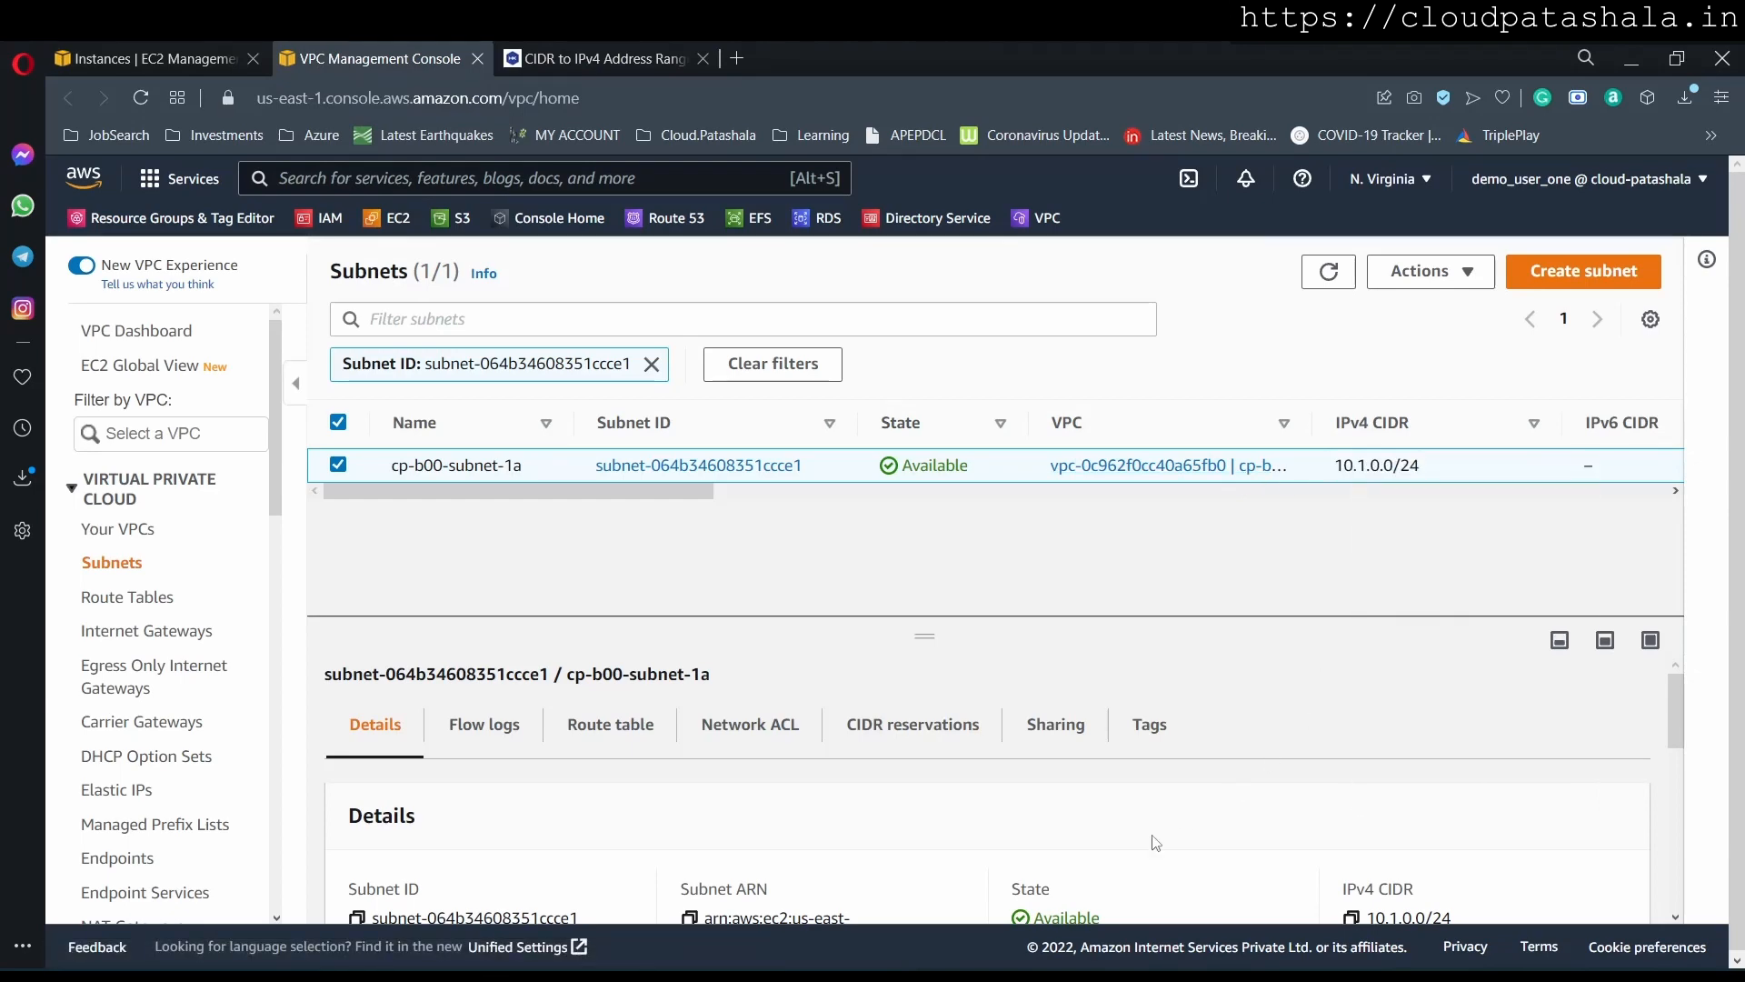
left_click(1349, 920)
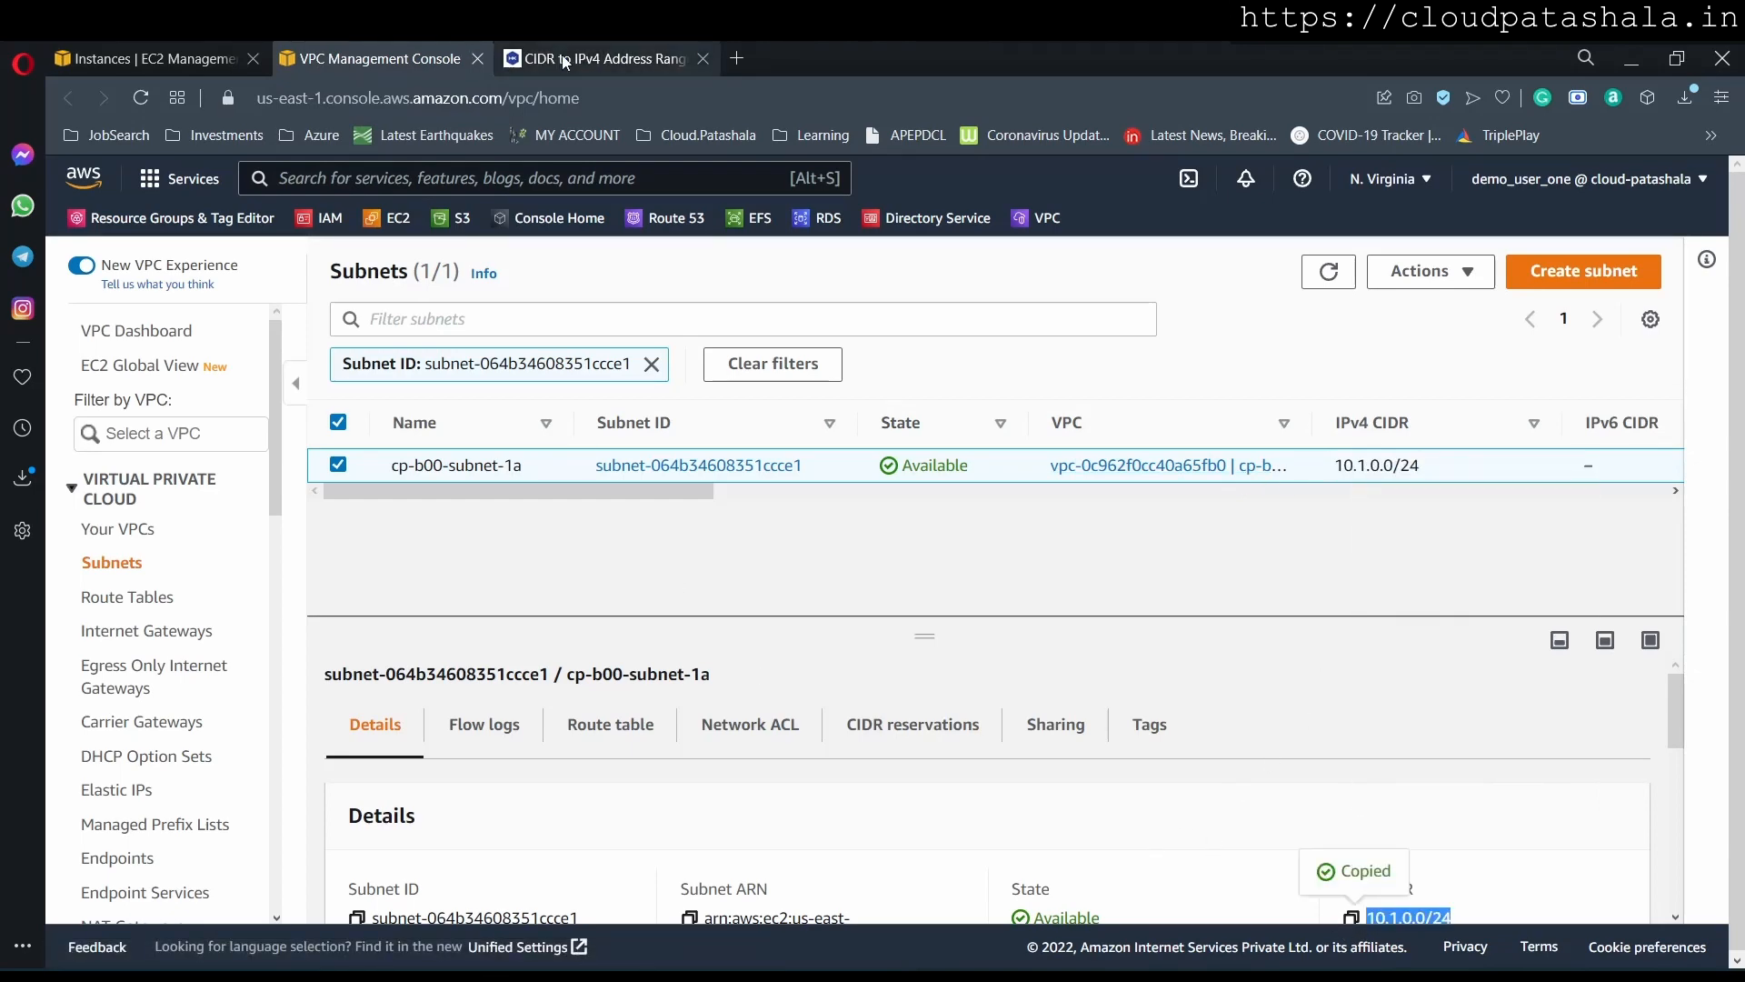
Replace the CIDR in the IPAddressGuide converter with 10.1.0.0/24 and calculate its IP range
left_click(595, 58)
left_click_drag(425, 762, 206, 753)
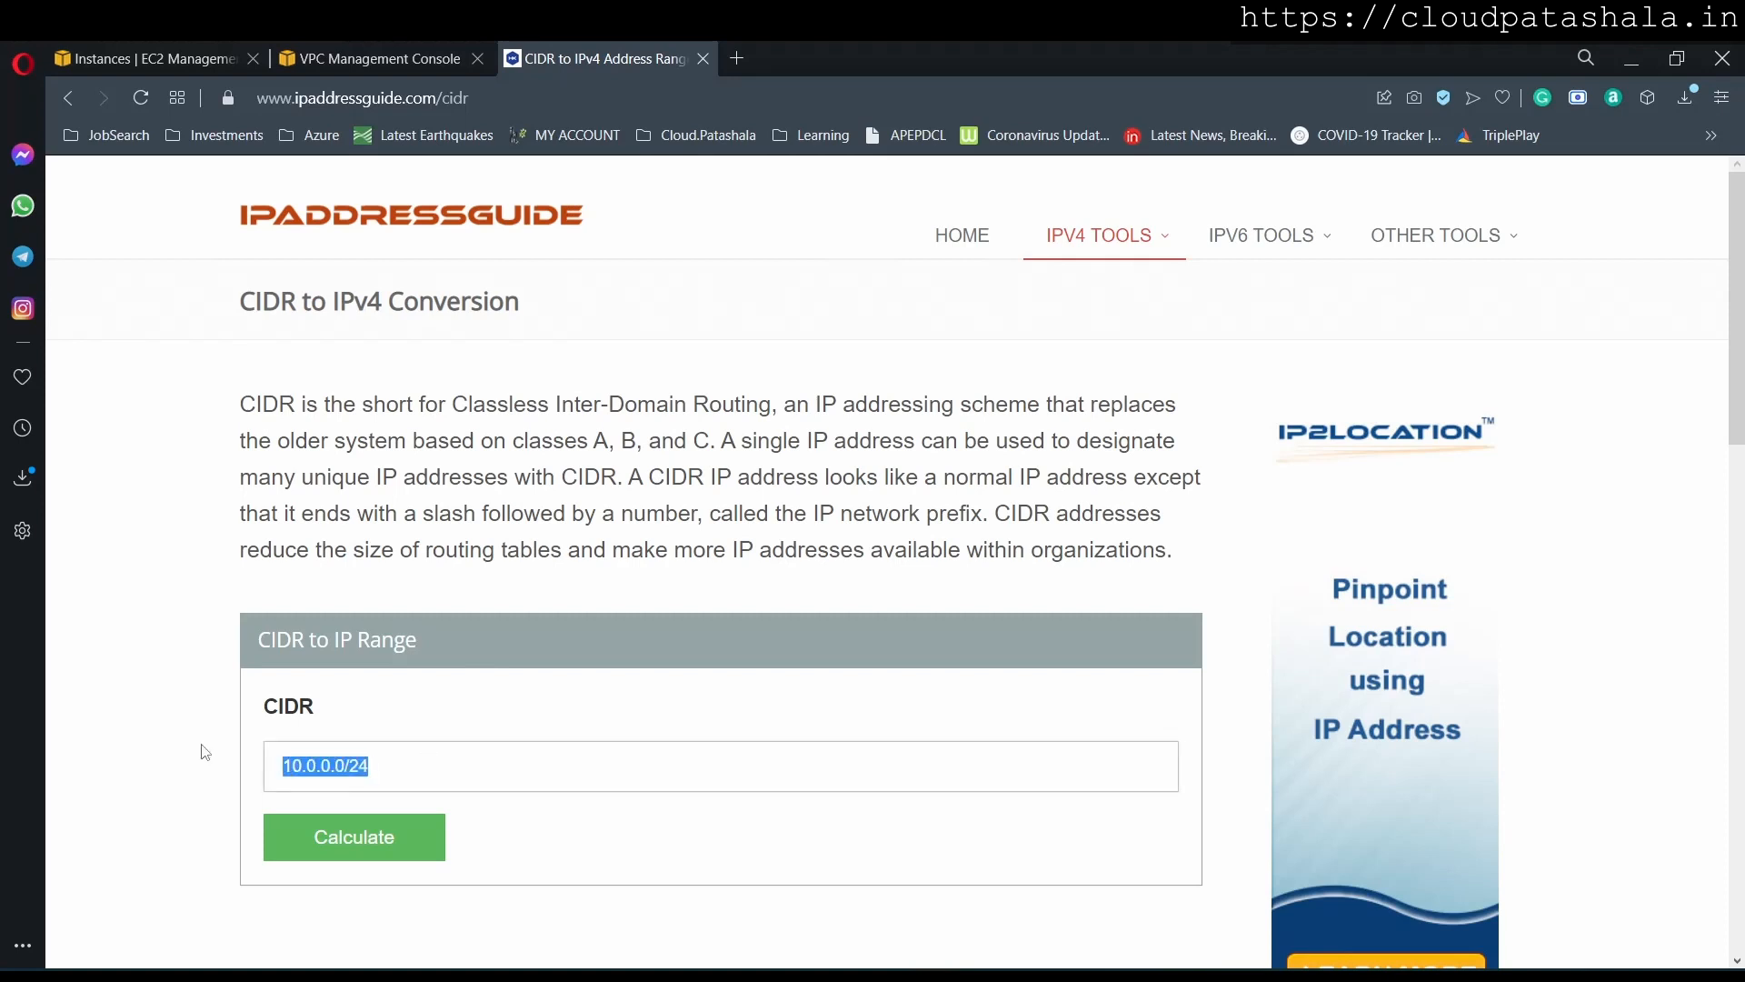
key("ctrl+v")
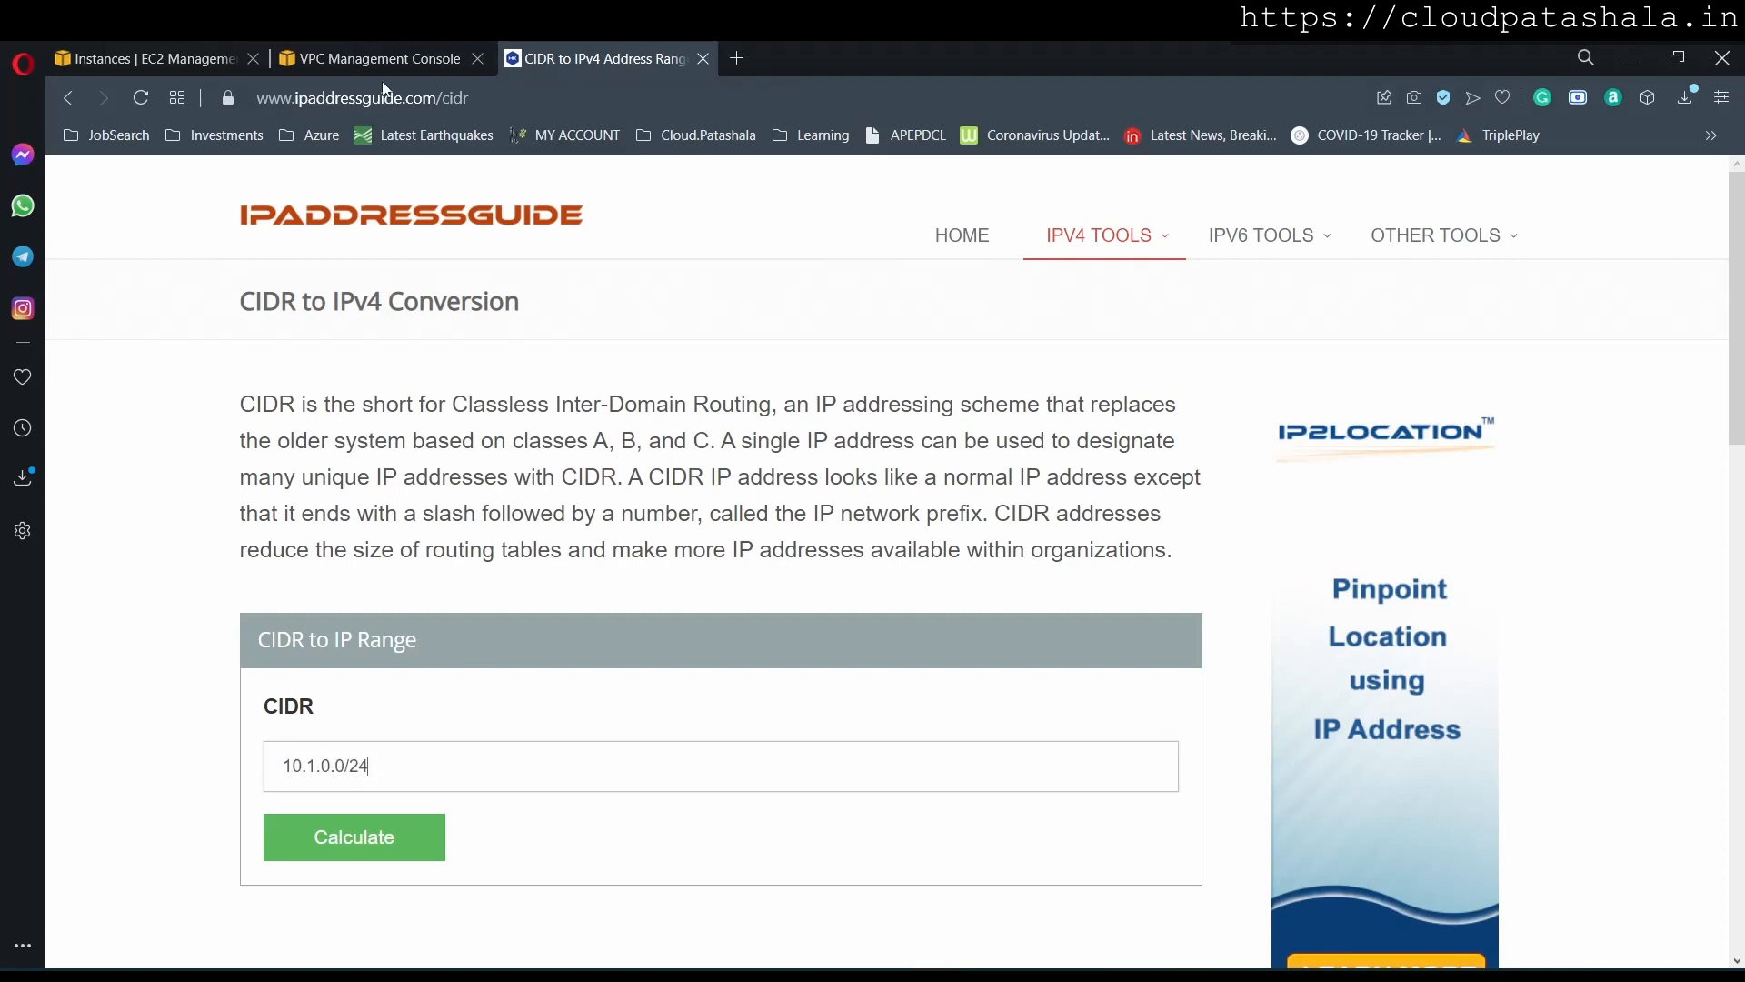
left_click(374, 847)
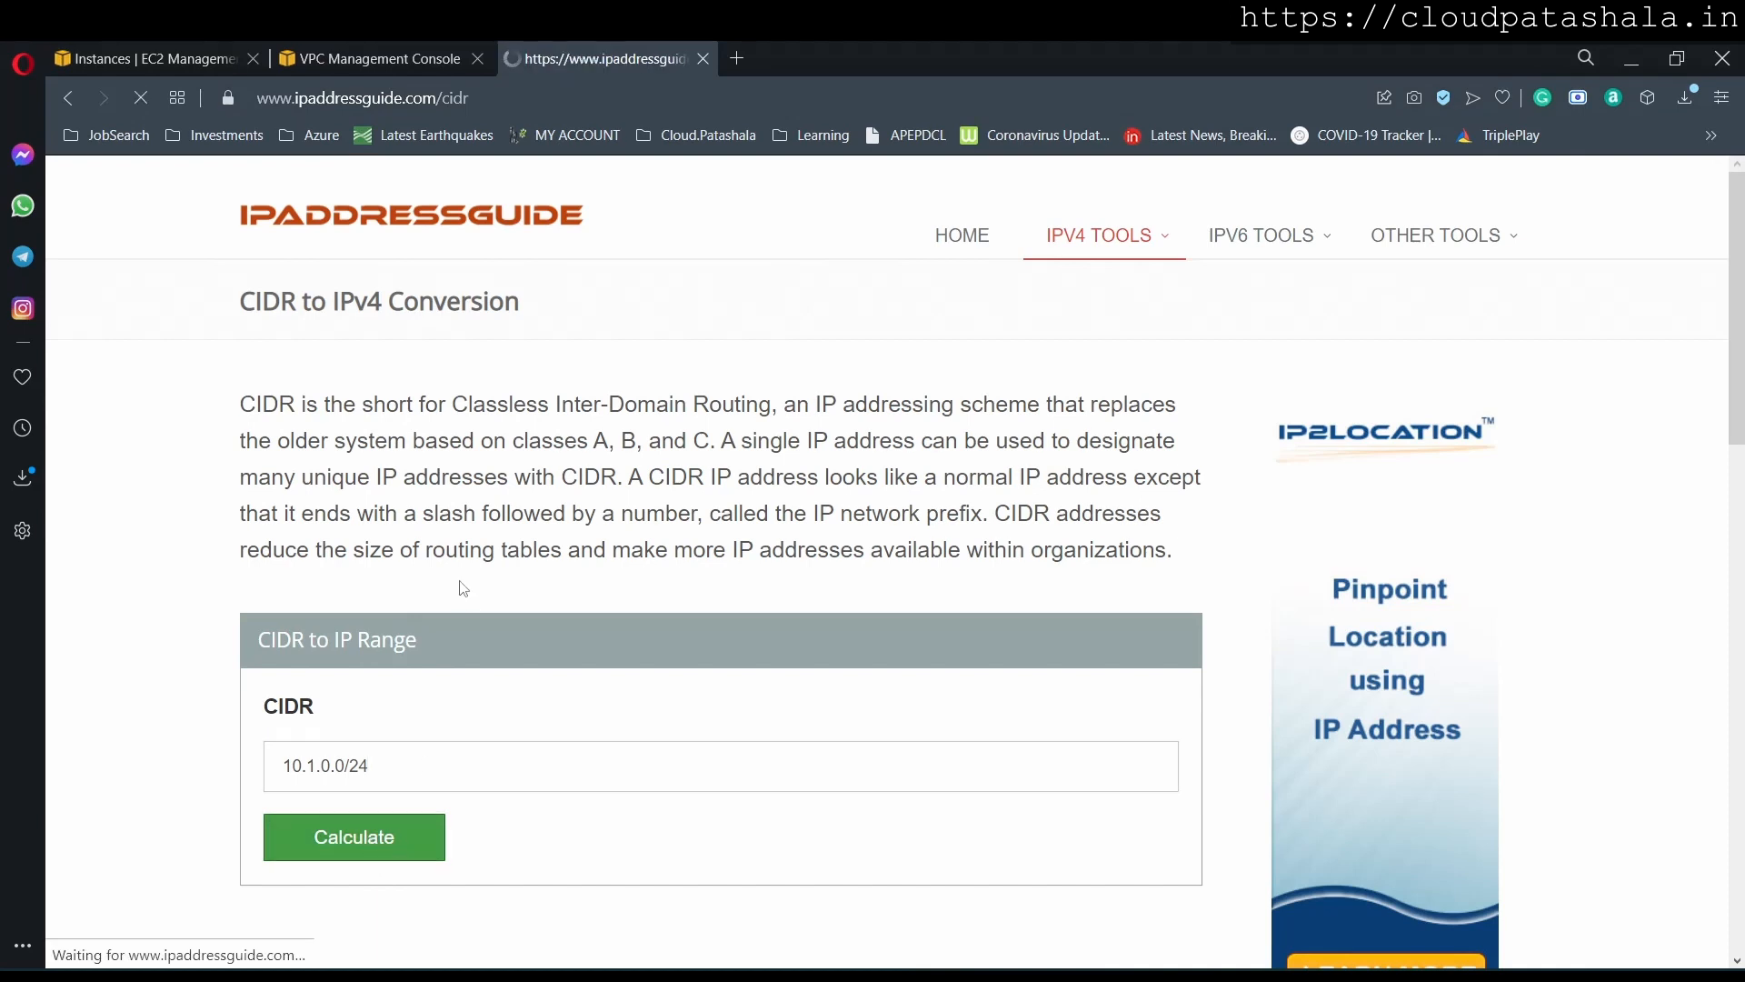
Examine the first and last IP addresses in the CIDR to IP range result for 10.1.0.0/24
scroll(668, 618, "down", 3)
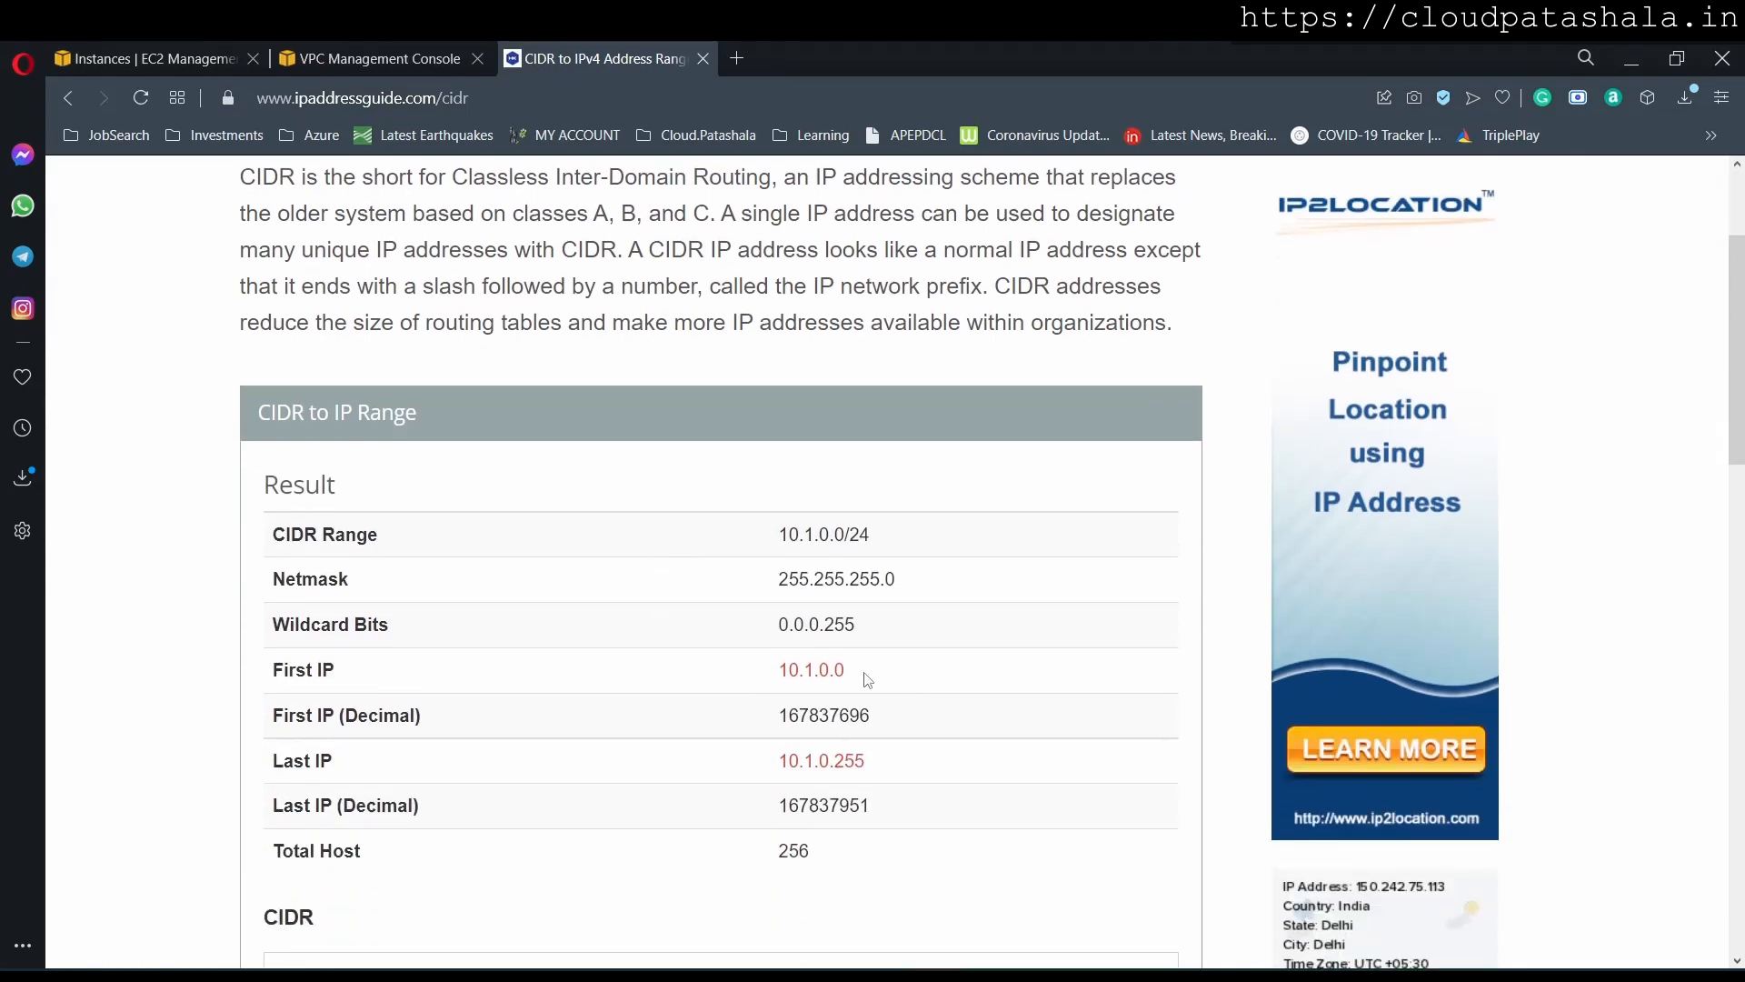
left_click_drag(871, 677, 754, 683)
left_click_drag(869, 765, 675, 768)
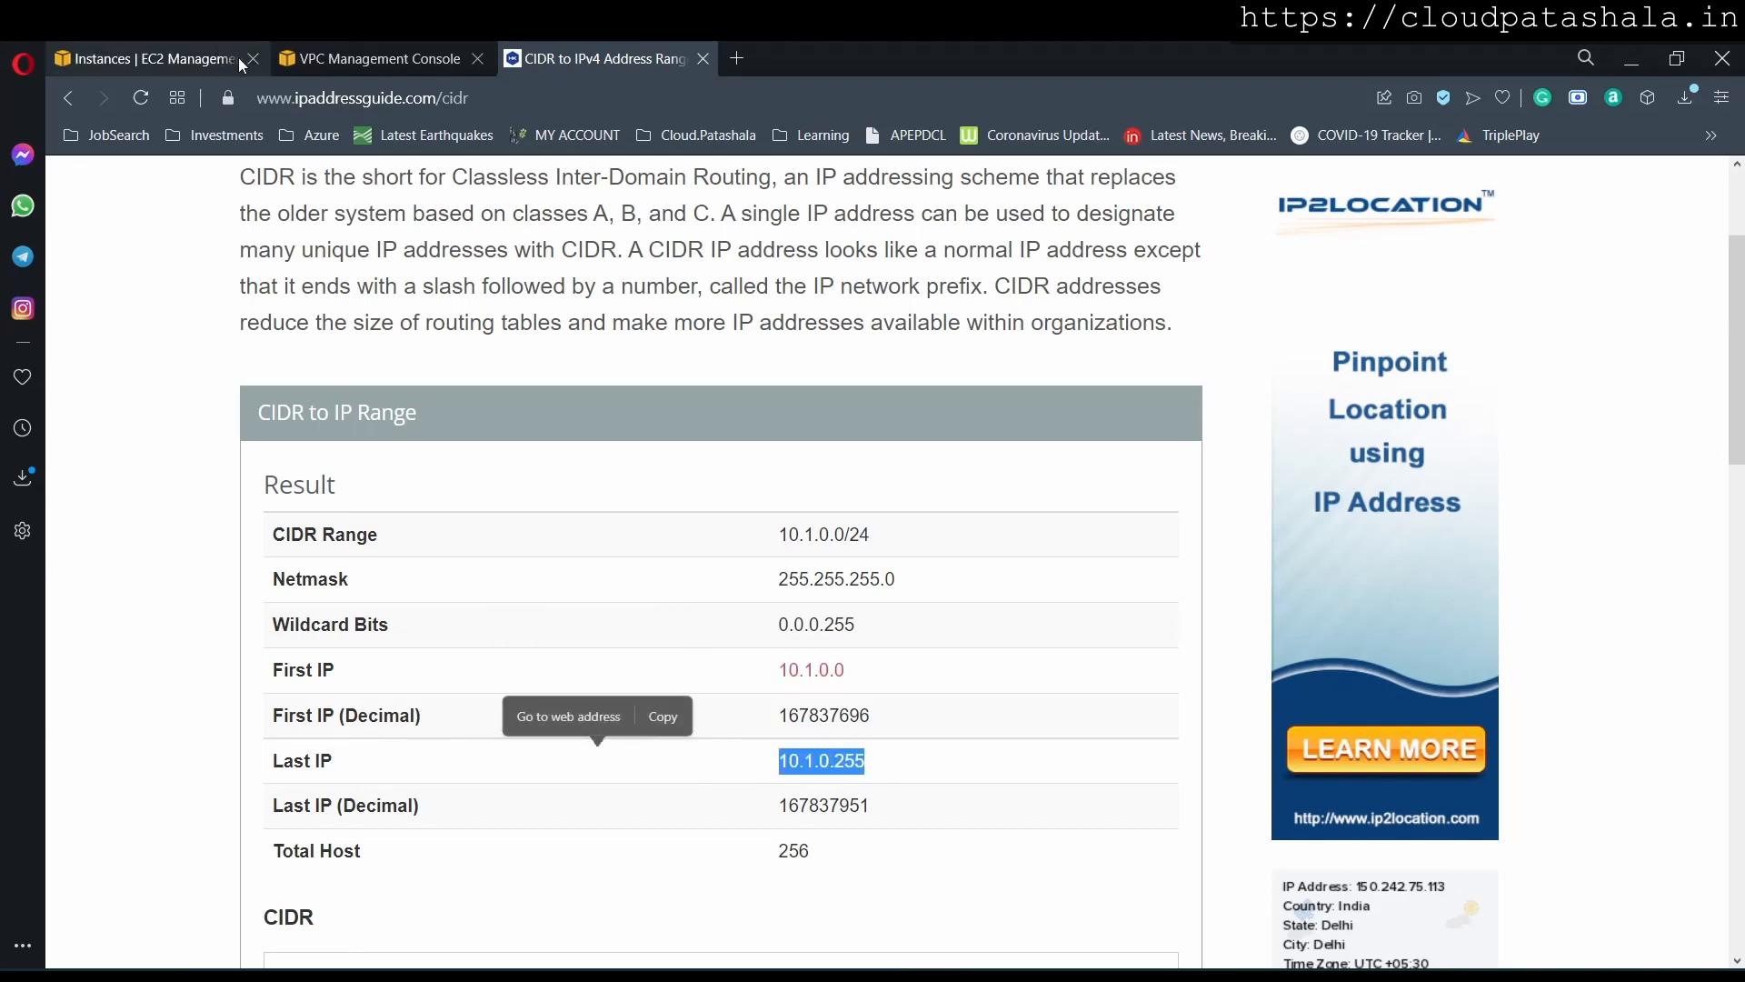
Return to the EC2 instance cp-b00-win-2022-srv1 and check its public IPv4 address
left_click(357, 60)
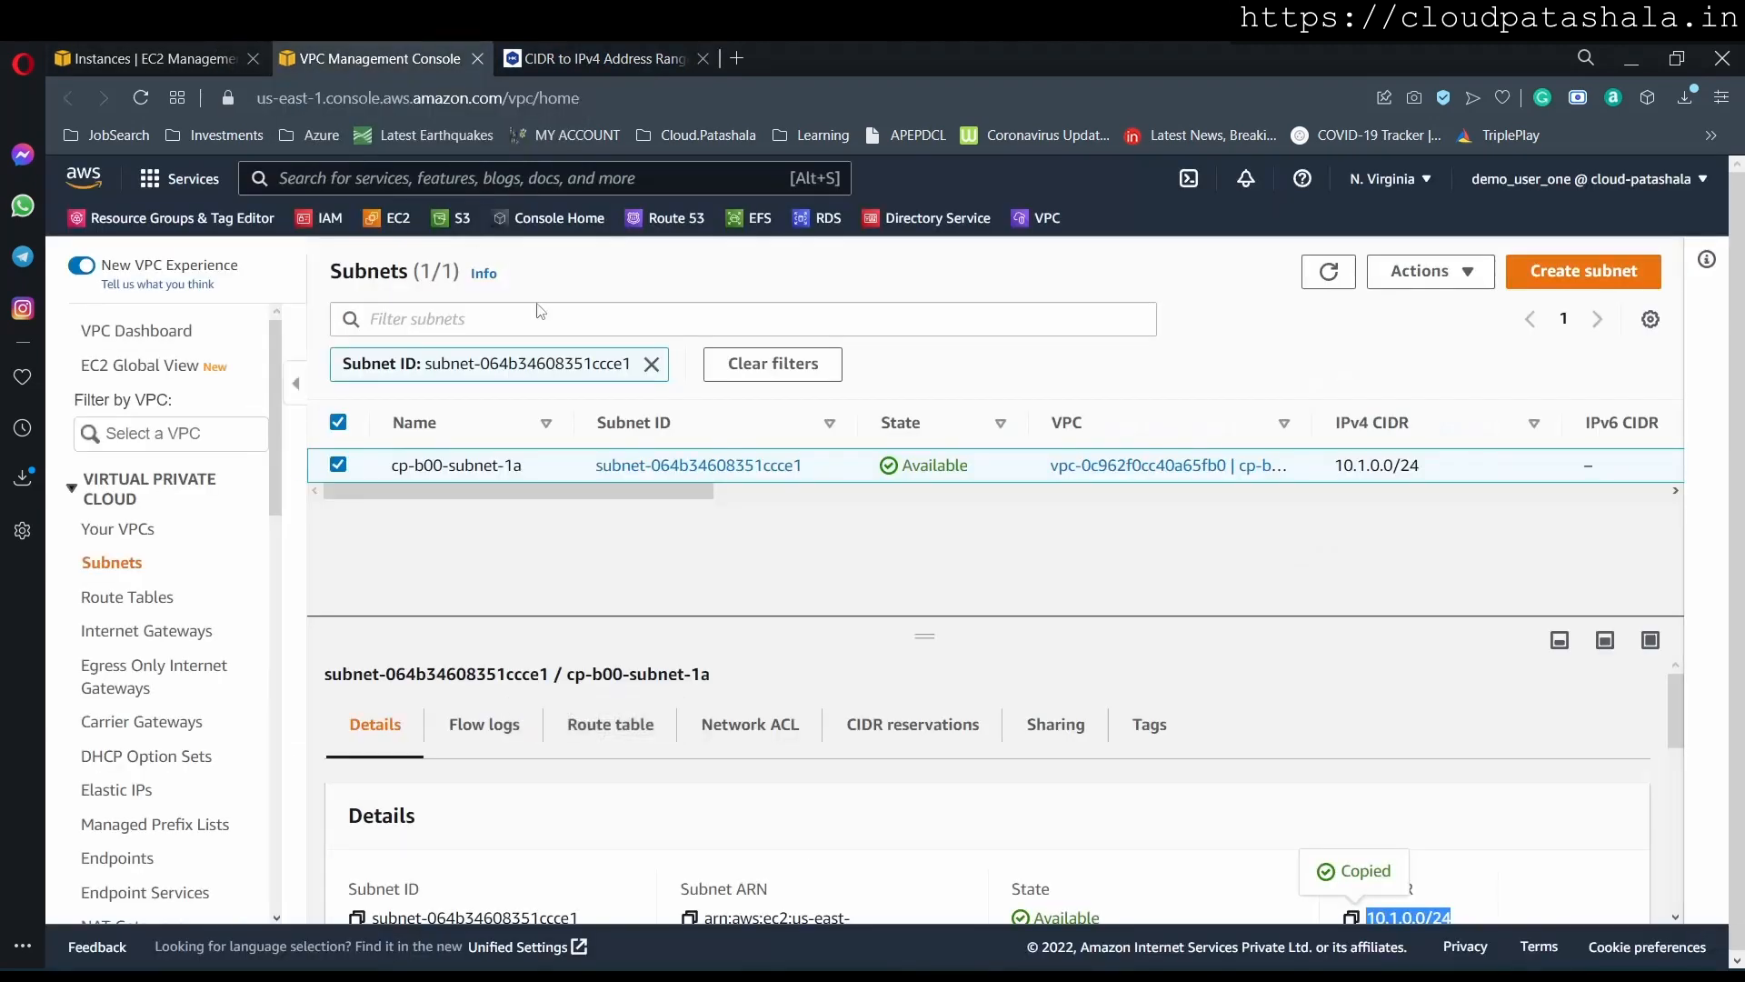
left_click(196, 61)
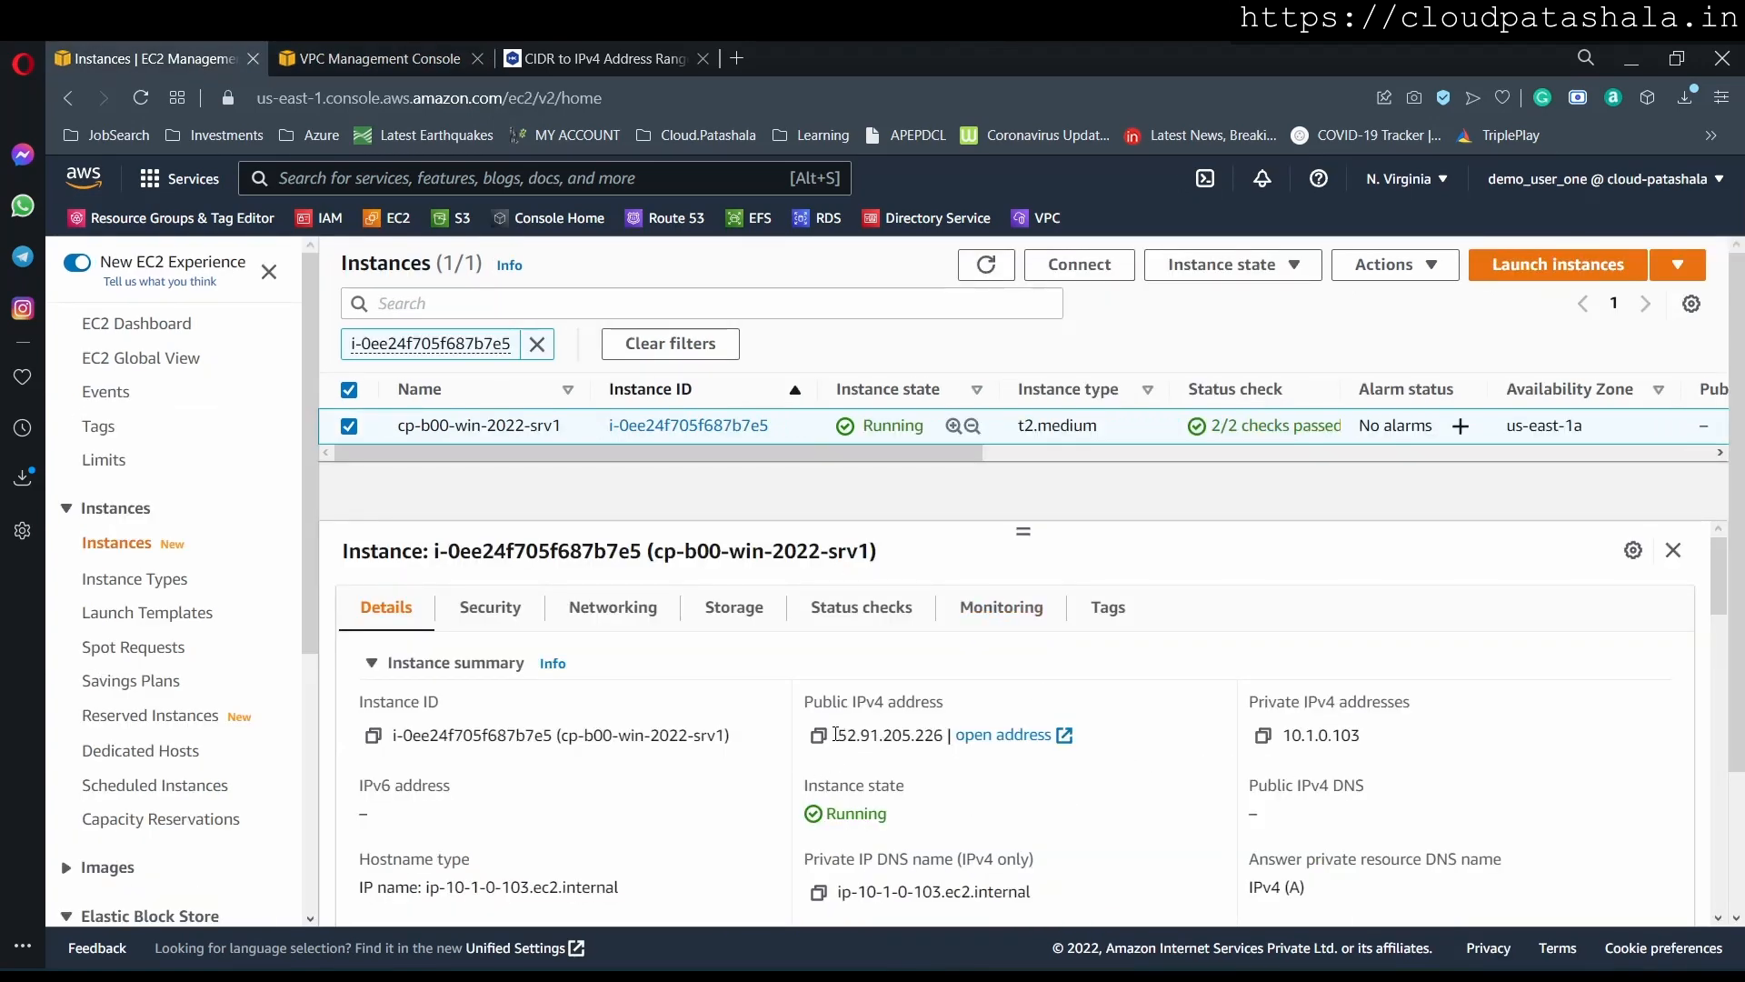
left_click_drag(835, 735, 896, 733)
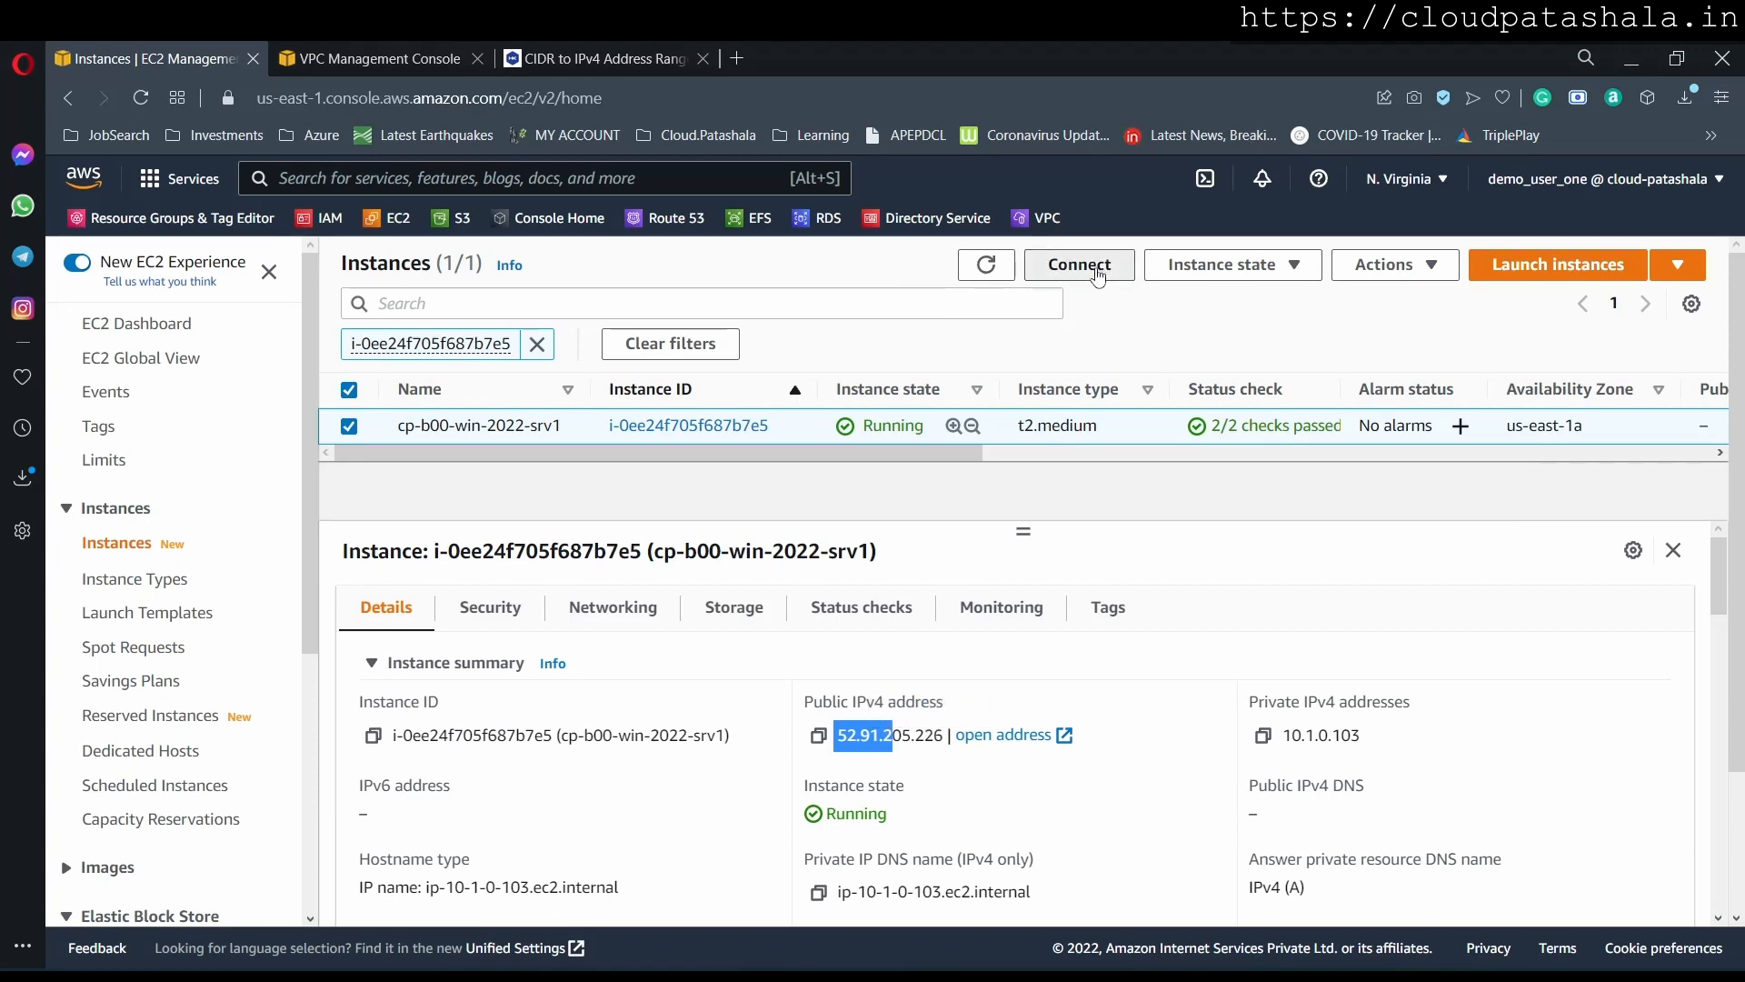
Open the connection options for cp-b00-win-2022-srv1, review Session Manager, and switch to the RDP client method
left_click(1080, 265)
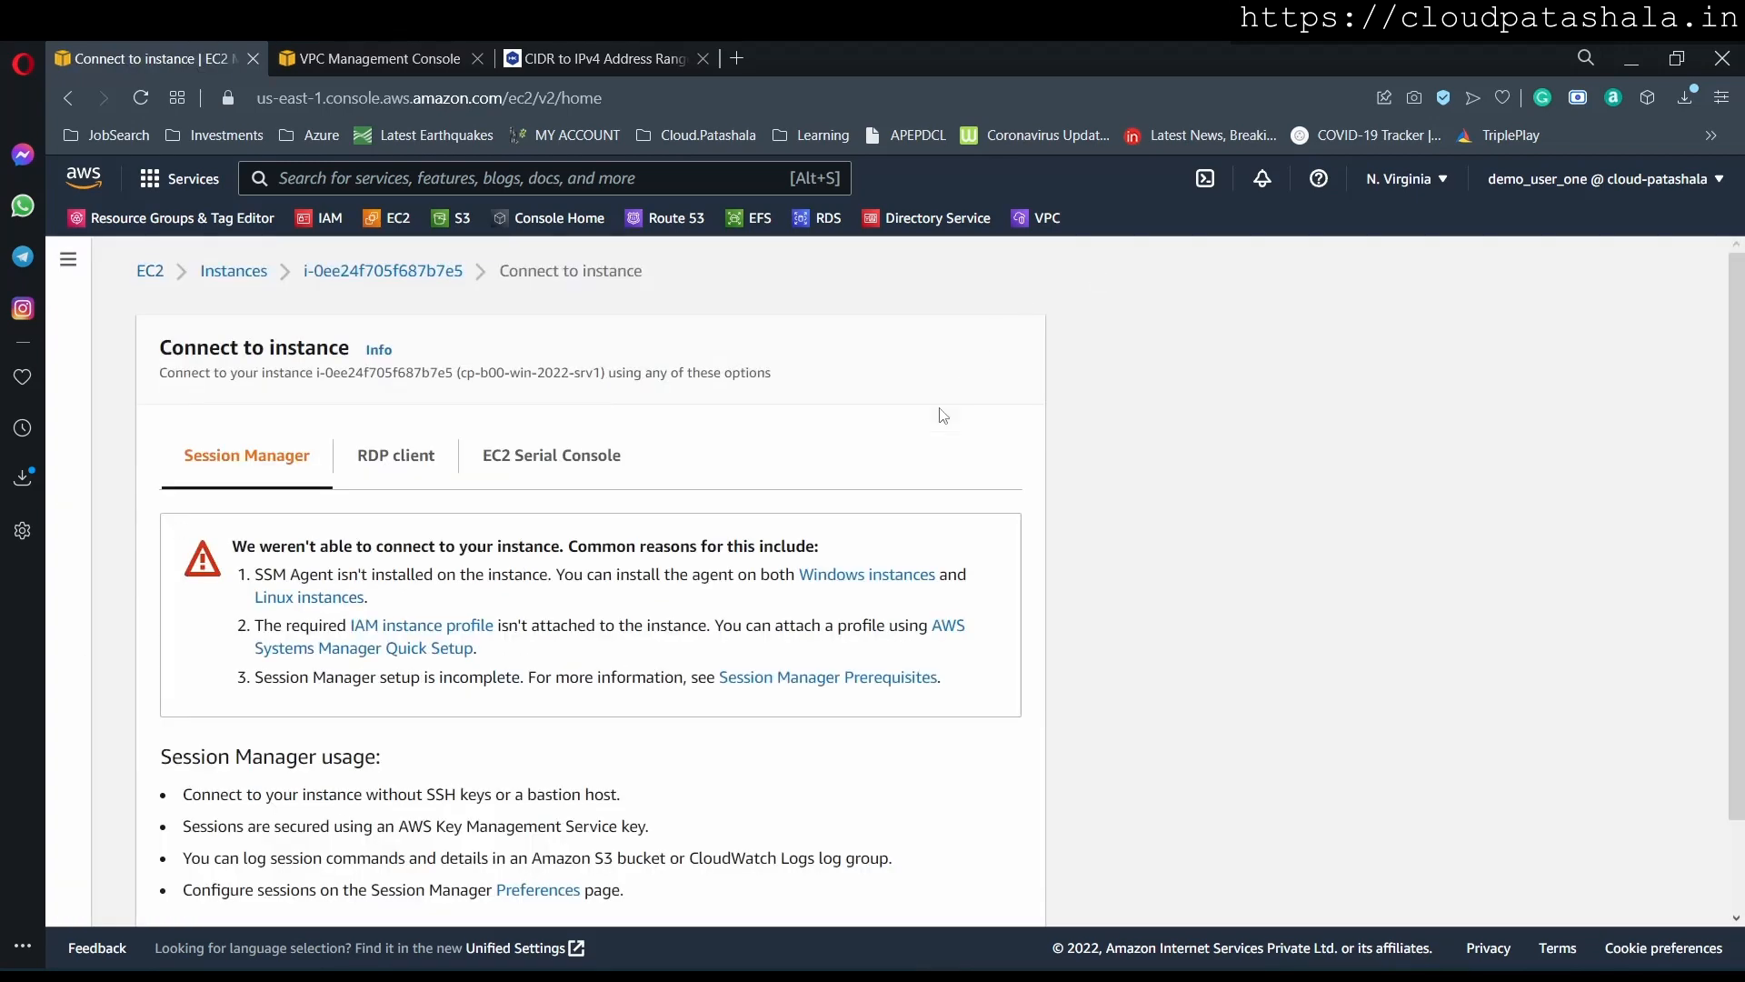
scroll(549, 578, "down", 1)
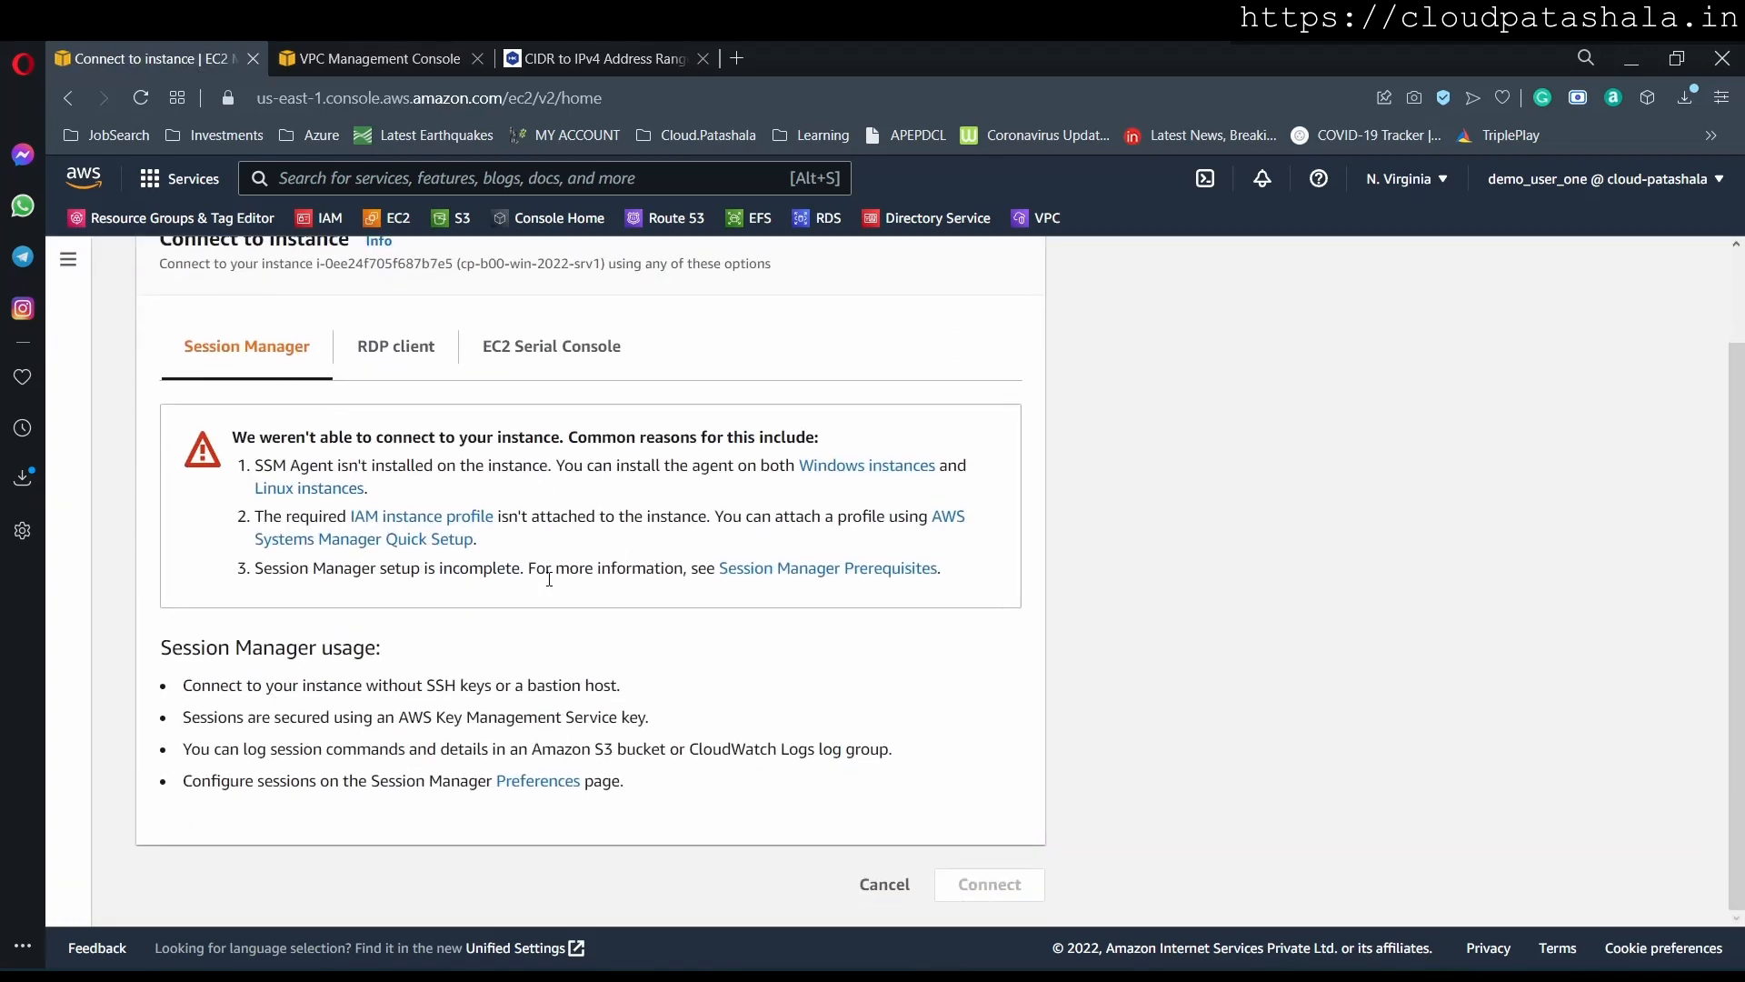
scroll(409, 527, "up", 1)
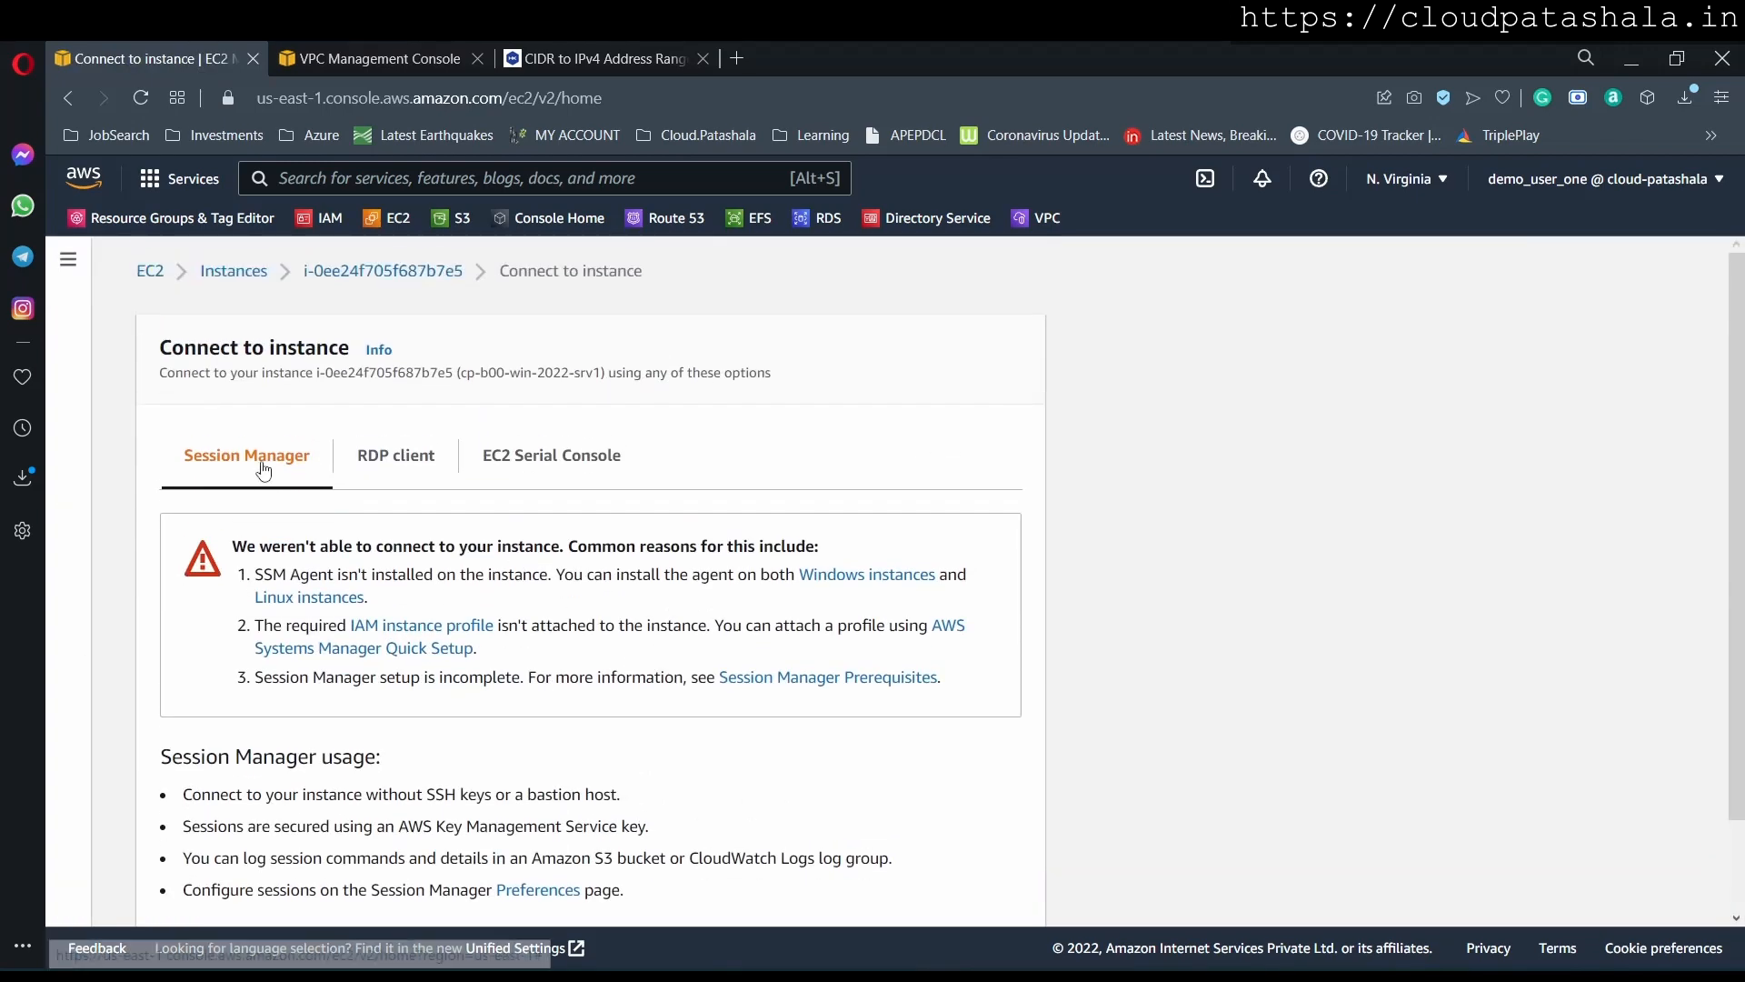
scroll(380, 473, "down", 1)
scroll(380, 473, "up", 1)
left_click(380, 474)
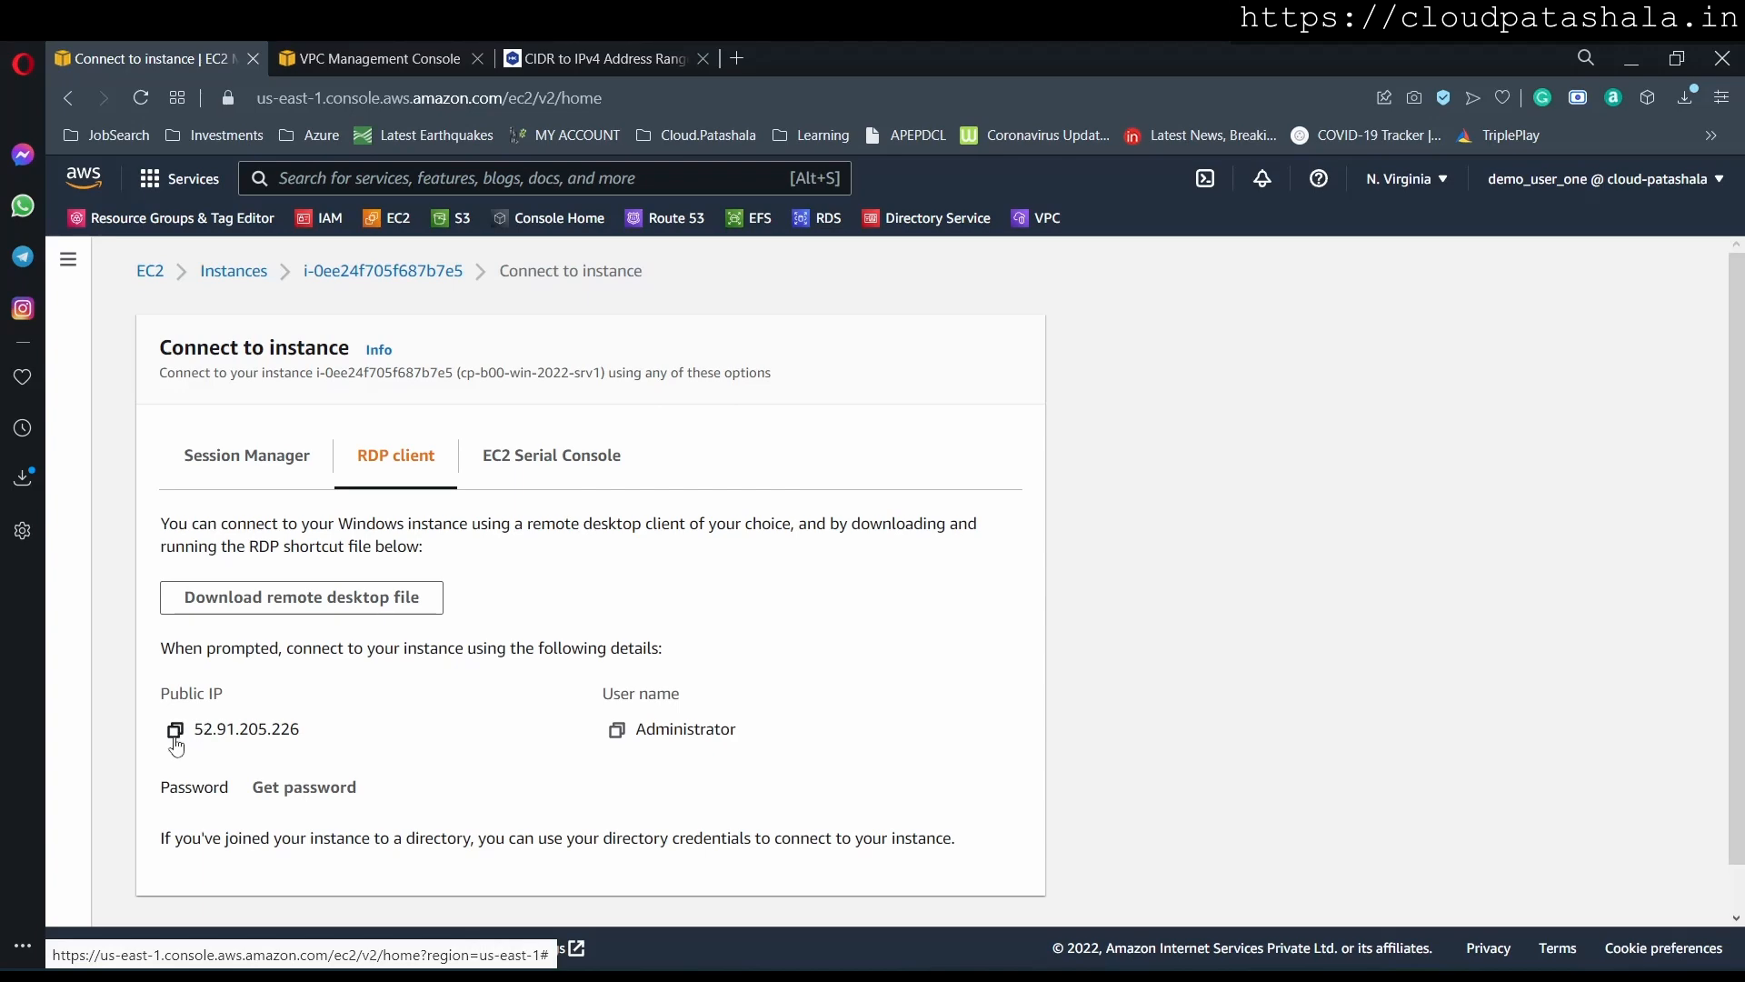
Save the remote desktop file cp-b00-win-2022-srv1.rdp in the keys folder and try to connect to the instance with it
left_click(287, 599)
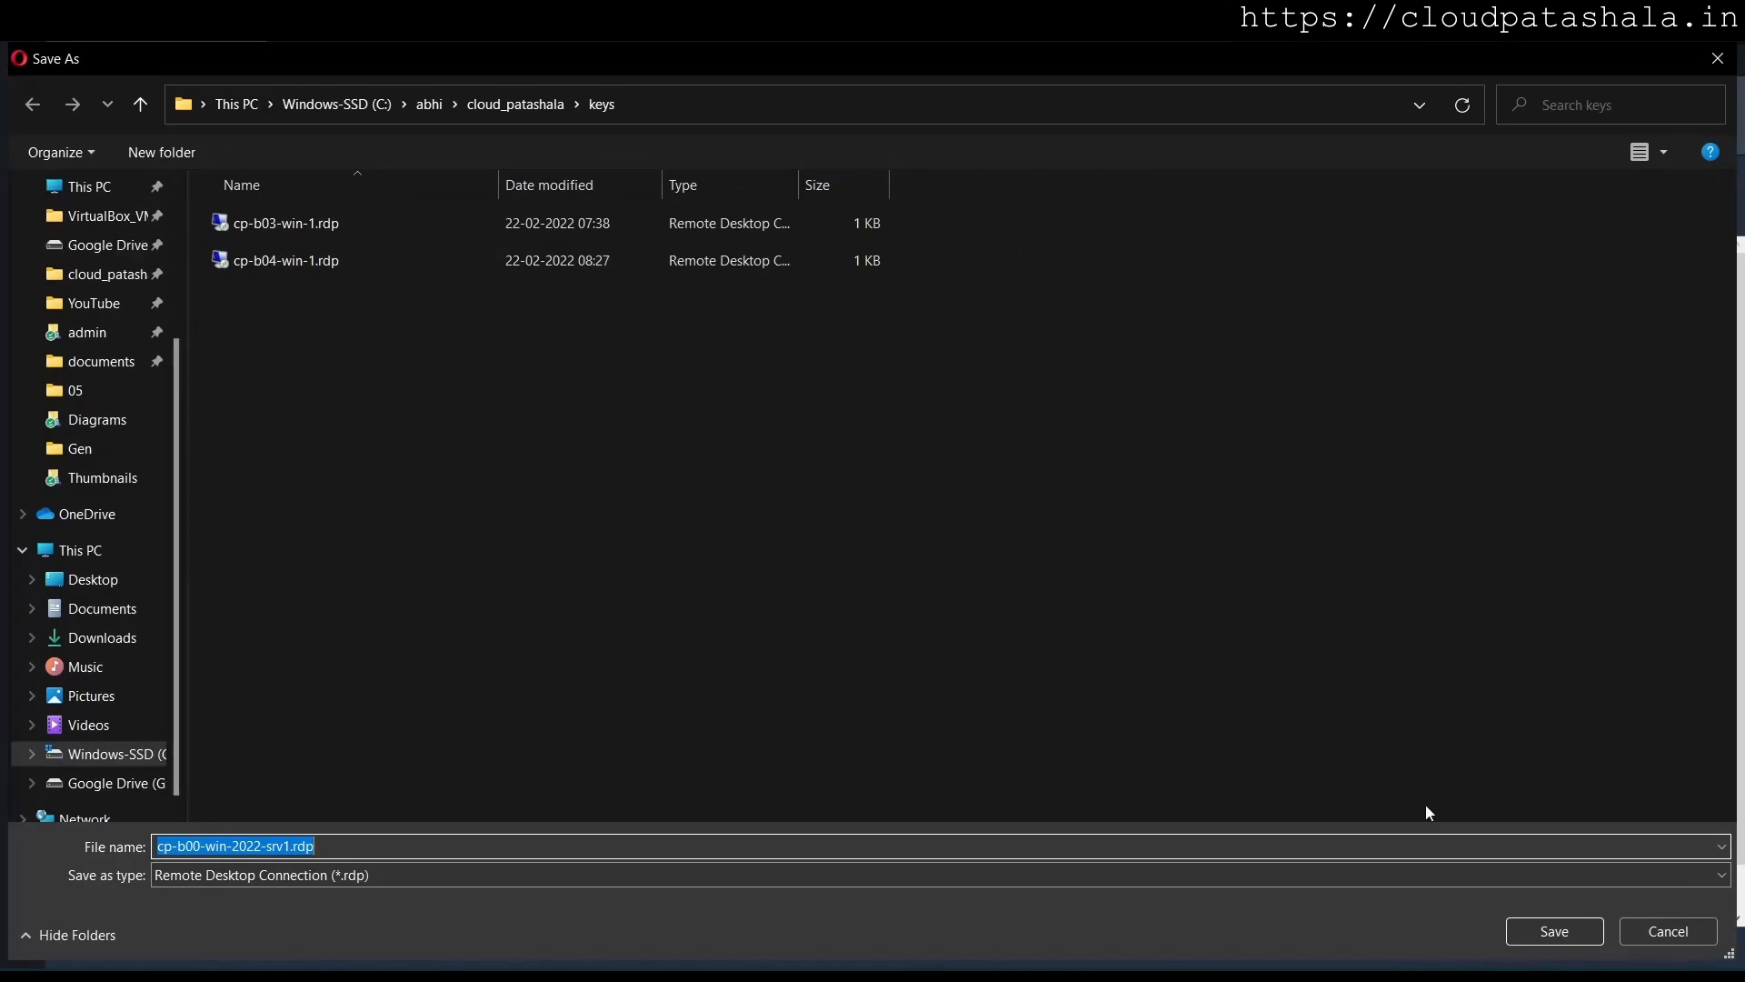
left_click(1533, 920)
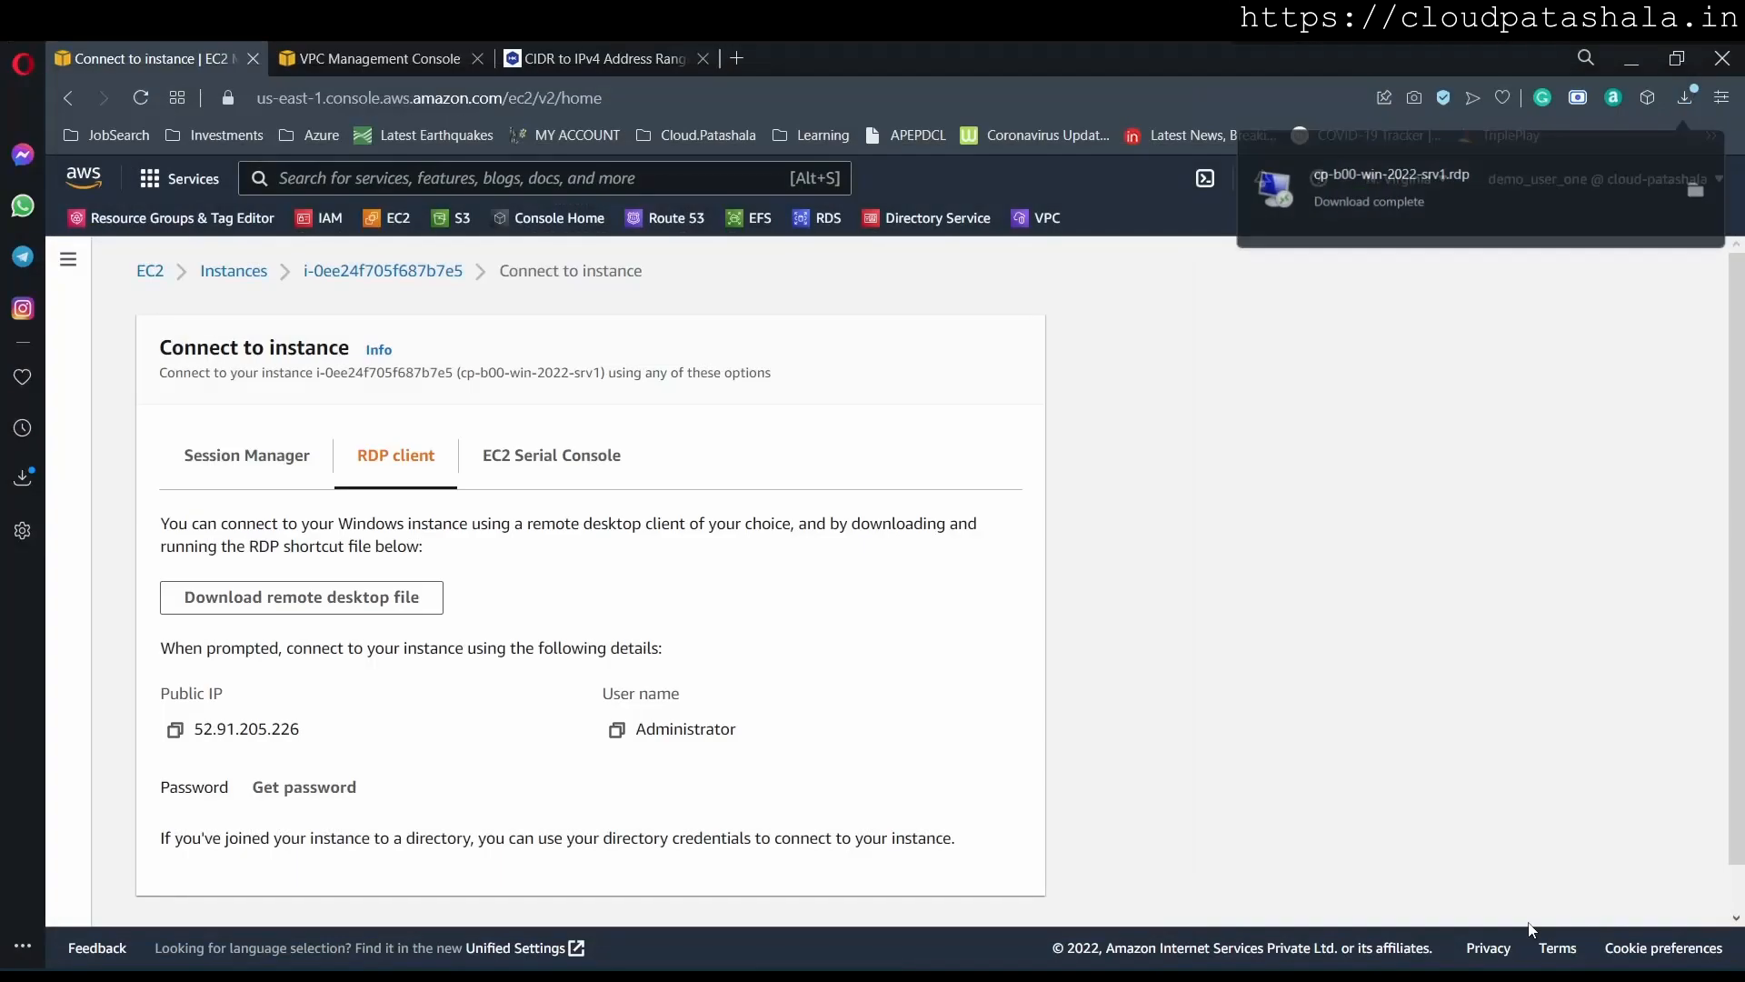
left_click(1540, 167)
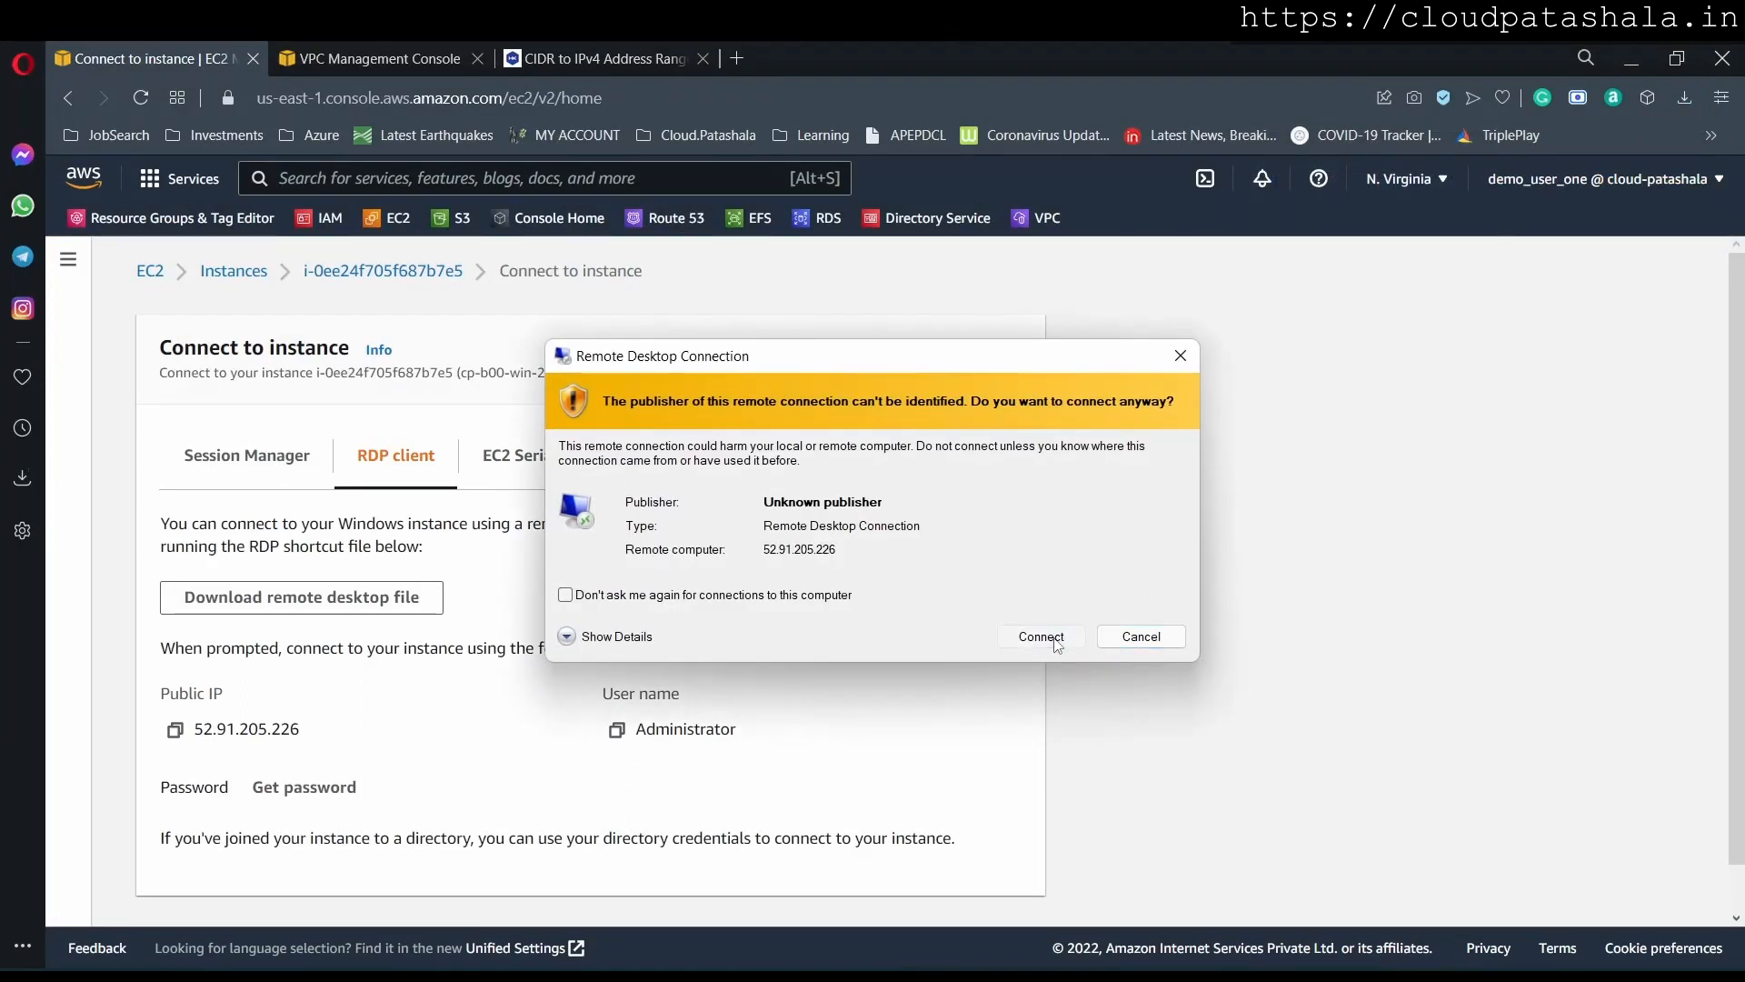
left_click(1041, 636)
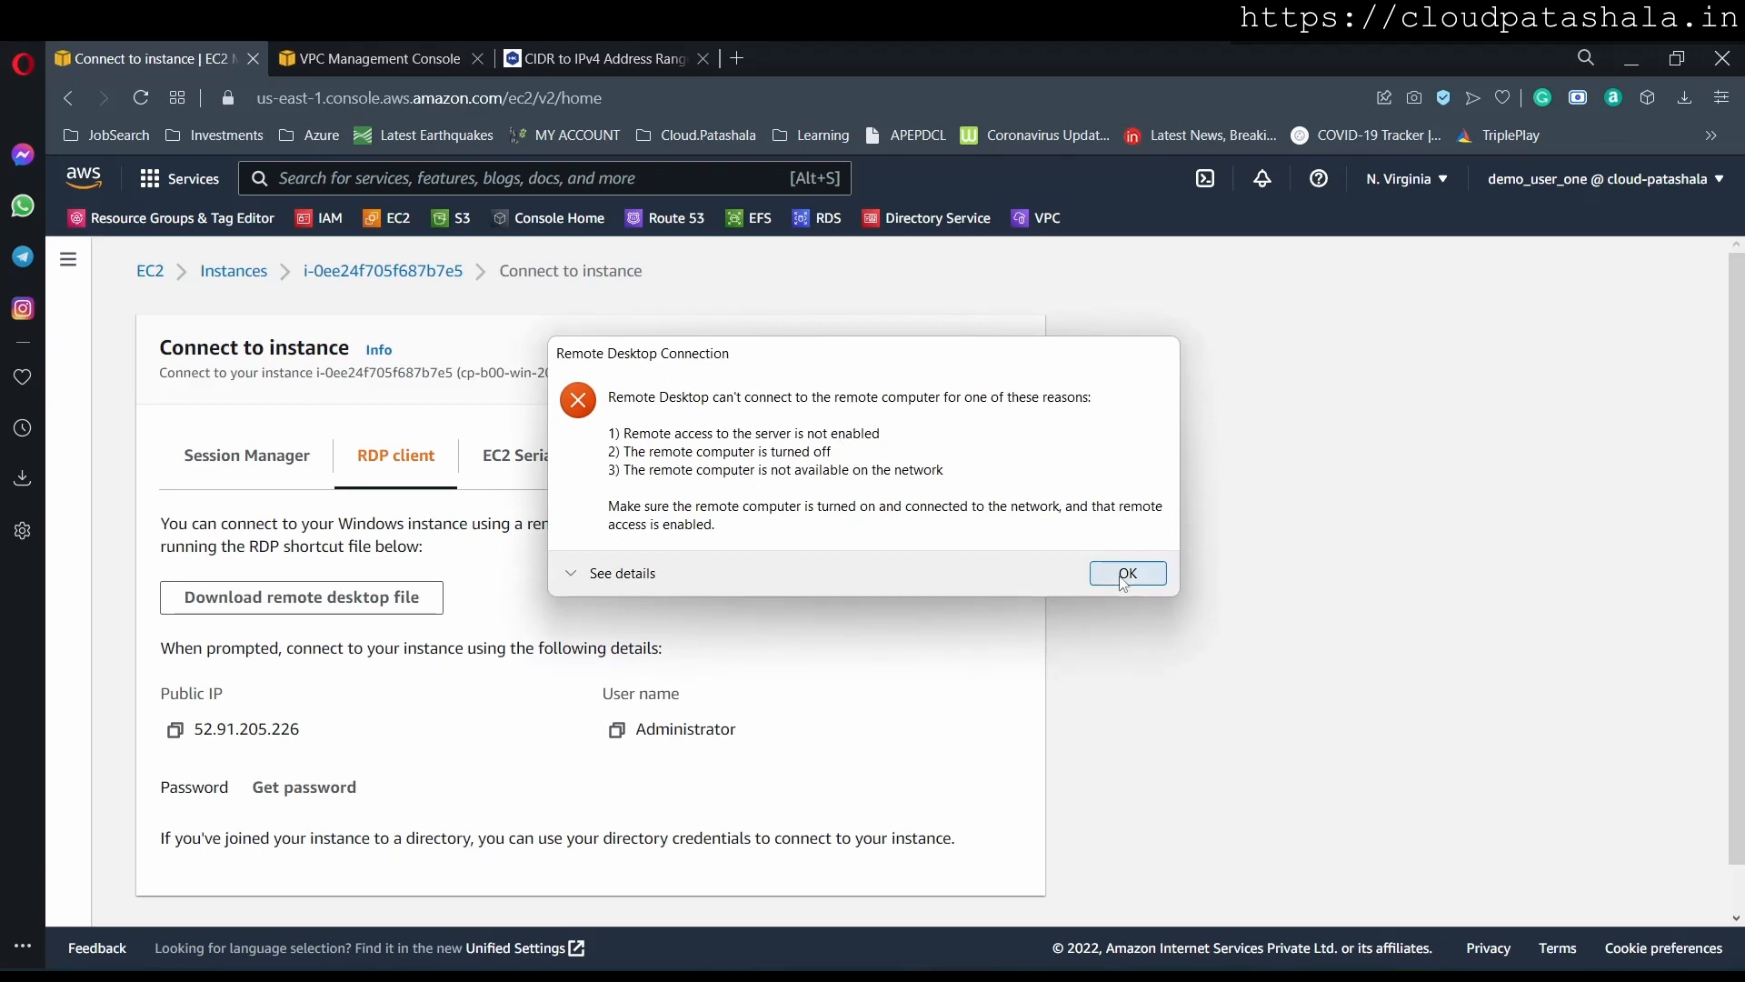
left_click(1126, 578)
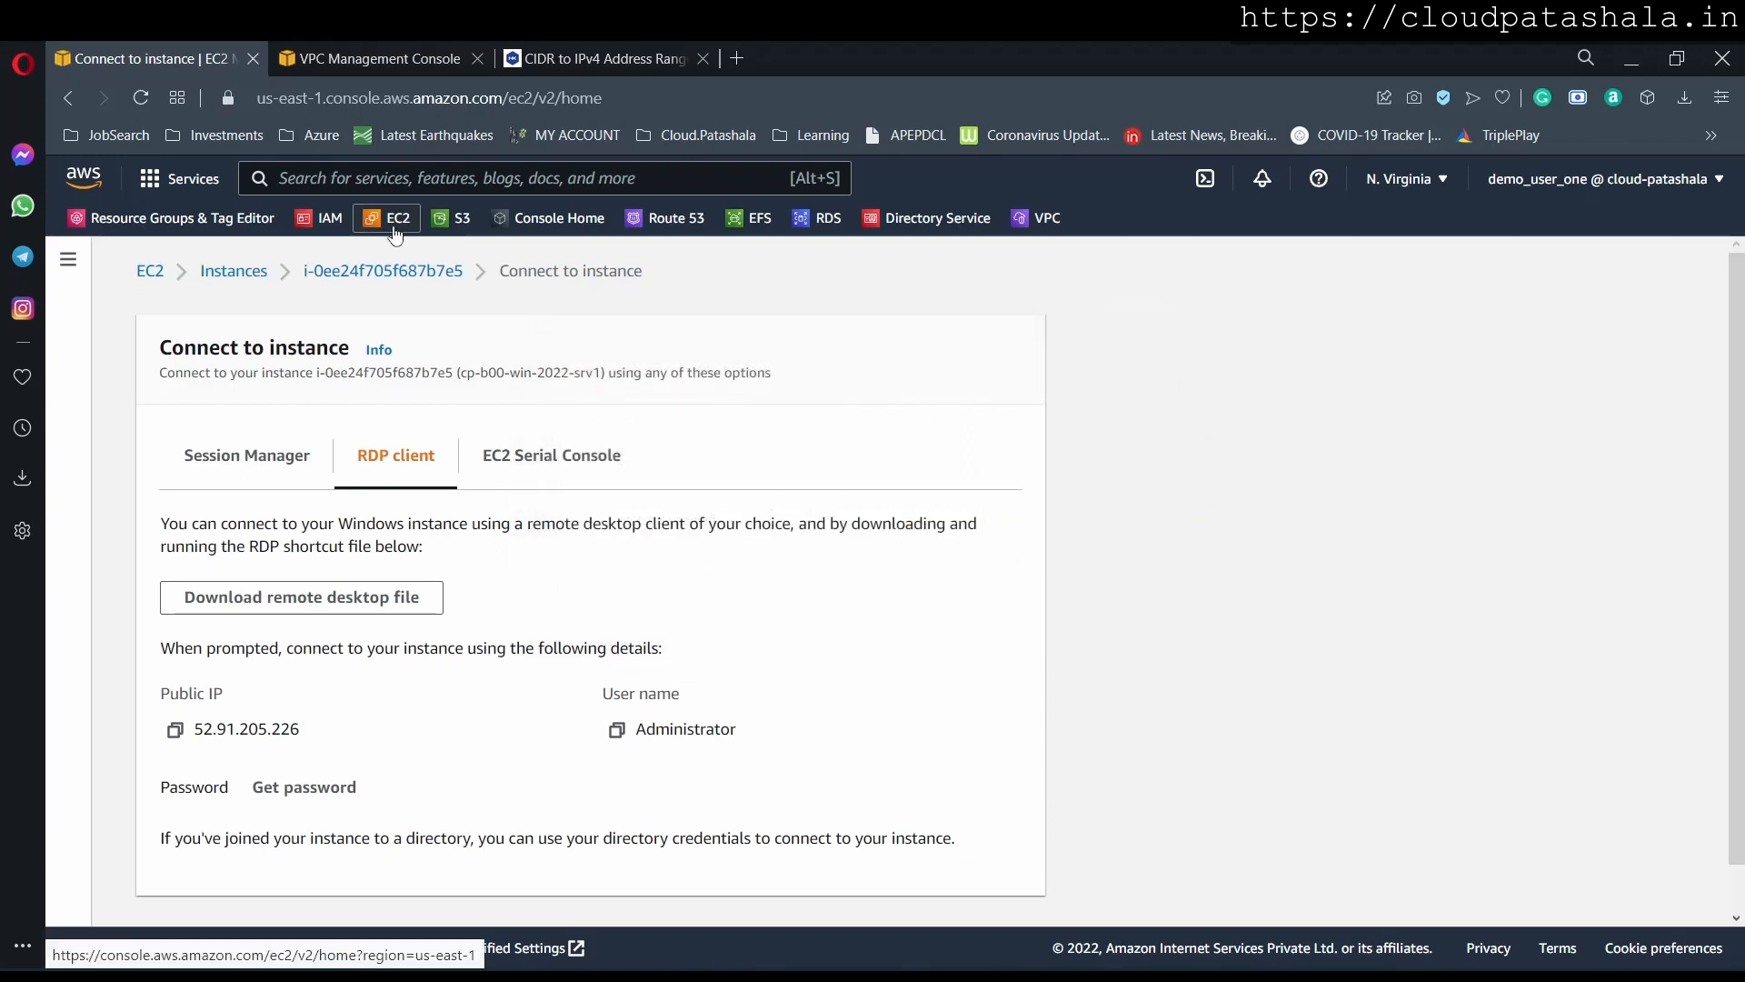
Open the VPC console in a new browser tab and close the old subnet tab
right_click(394, 235)
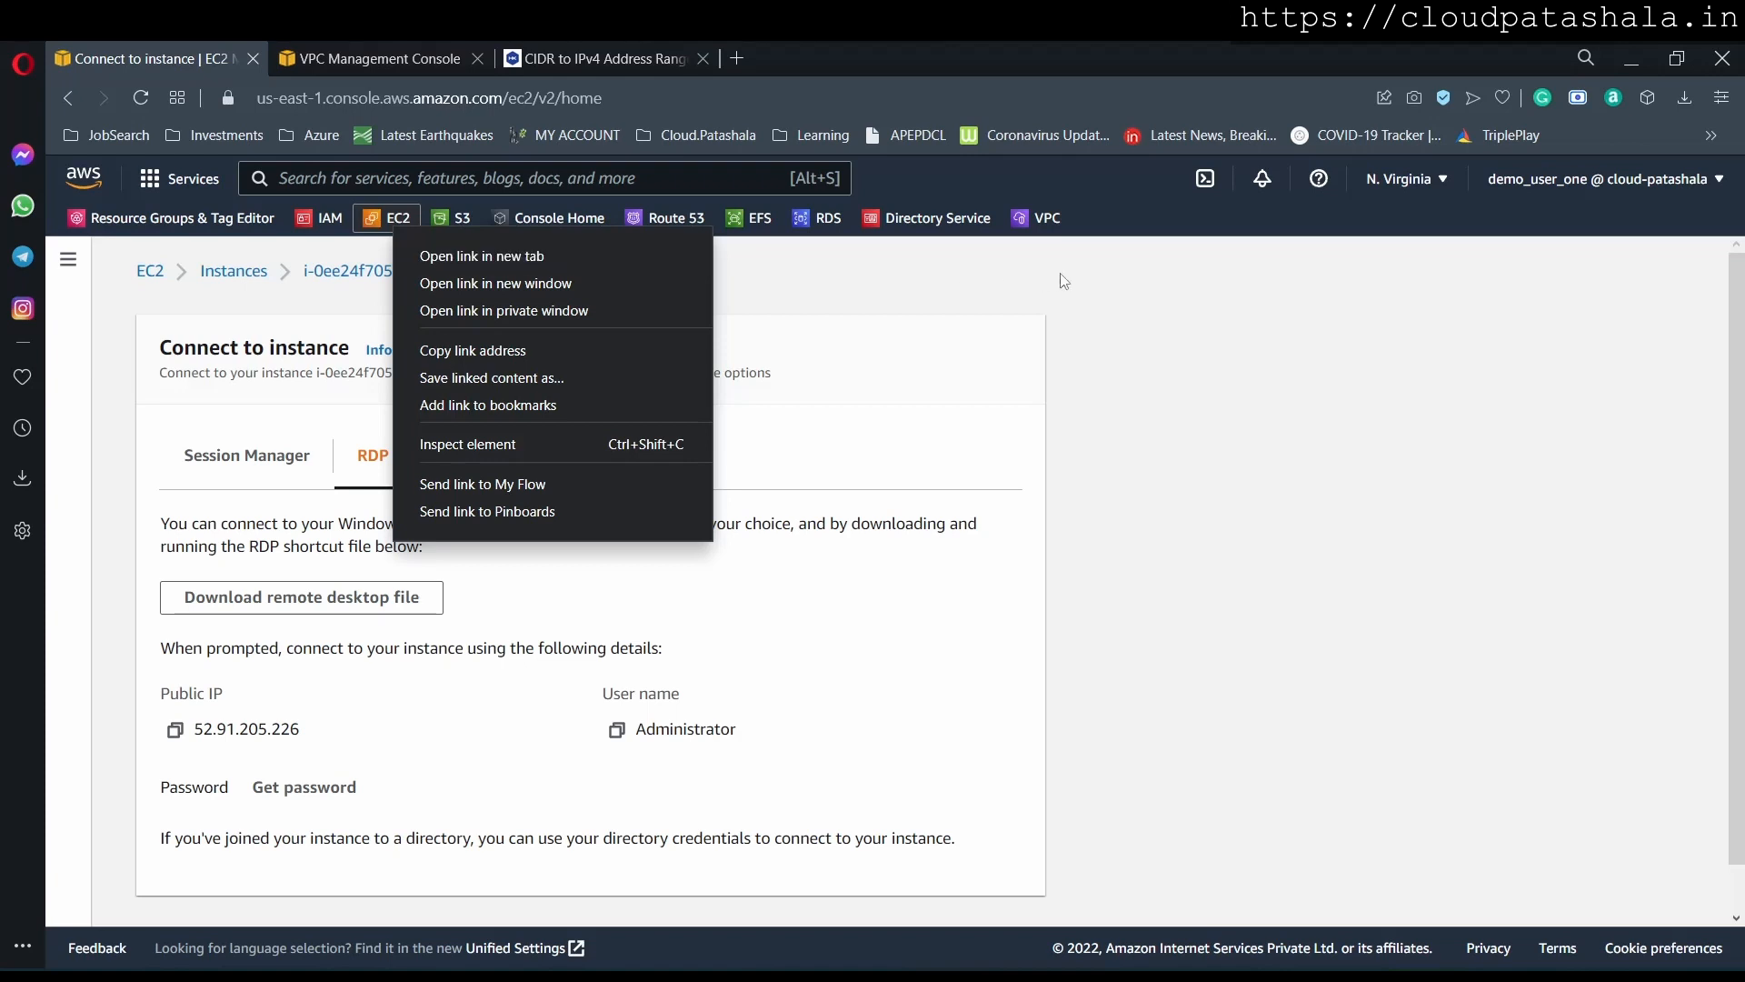
right_click(1032, 229)
left_click(1080, 246)
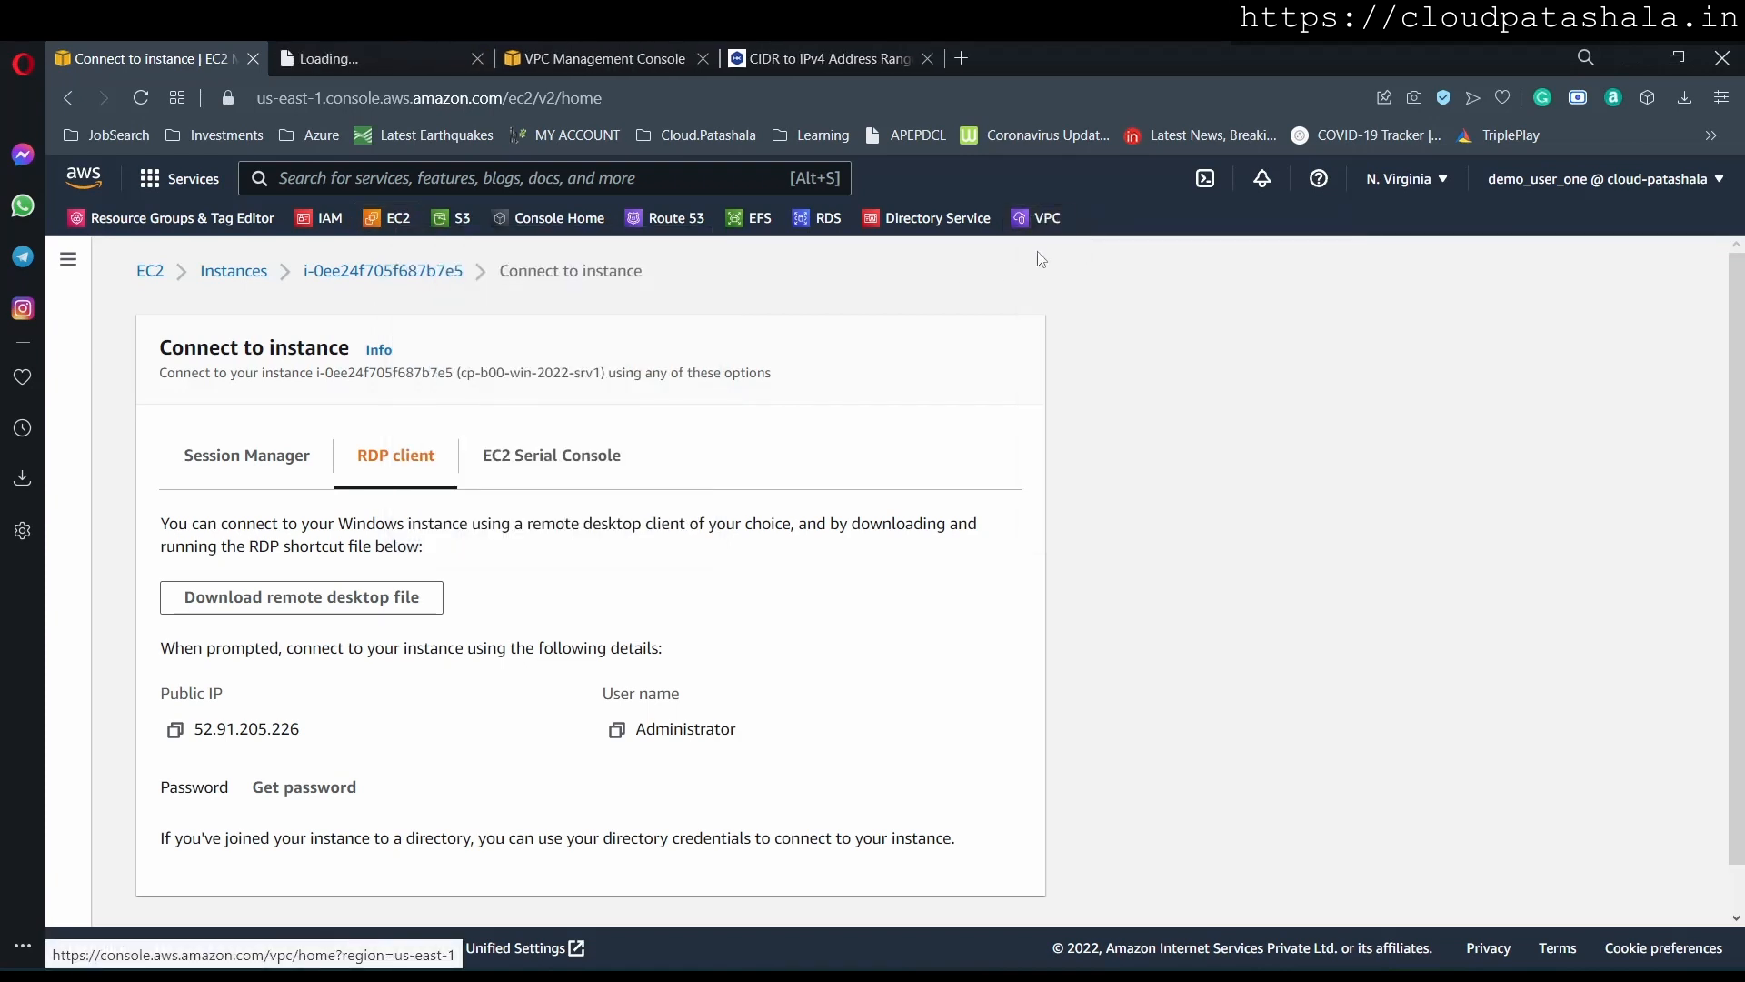
left_click(373, 58)
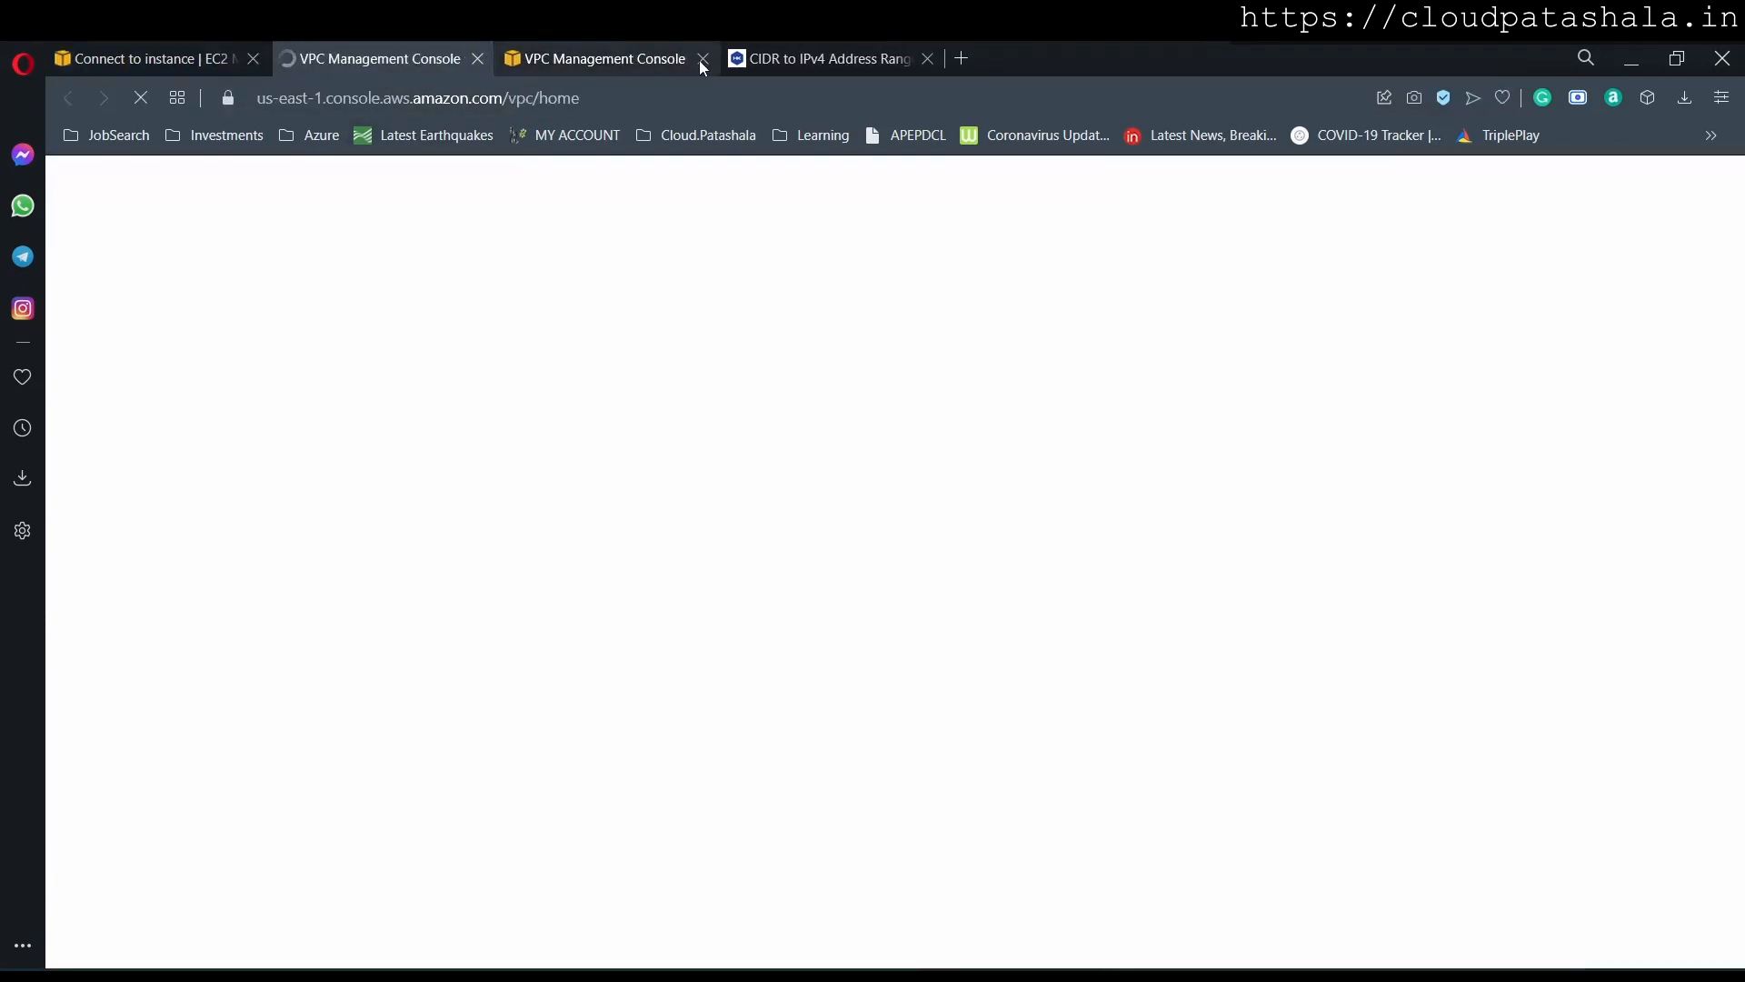
left_click(621, 59)
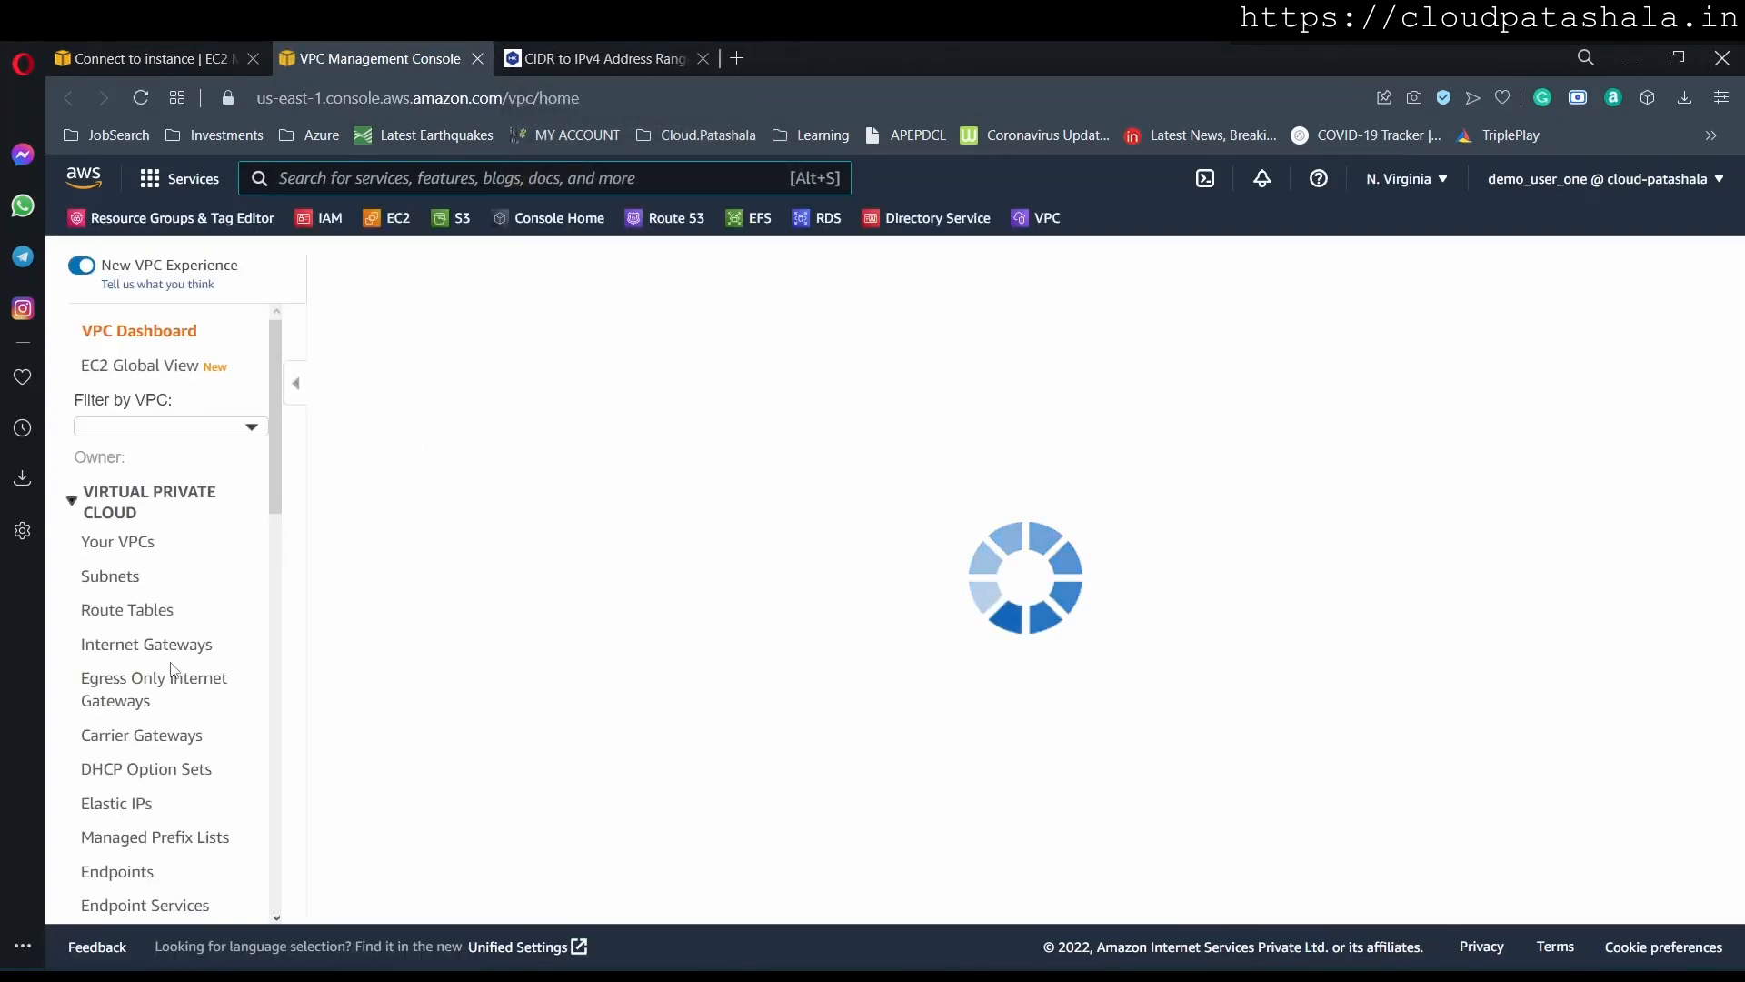
Show the inbound rules of the network ACL cp-b00-nacl-1 and enlarge its details area
scroll(145, 832, "down", 3)
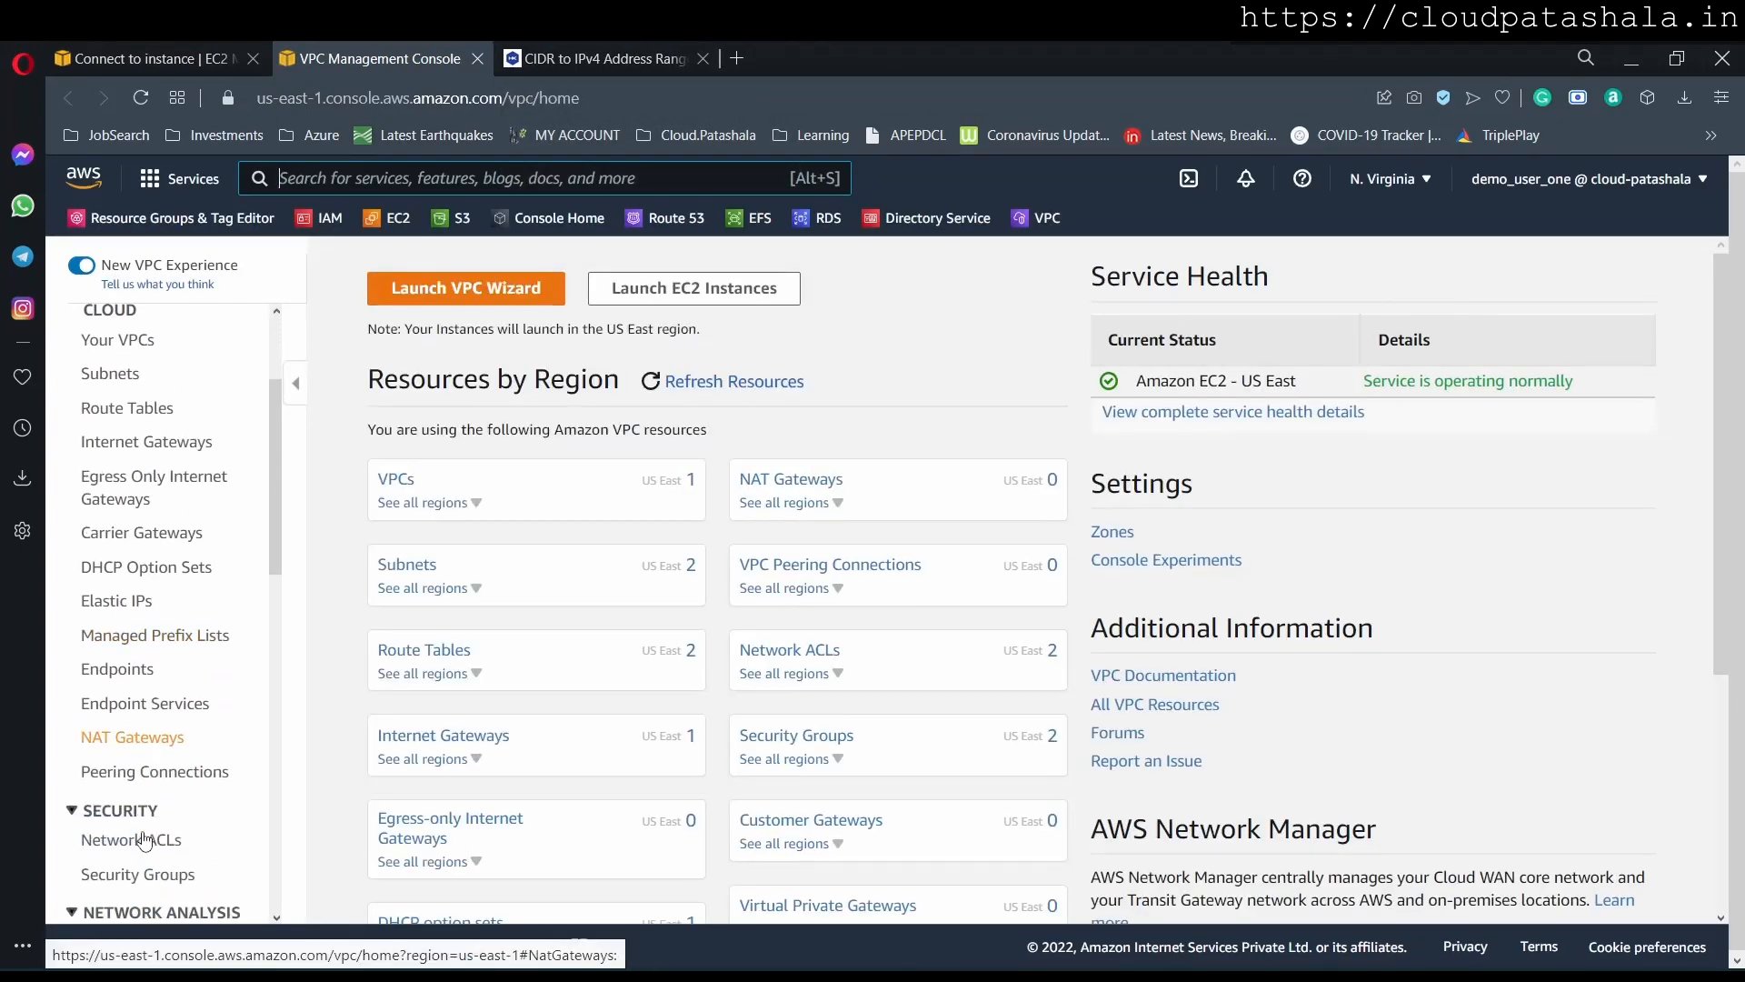
left_click(134, 801)
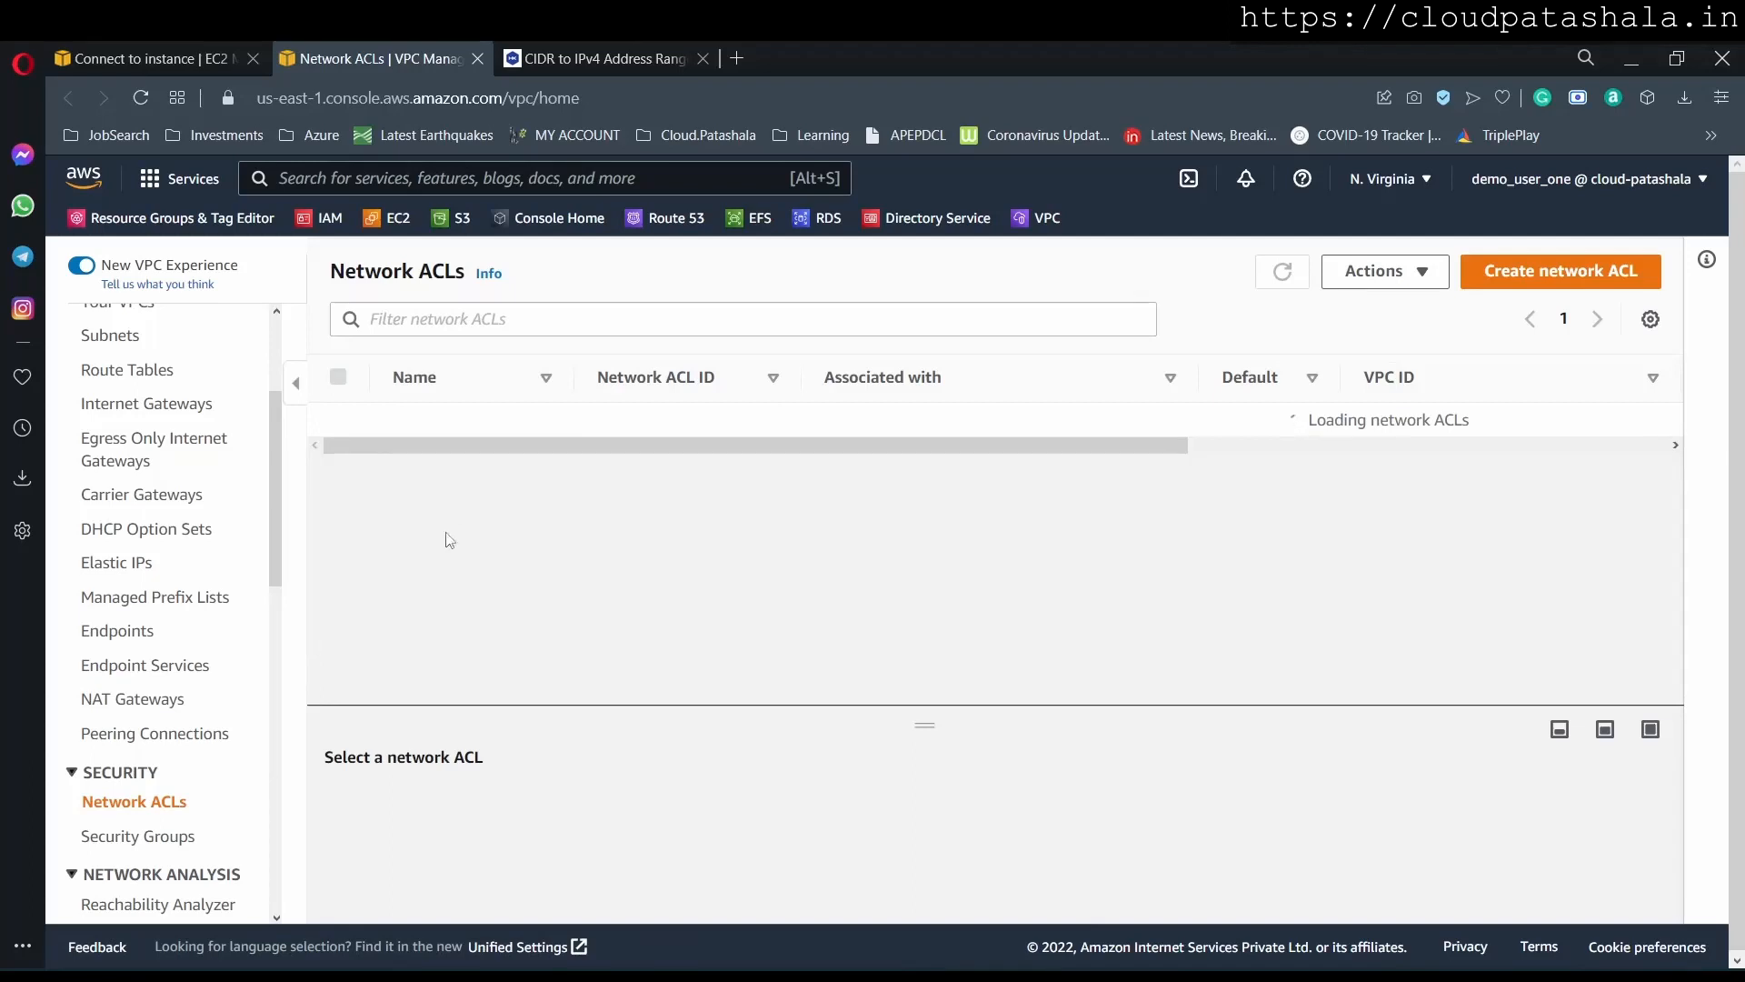
left_click(506, 453)
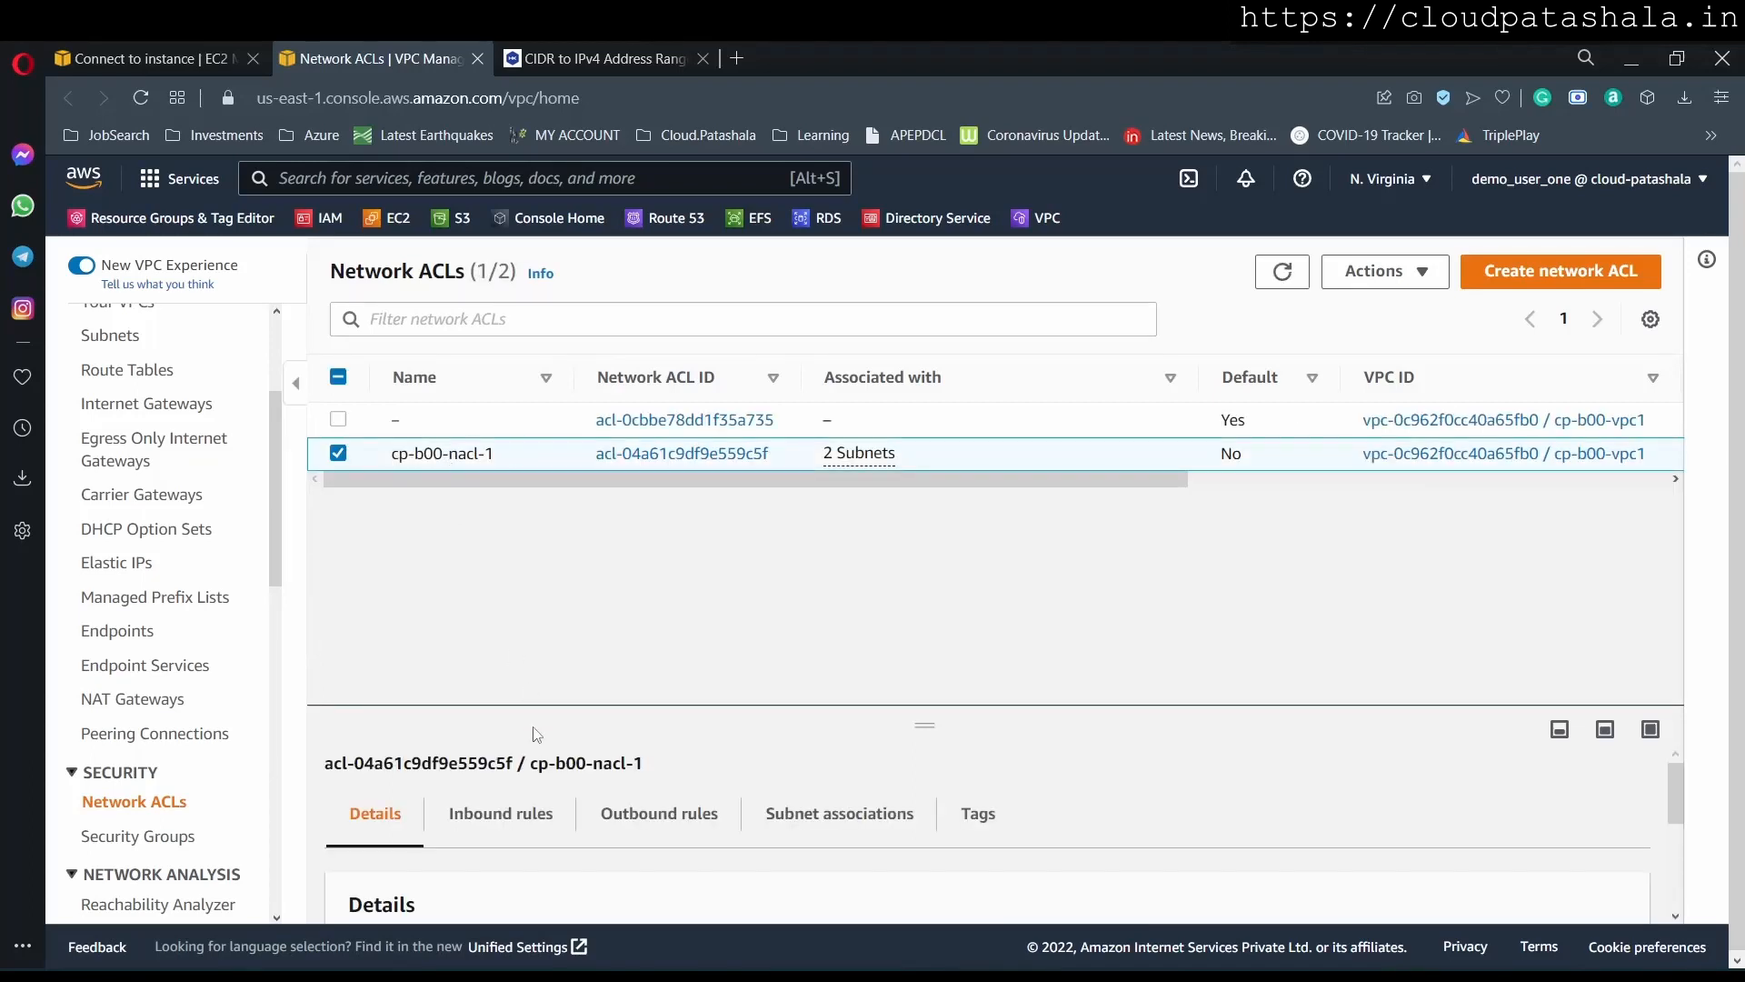
left_click(524, 814)
left_click_drag(924, 725, 845, 498)
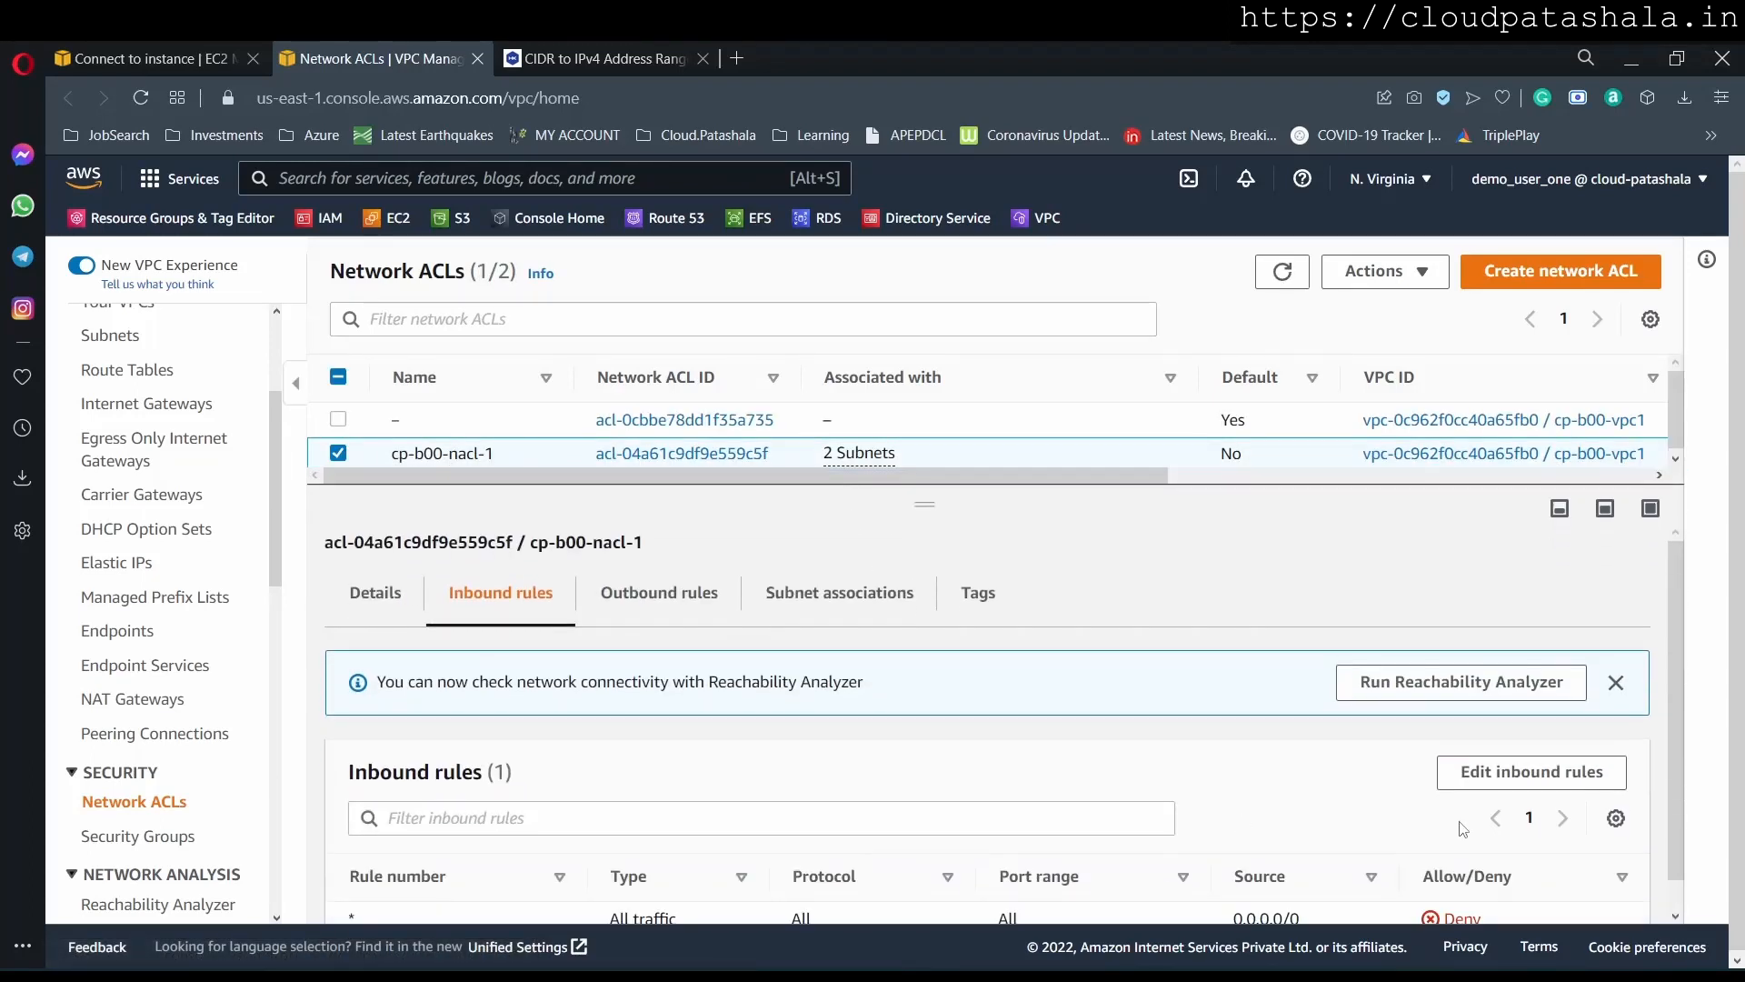
Add inbound rule 100 to cp-b00-nacl-1 allowing RDP (3389) from 0.0.0.0/0 and save the changes
scroll(1197, 883, "down", 1)
left_click(1455, 738)
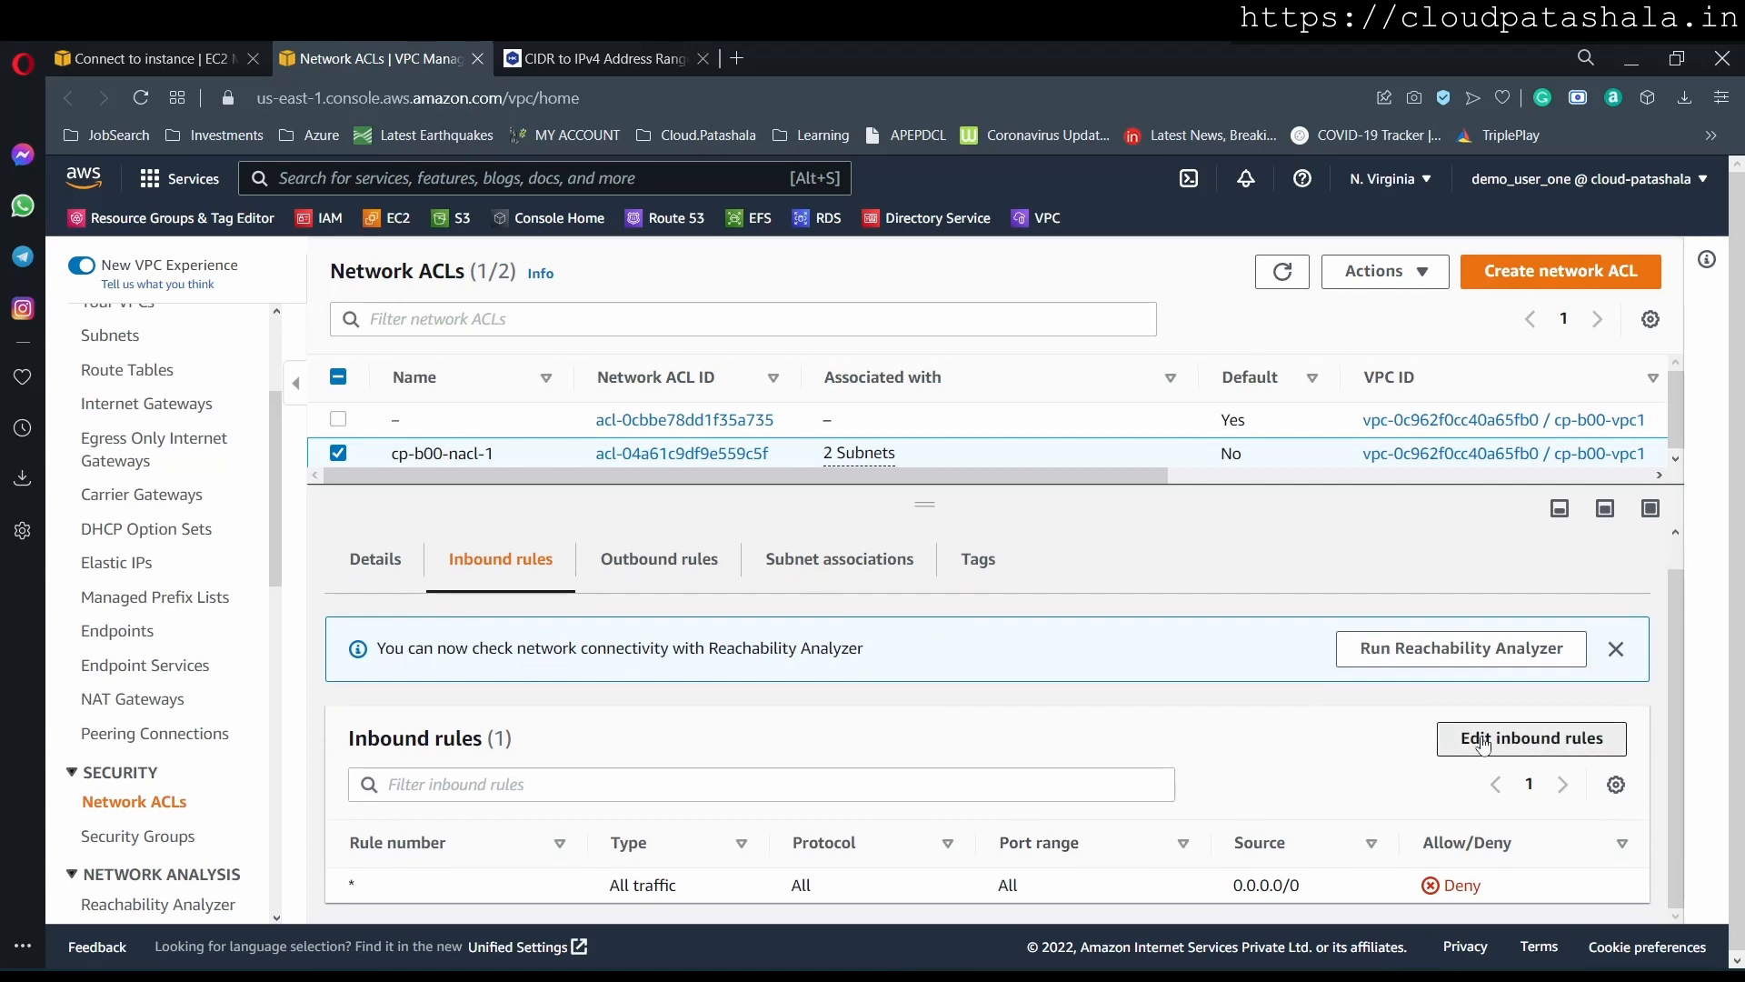
left_click(191, 586)
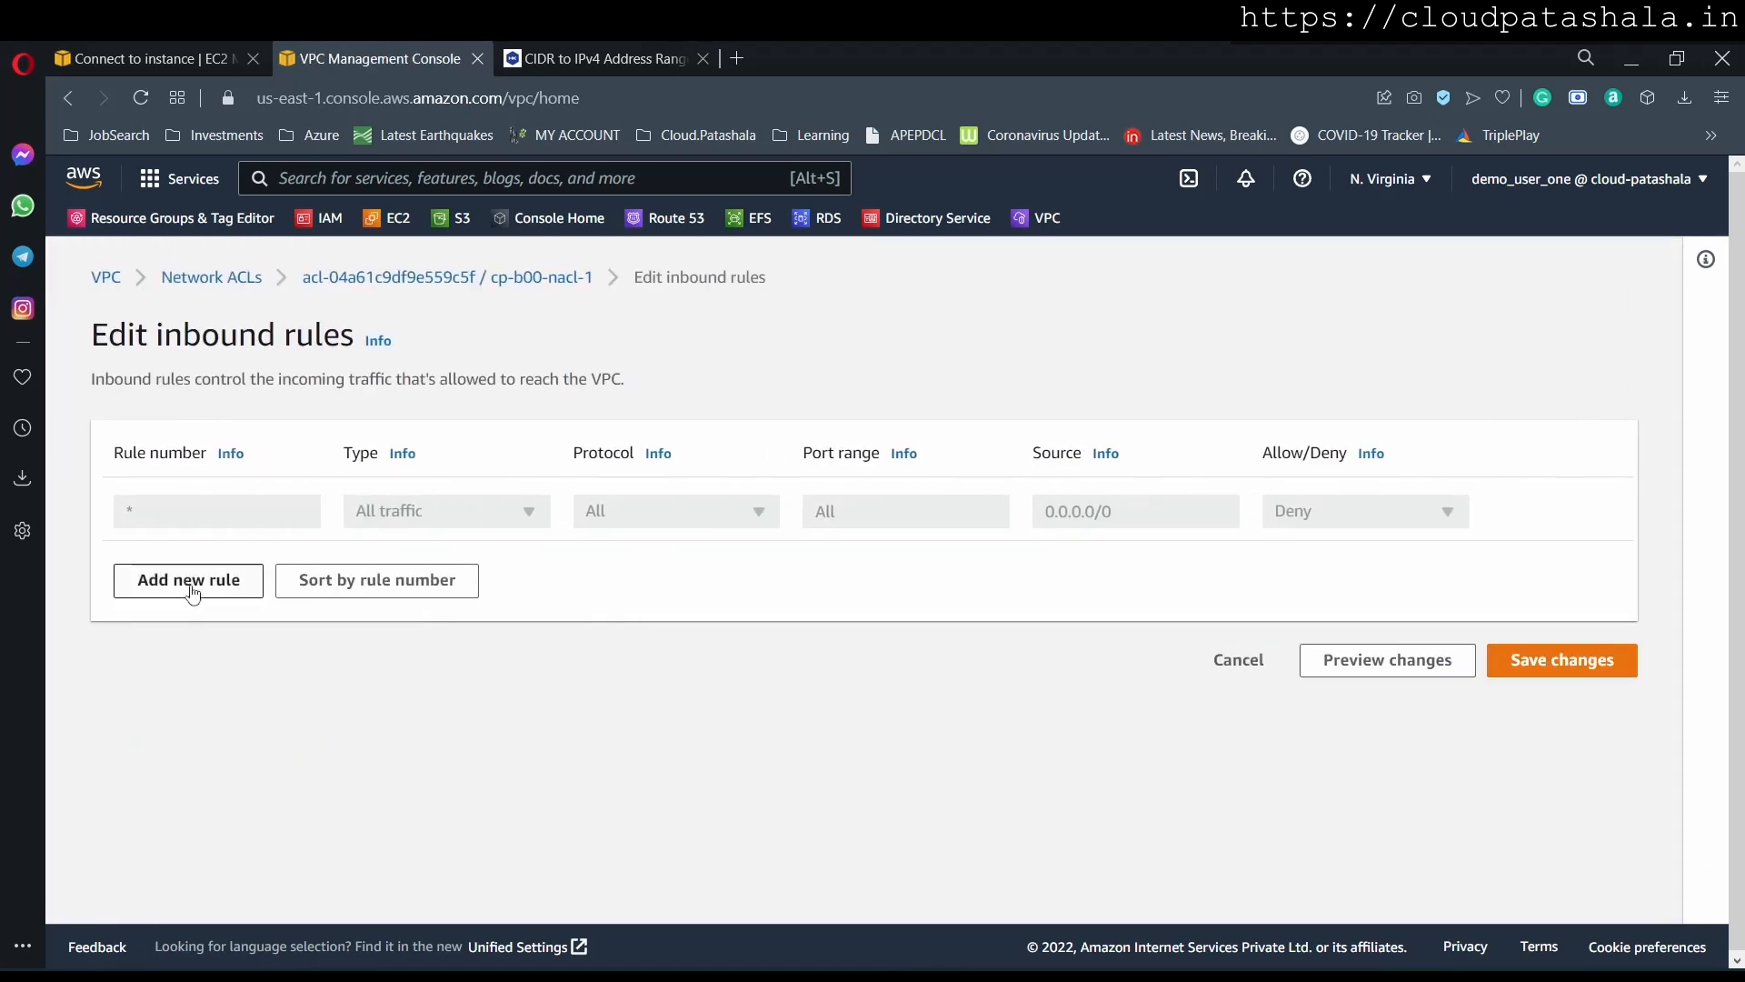
left_click(175, 518)
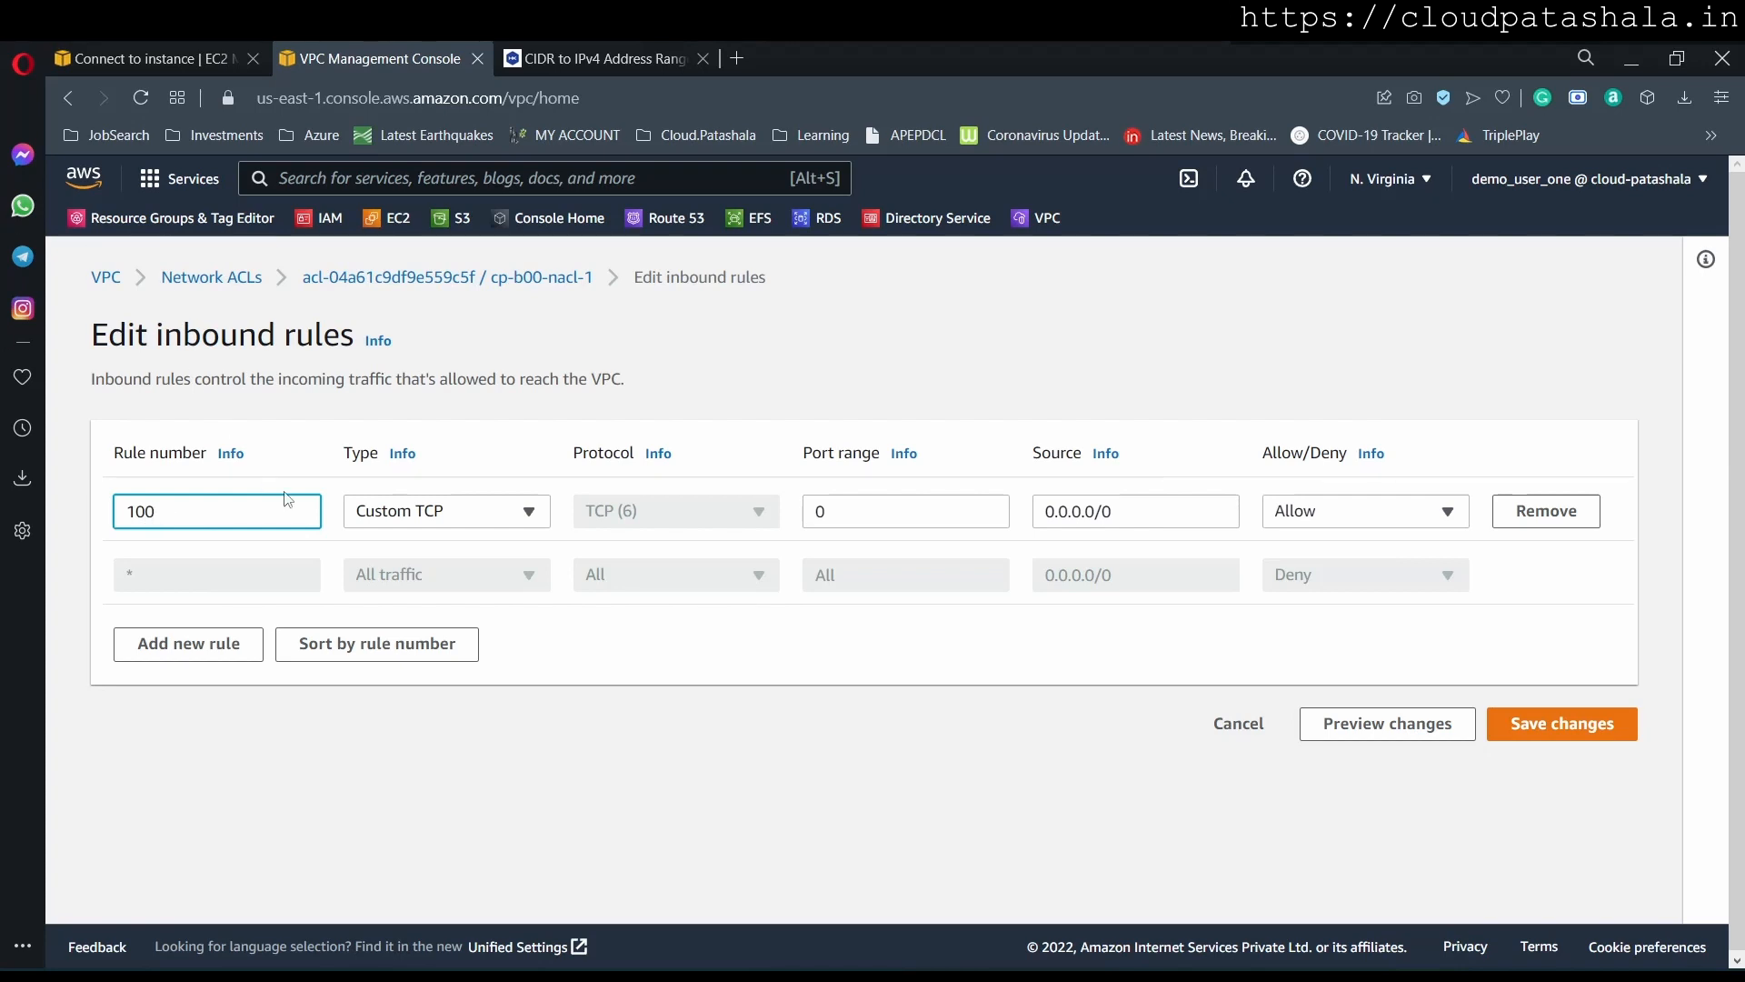
left_click(380, 512)
type("rd")
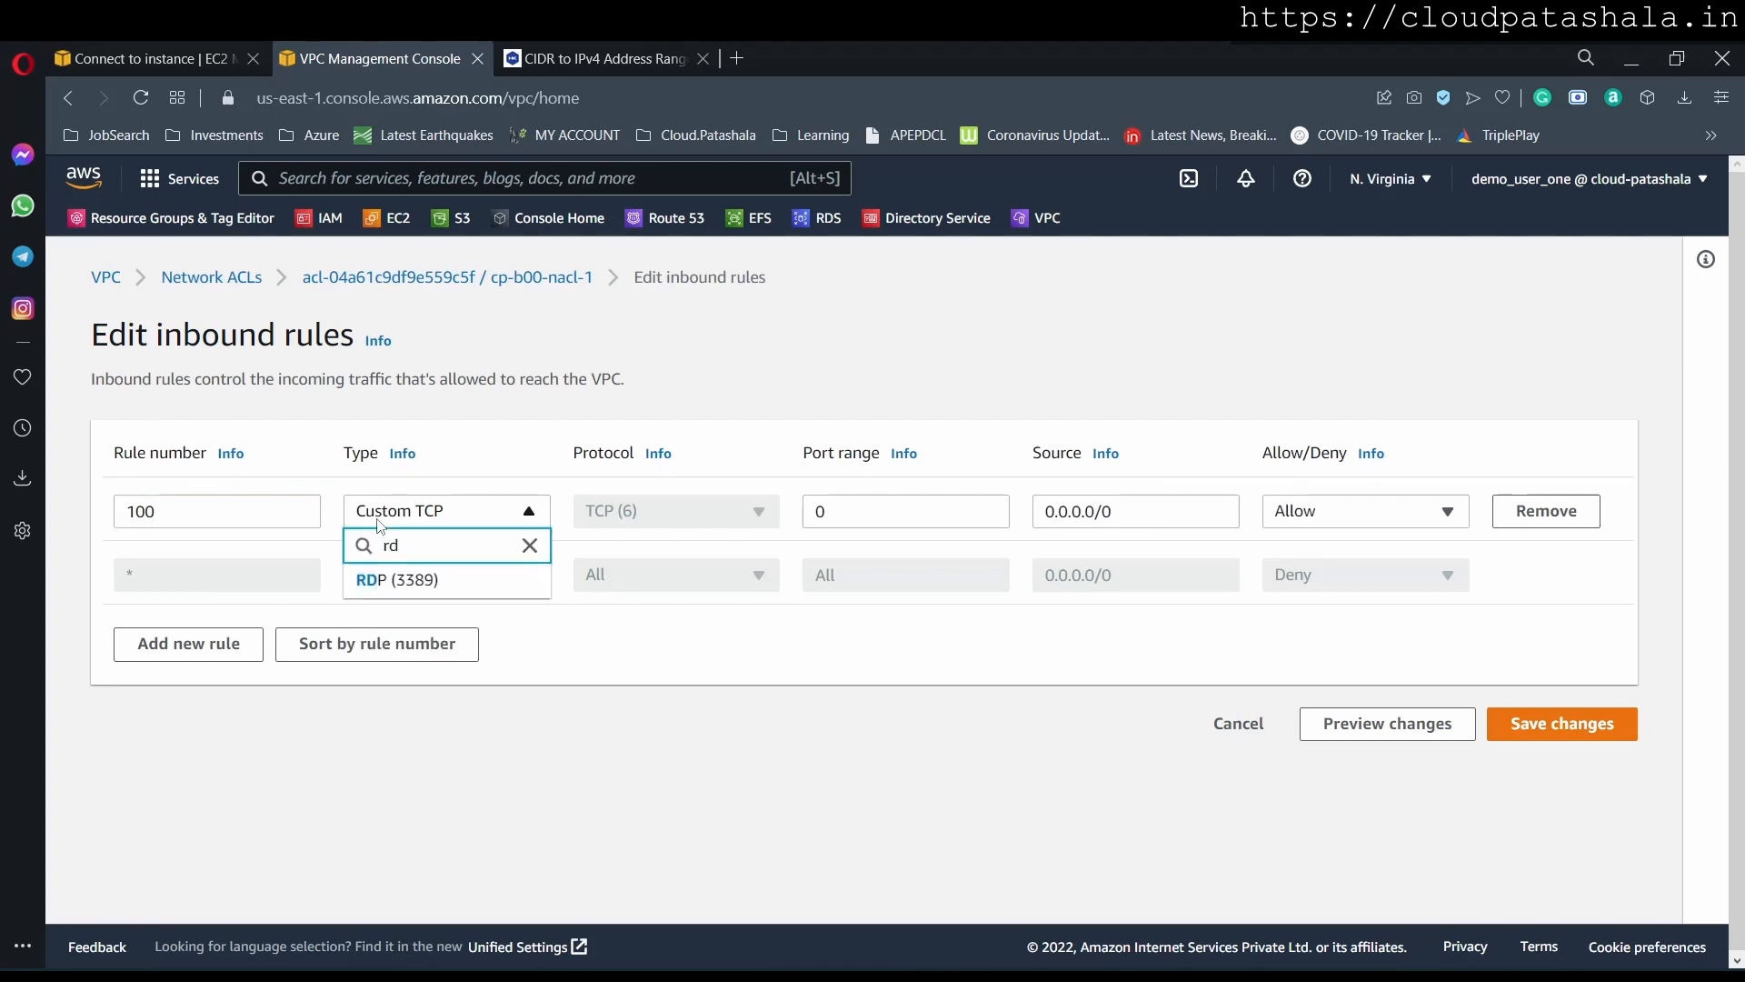
left_click(382, 582)
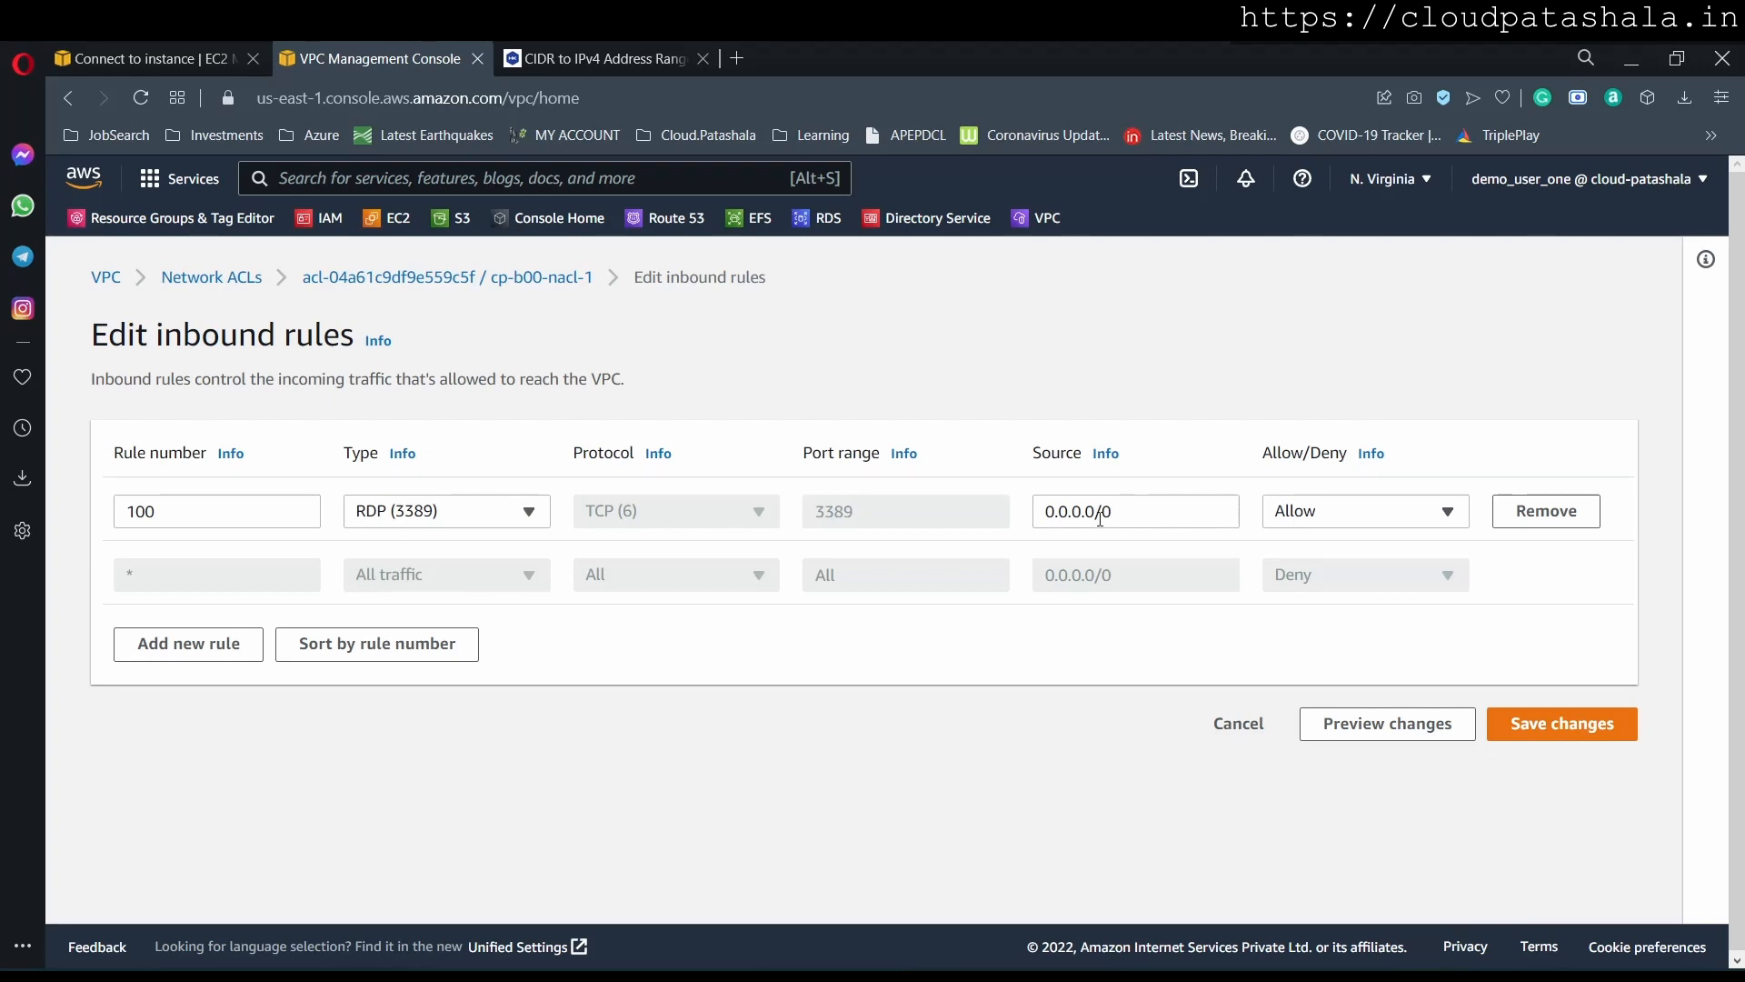
left_click(1559, 727)
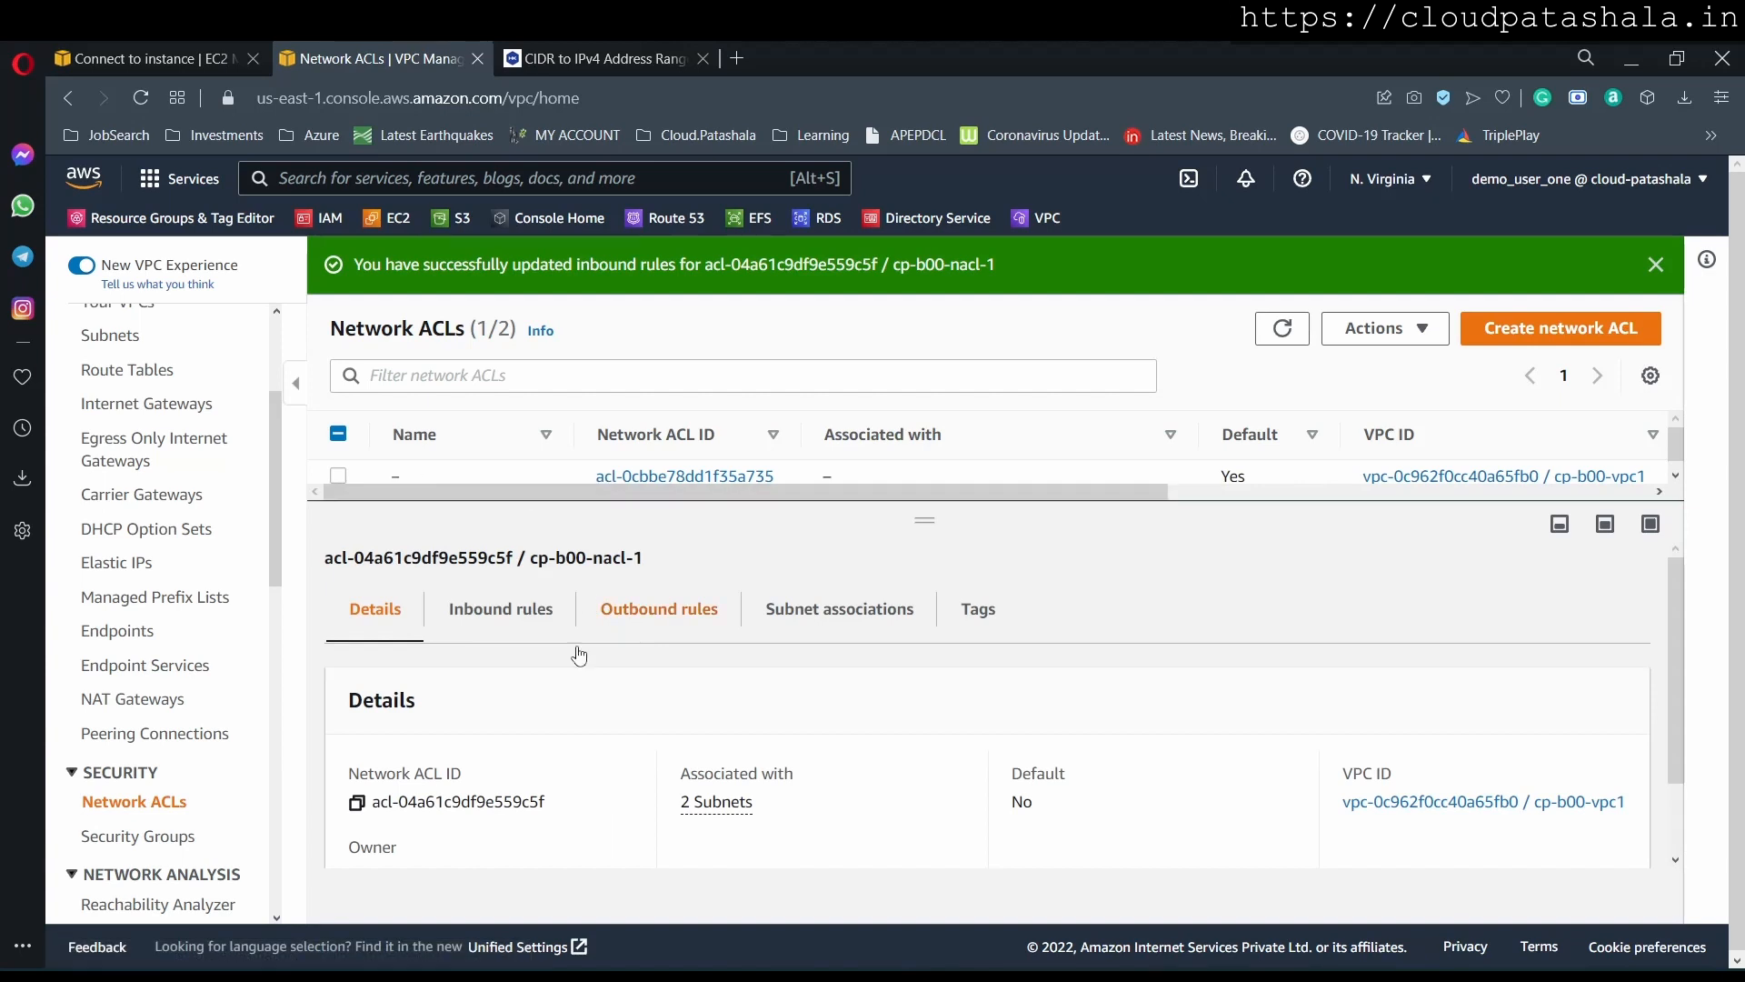
Check the saved inbound rules of cp-b00-nacl-1
left_click(500, 609)
scroll(879, 782, "down", 2)
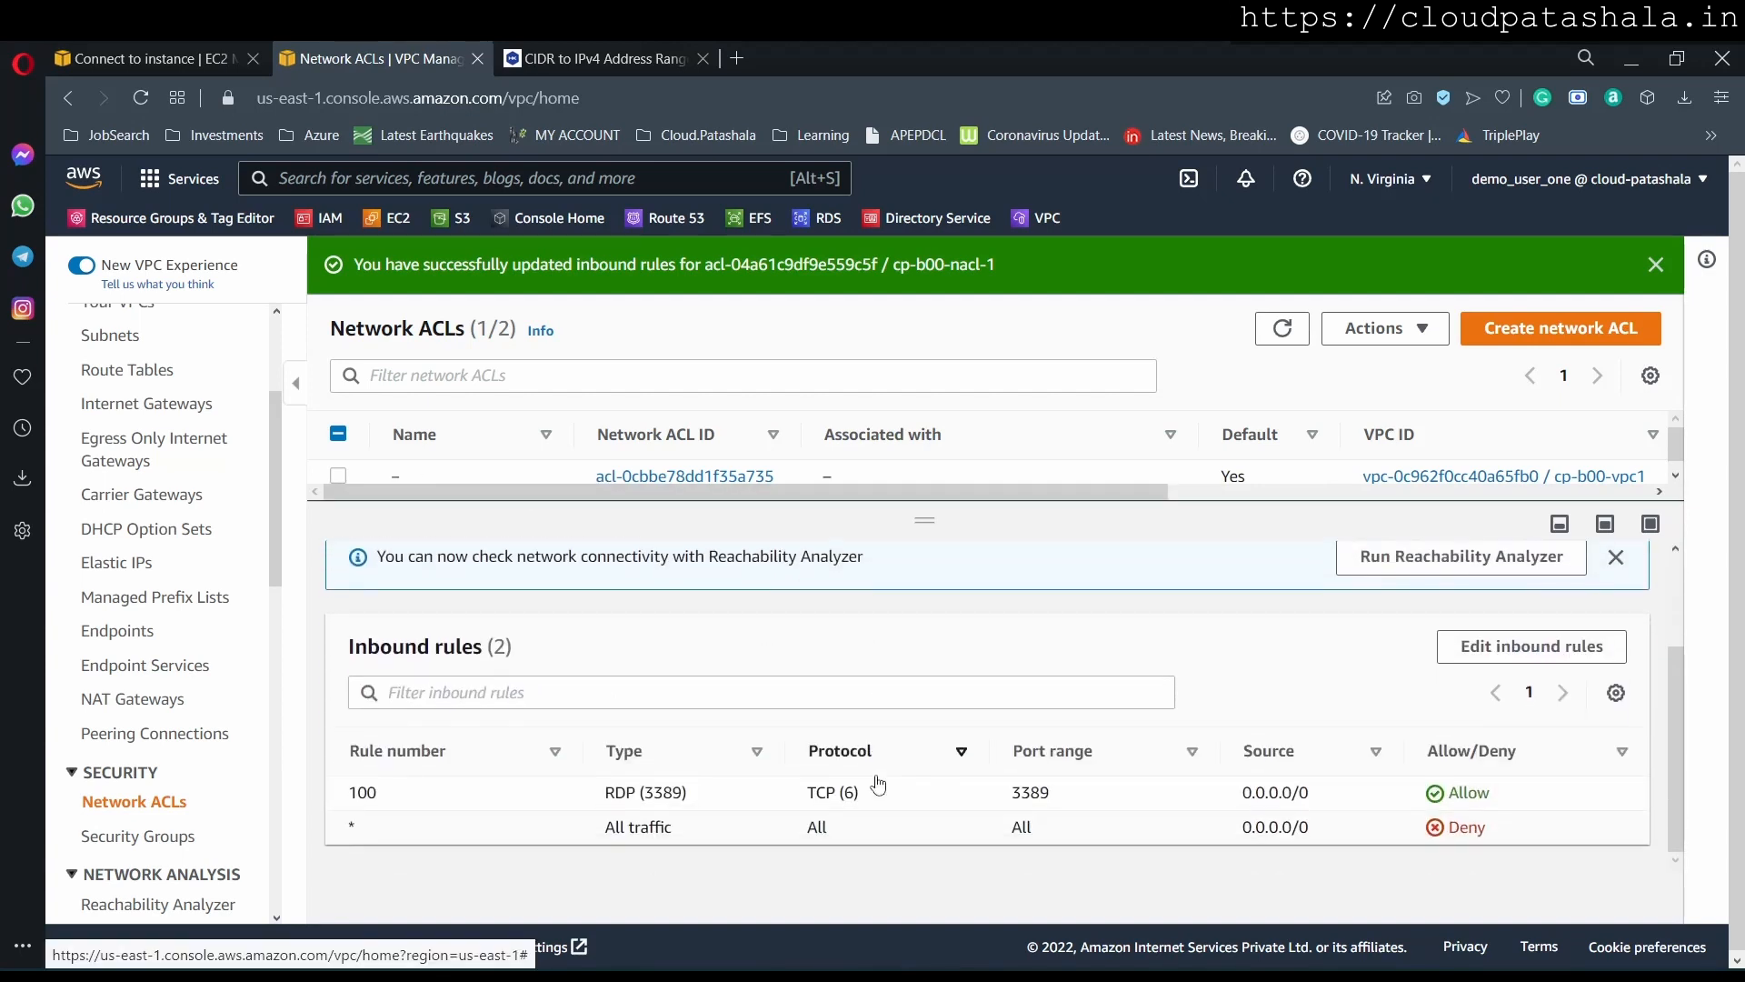
scroll(641, 752, "up", 2)
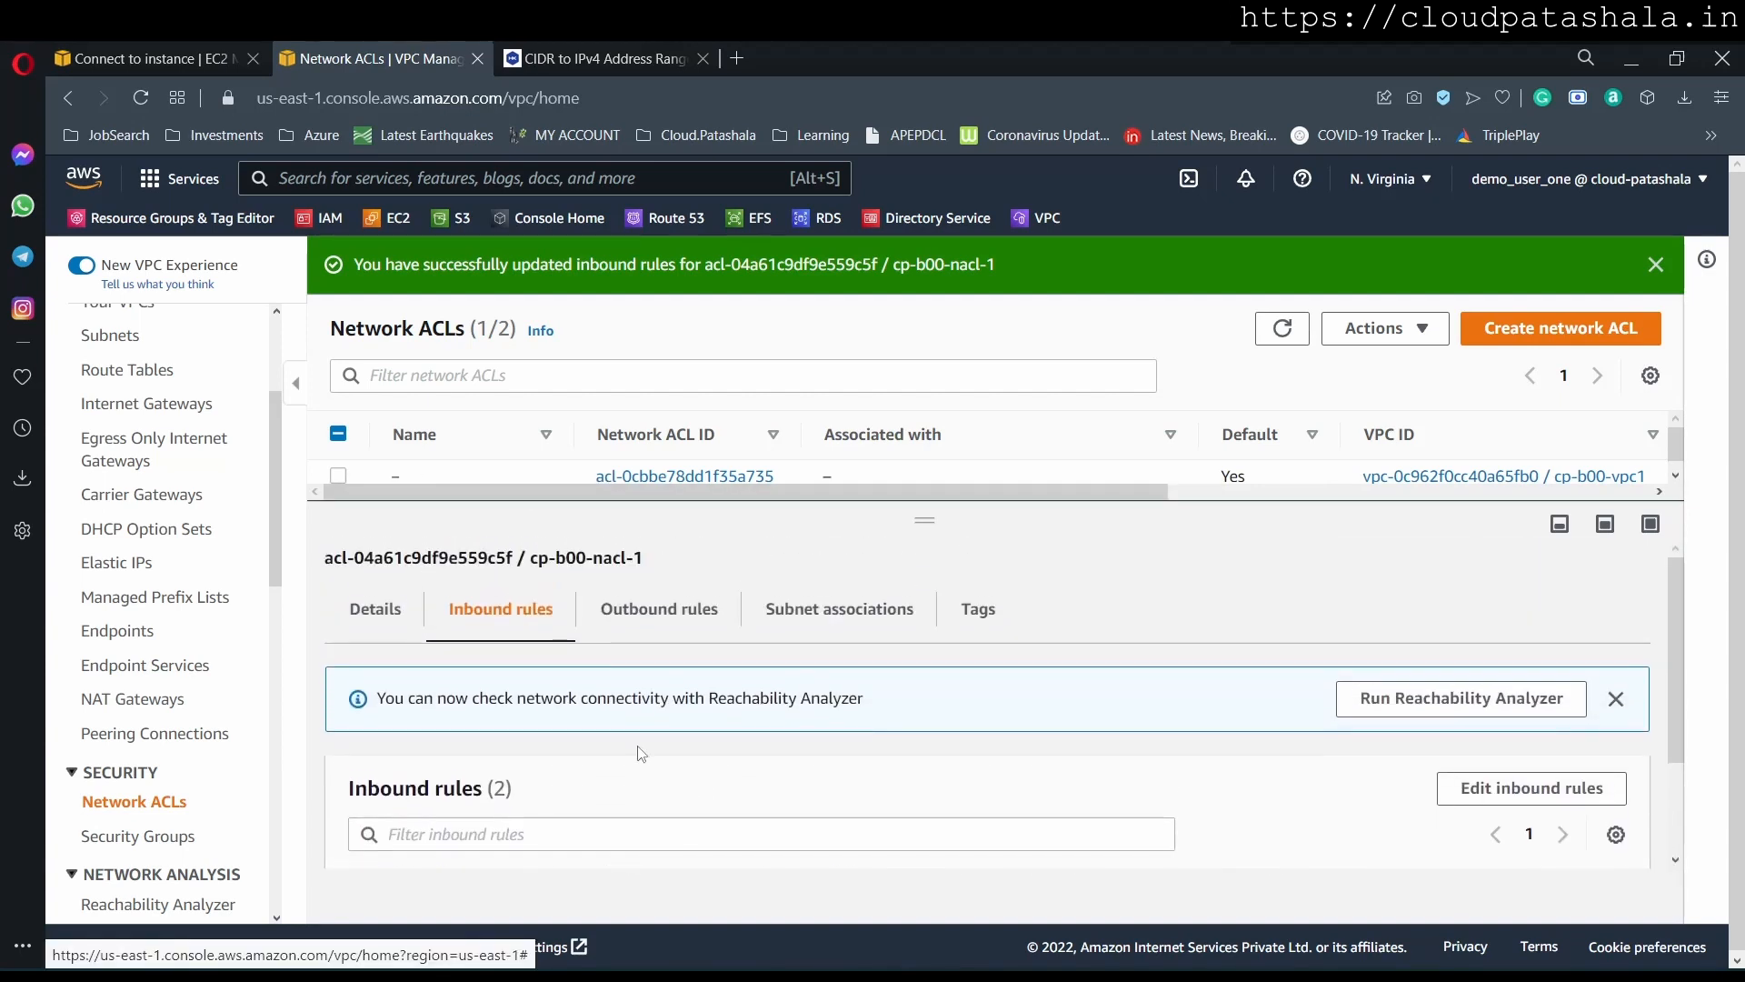
Add outbound rule 100 to cp-b00-nacl-1 allowing All traffic to 0.0.0.0/0 and save the changes
left_click(668, 627)
scroll(927, 709, "down", 1)
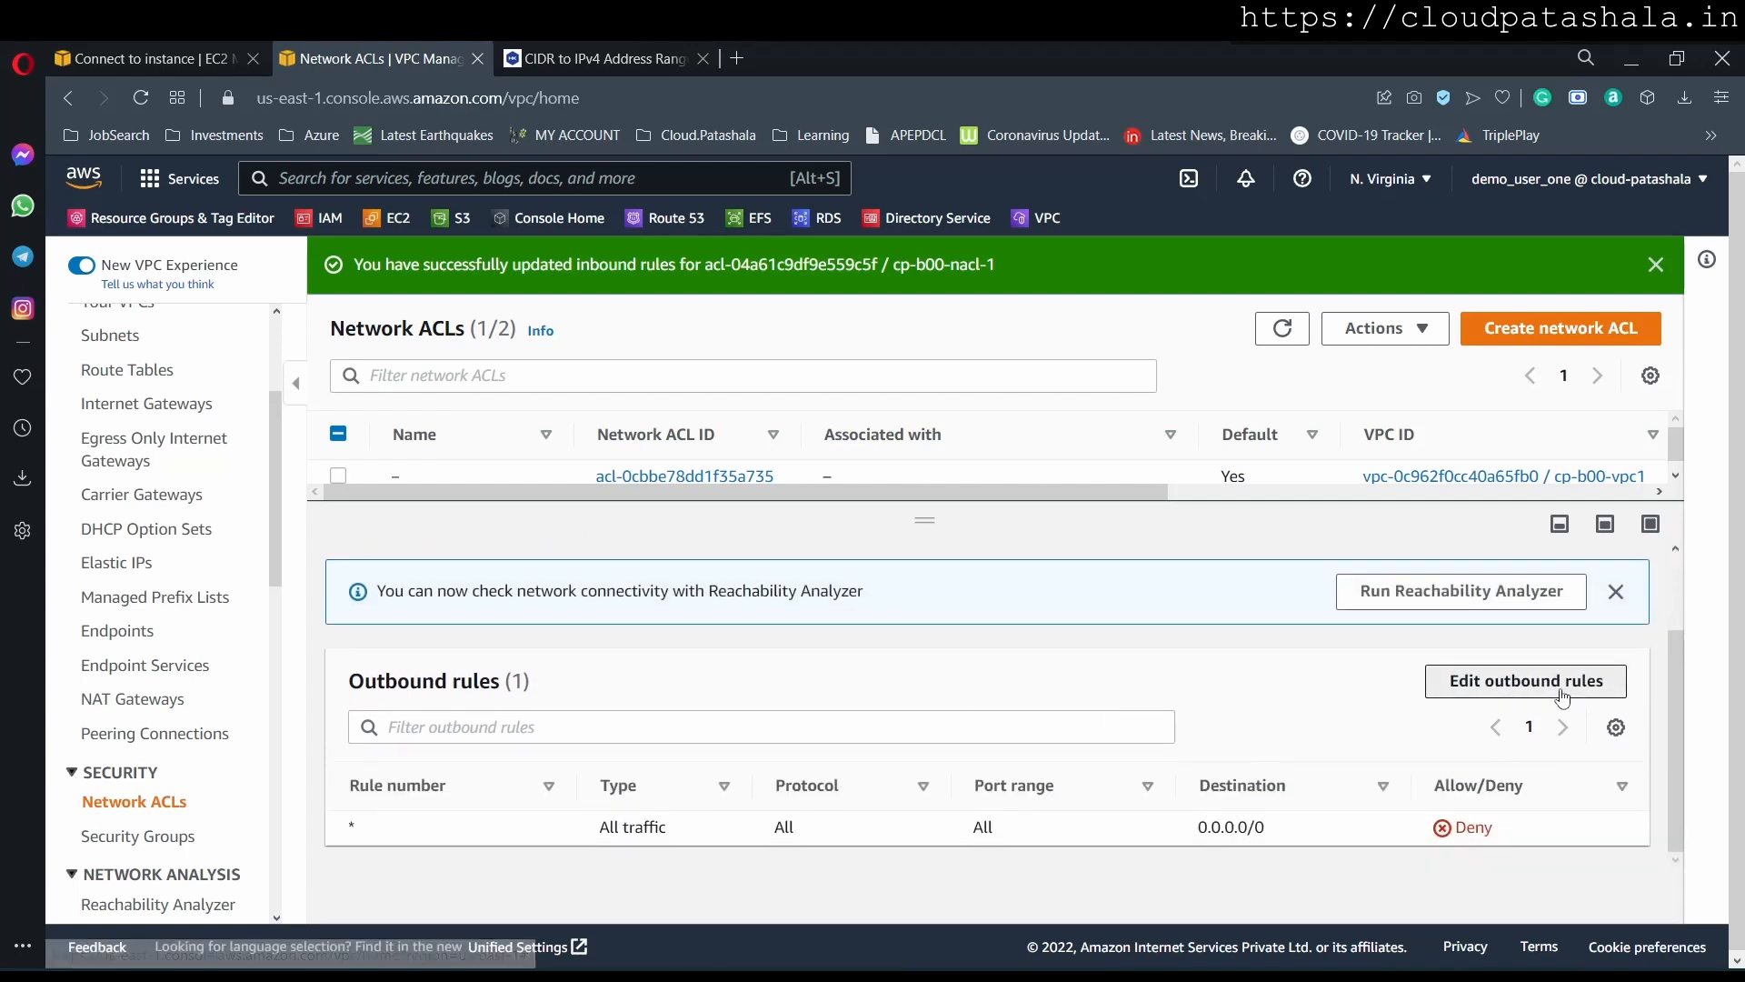
left_click(1451, 684)
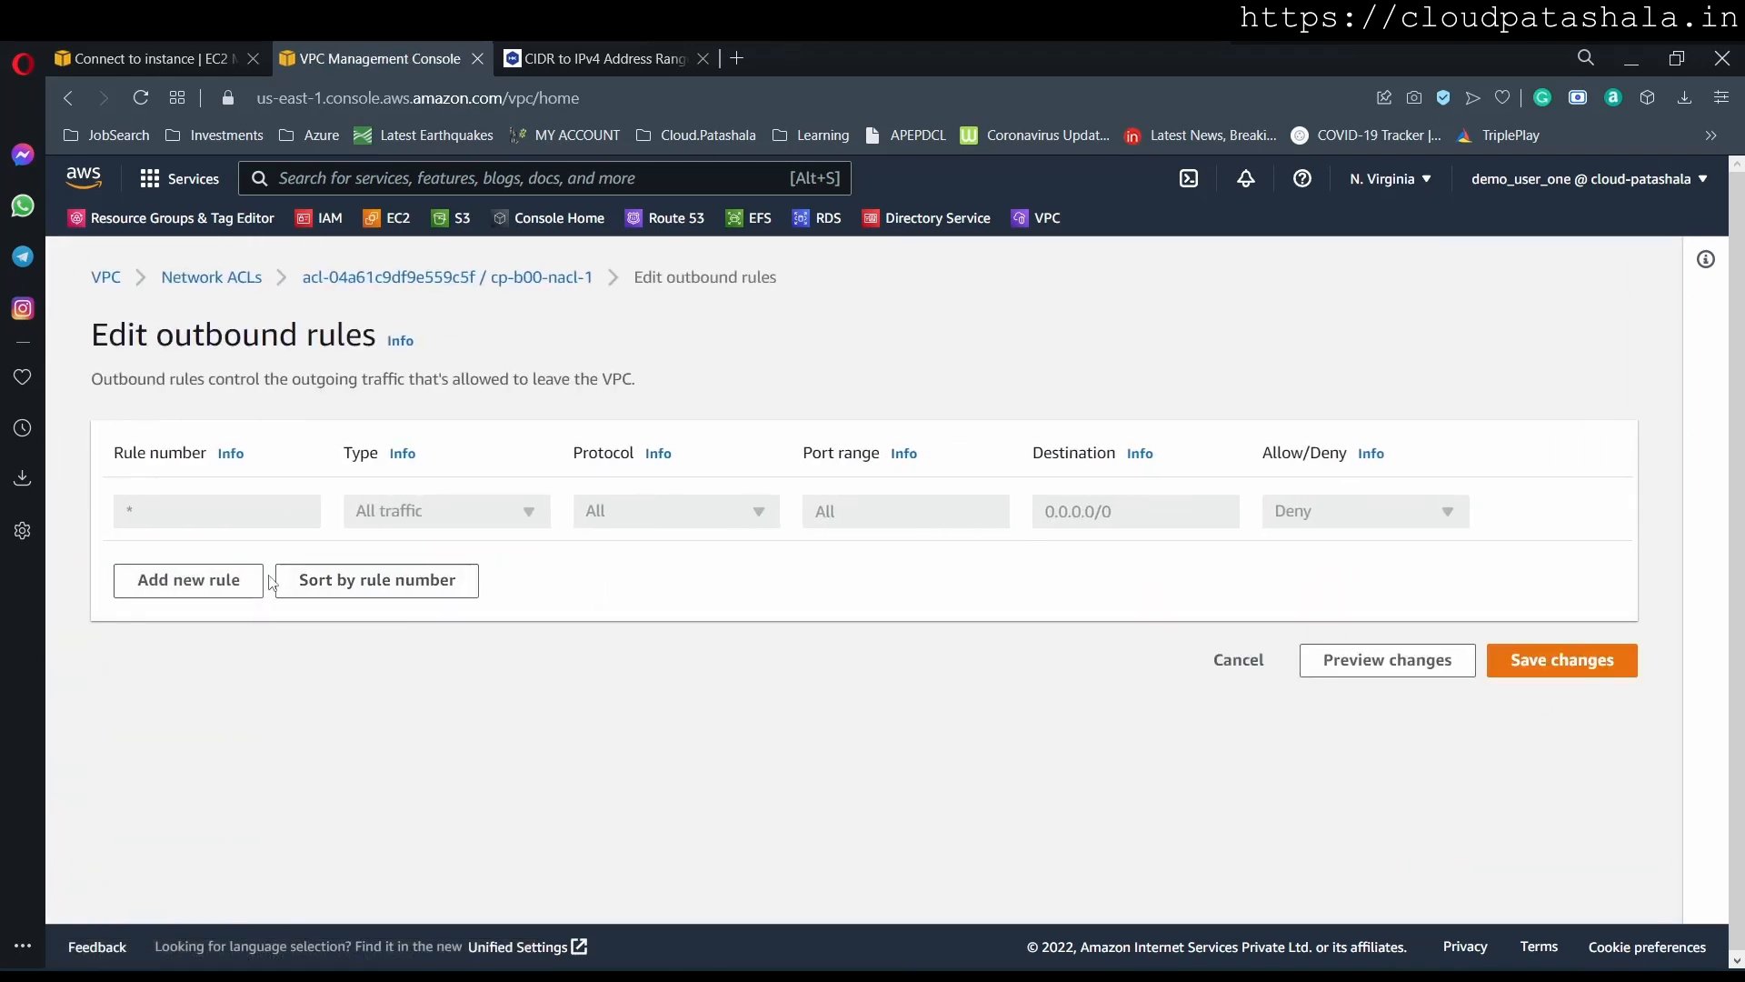
left_click(221, 586)
left_click(169, 519)
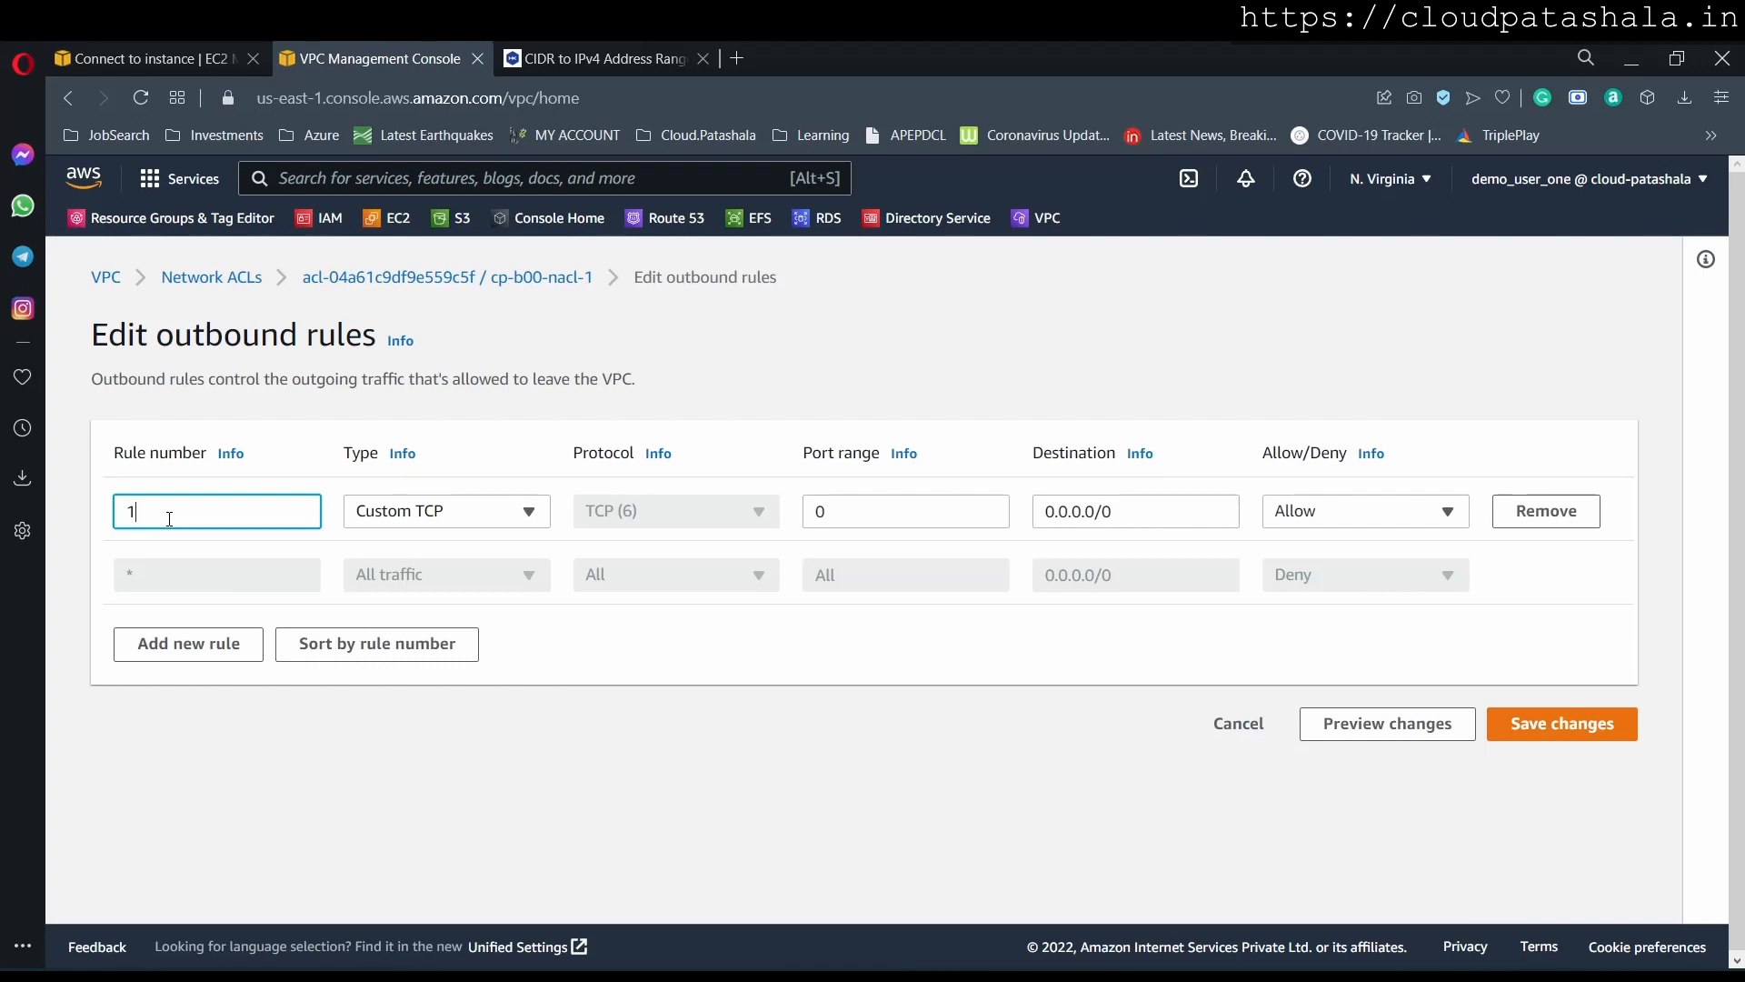
type("100")
left_click(465, 520)
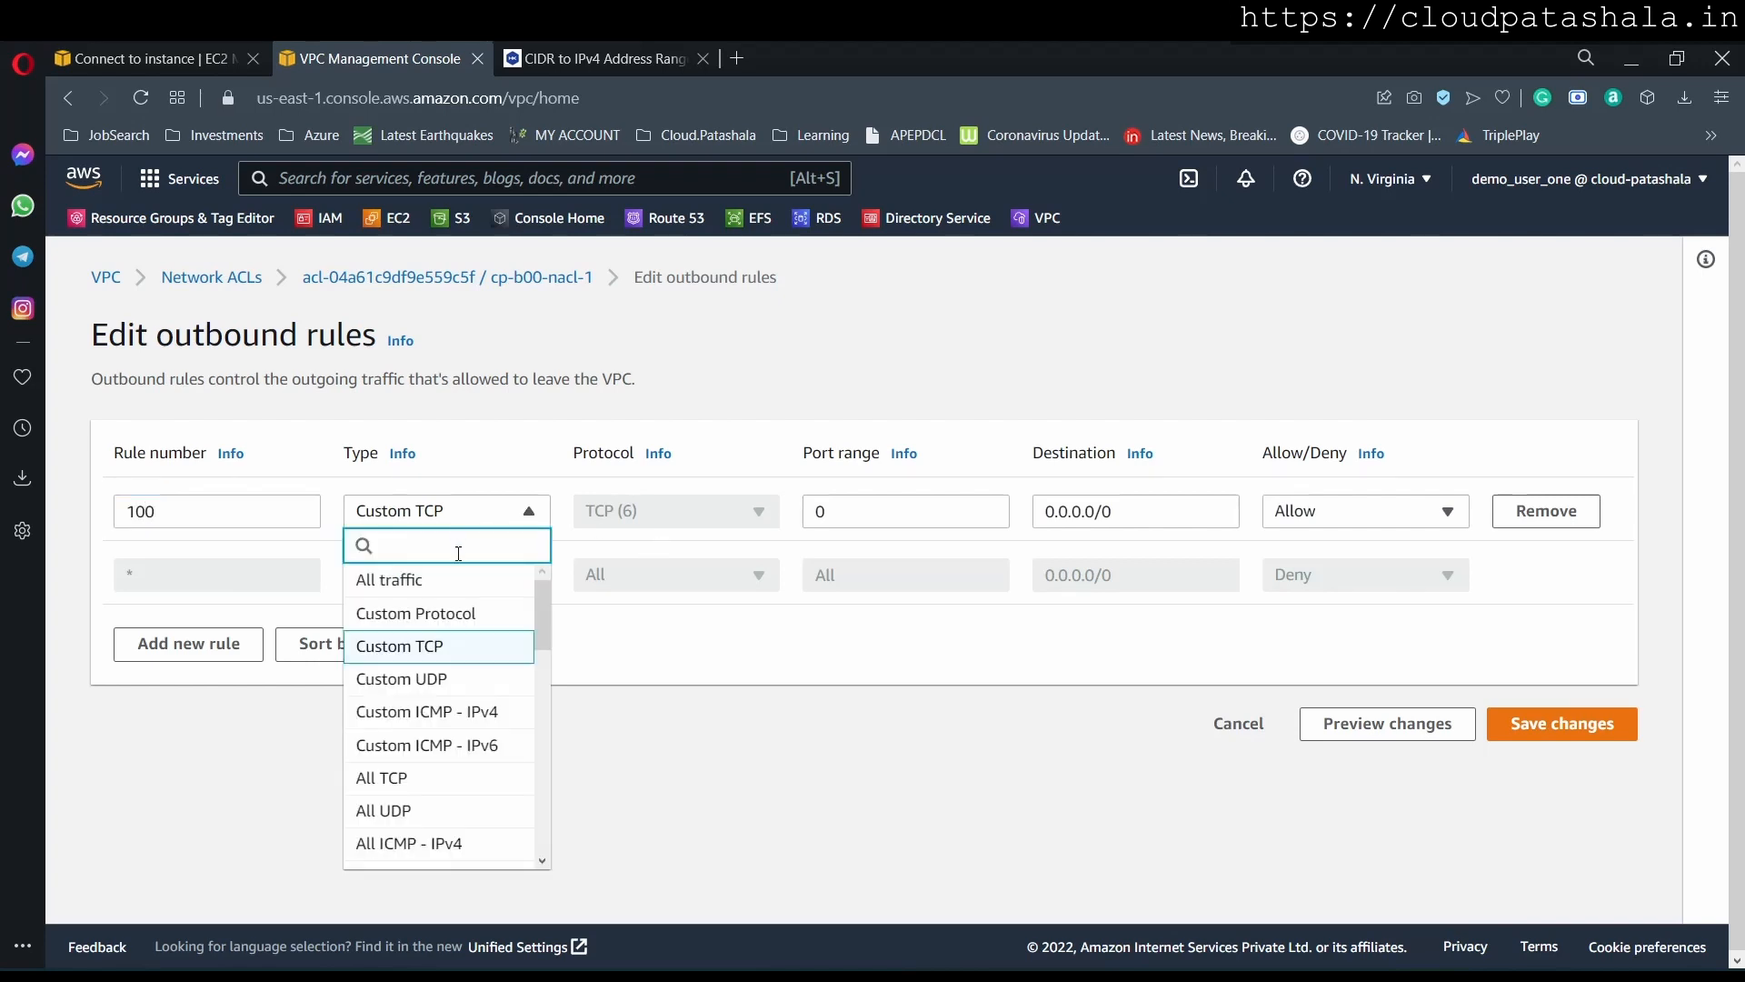
left_click(455, 586)
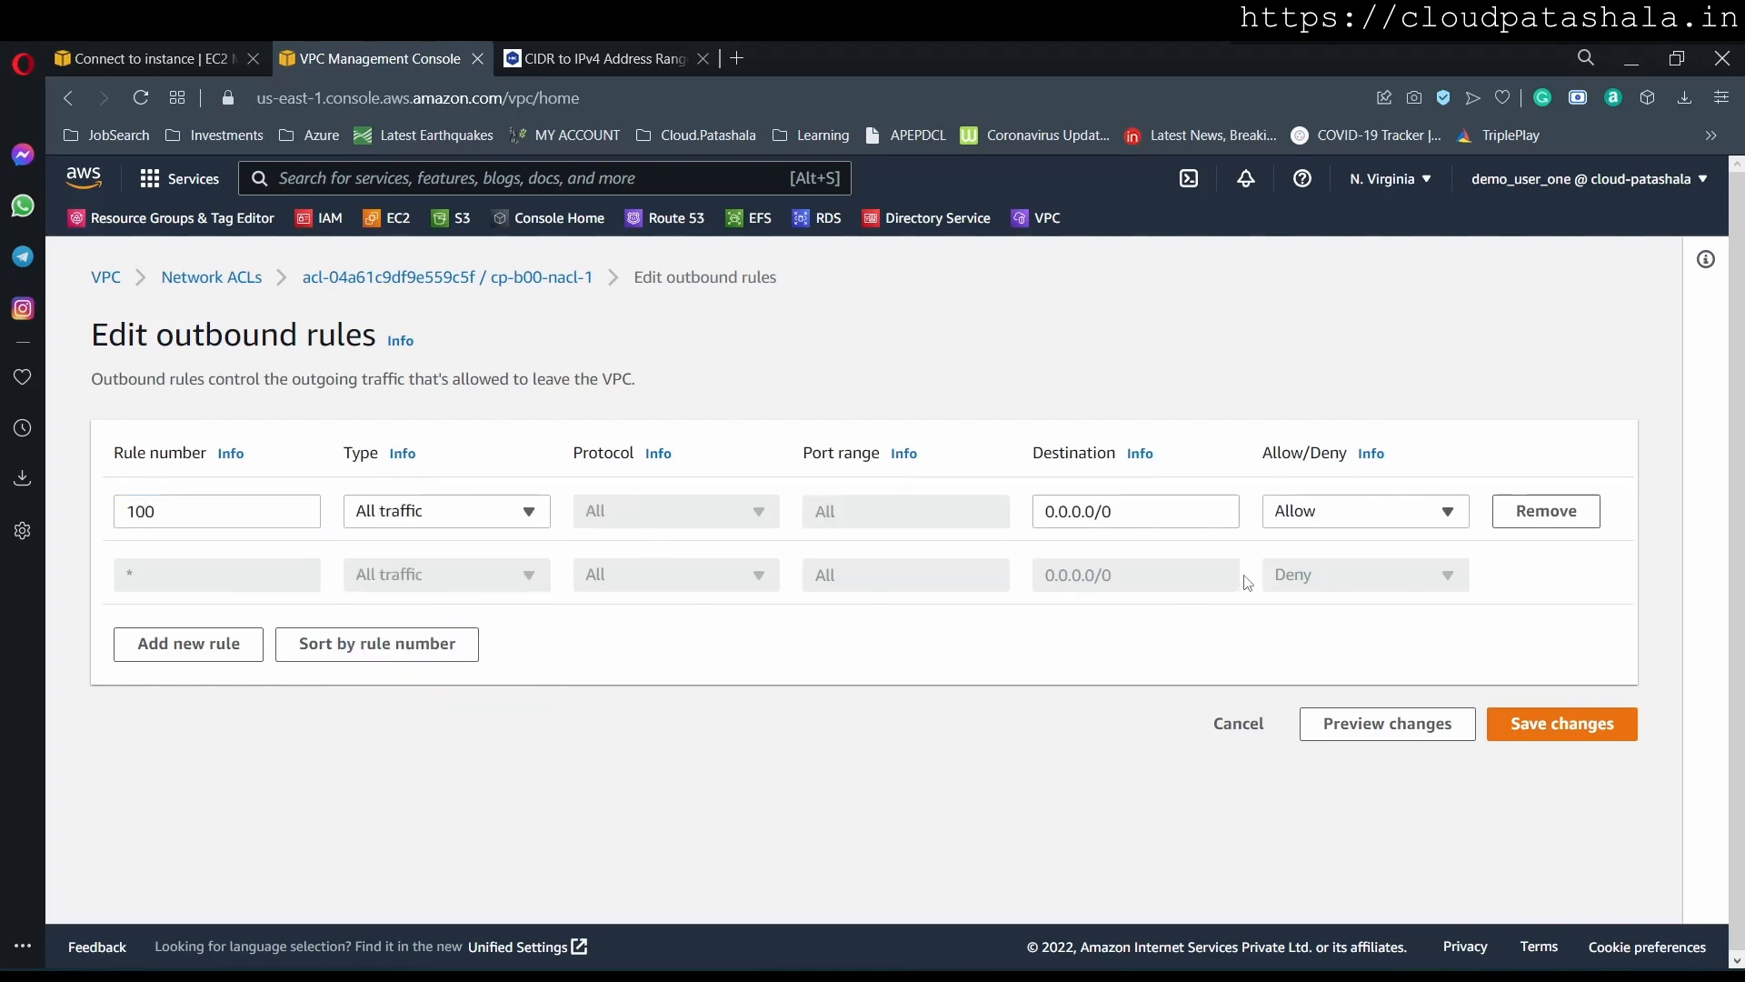
left_click(1596, 733)
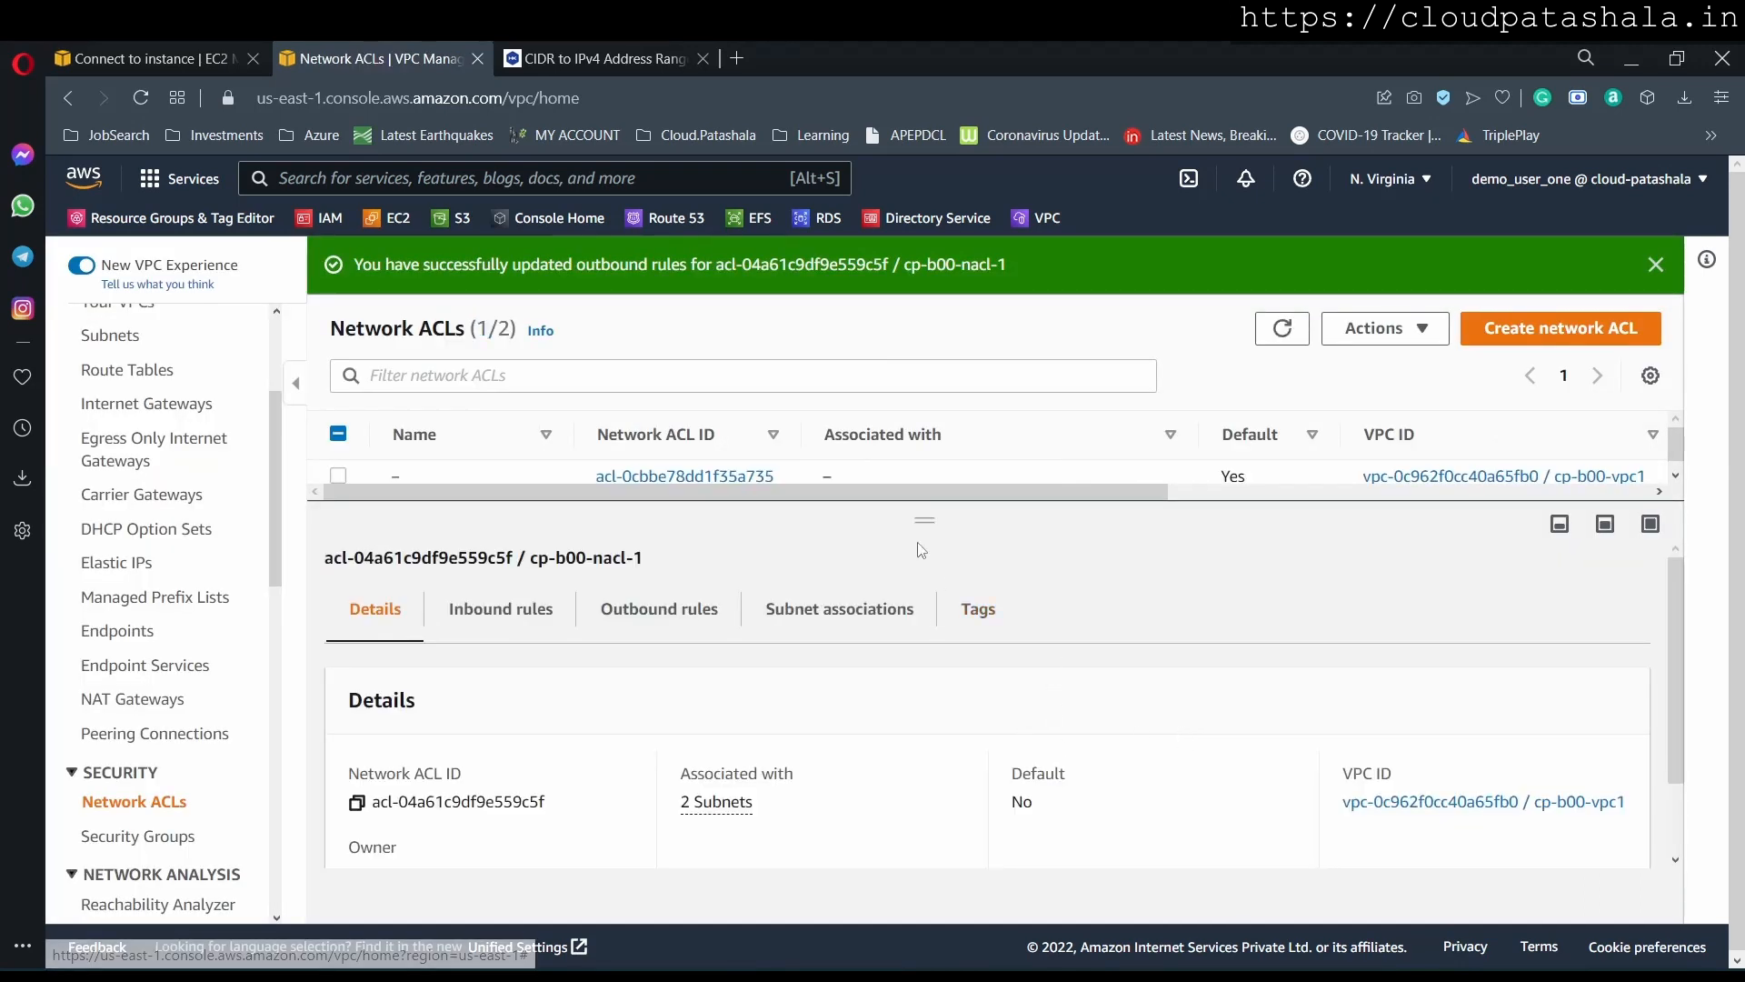
Launch the downloaded remote desktop file and start the connection to the instance
left_click_drag(911, 520, 908, 589)
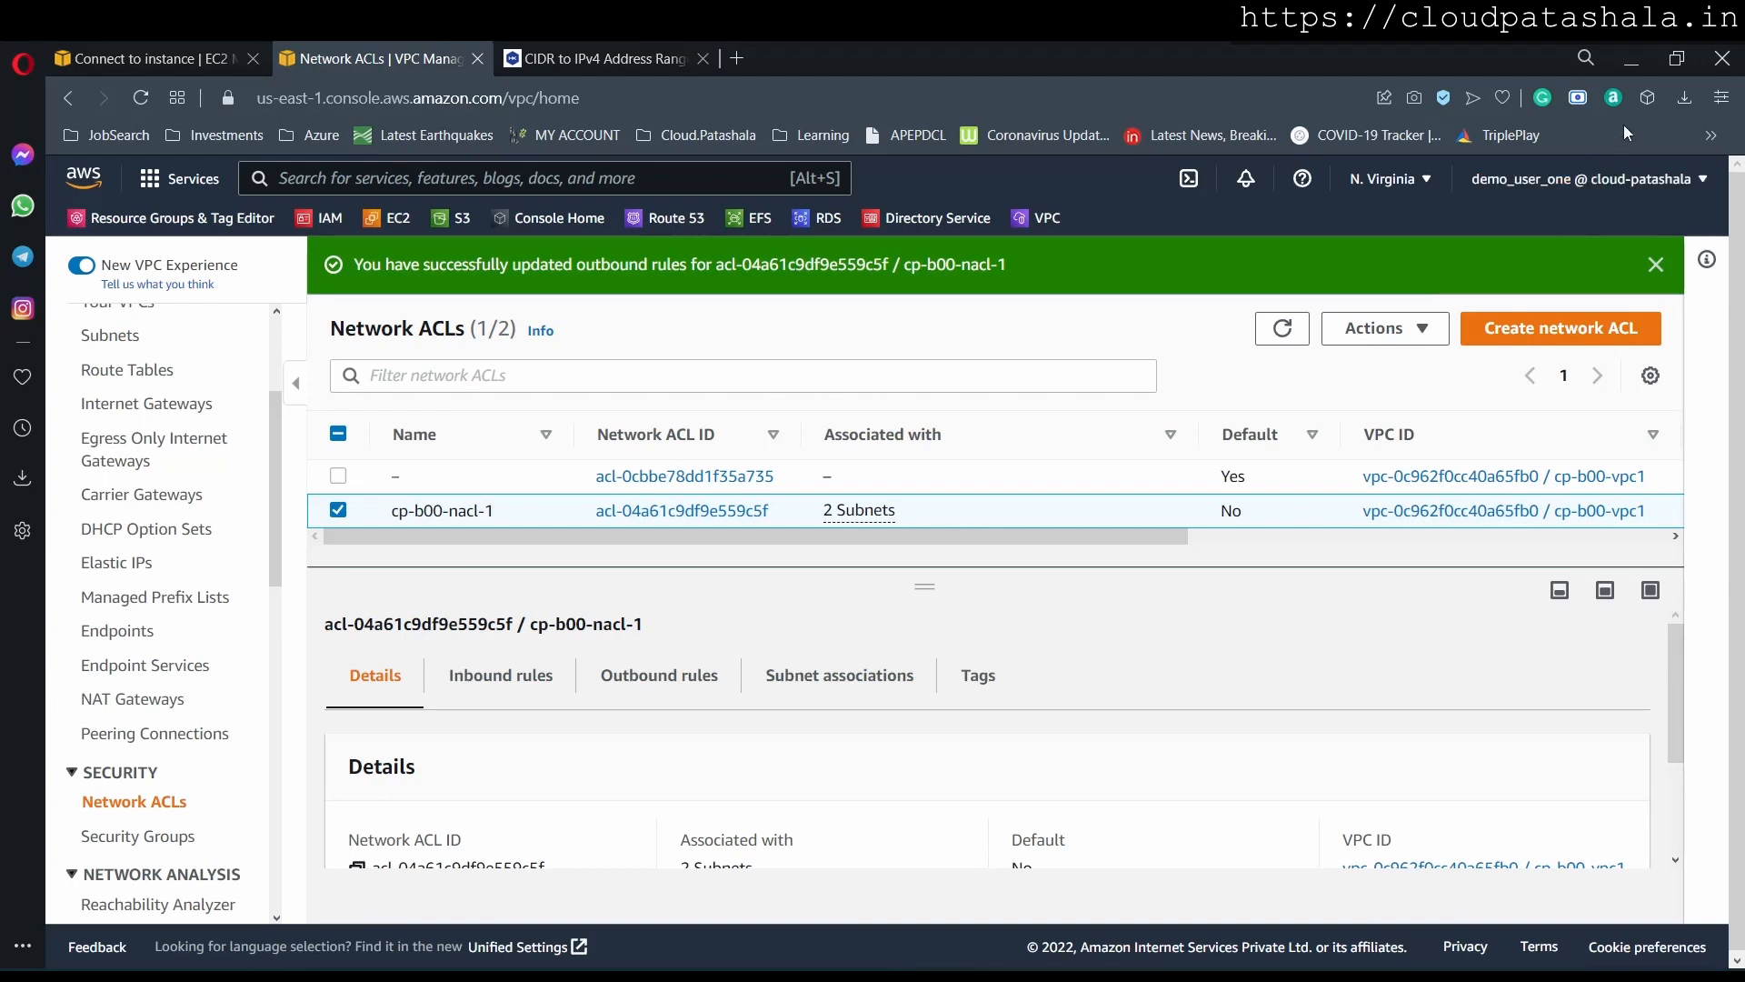
left_click(1683, 98)
left_click(1421, 254)
left_click(1009, 632)
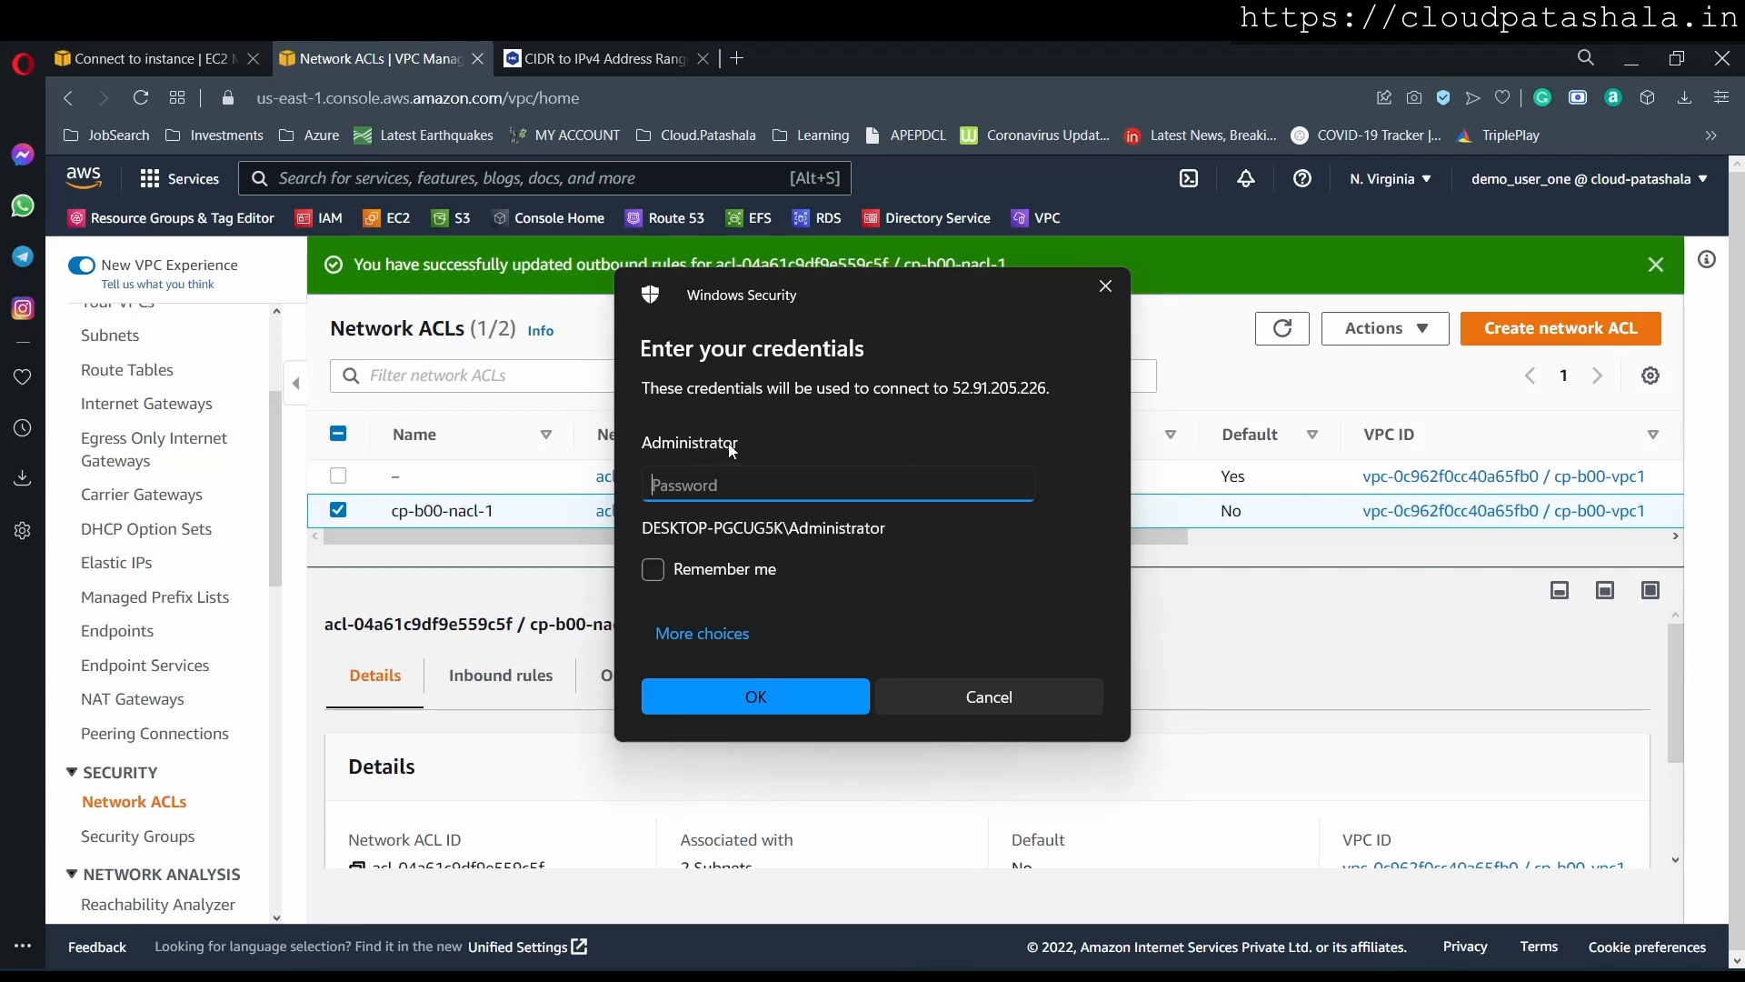
Open the Get Windows password page for the EC2 instance cp-b00-win-2022-srv1
left_click(166, 62)
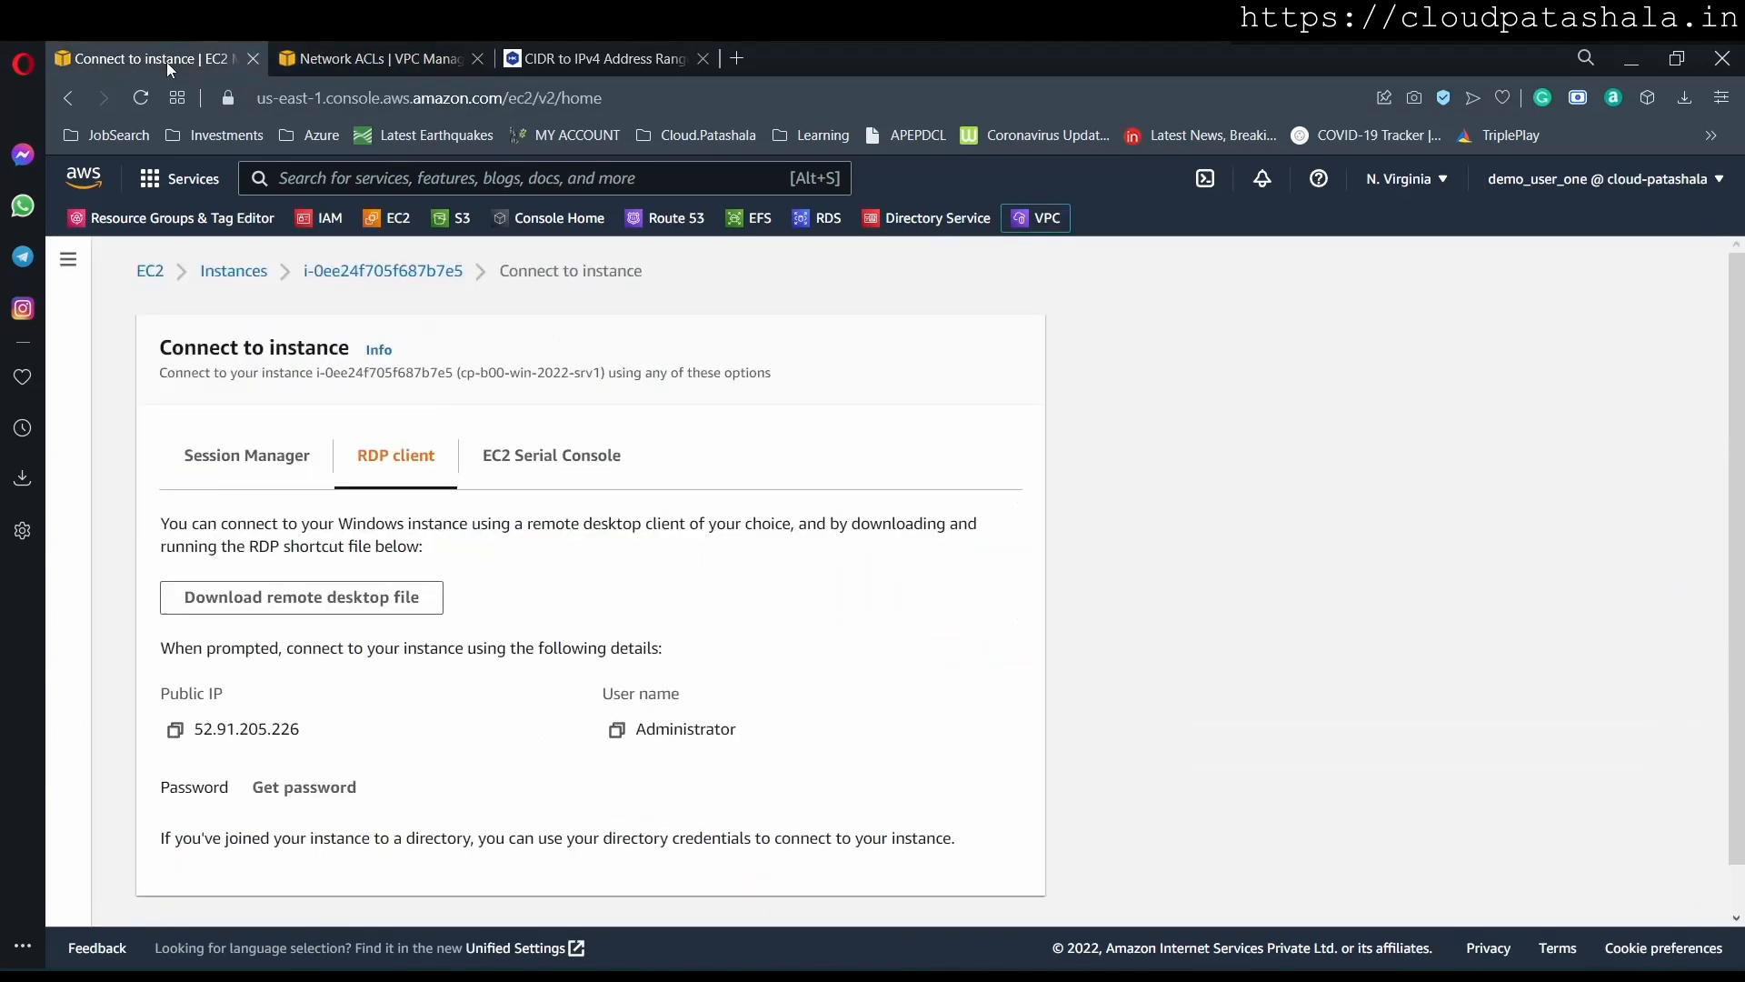
left_click(354, 281)
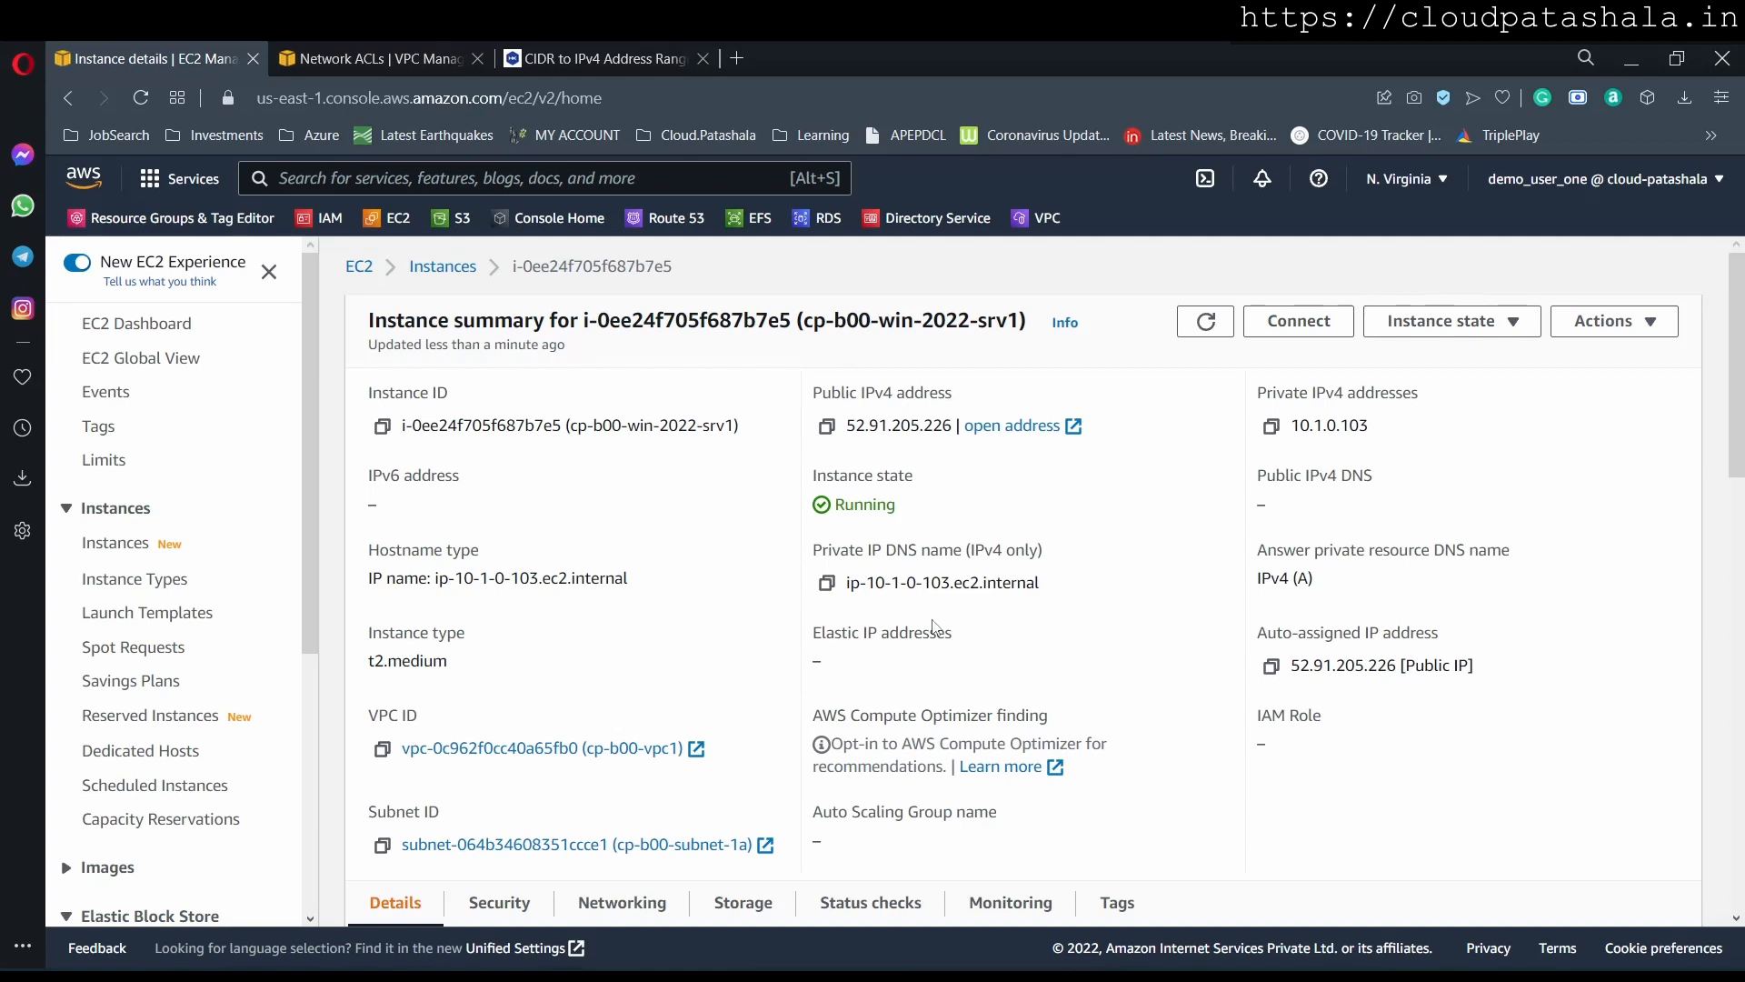
left_click_drag(823, 328, 995, 325)
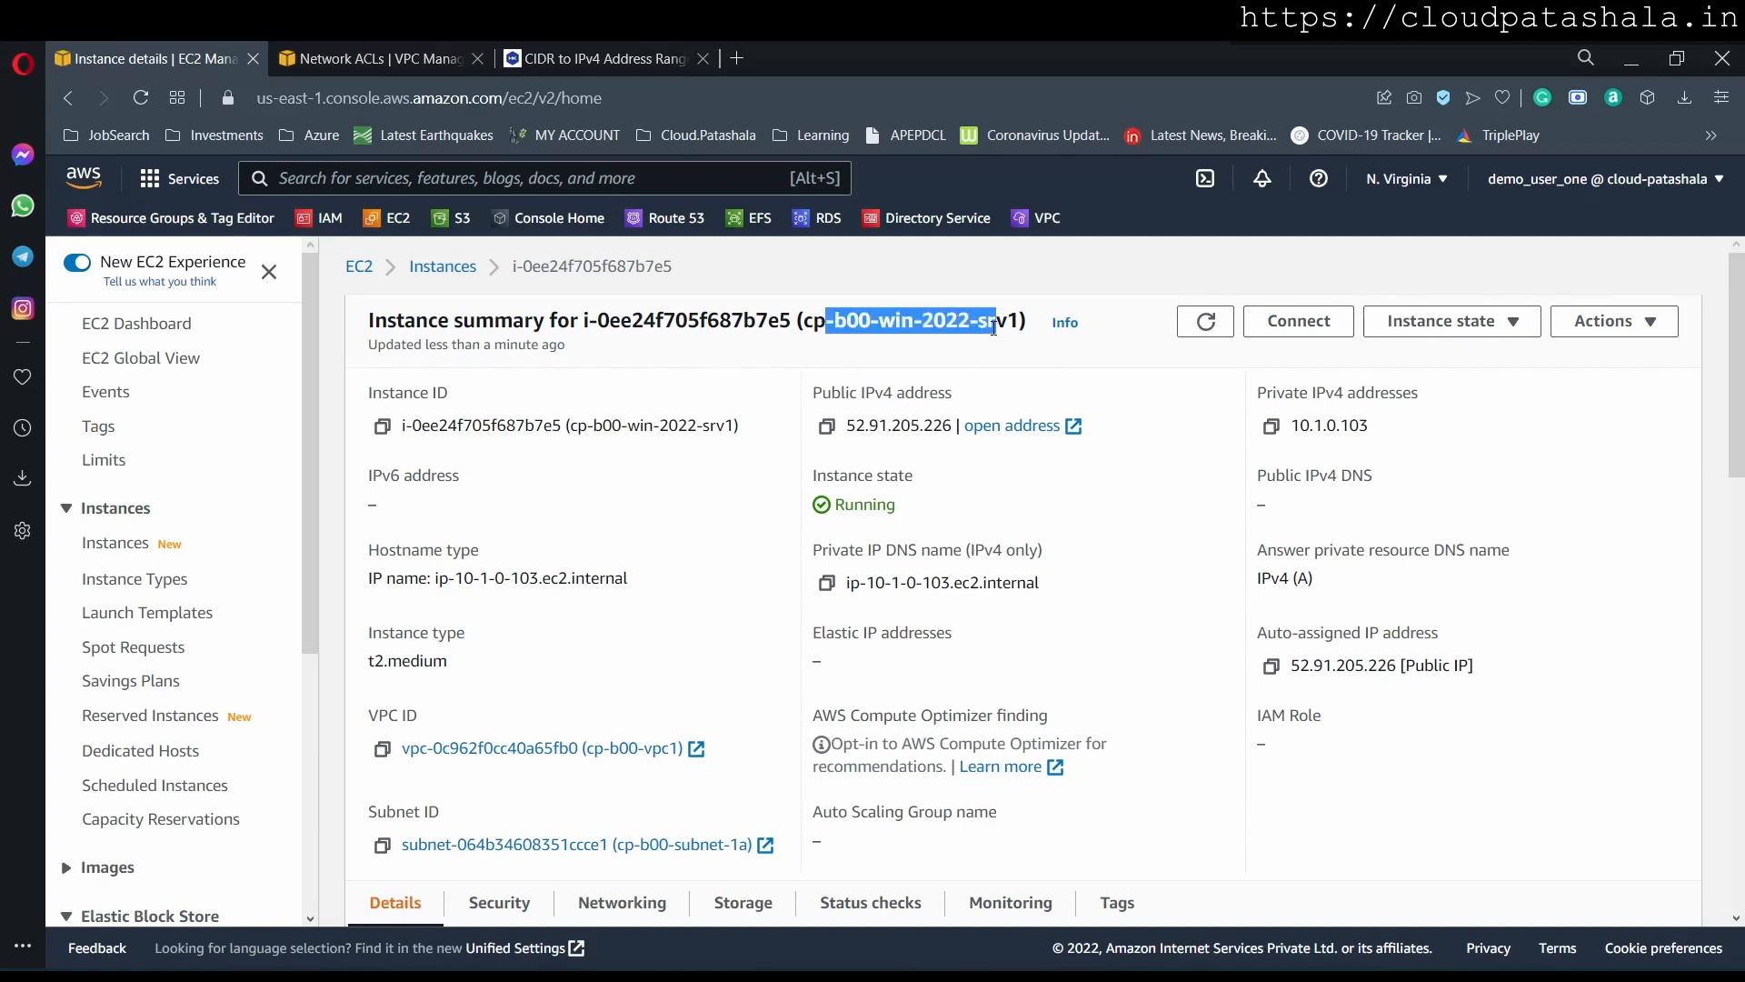
left_click(443, 267)
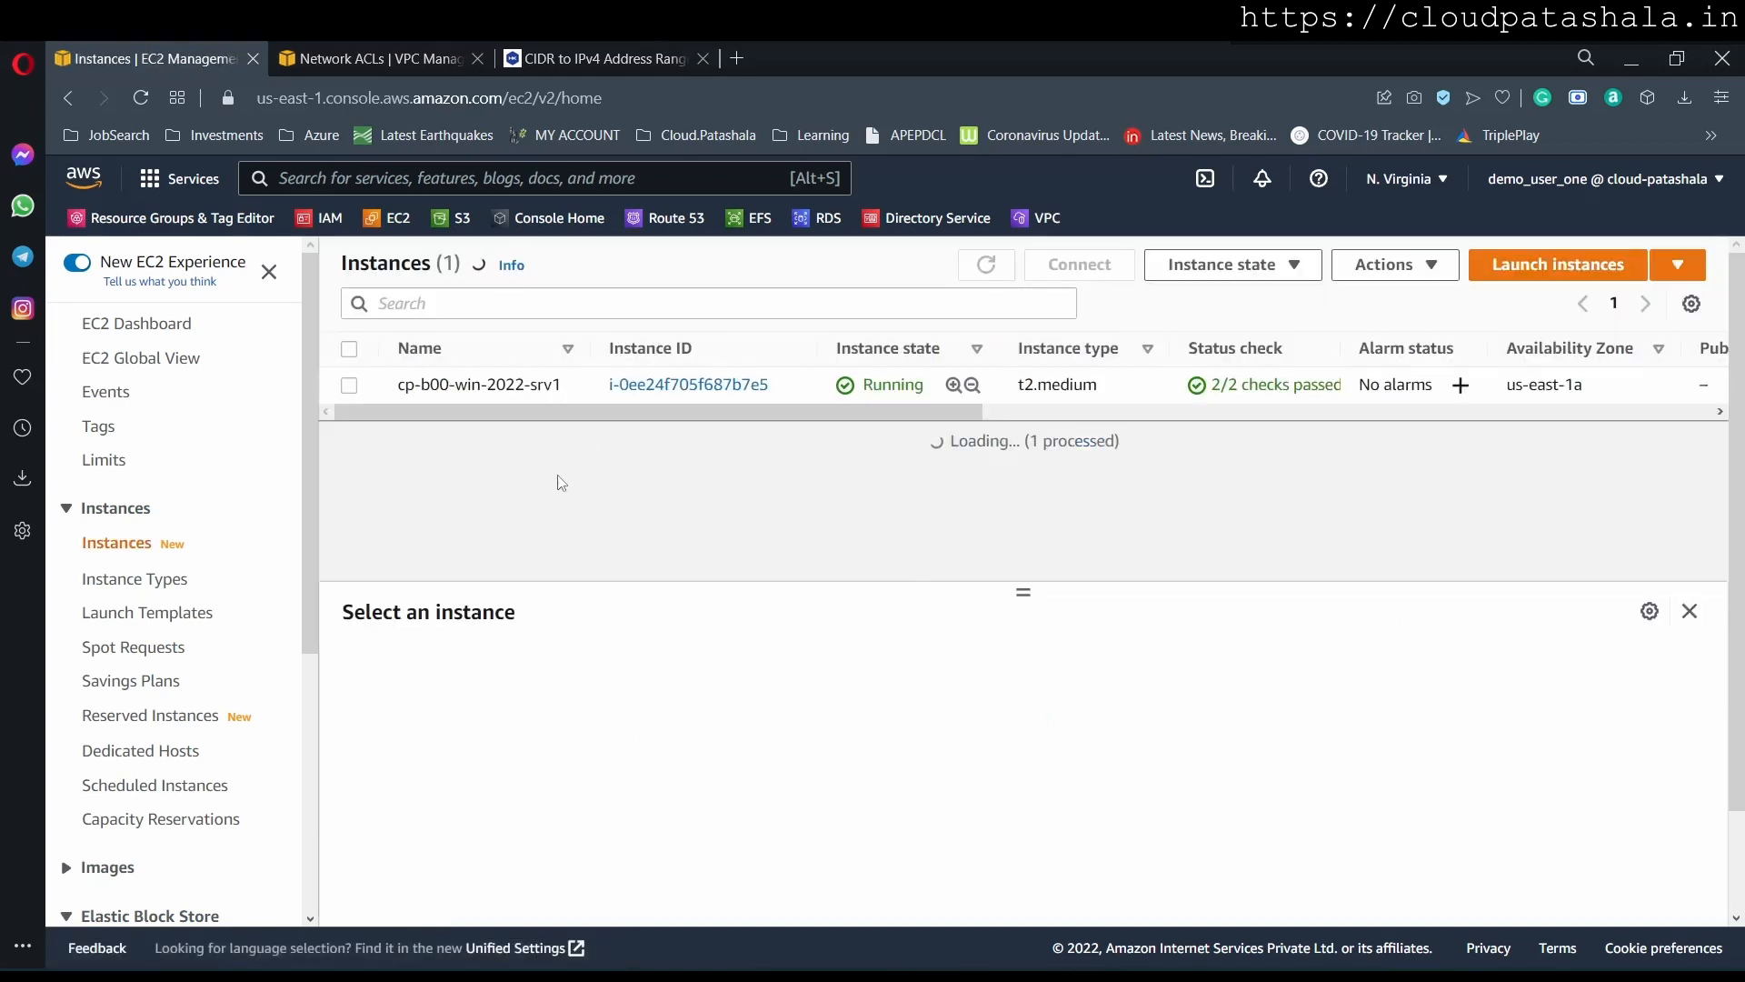
left_click(686, 386)
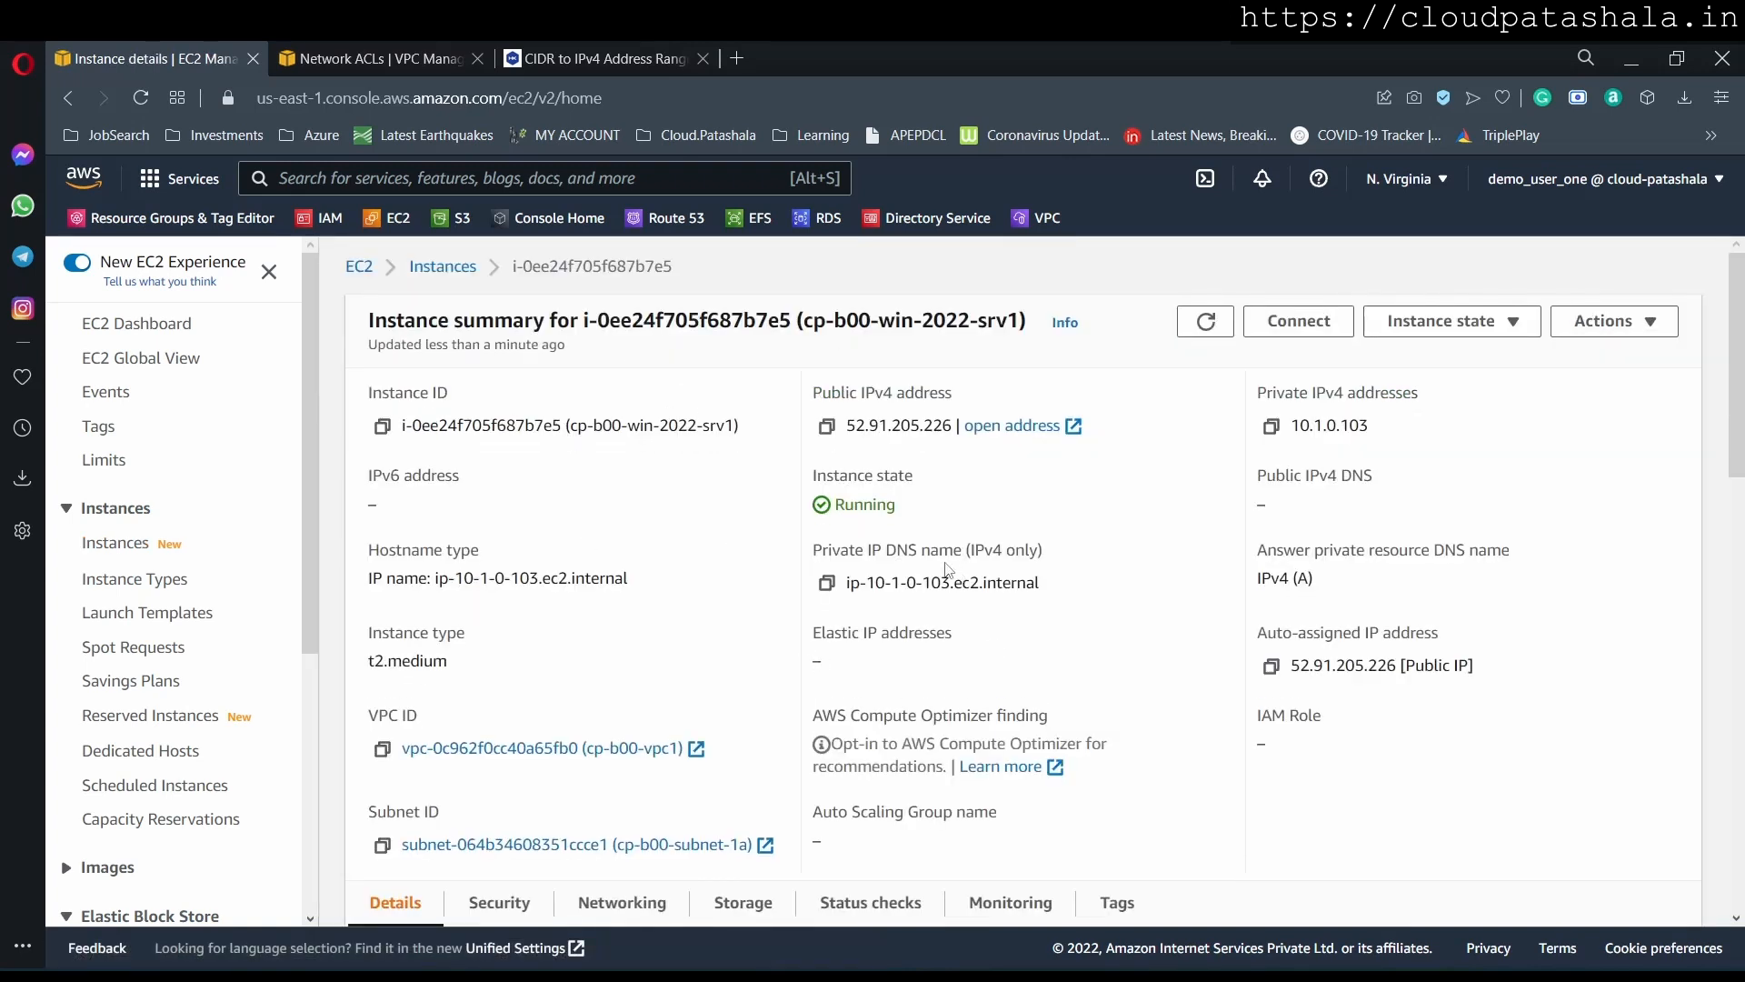
left_click(1622, 345)
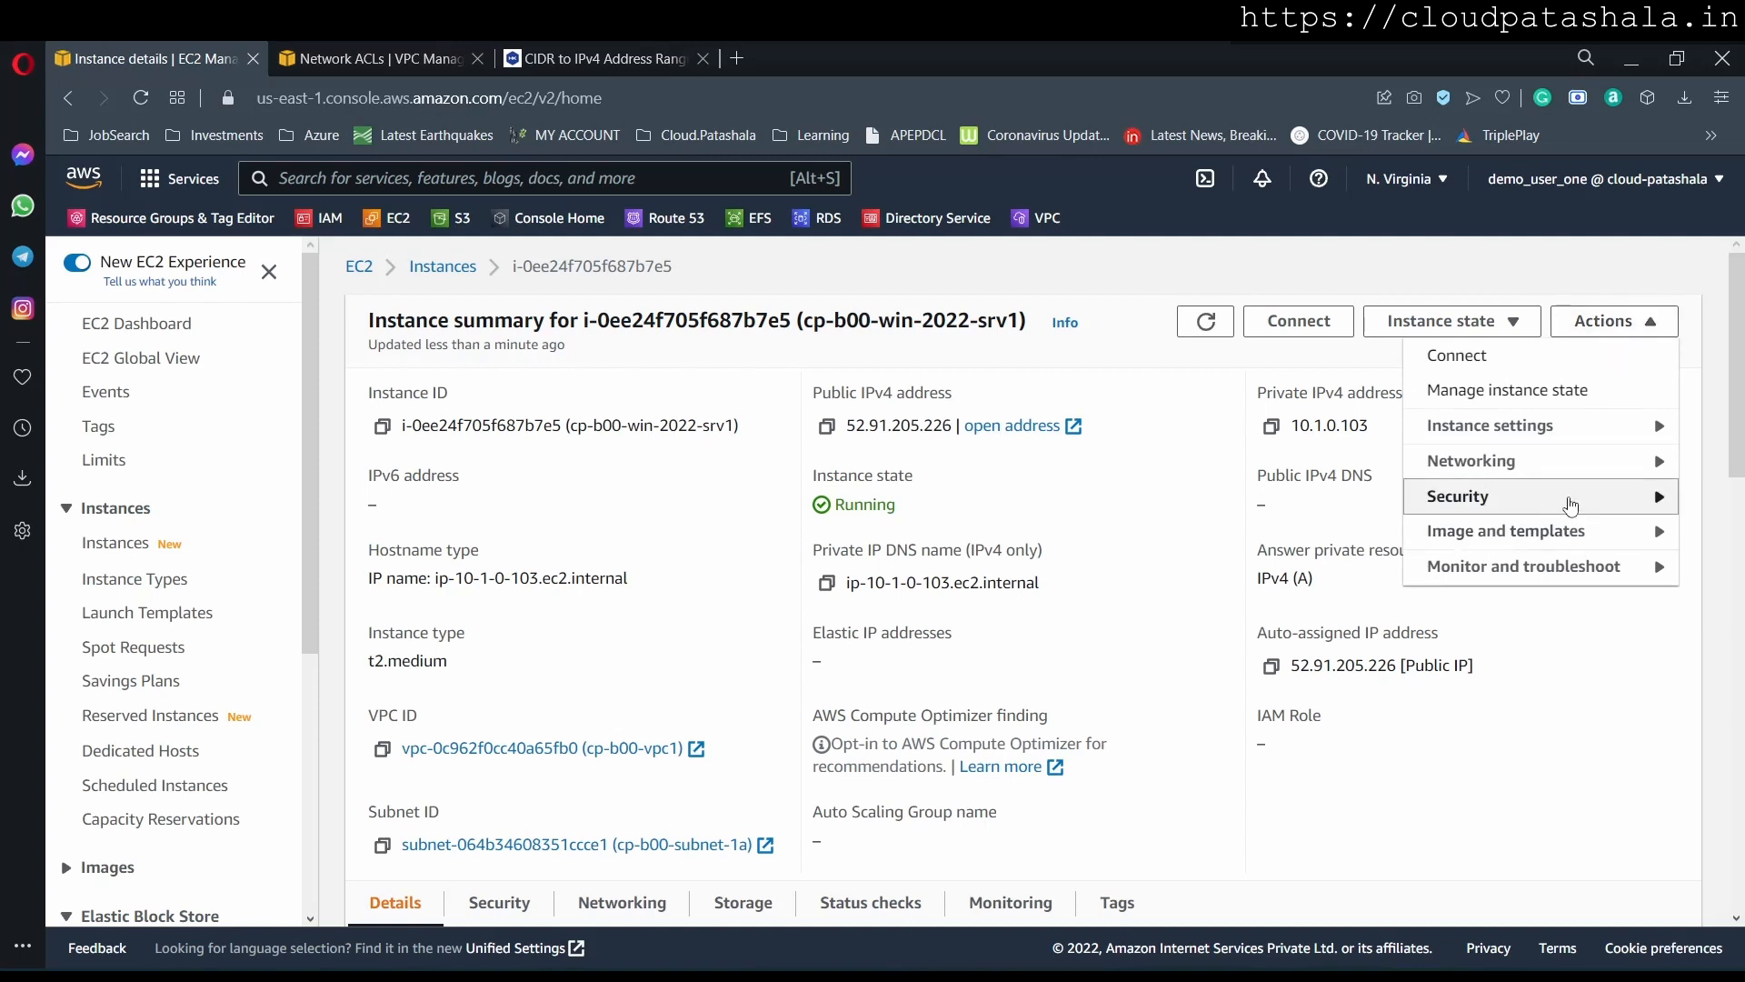
mouse_move(1571, 505)
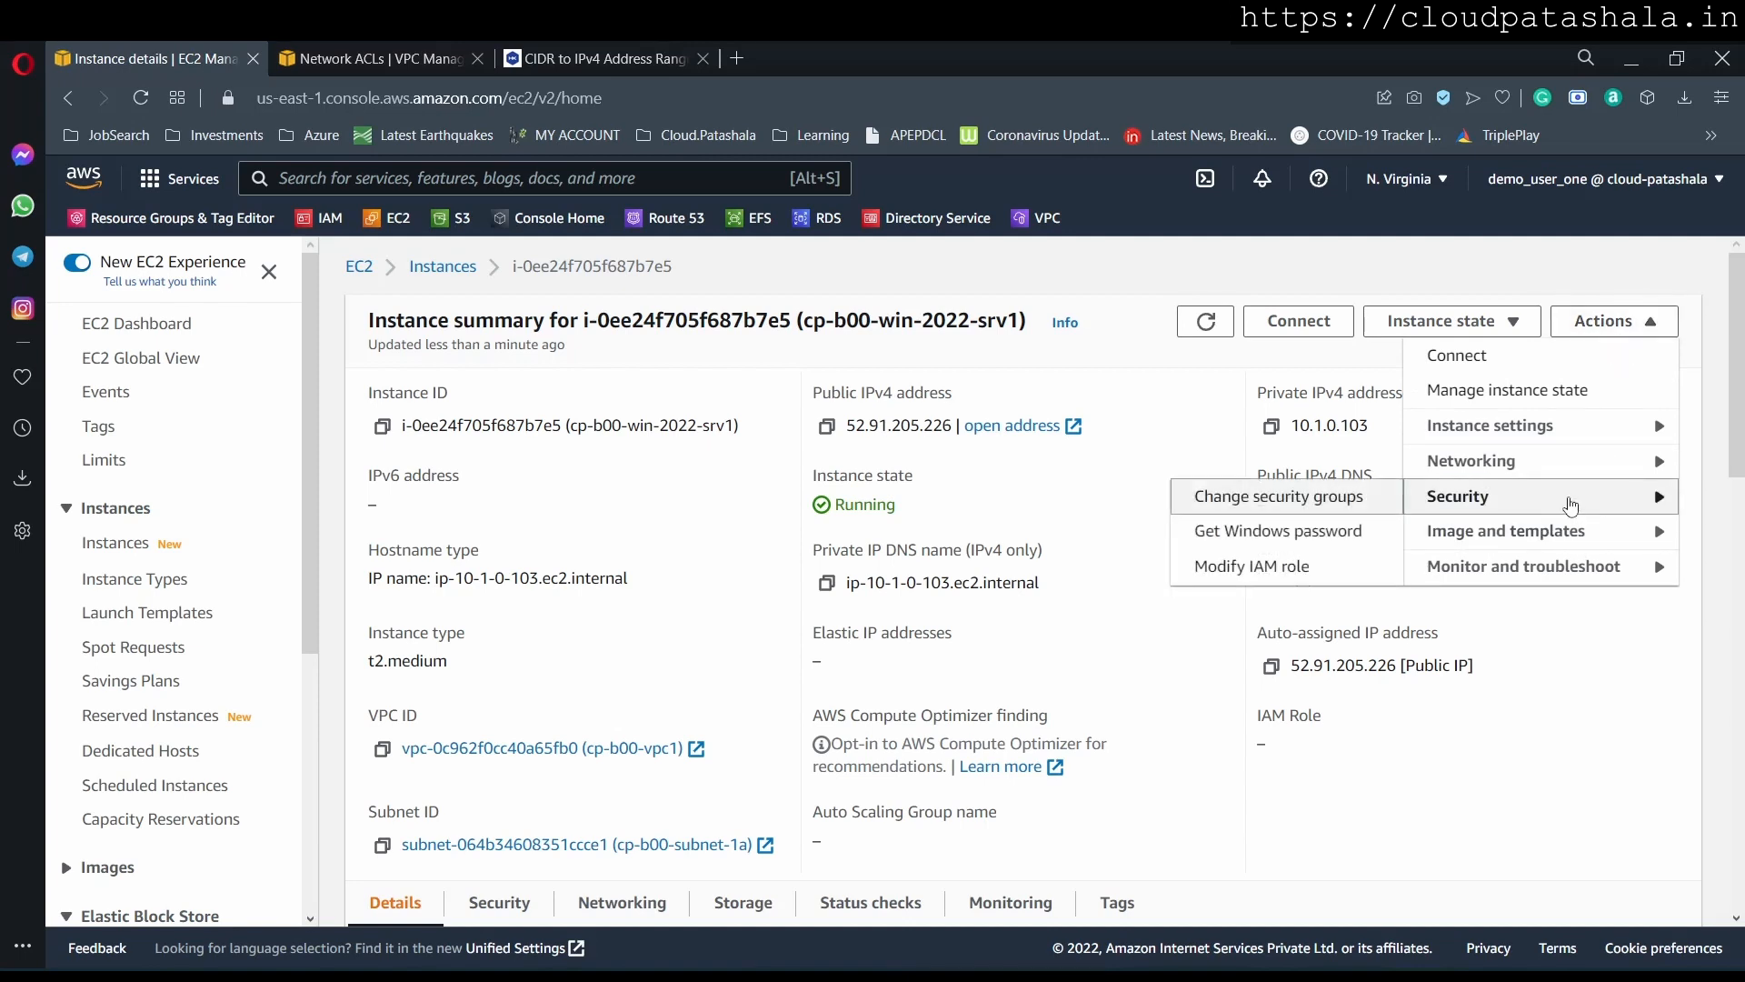
left_click(1300, 540)
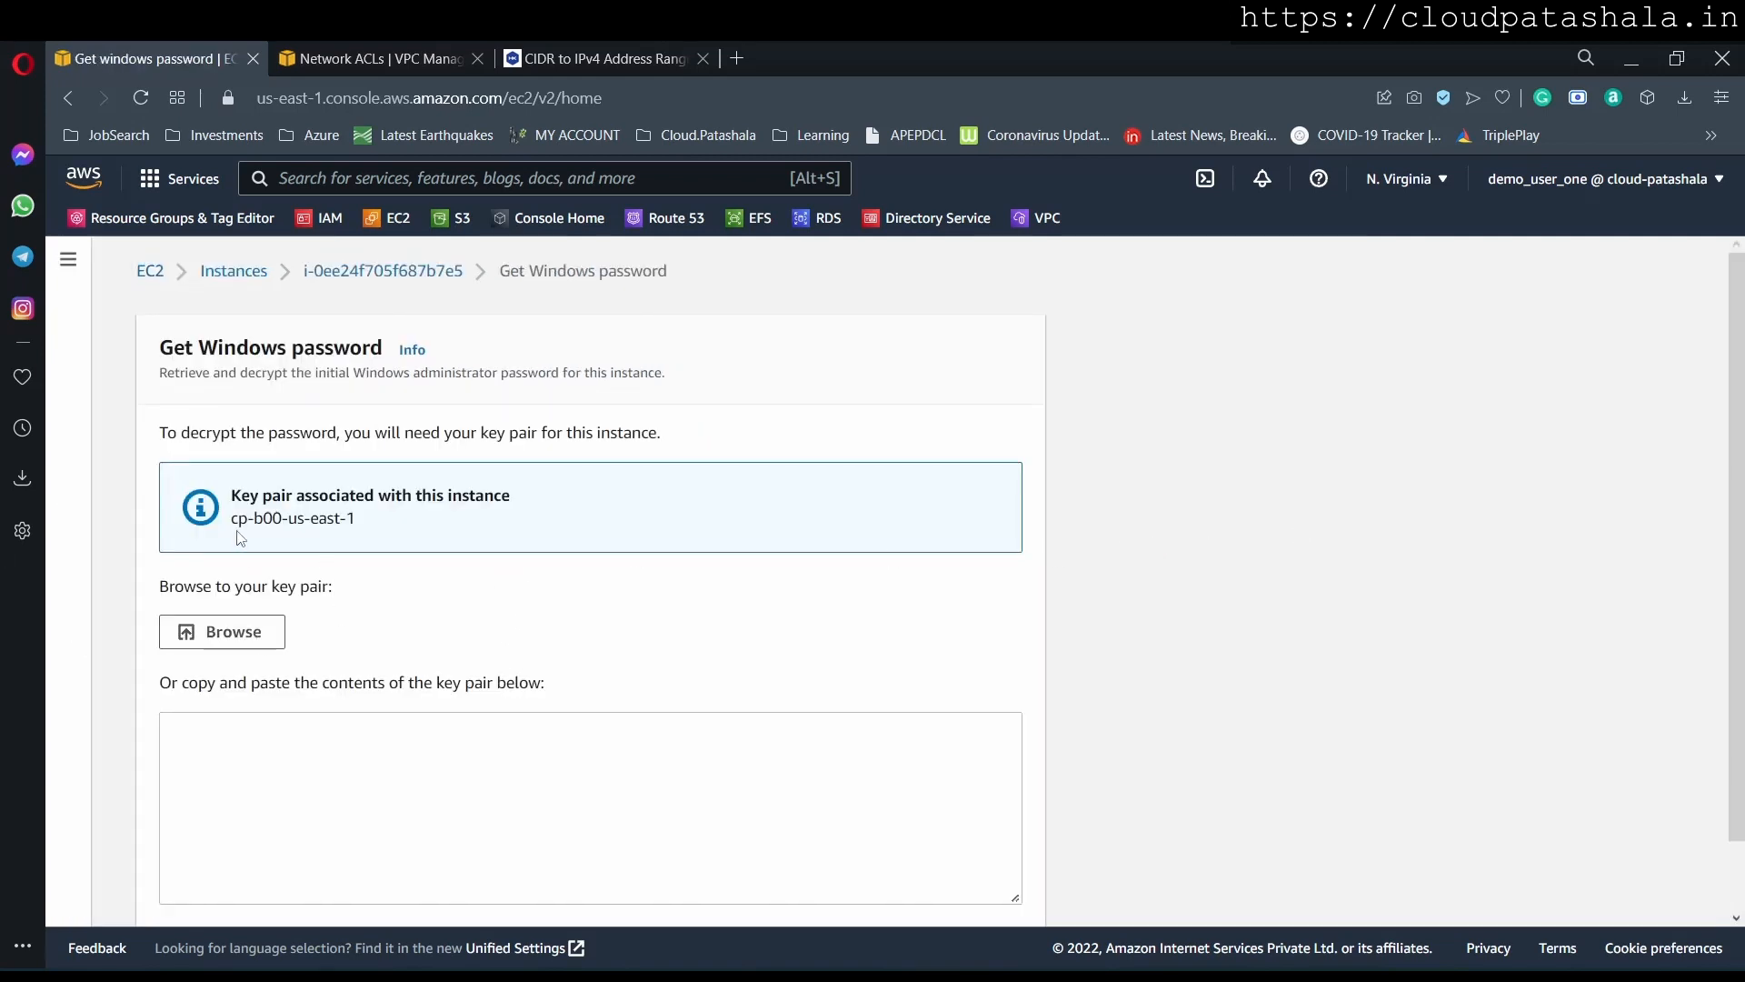
Load the key pair file cp-b00-us-east-1.pem and decrypt the instance's Windows password
left_click_drag(233, 520, 355, 520)
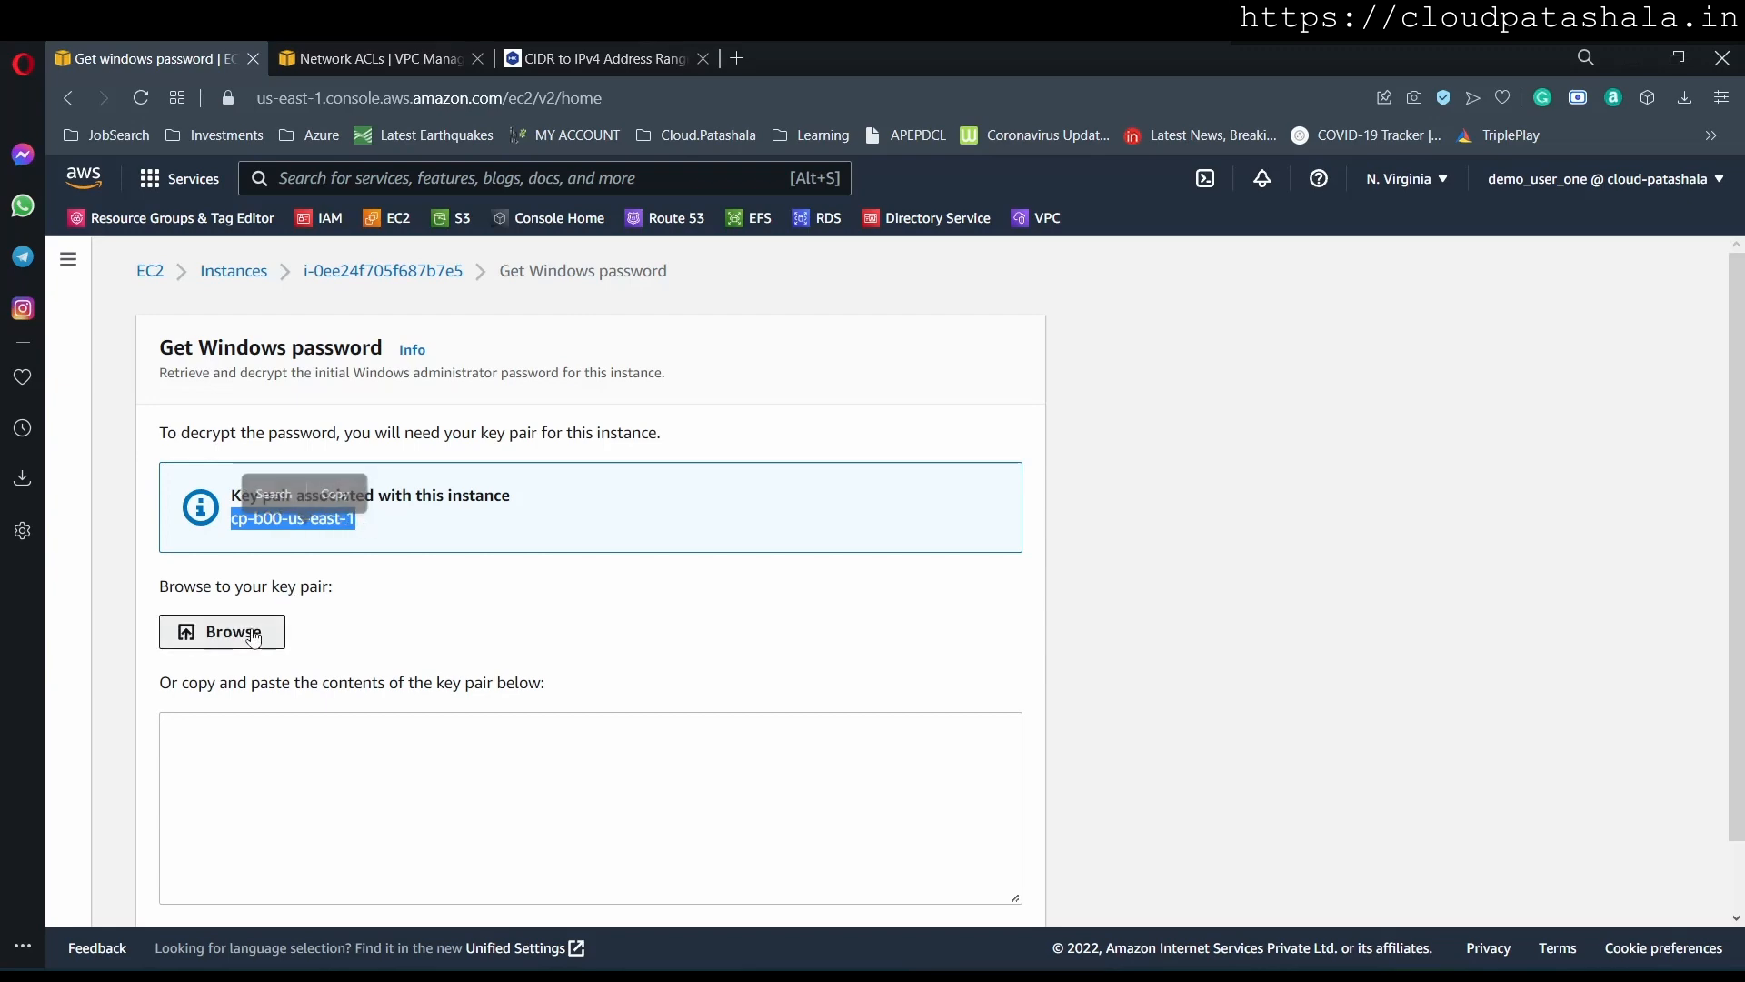
left_click(253, 625)
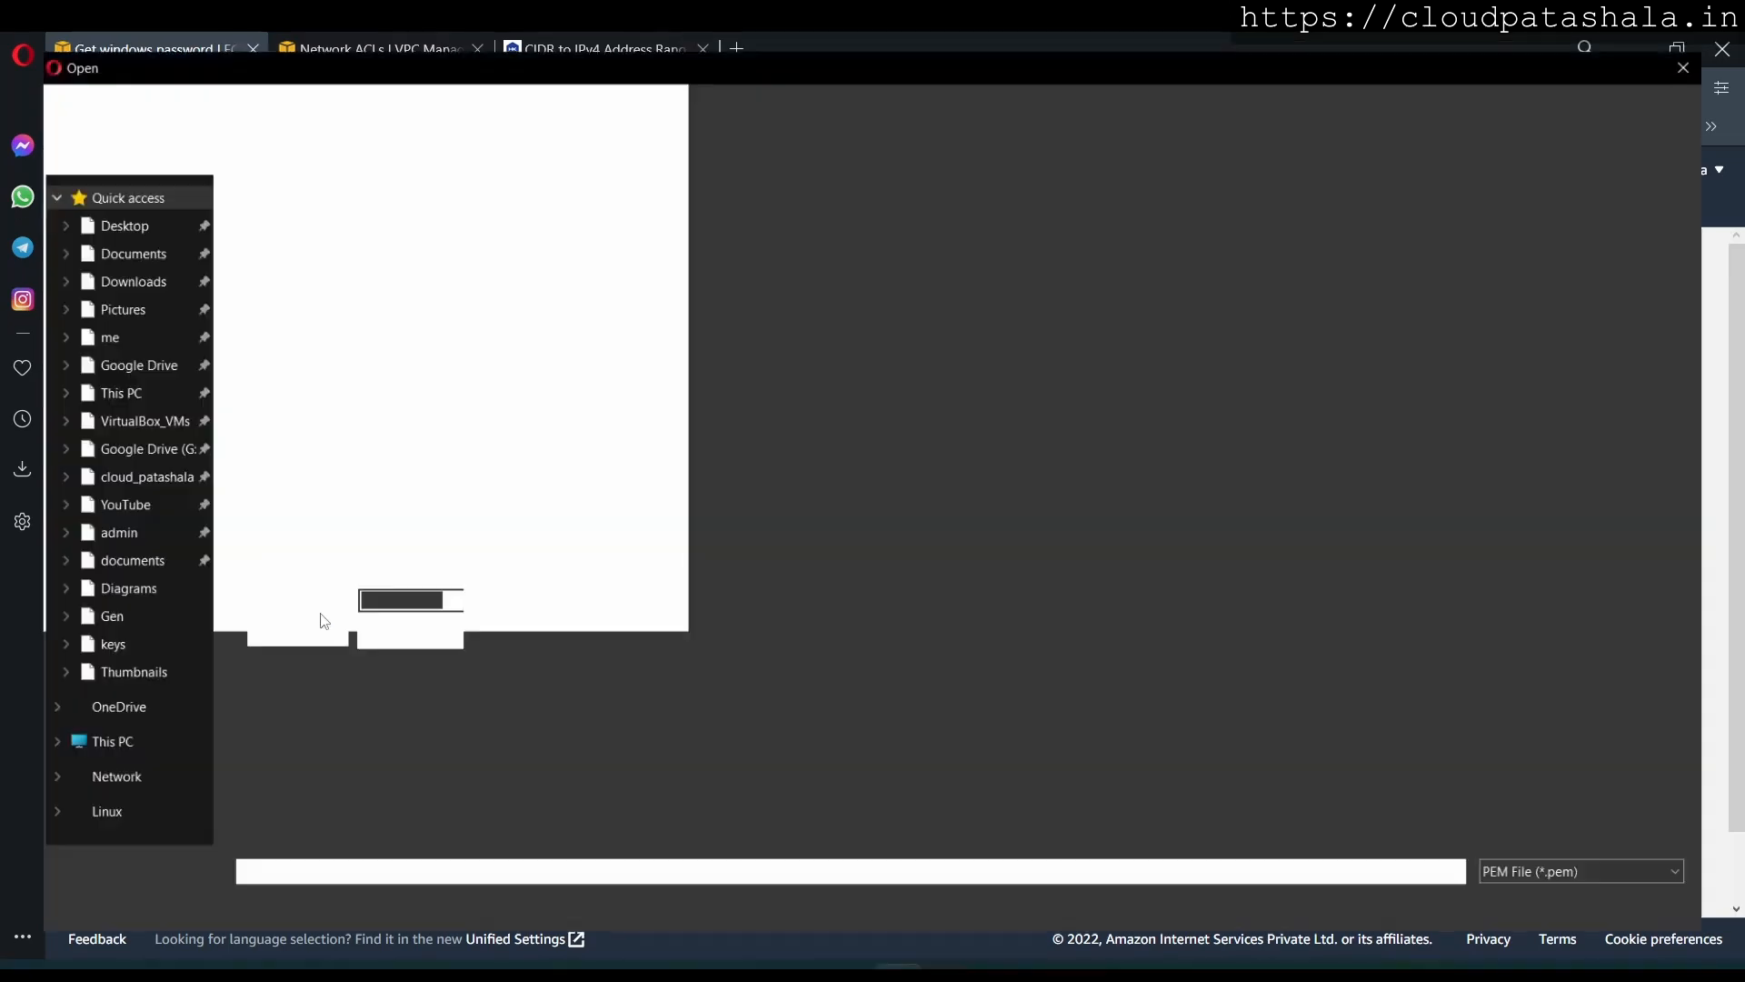
double_click(363, 517)
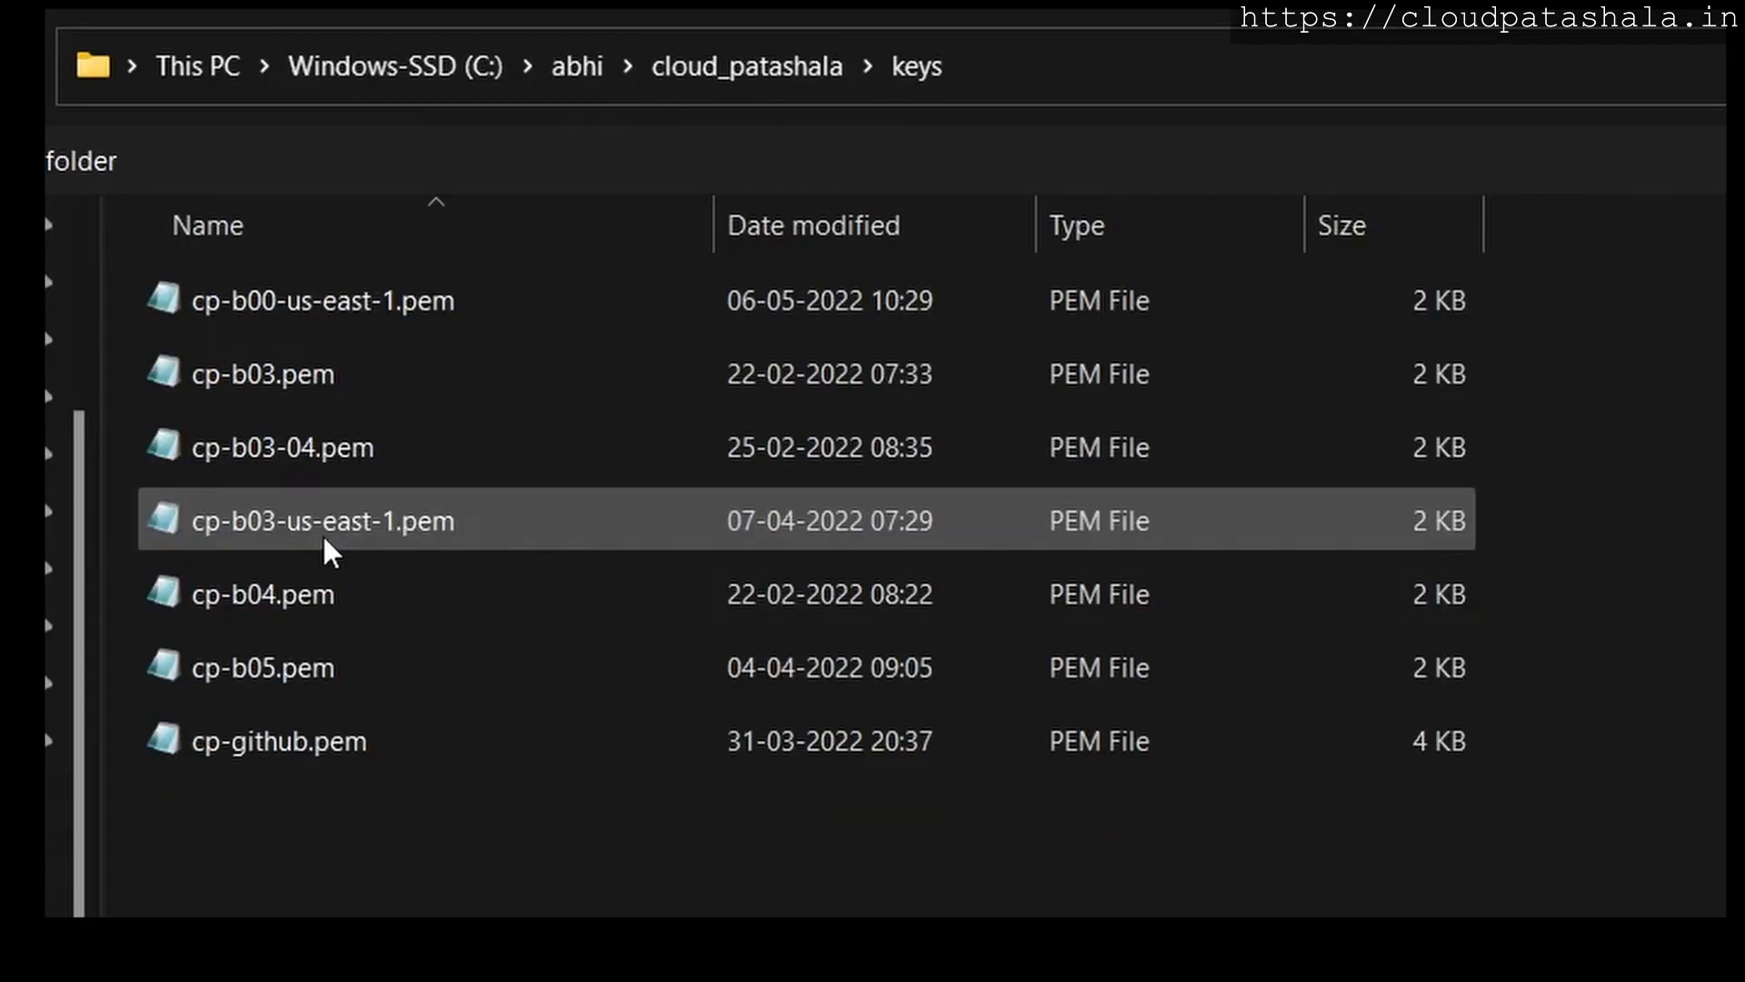
left_click(635, 309)
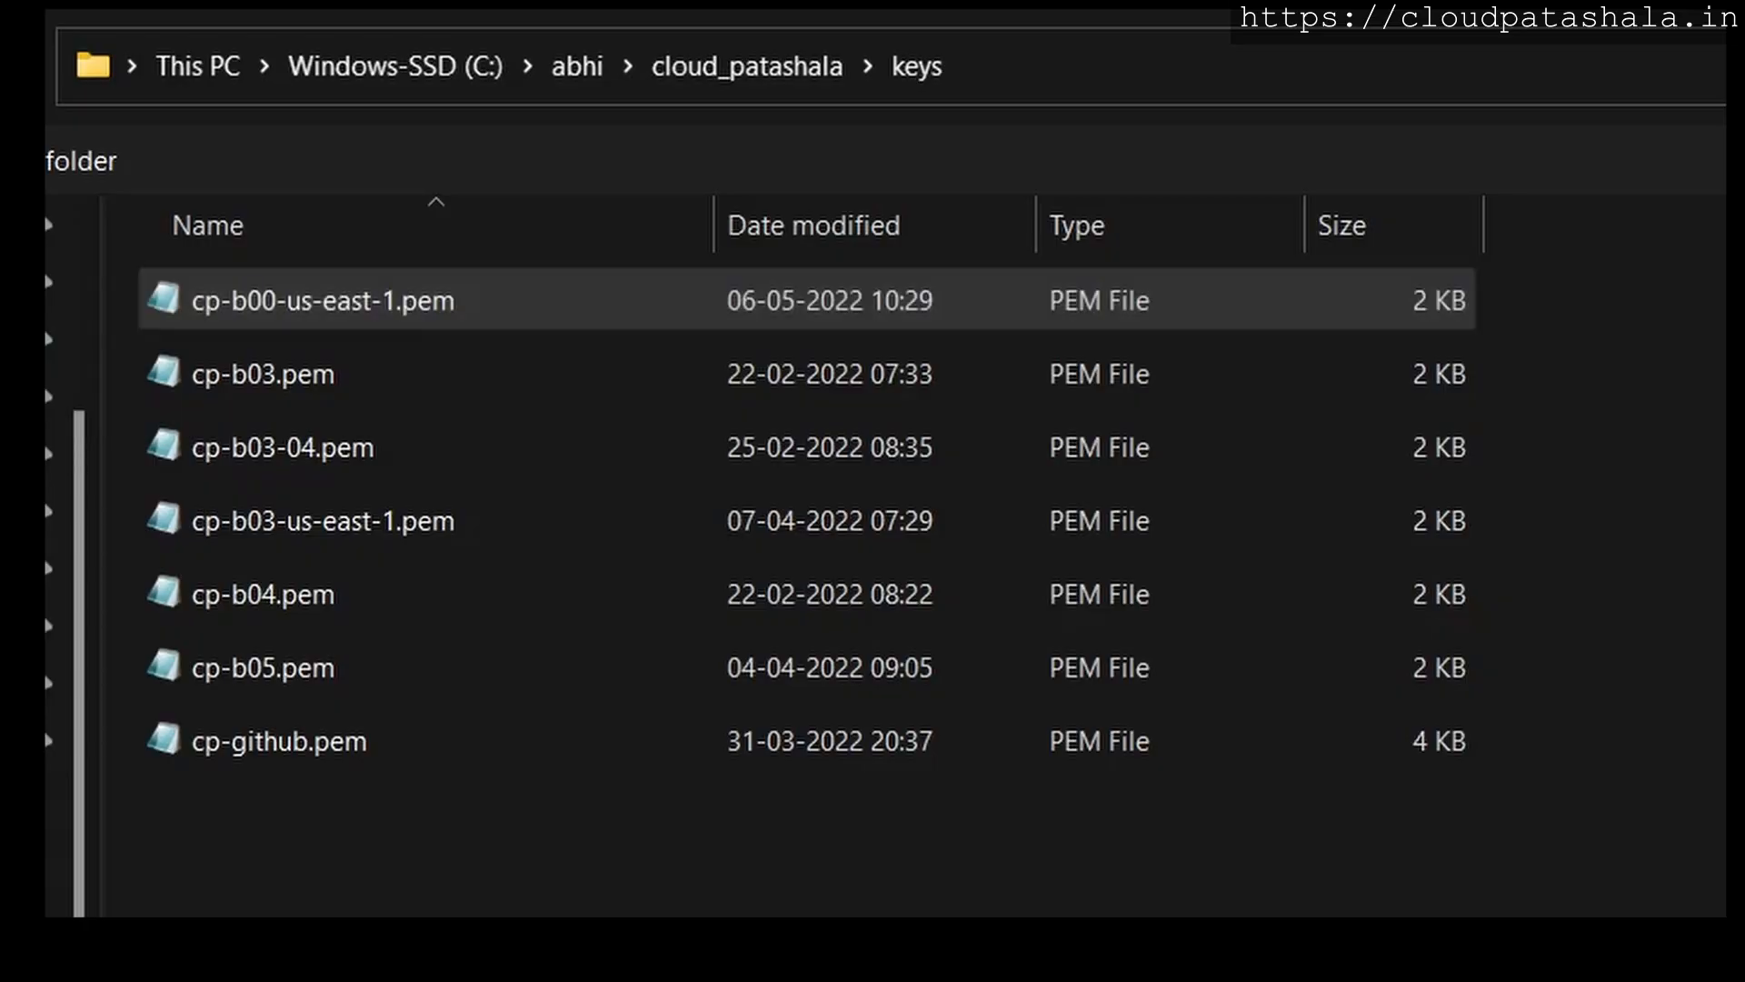
left_click(545, 809)
scroll(712, 671, "down", 4)
scroll(712, 671, "down", 1)
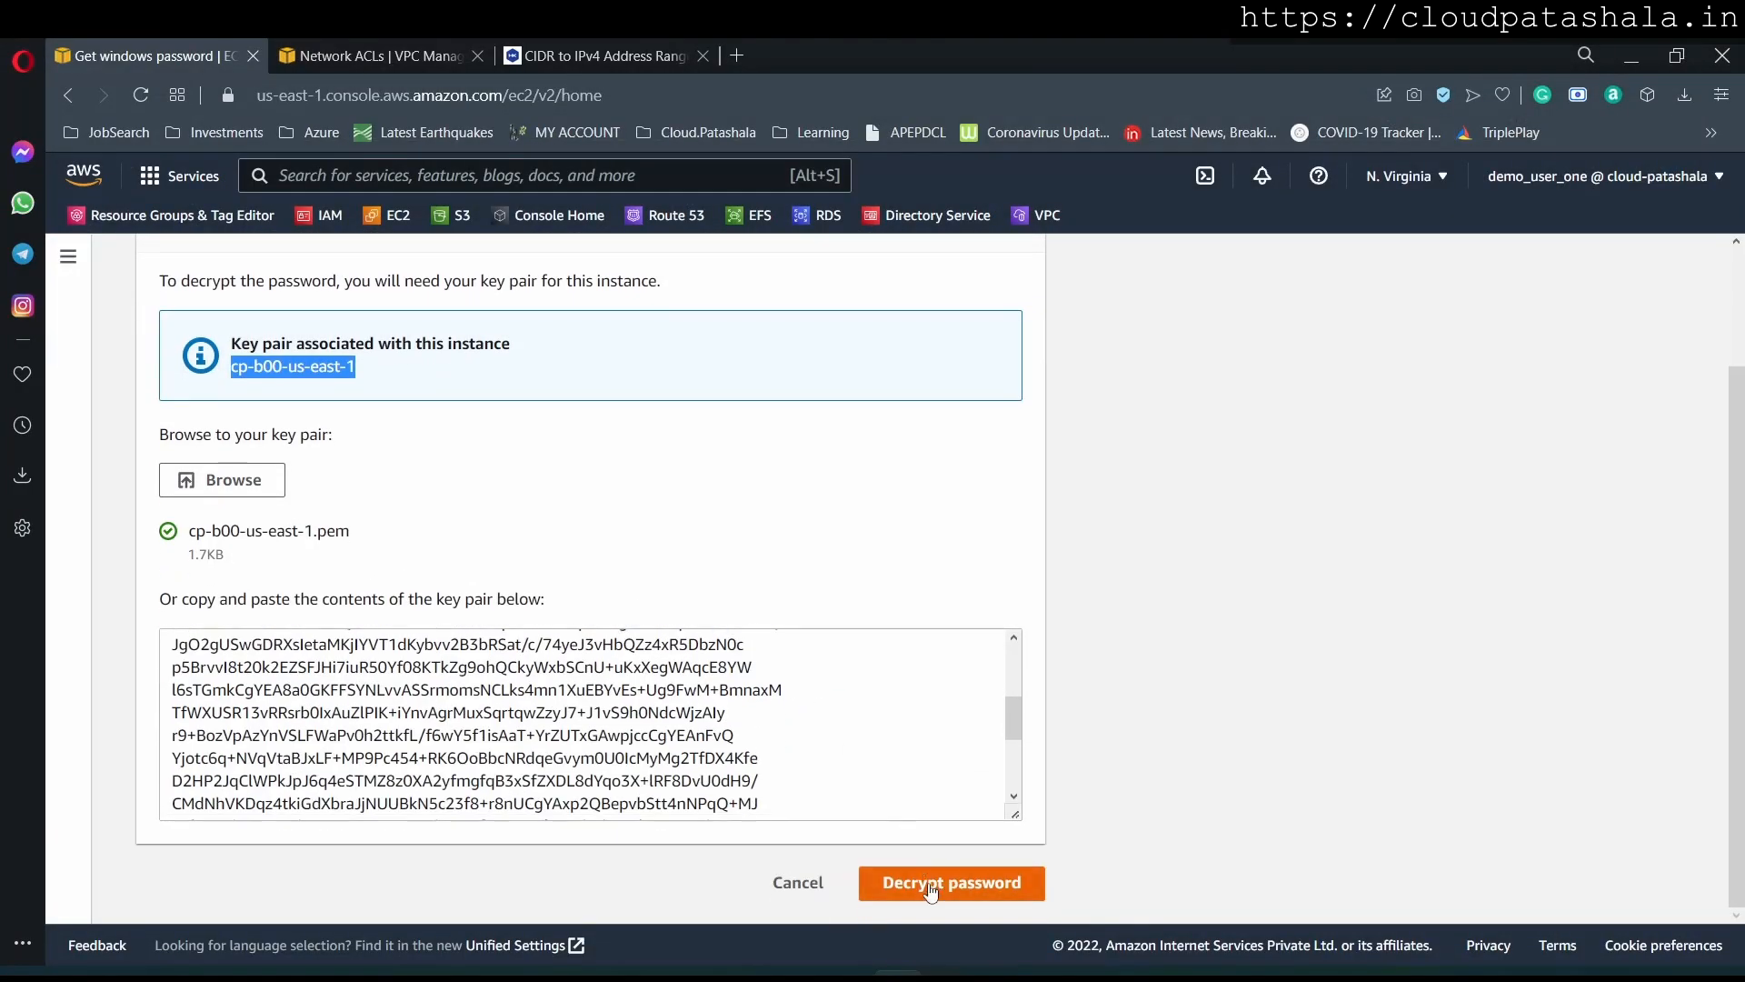
left_click(929, 884)
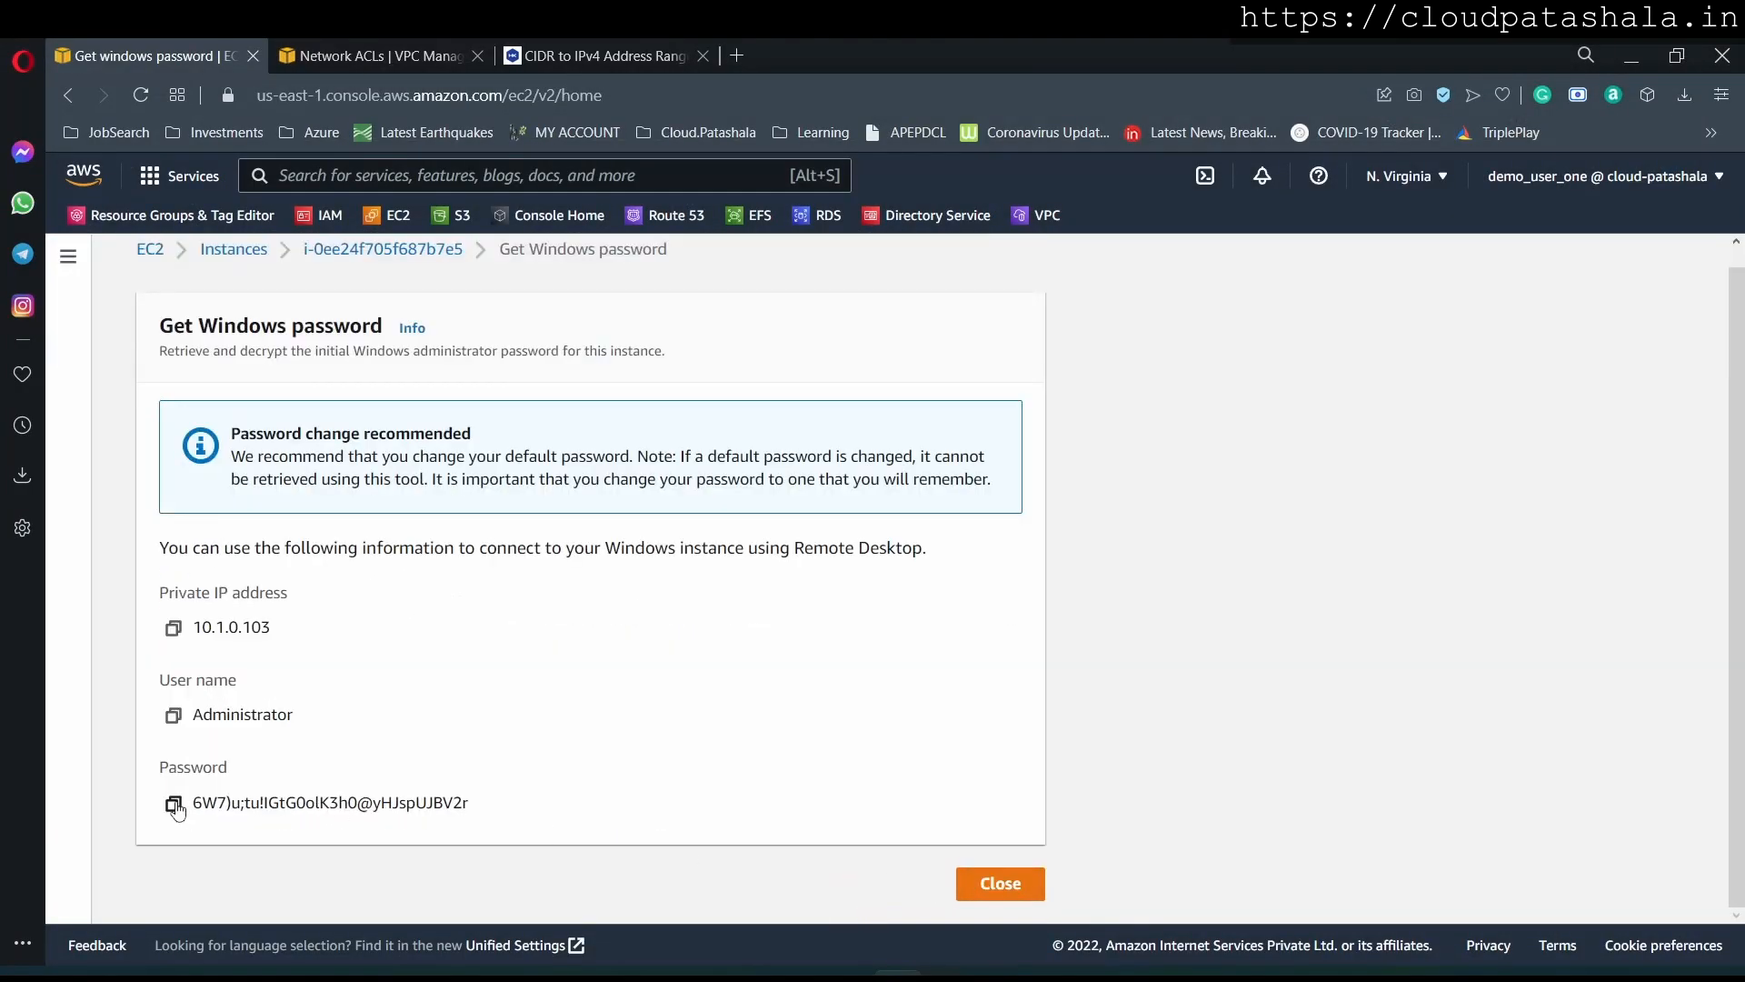
Copy the decrypted Administrator password and submit it in the remote desktop credentials prompt
left_click(173, 805)
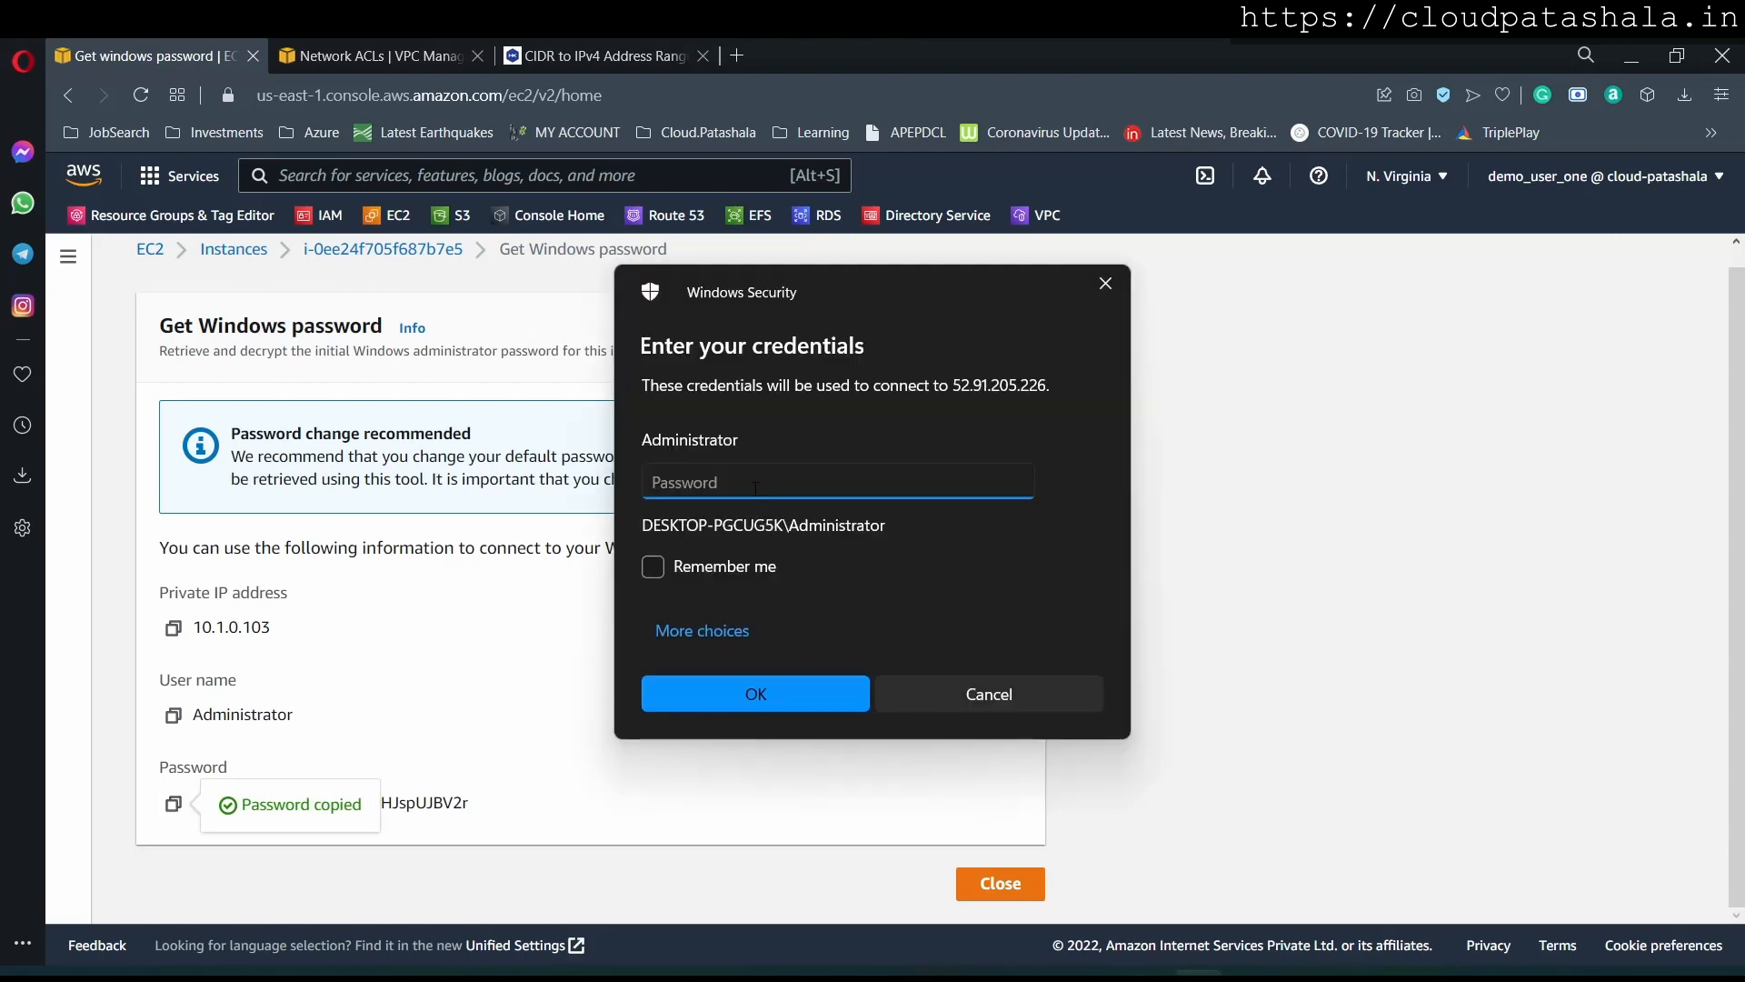
key("ctrl+v")
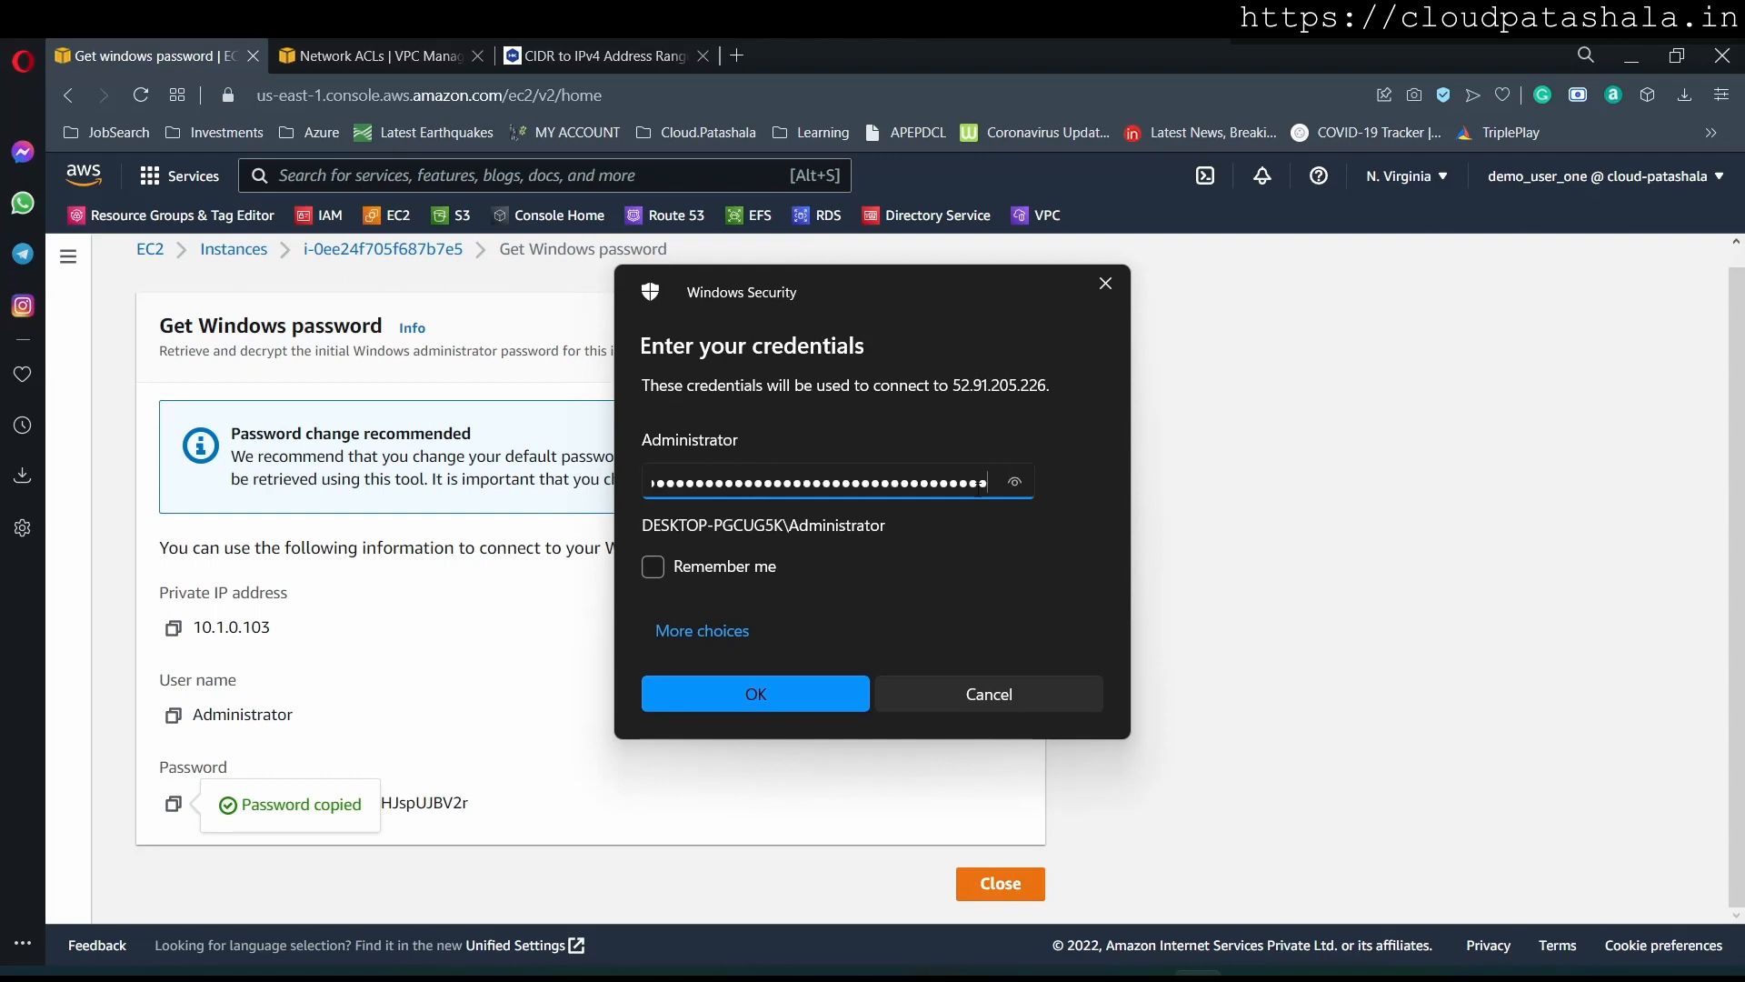
left_click(1022, 484)
left_click(783, 675)
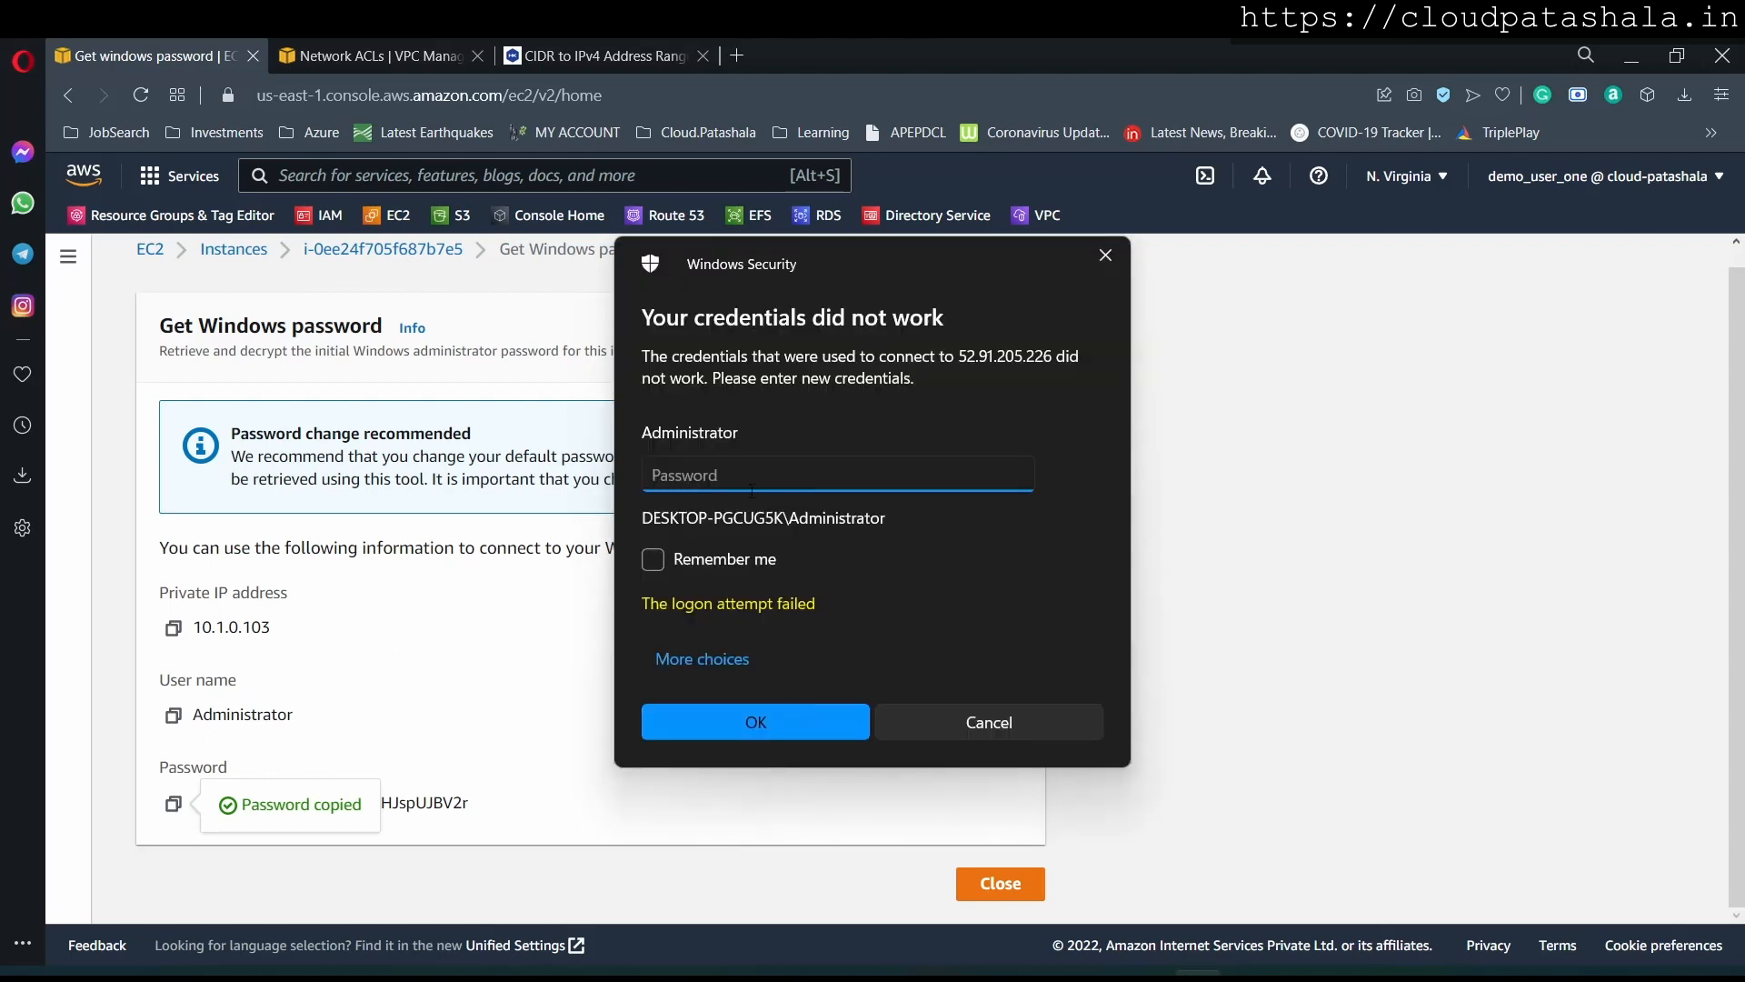
Enter the Administrator password again and accept the remote computer's untrusted certificate to connect
key("ctrl+v")
left_click(789, 711)
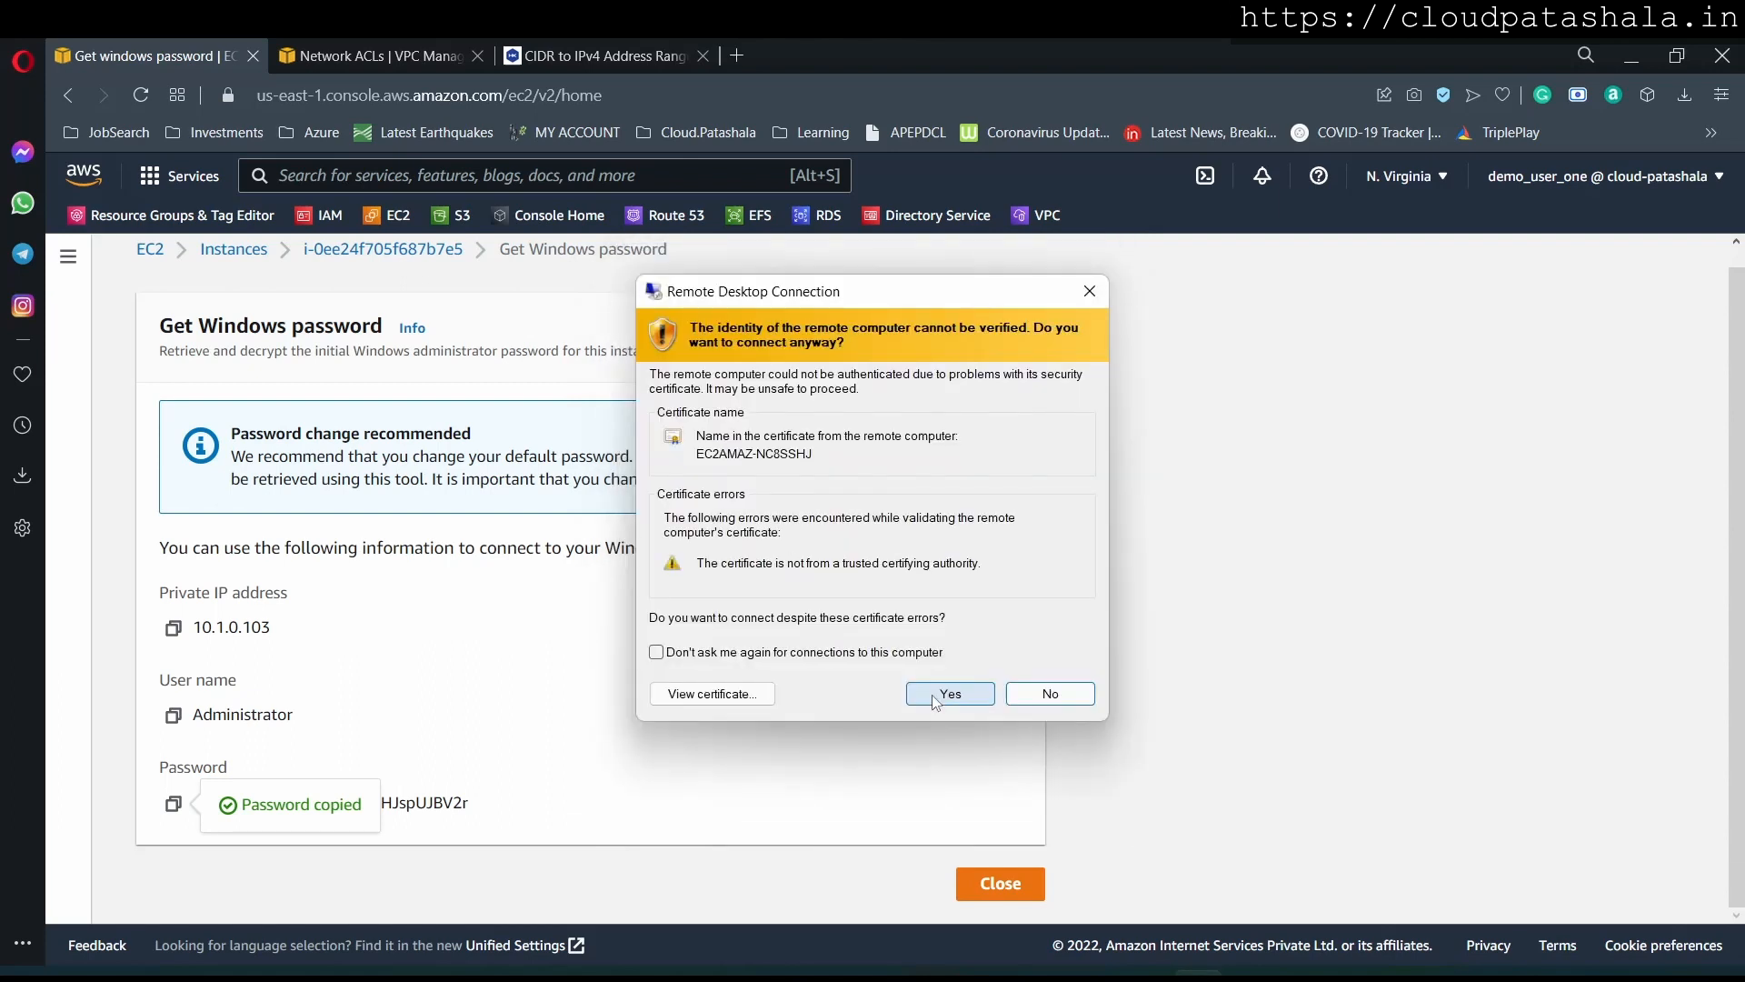
left_click(932, 696)
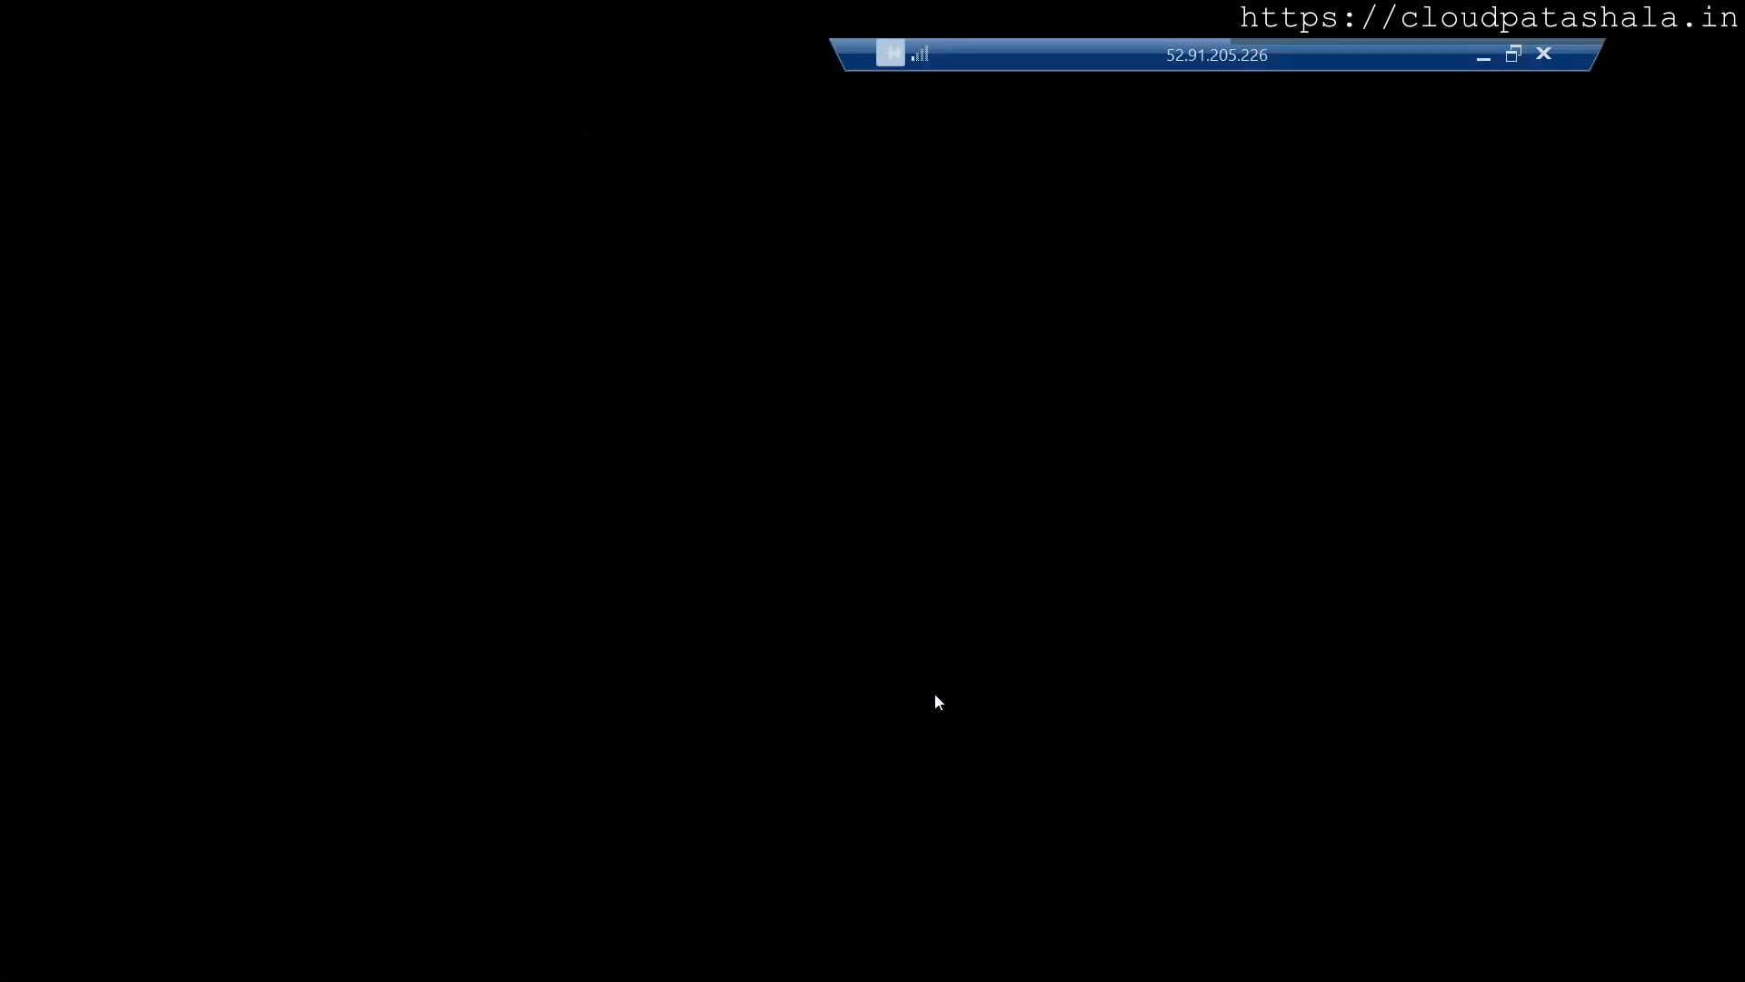
Refresh the remote server's desktop and allow the PC to be discoverable on Network 2
left_click_drag(1268, 57, 991, 64)
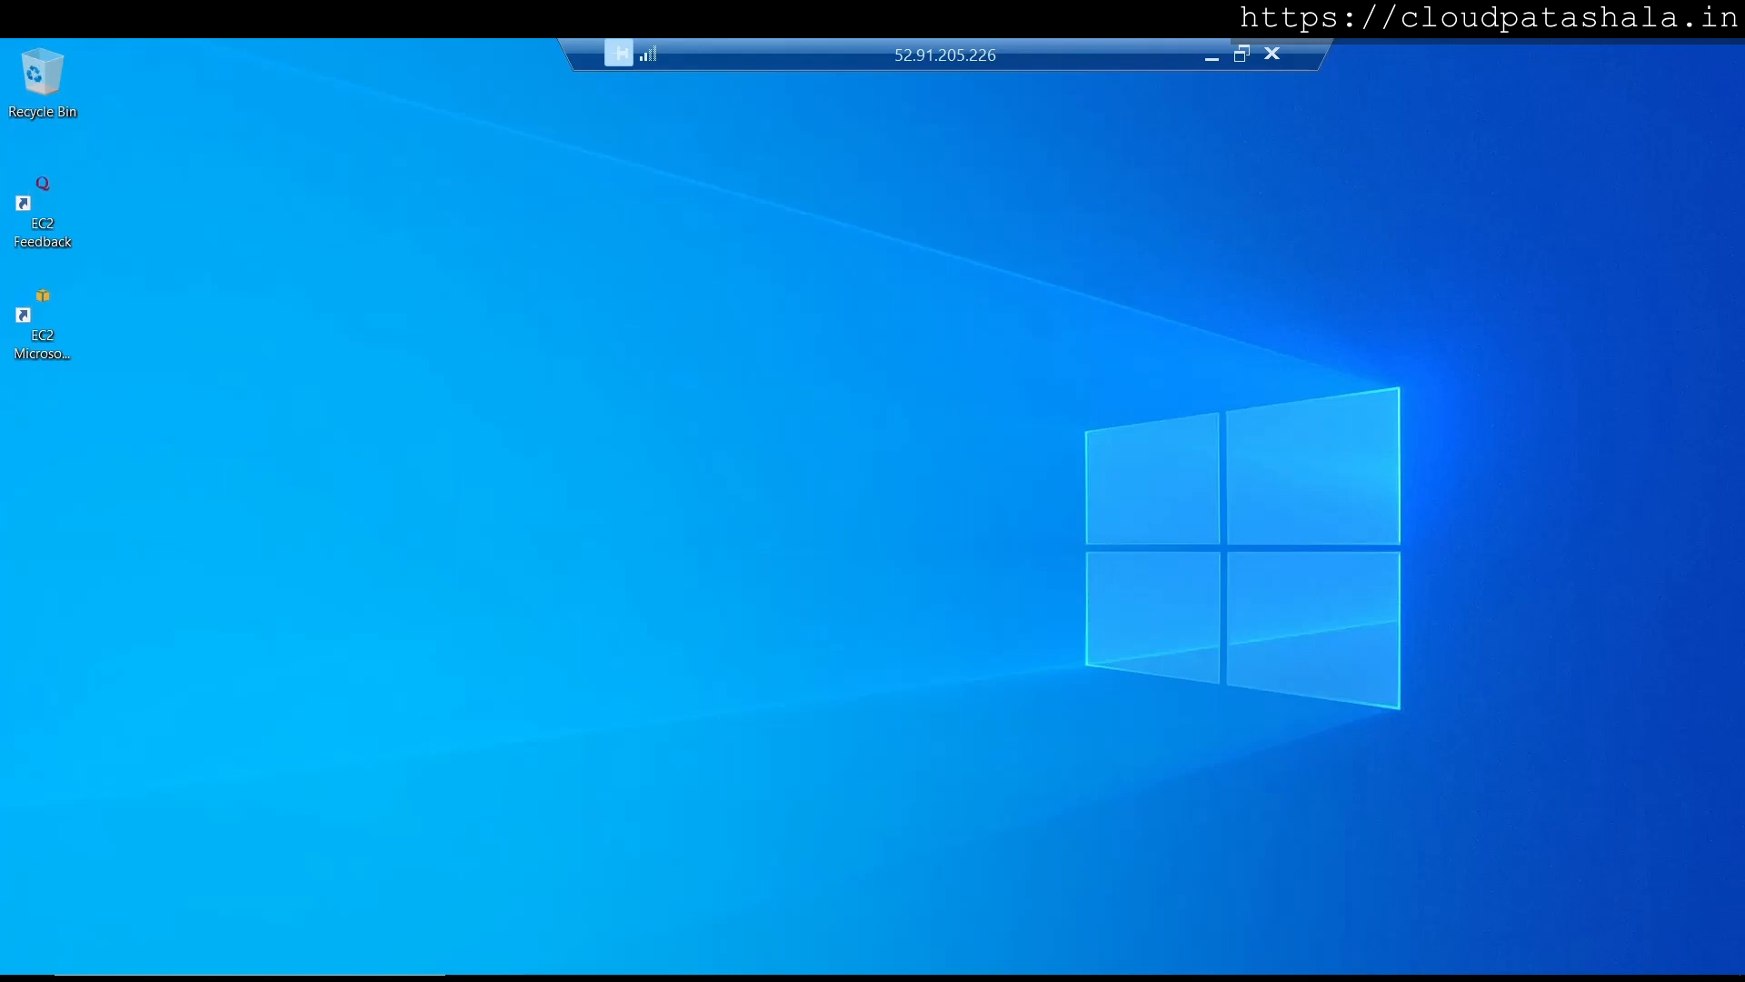
right_click(716, 246)
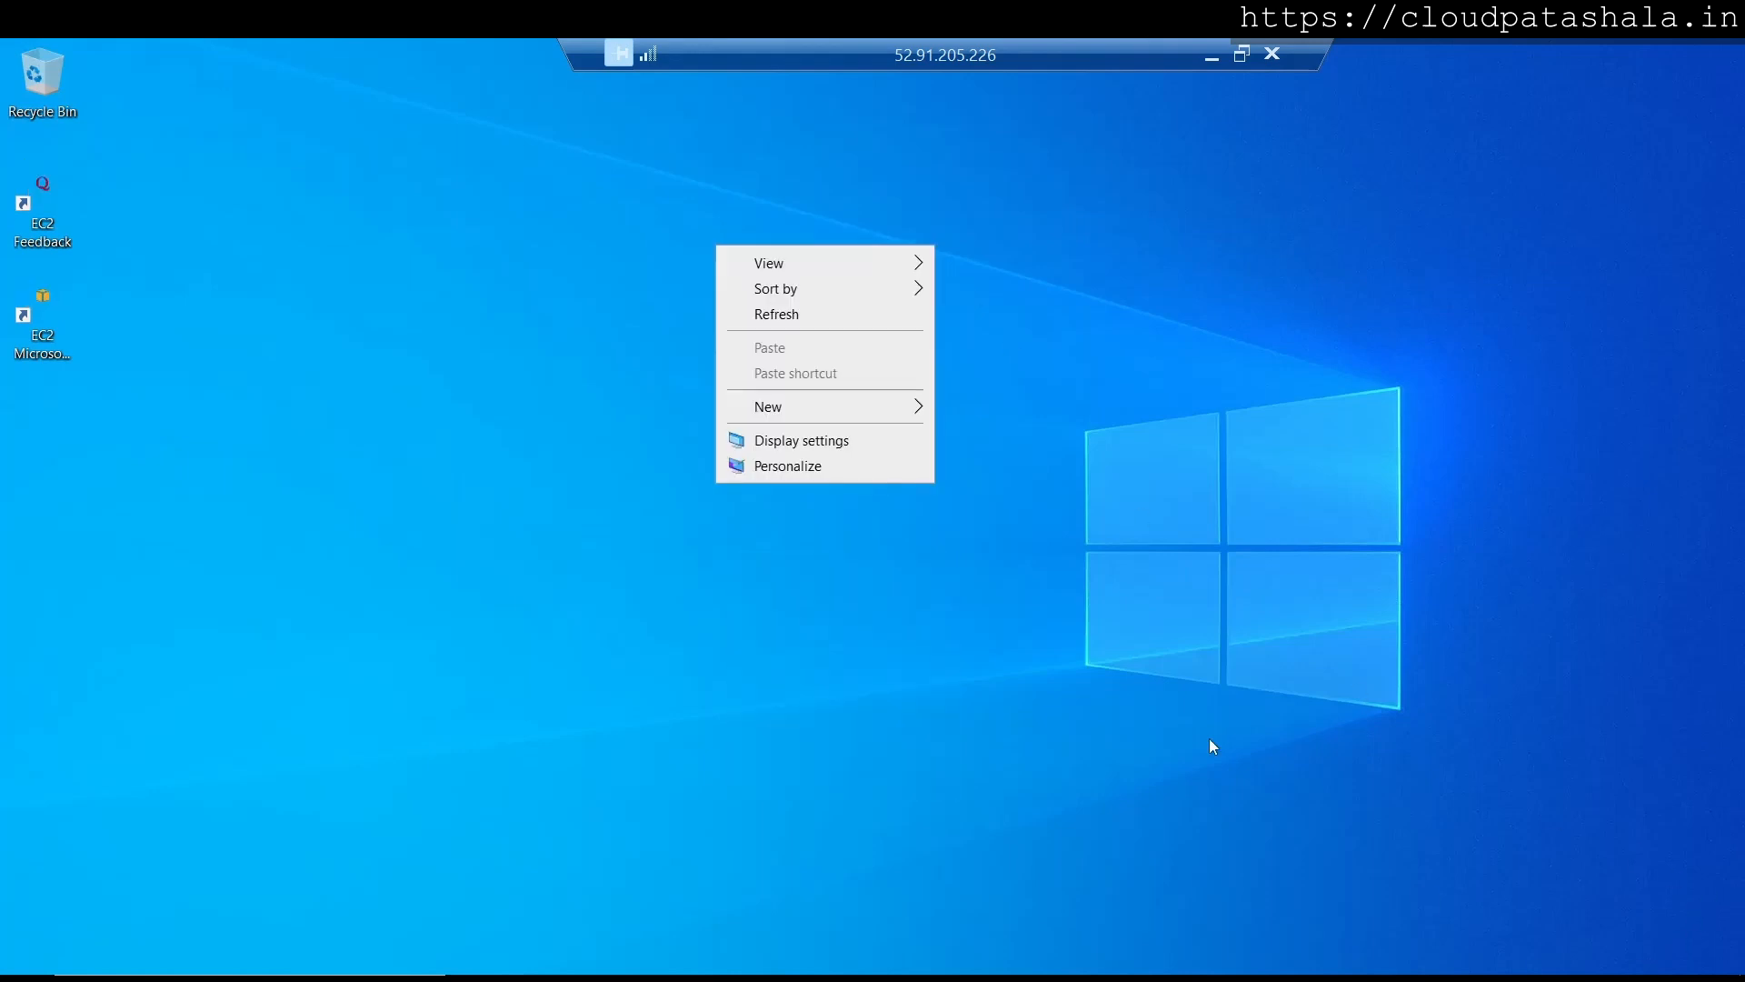
left_click(847, 318)
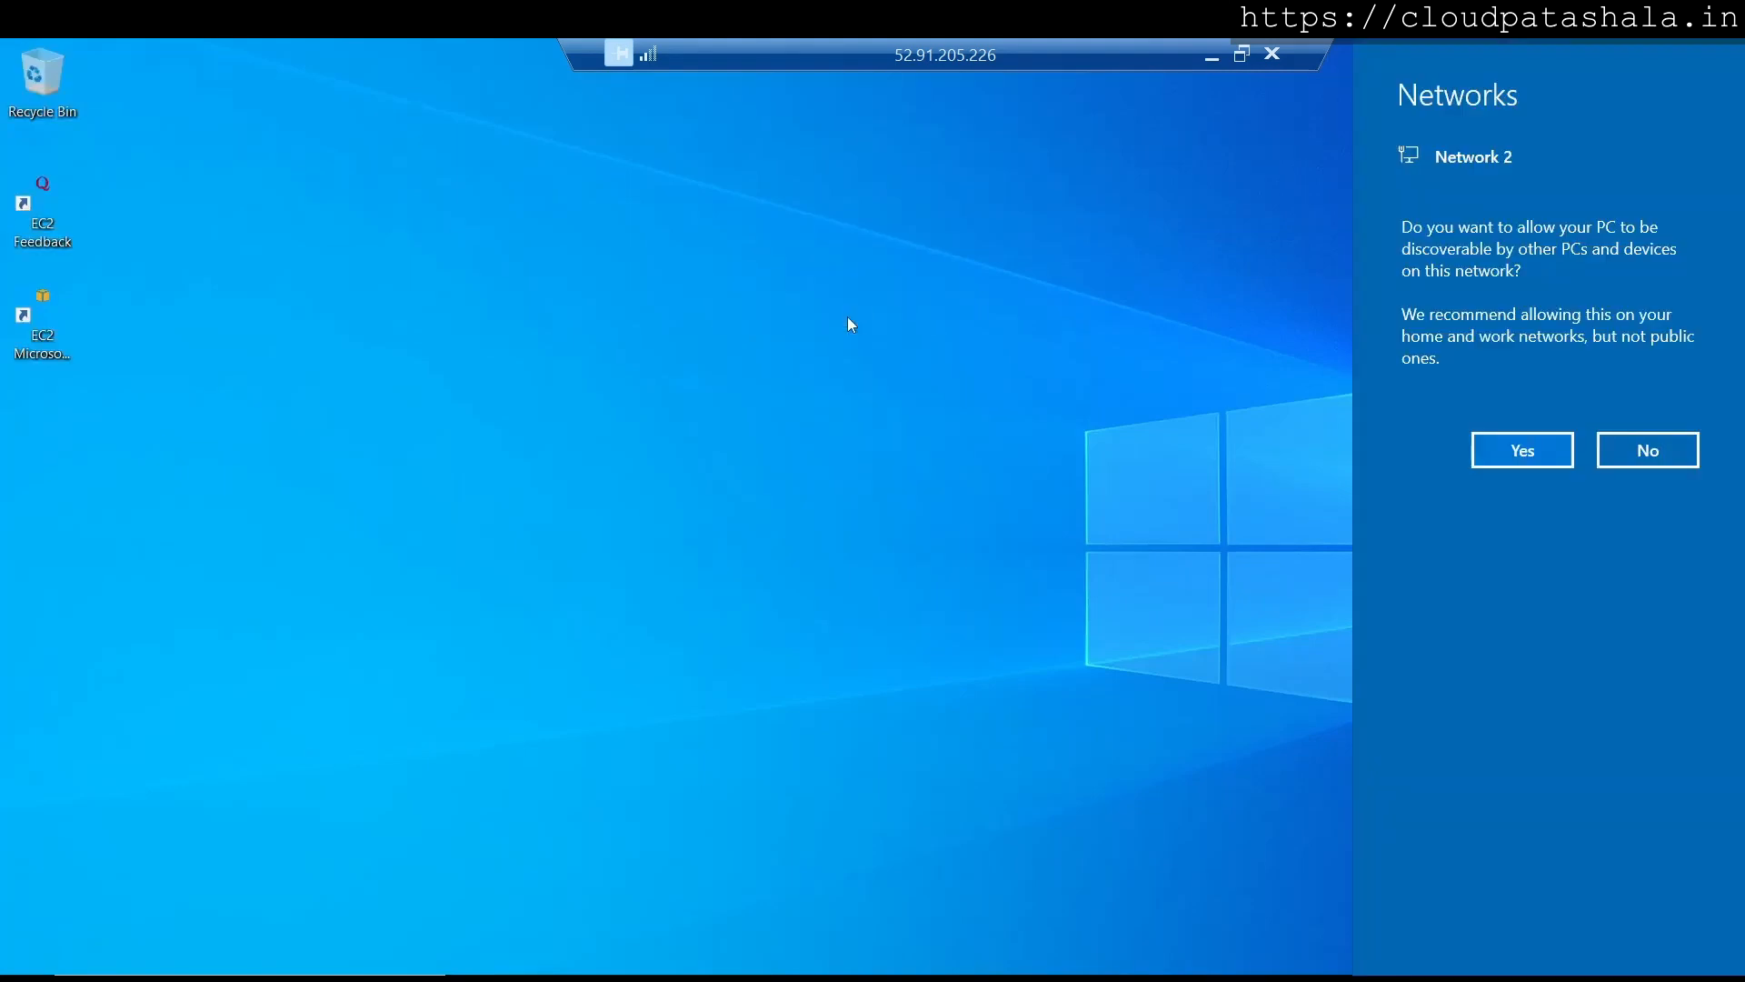
left_click(1495, 462)
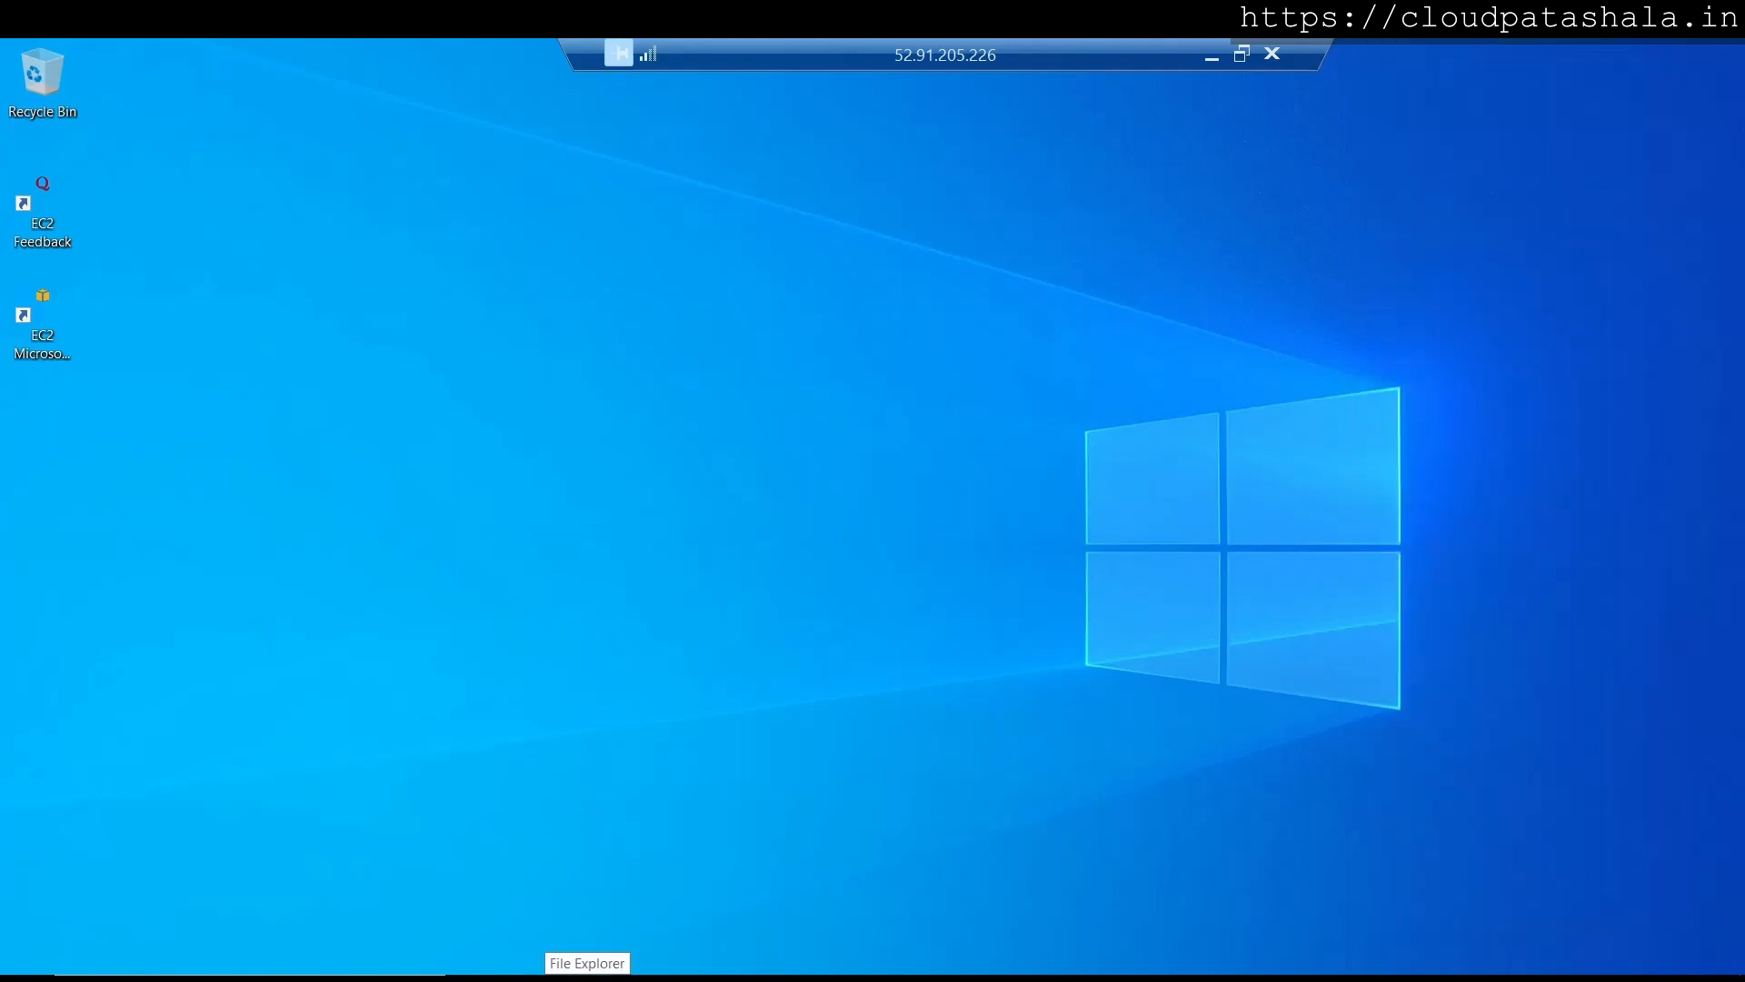
Open the properties of This PC from File Explorer and check the server's Windows edition
left_click(588, 978)
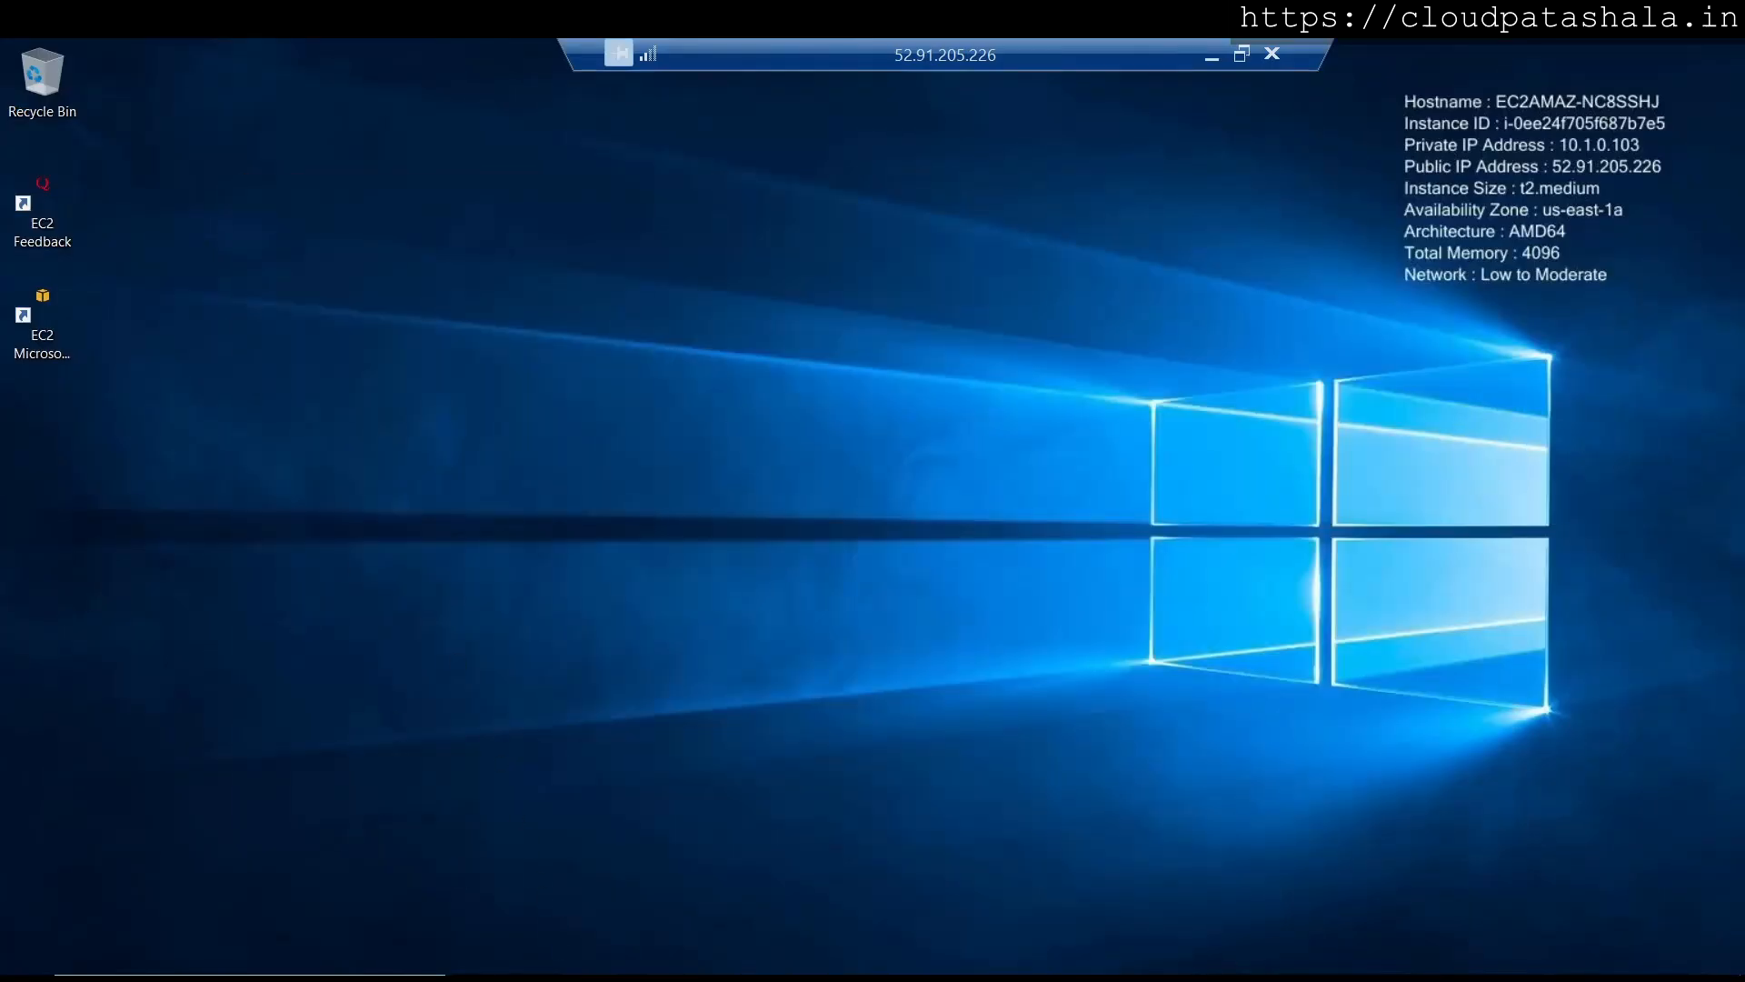
left_click(589, 978)
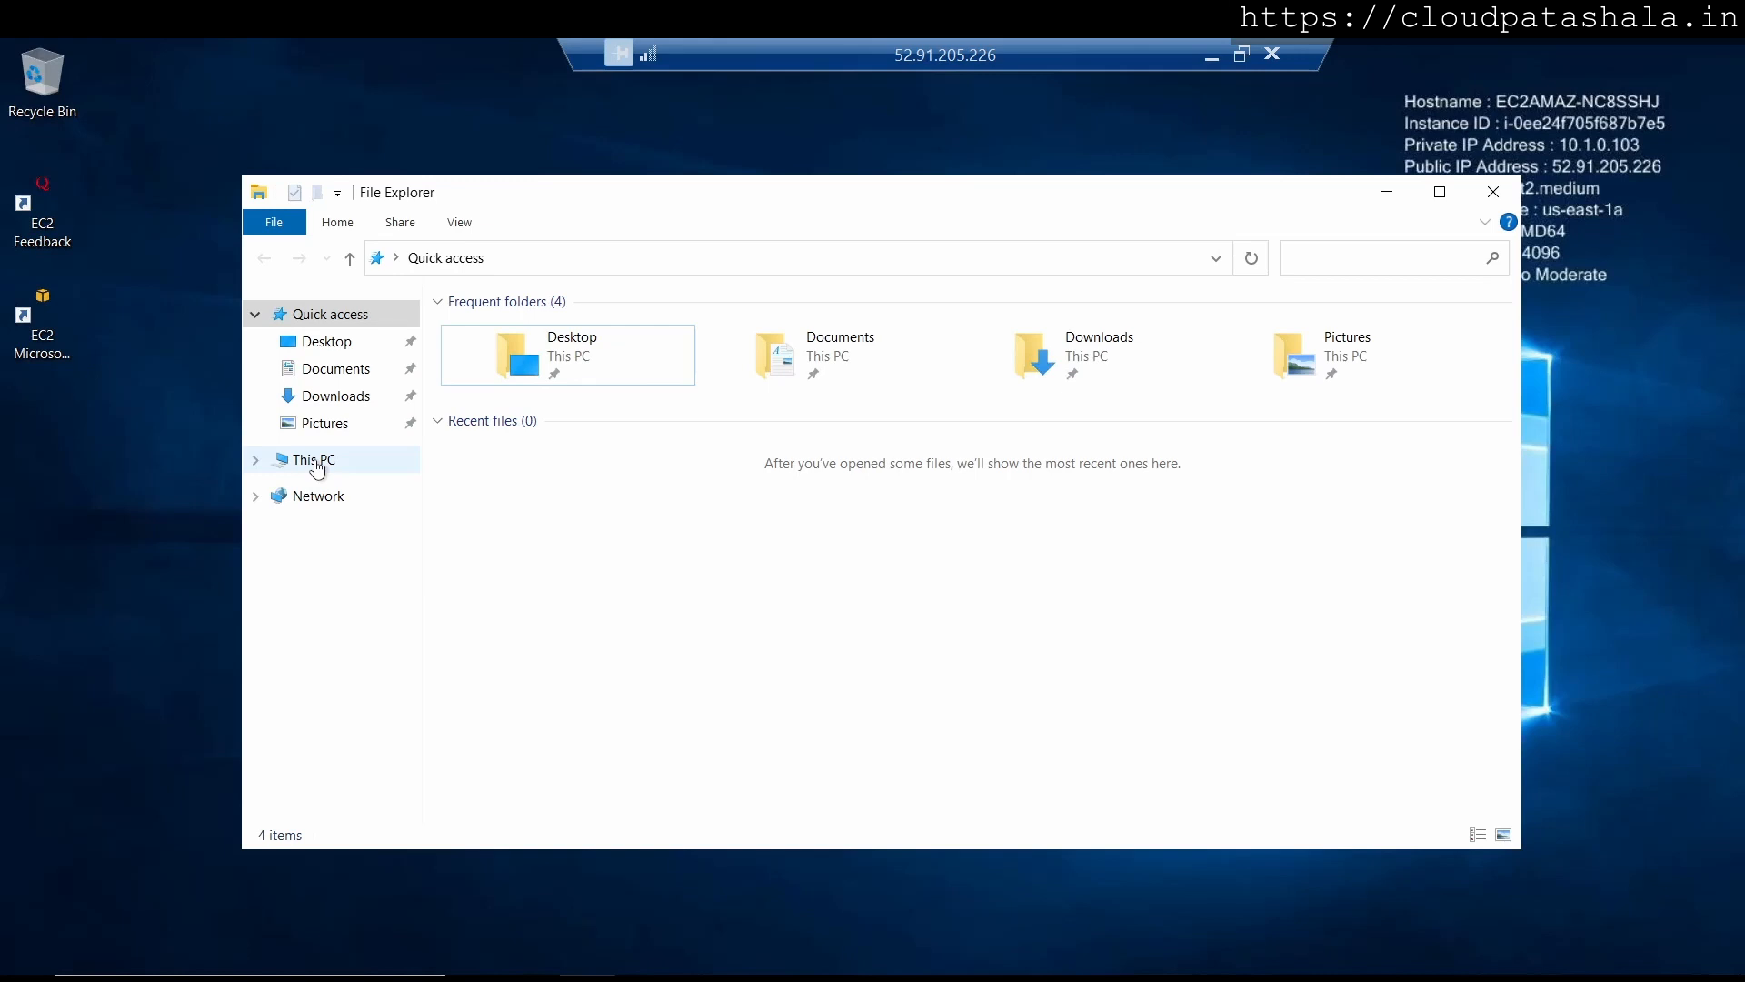
right_click(317, 468)
left_click(284, 769)
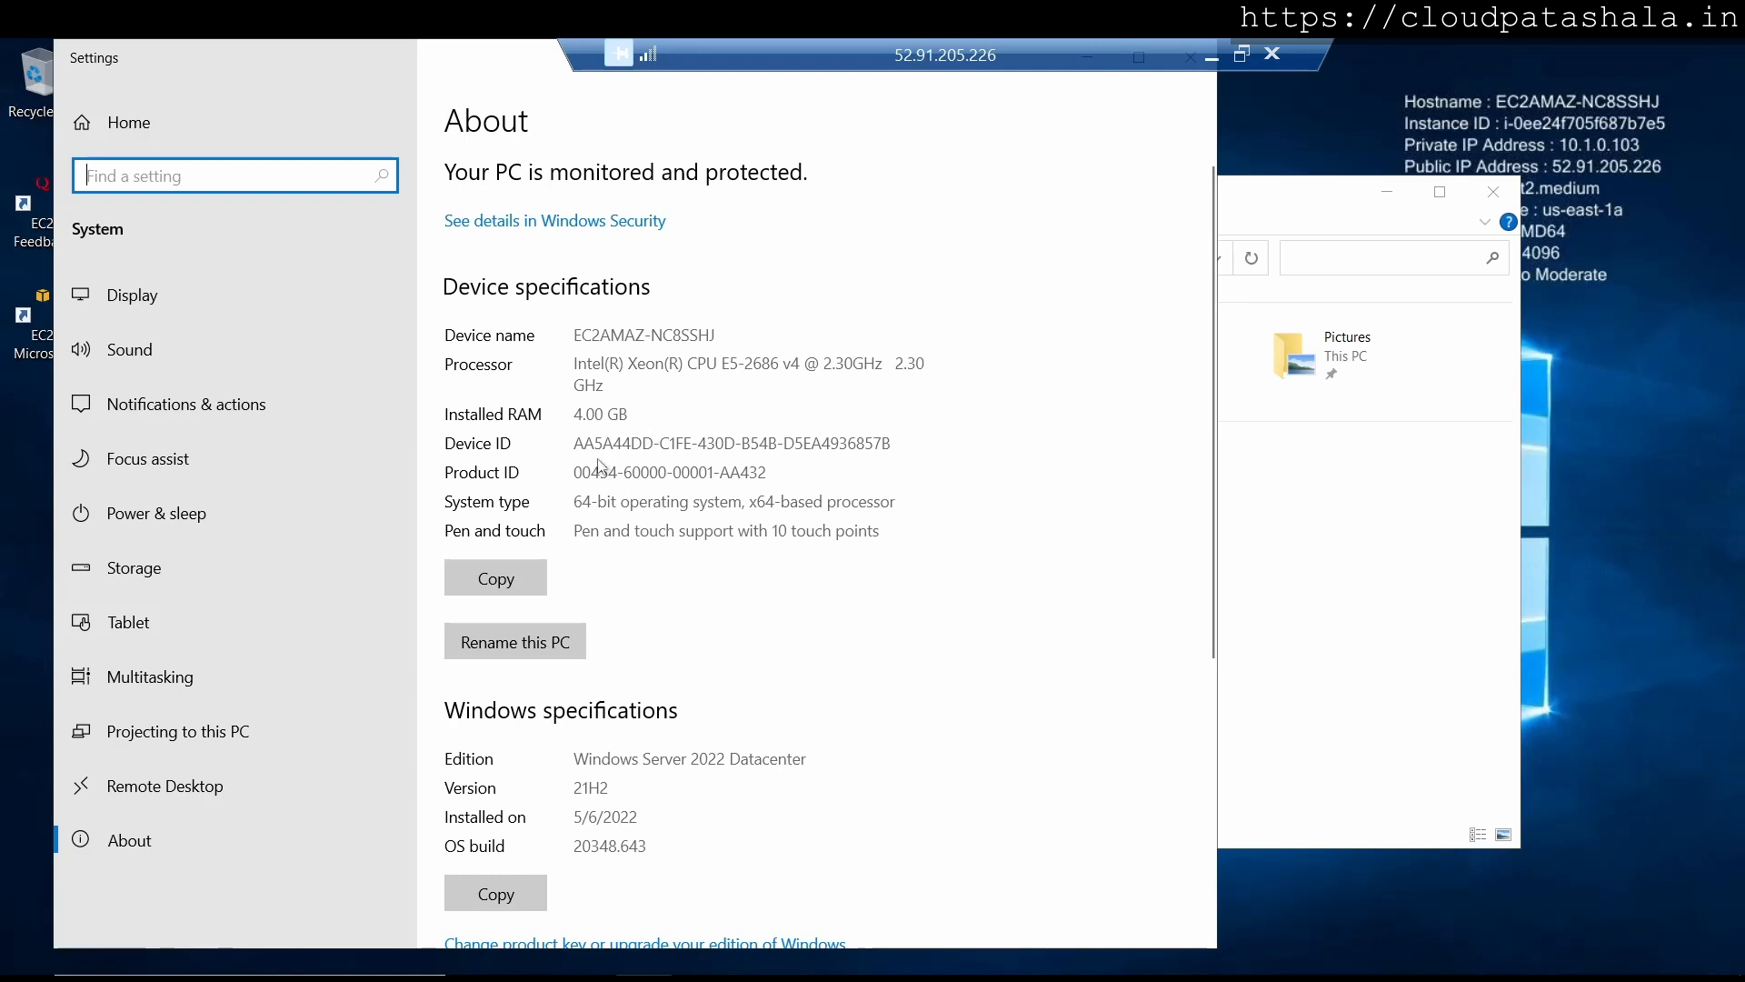
left_click_drag(792, 758, 610, 758)
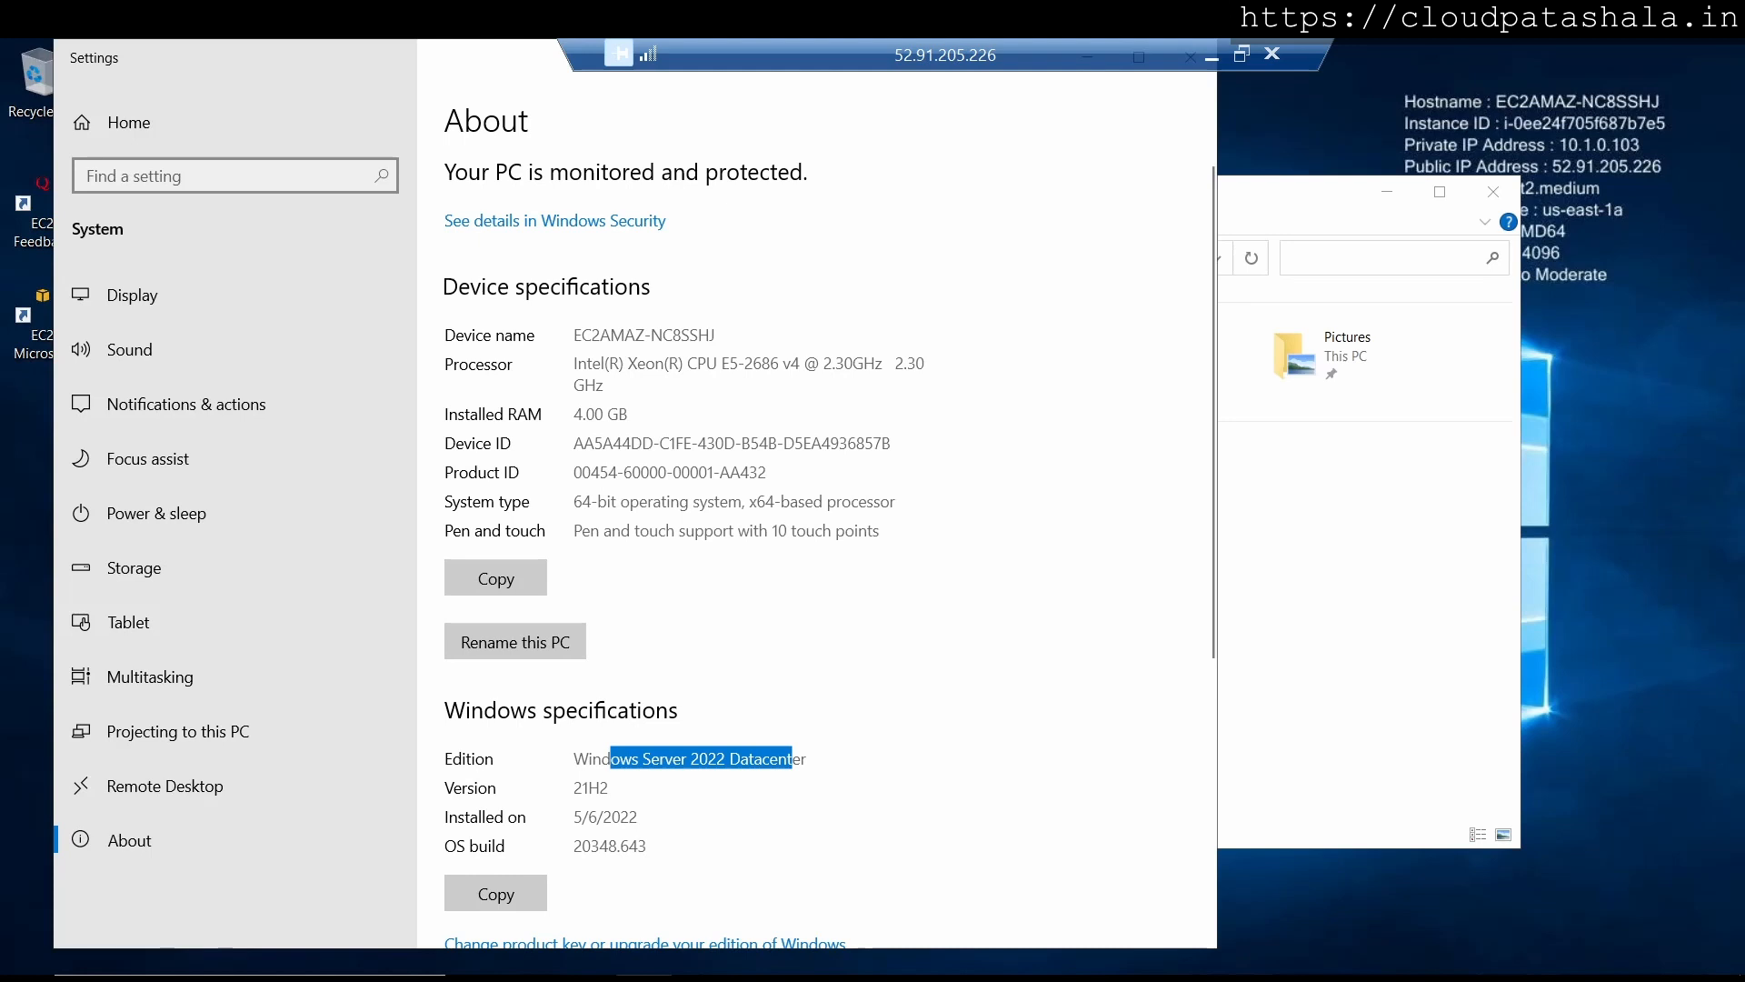
Close the About settings and File Explorer windows on the remote server and examine the instance details on the desktop wallpaper
scroll(818, 554, "down", 1)
key("alt+F4")
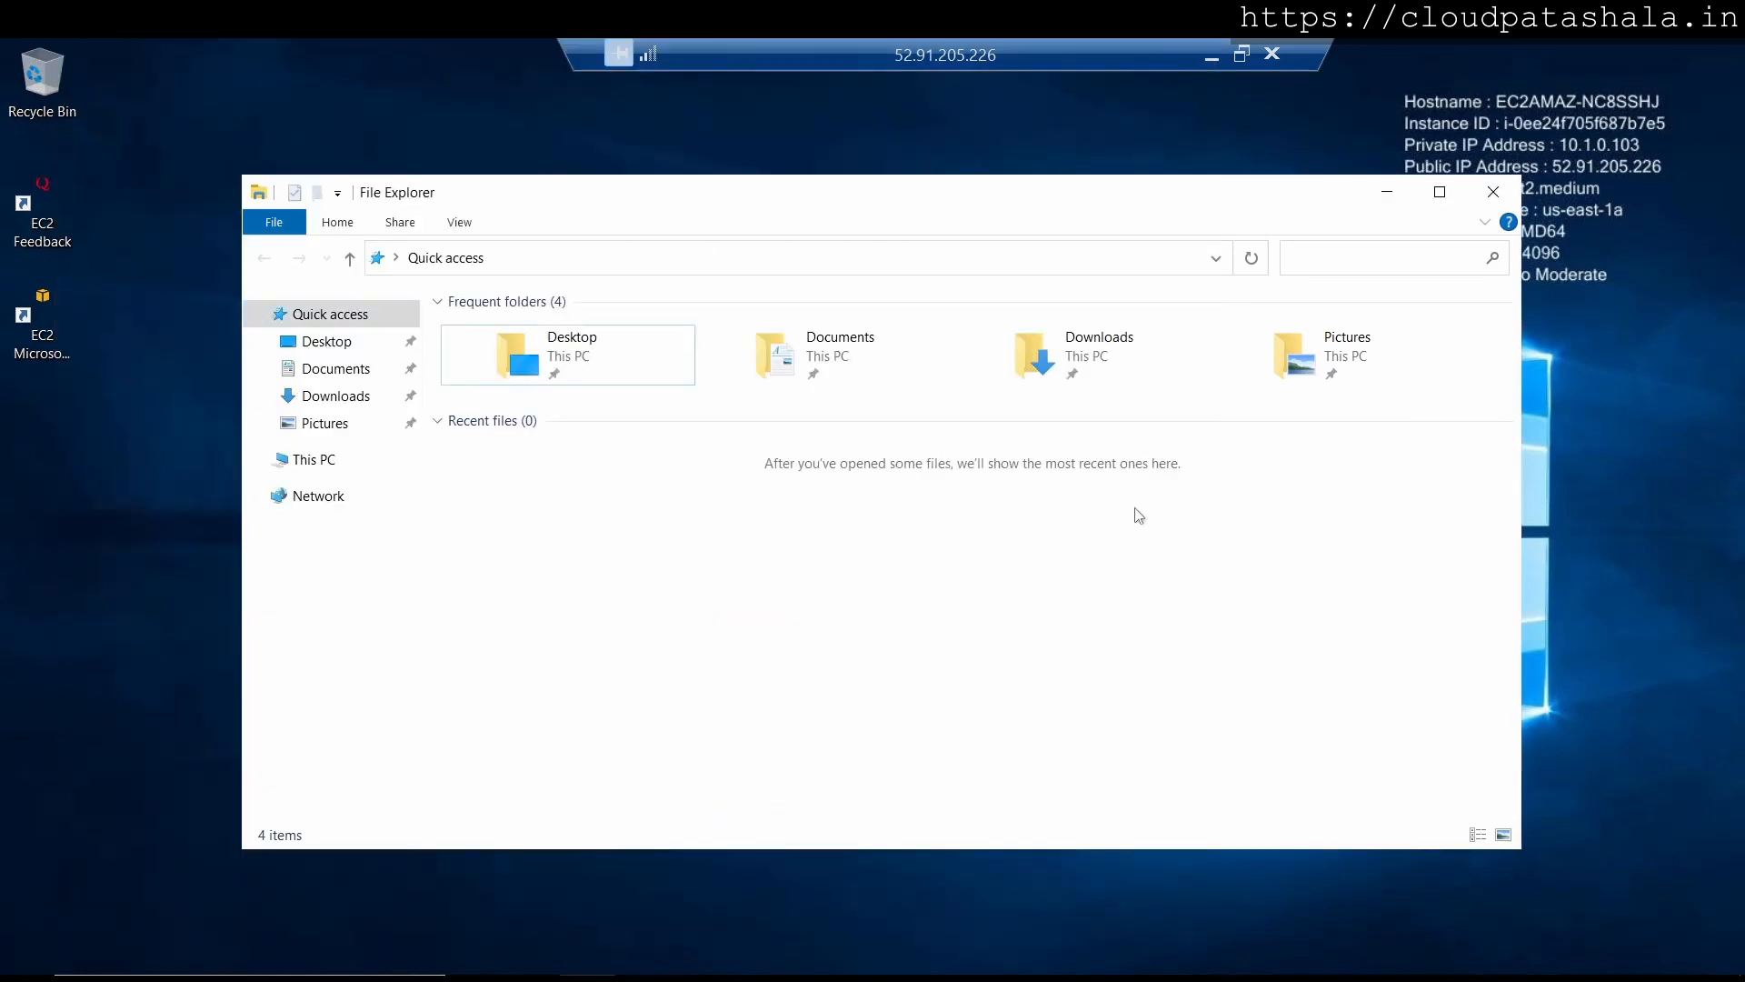
left_click(1500, 200)
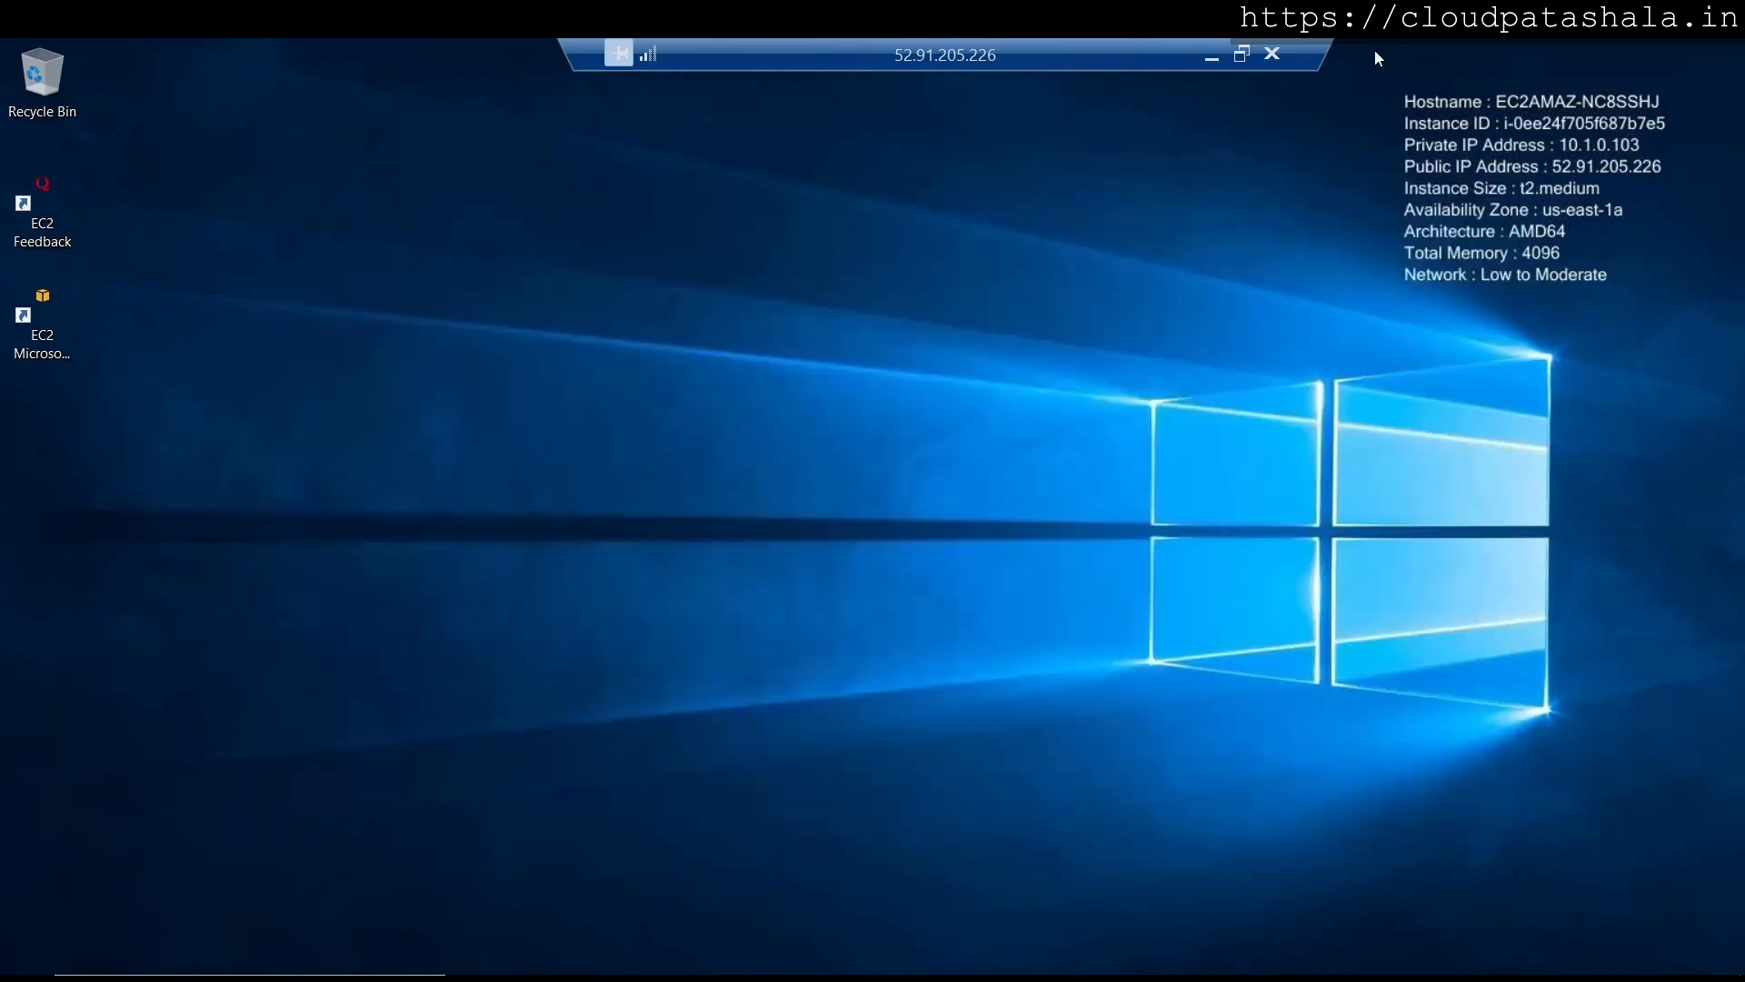
left_click_drag(1374, 51, 1694, 320)
left_click_drag(1644, 150, 1359, 160)
Open Task Manager in detailed view, examine the users, CPU and memory performance, and close it
right_click(749, 976)
left_click(831, 900)
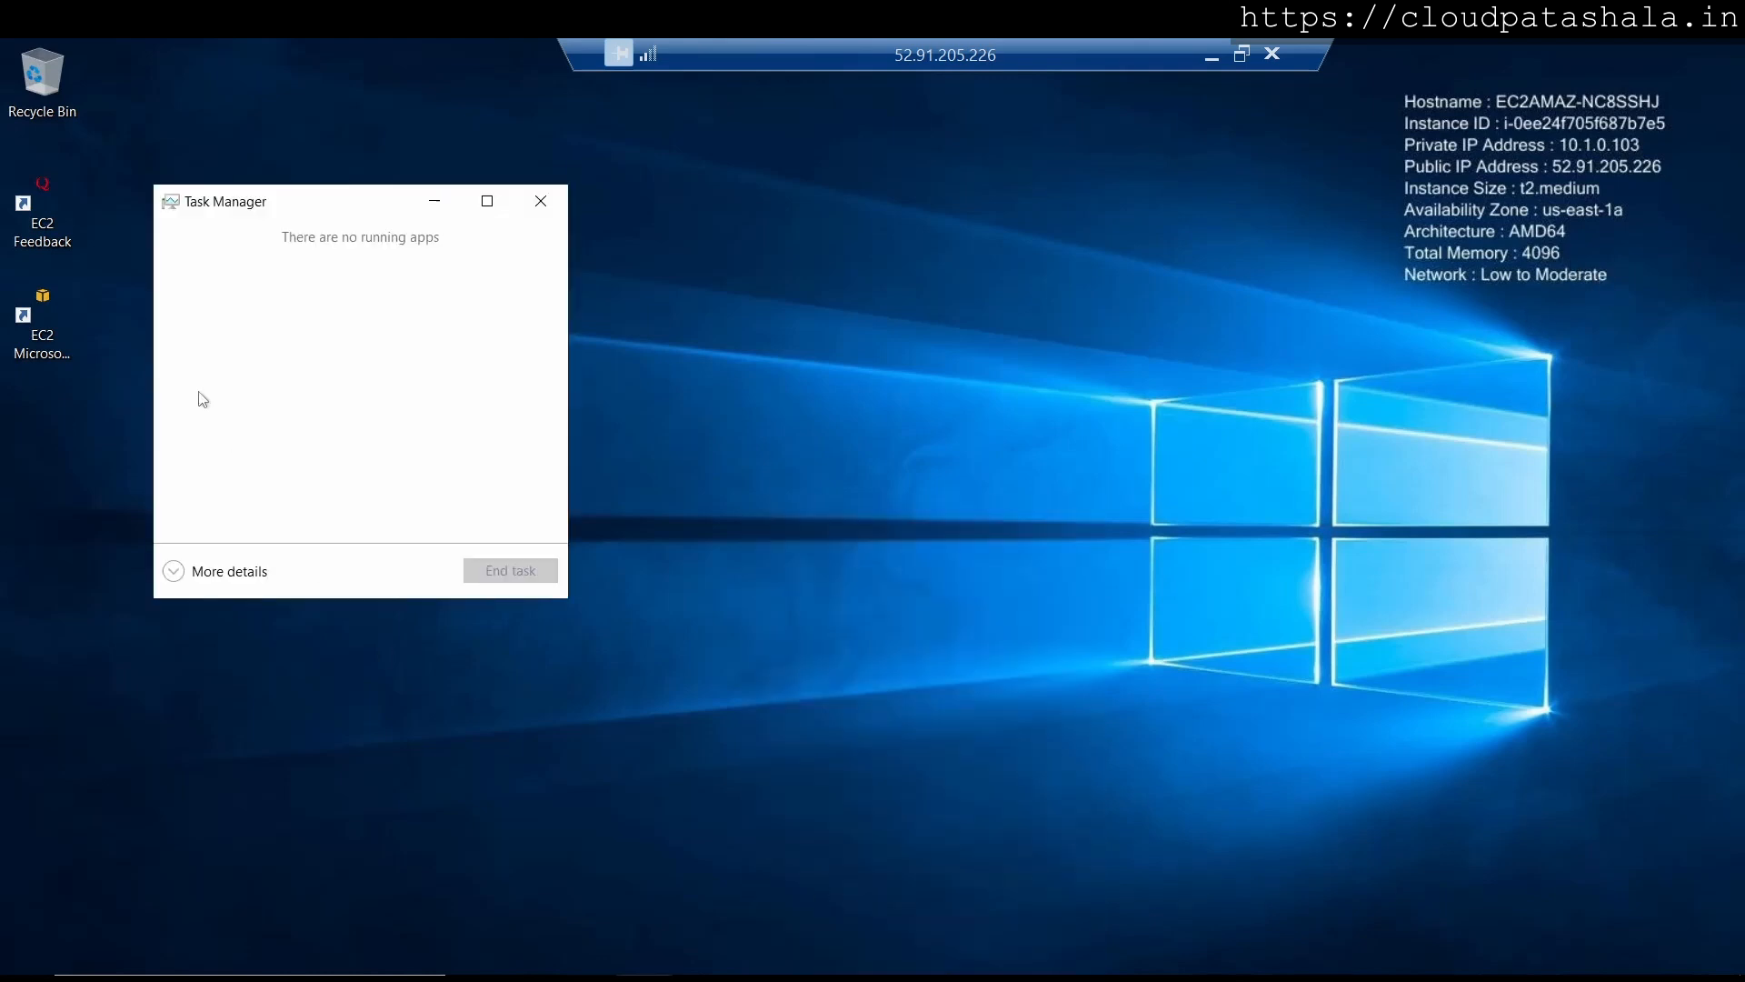
left_click(254, 573)
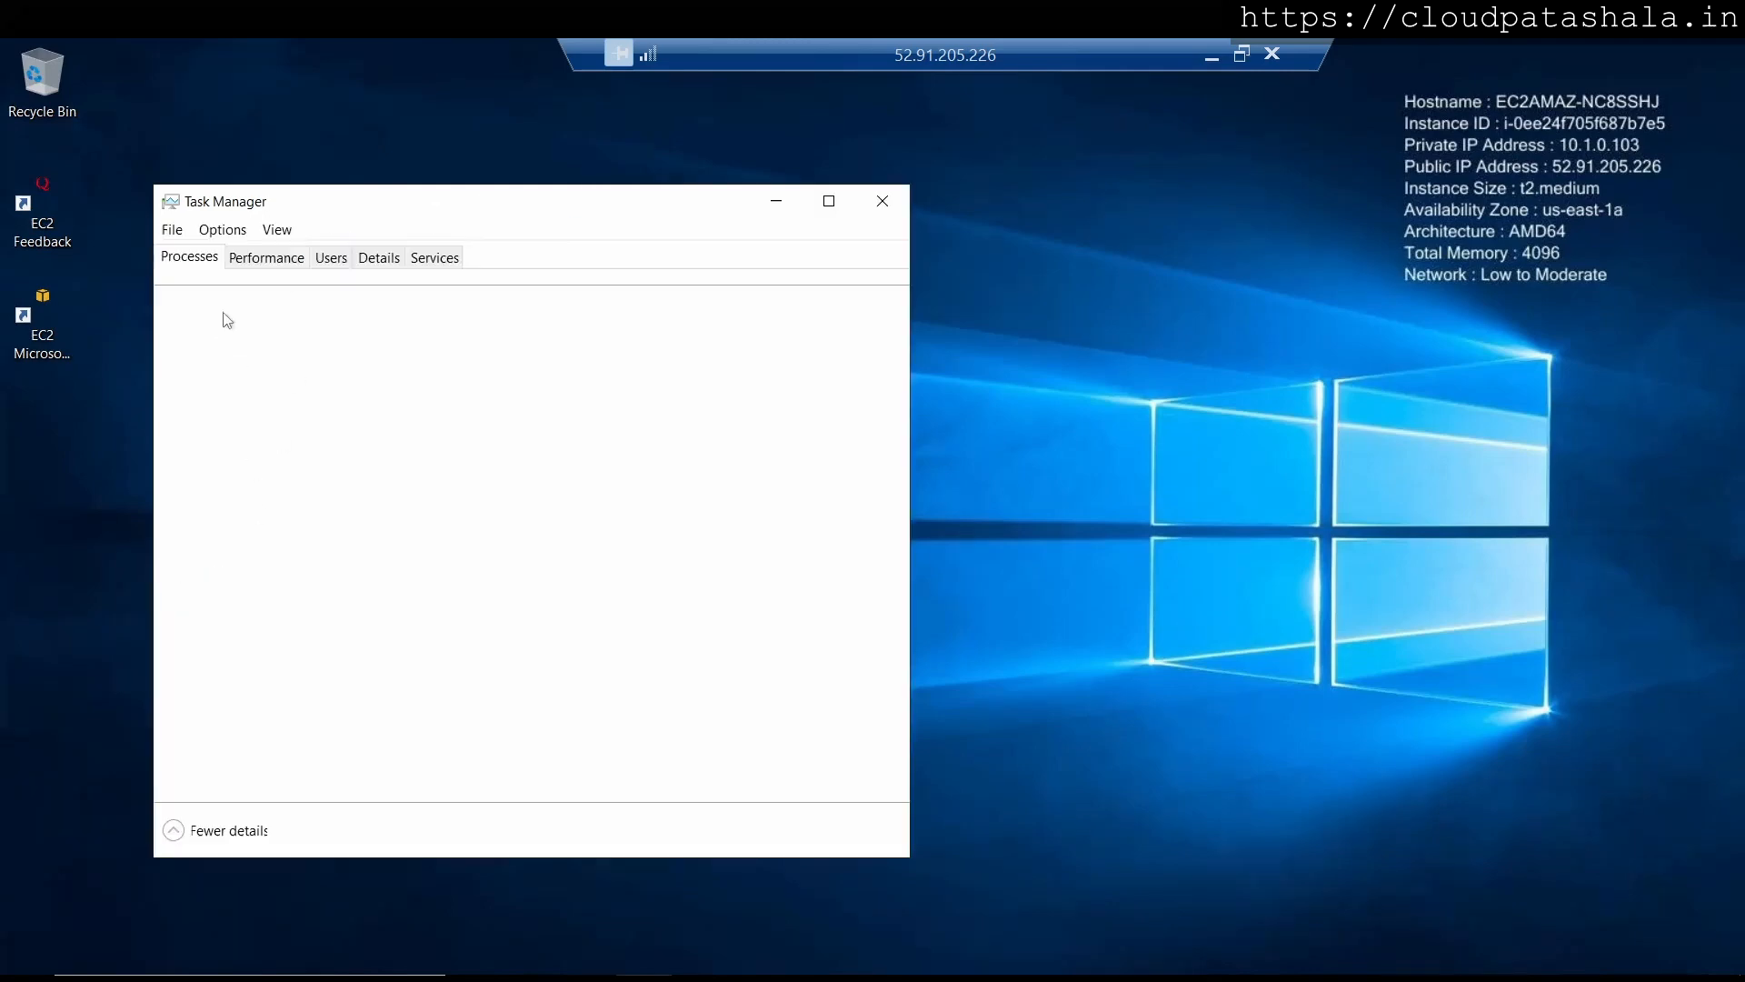
left_click(278, 262)
left_click(345, 264)
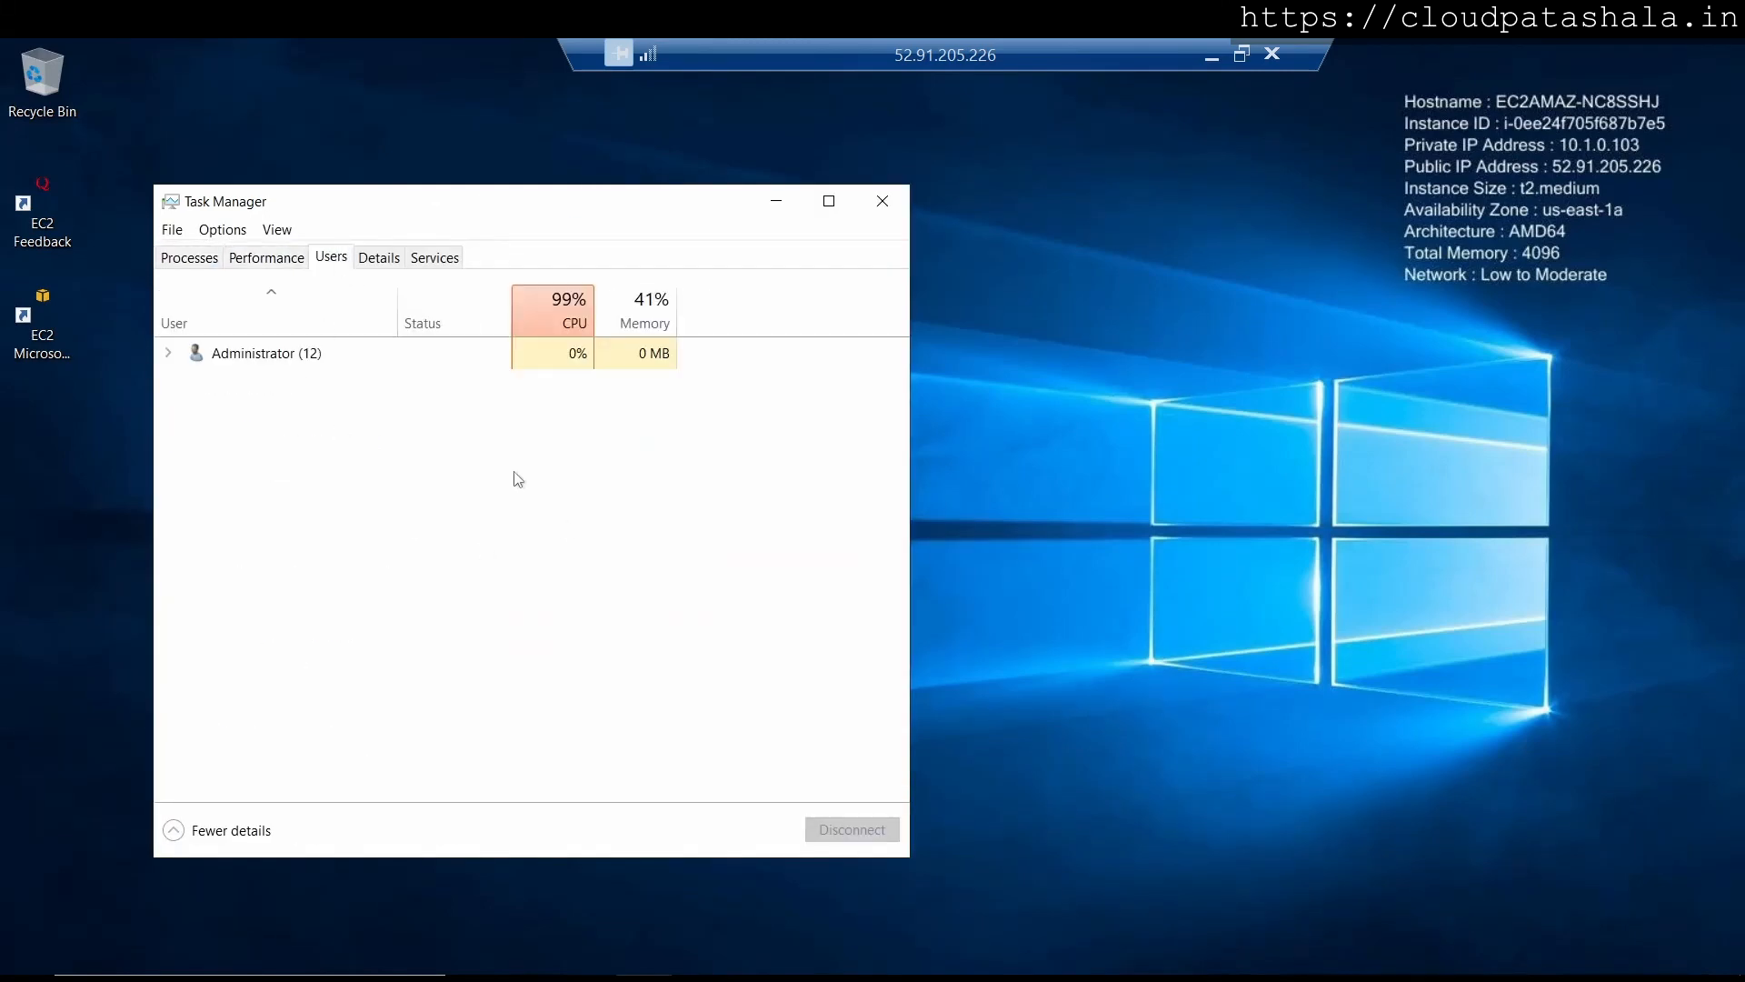
left_click(255, 261)
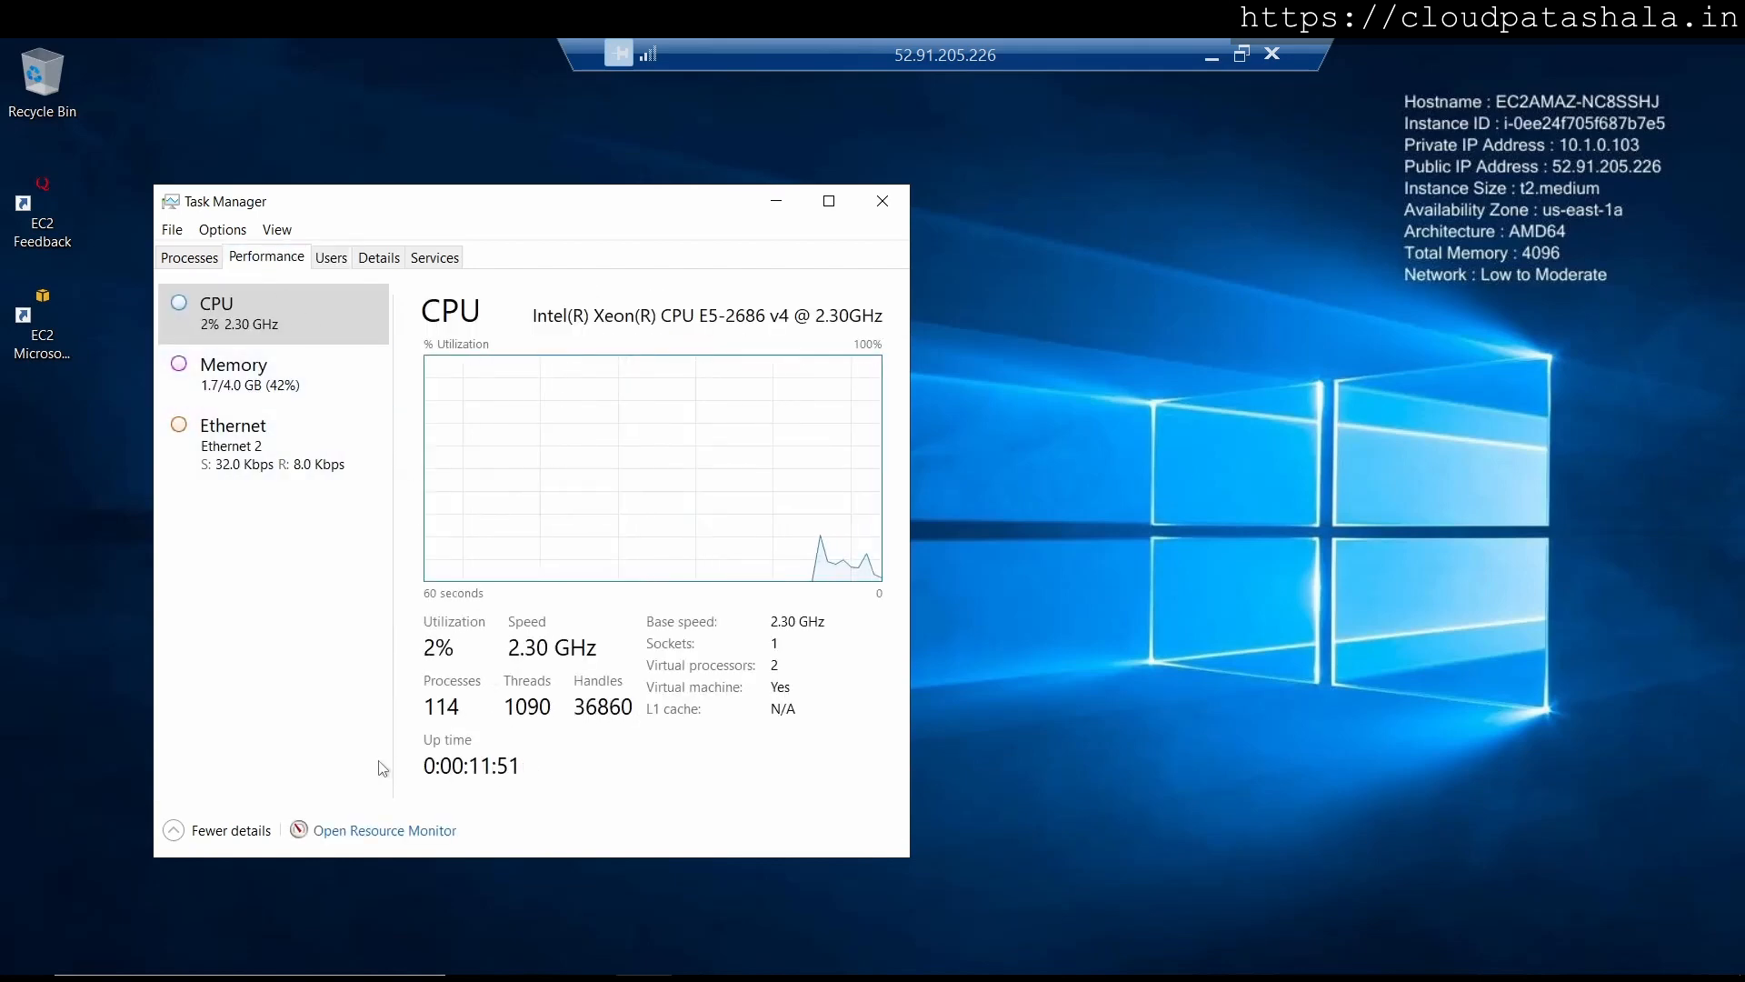
left_click(270, 368)
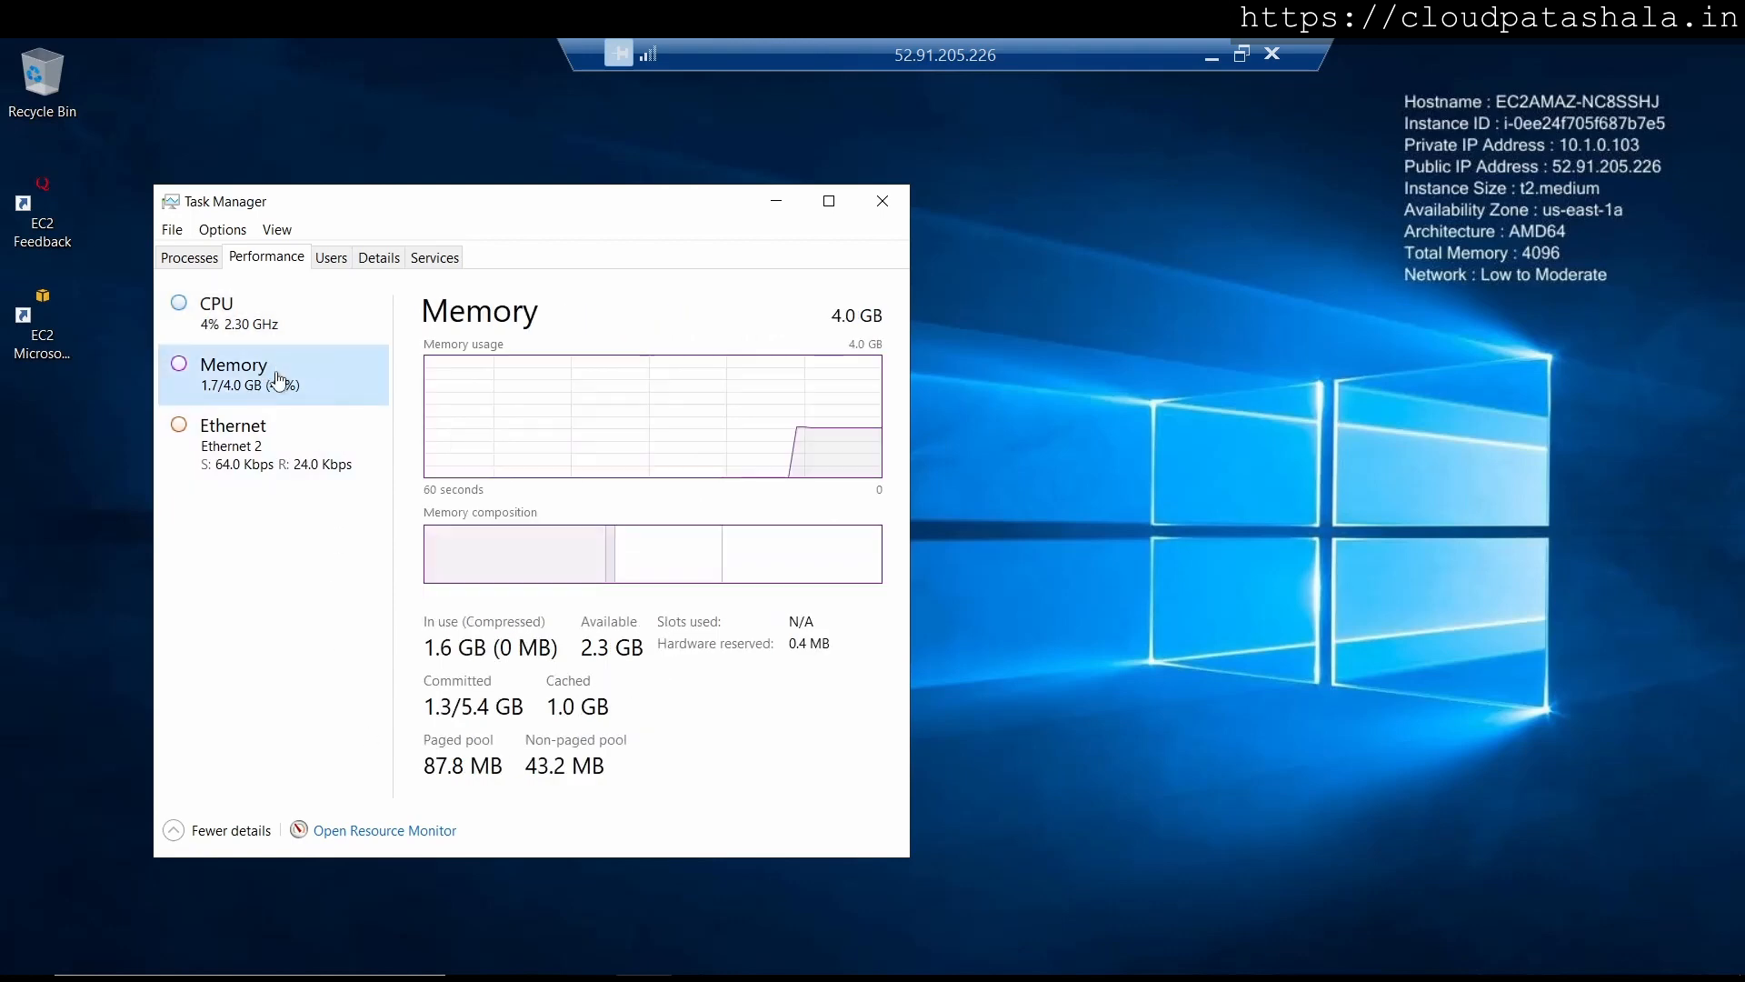
left_click(883, 202)
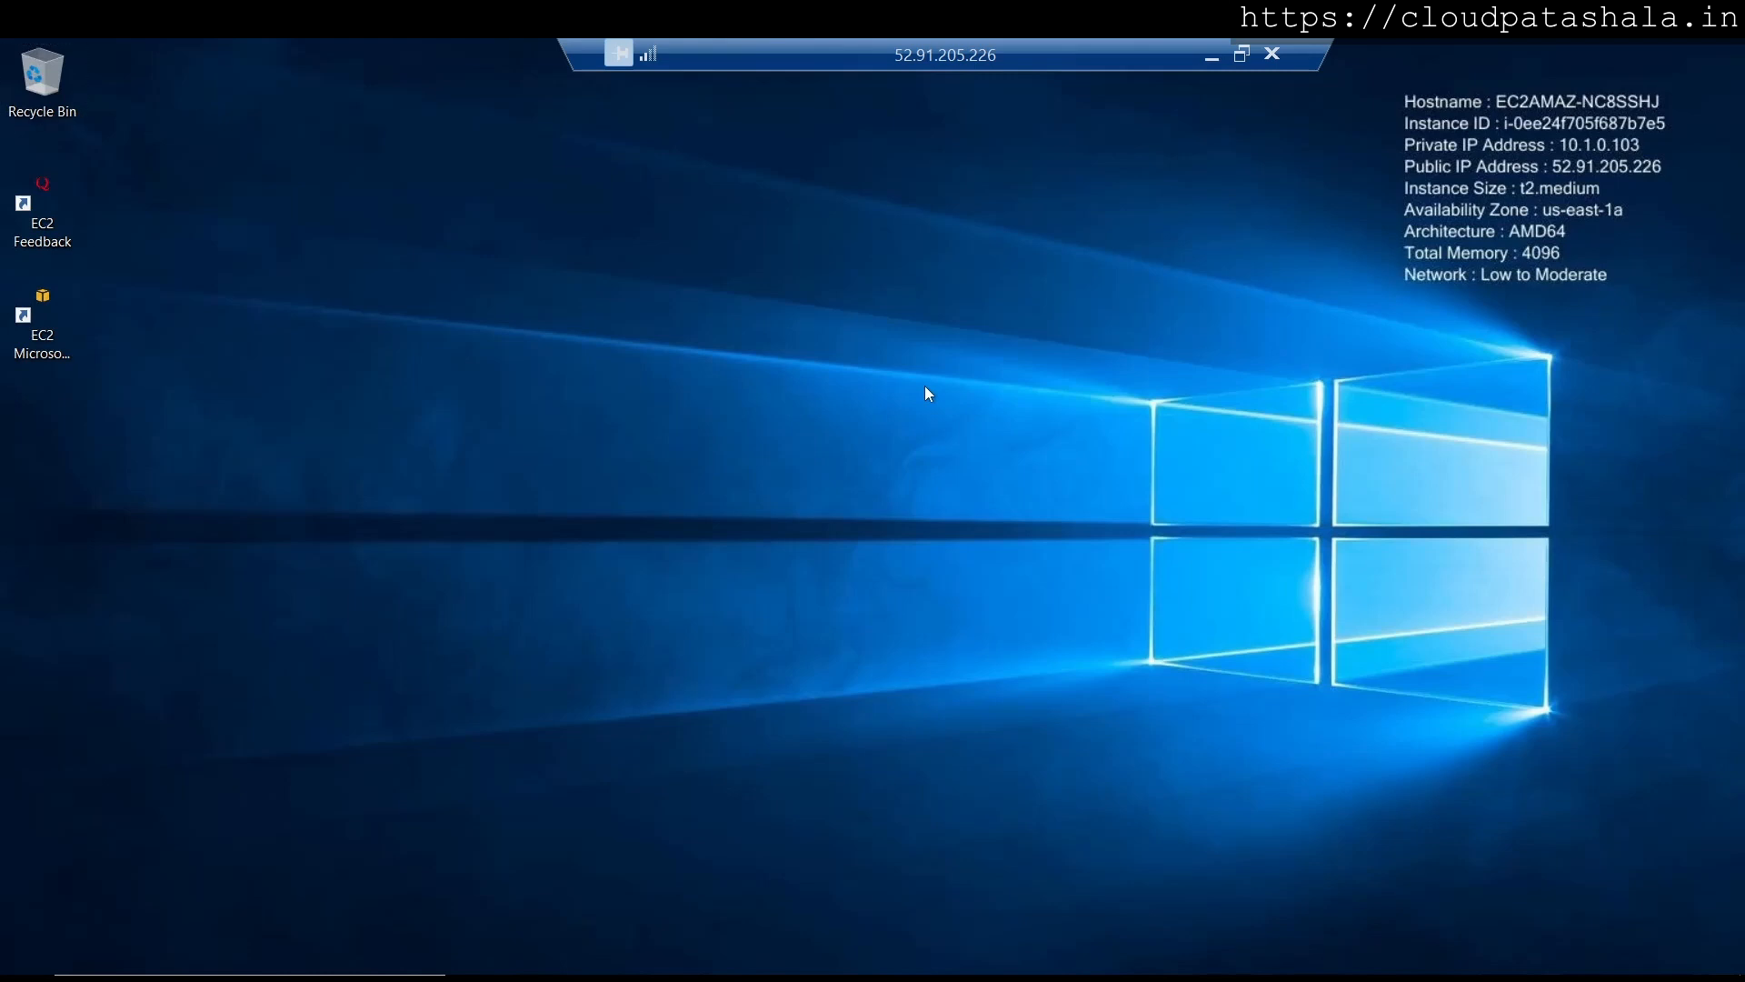
View the shut down and sign out options, and end the remote session by running the logoff command
key("super+r")
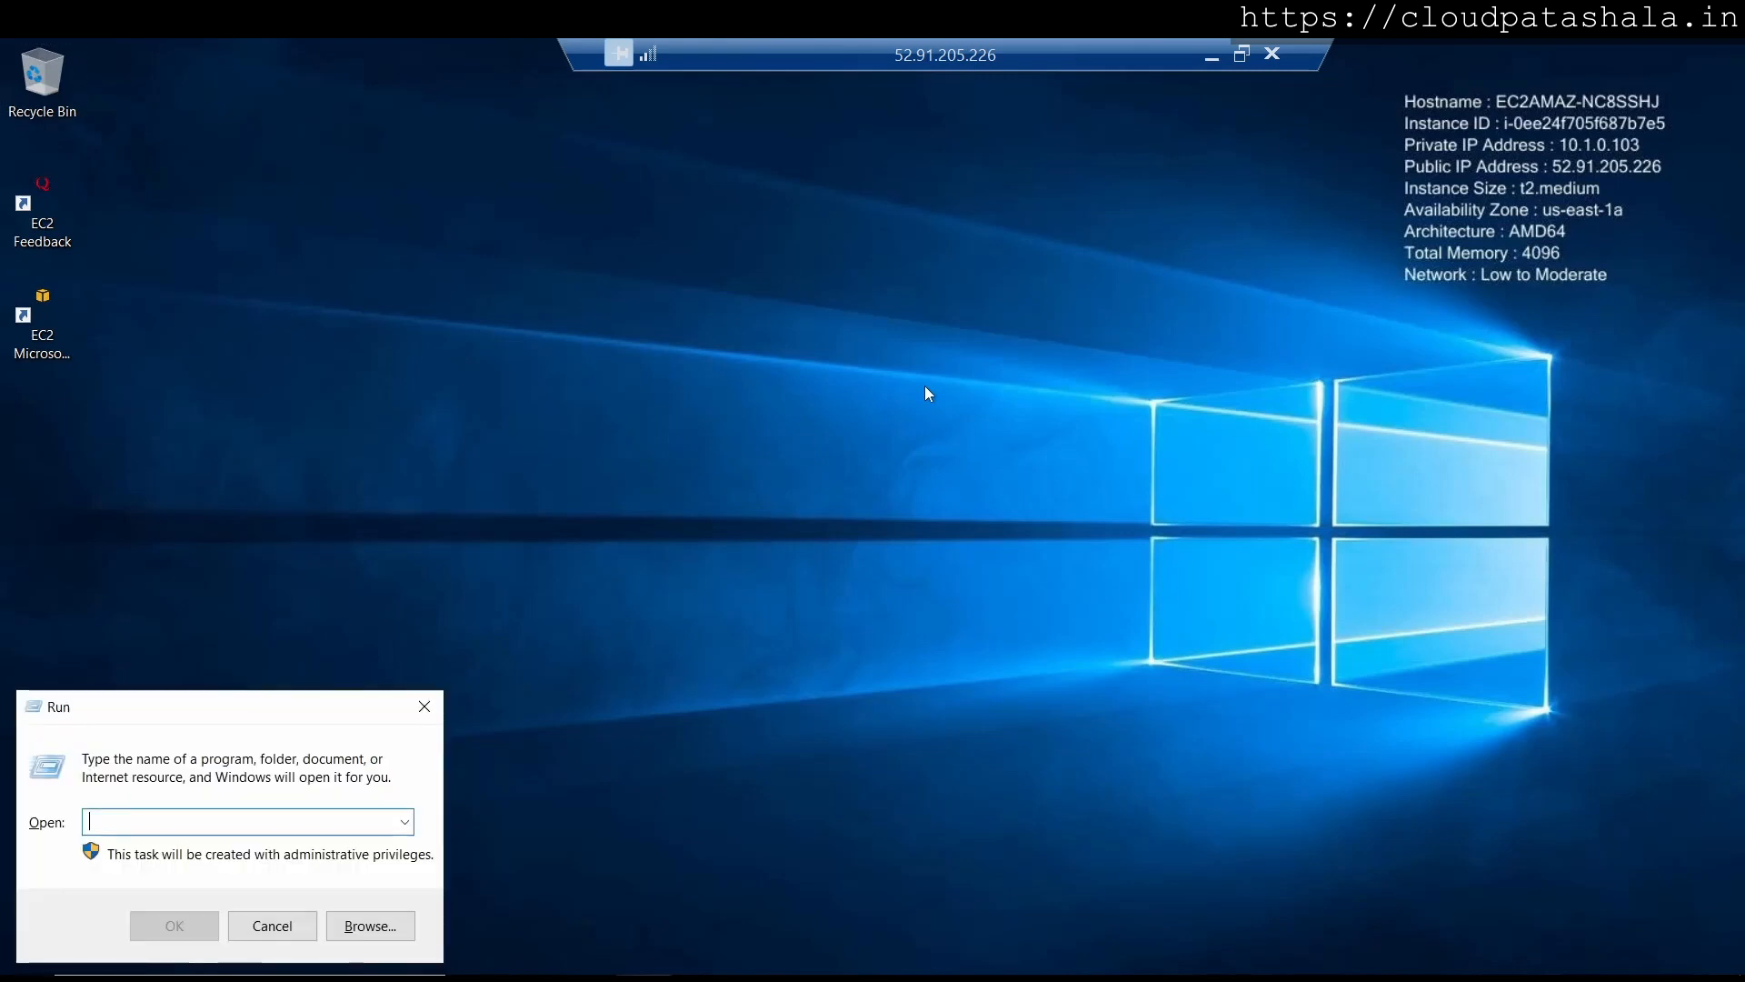
type("loo")
key("BackSpace")
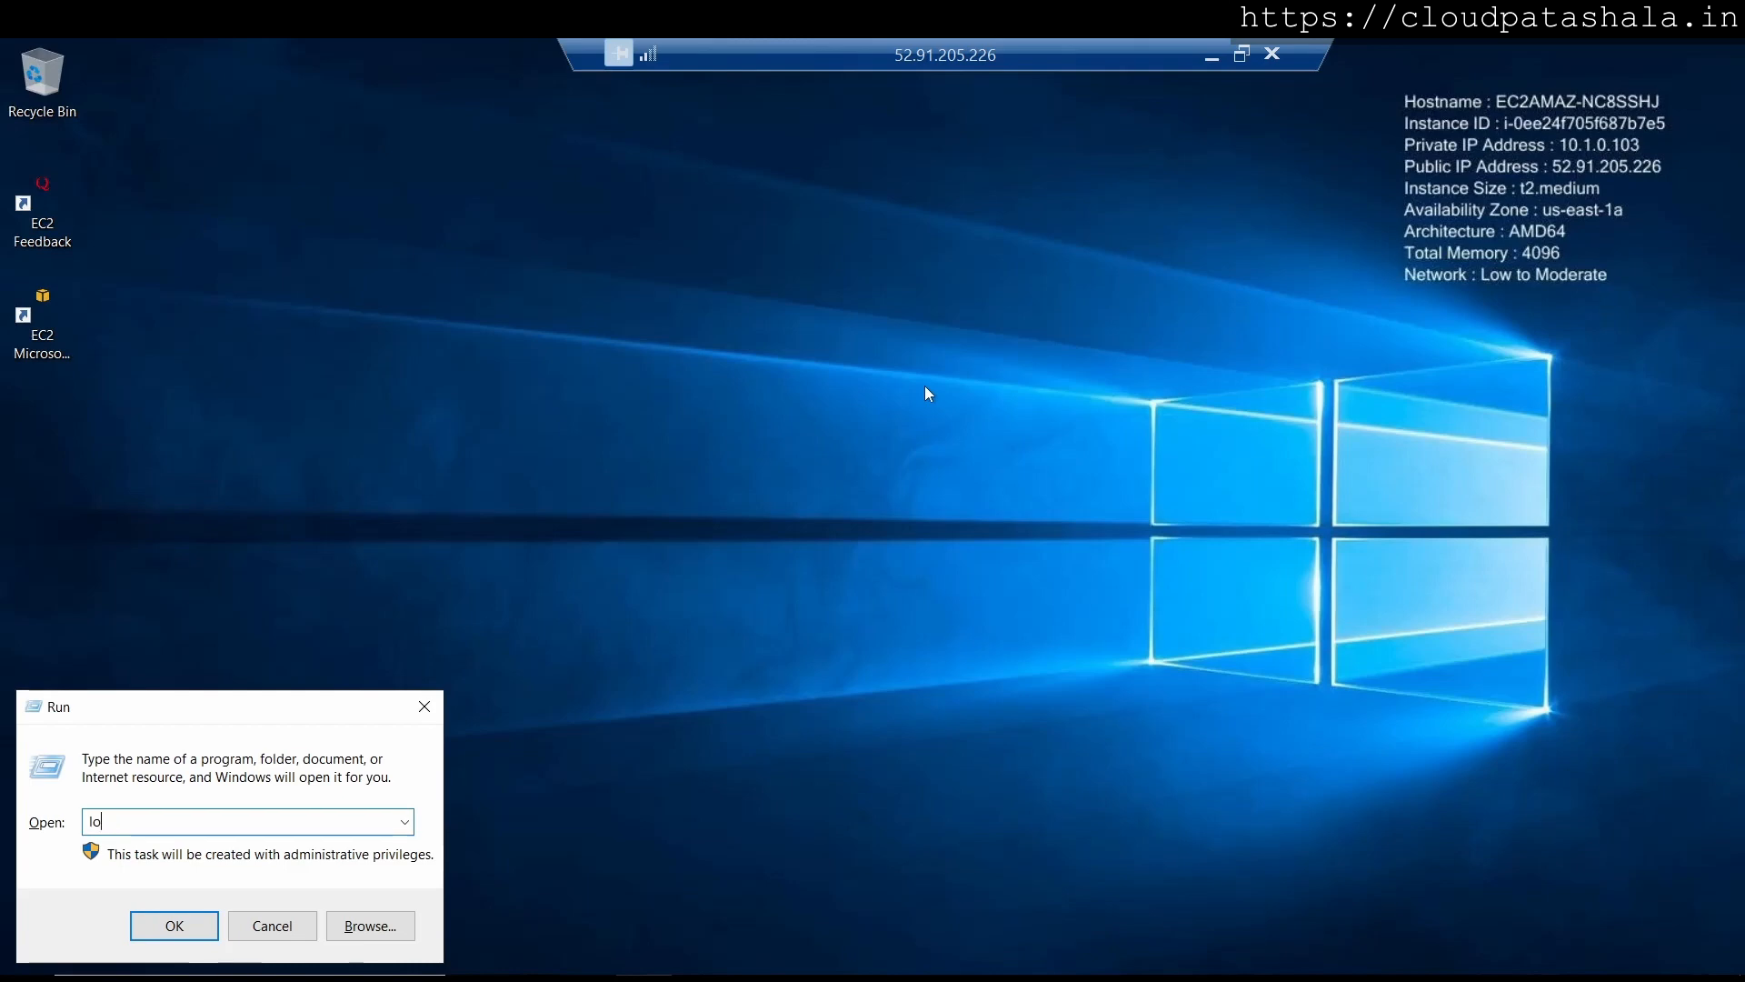
type("goff")
right_click(33, 965)
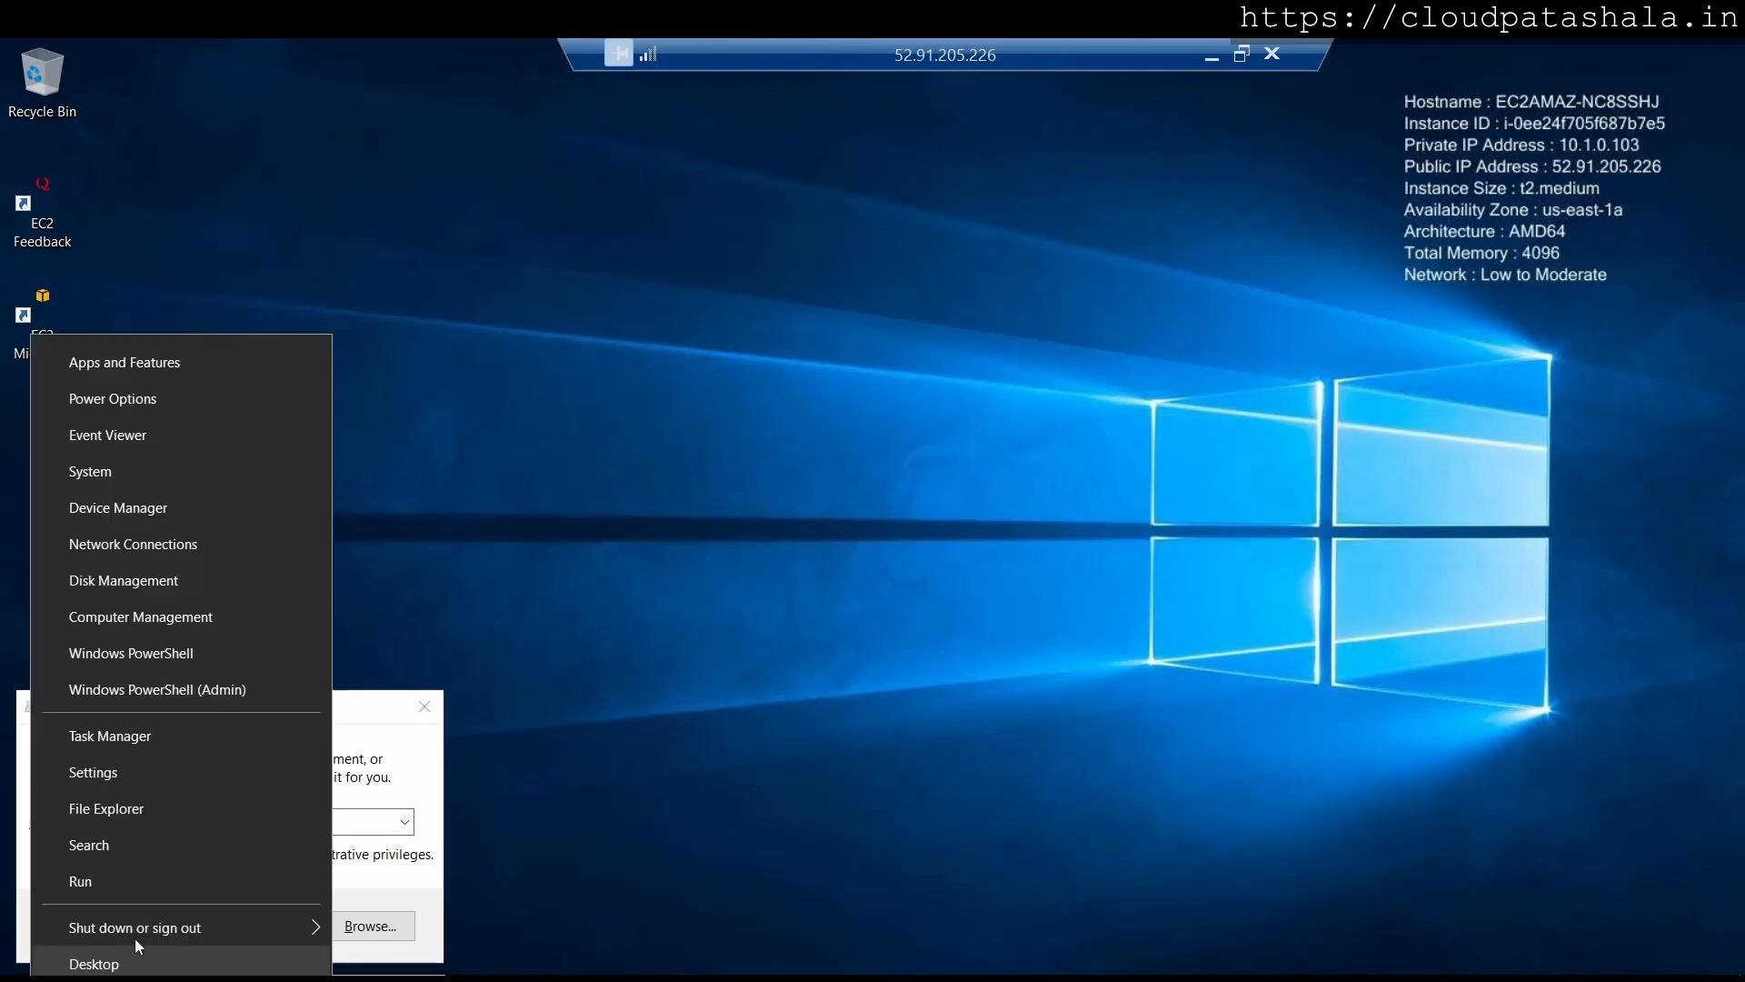
mouse_move(138, 936)
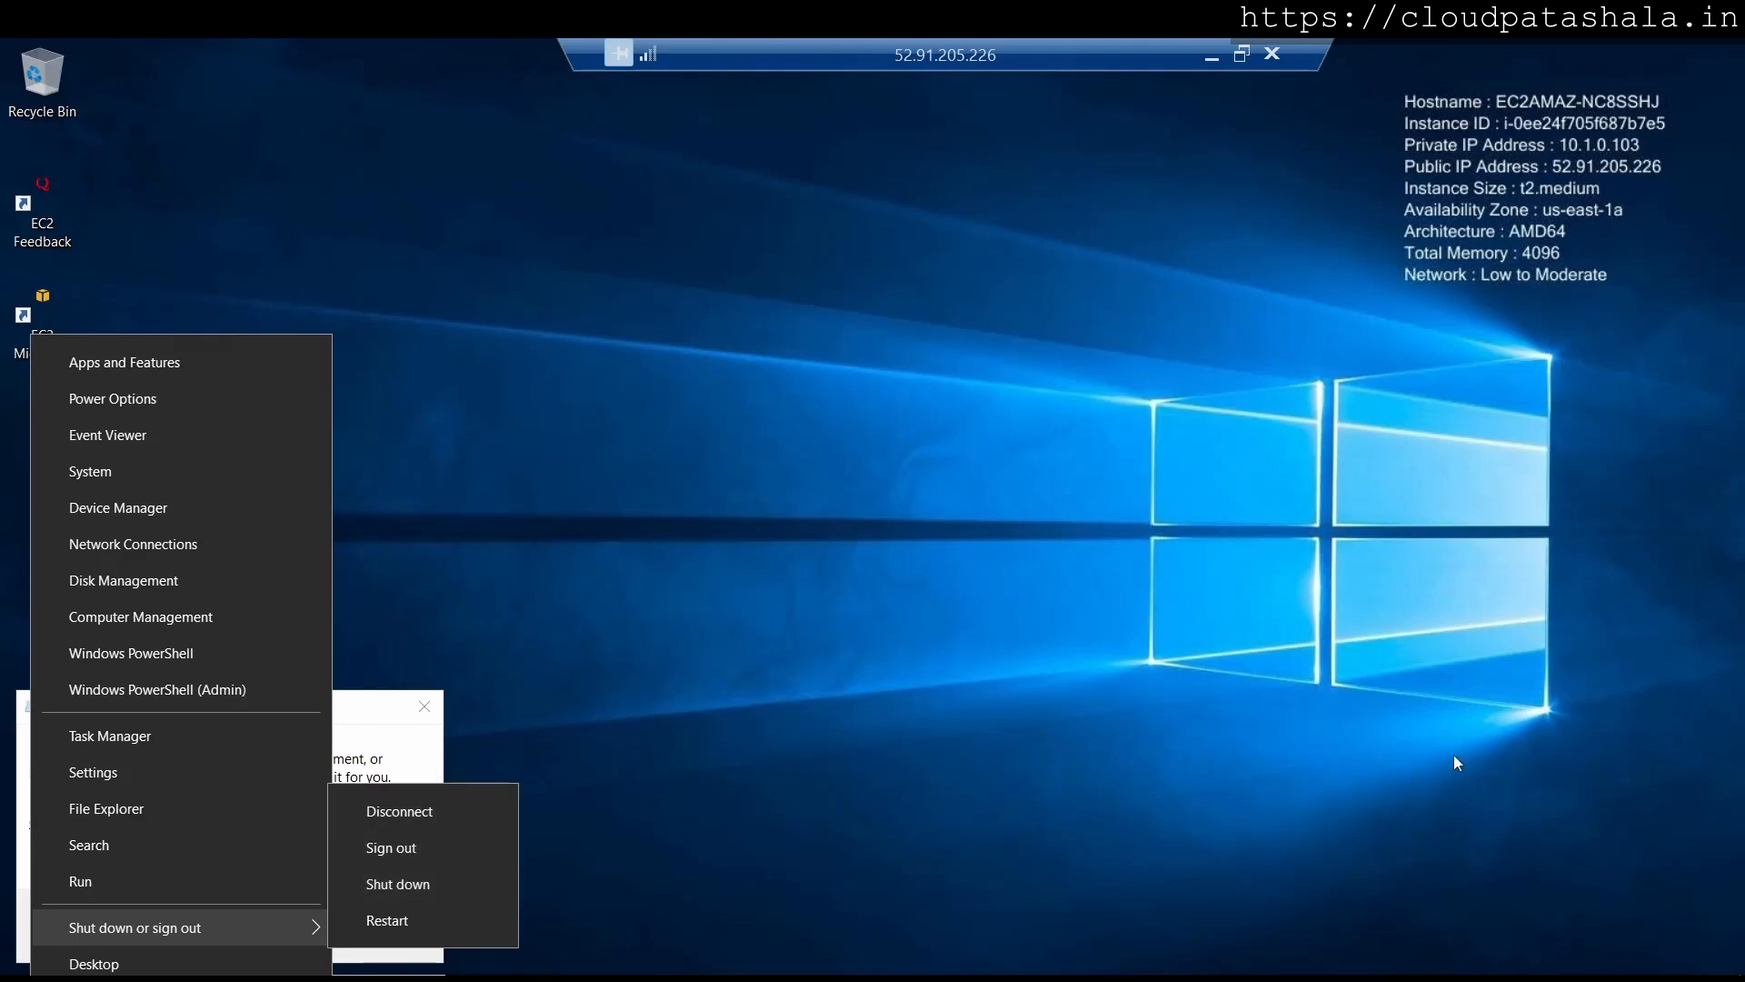
left_click(1246, 637)
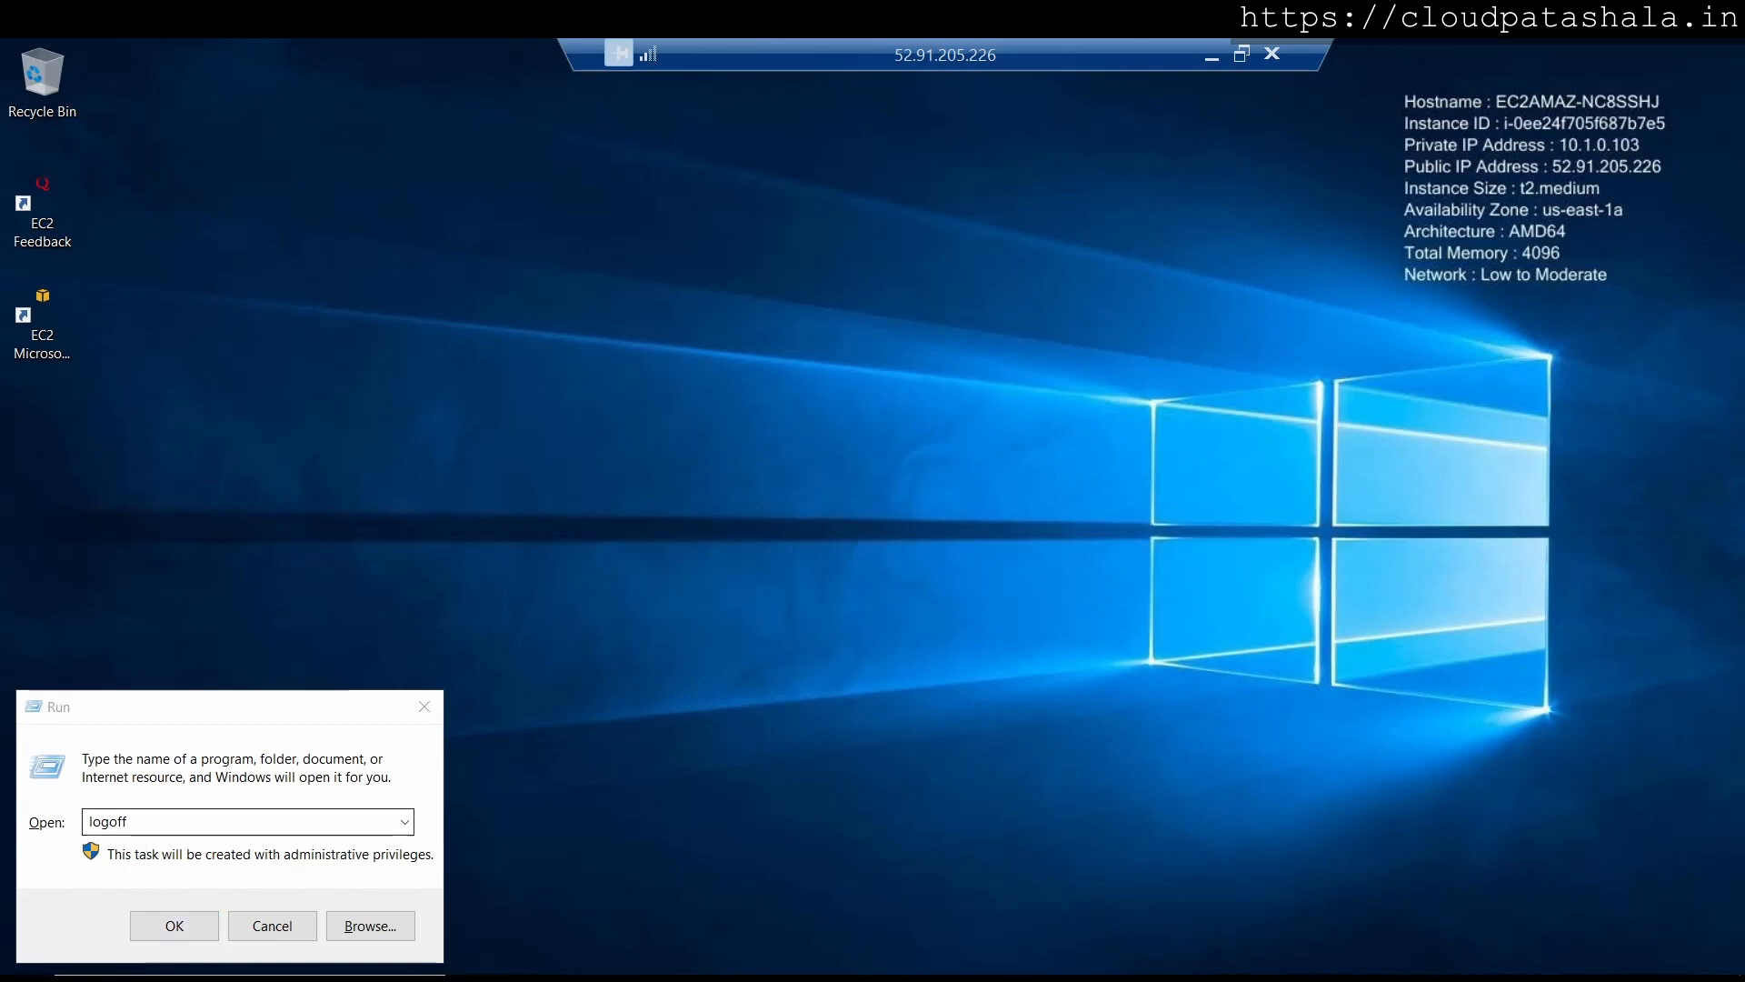
left_click(178, 936)
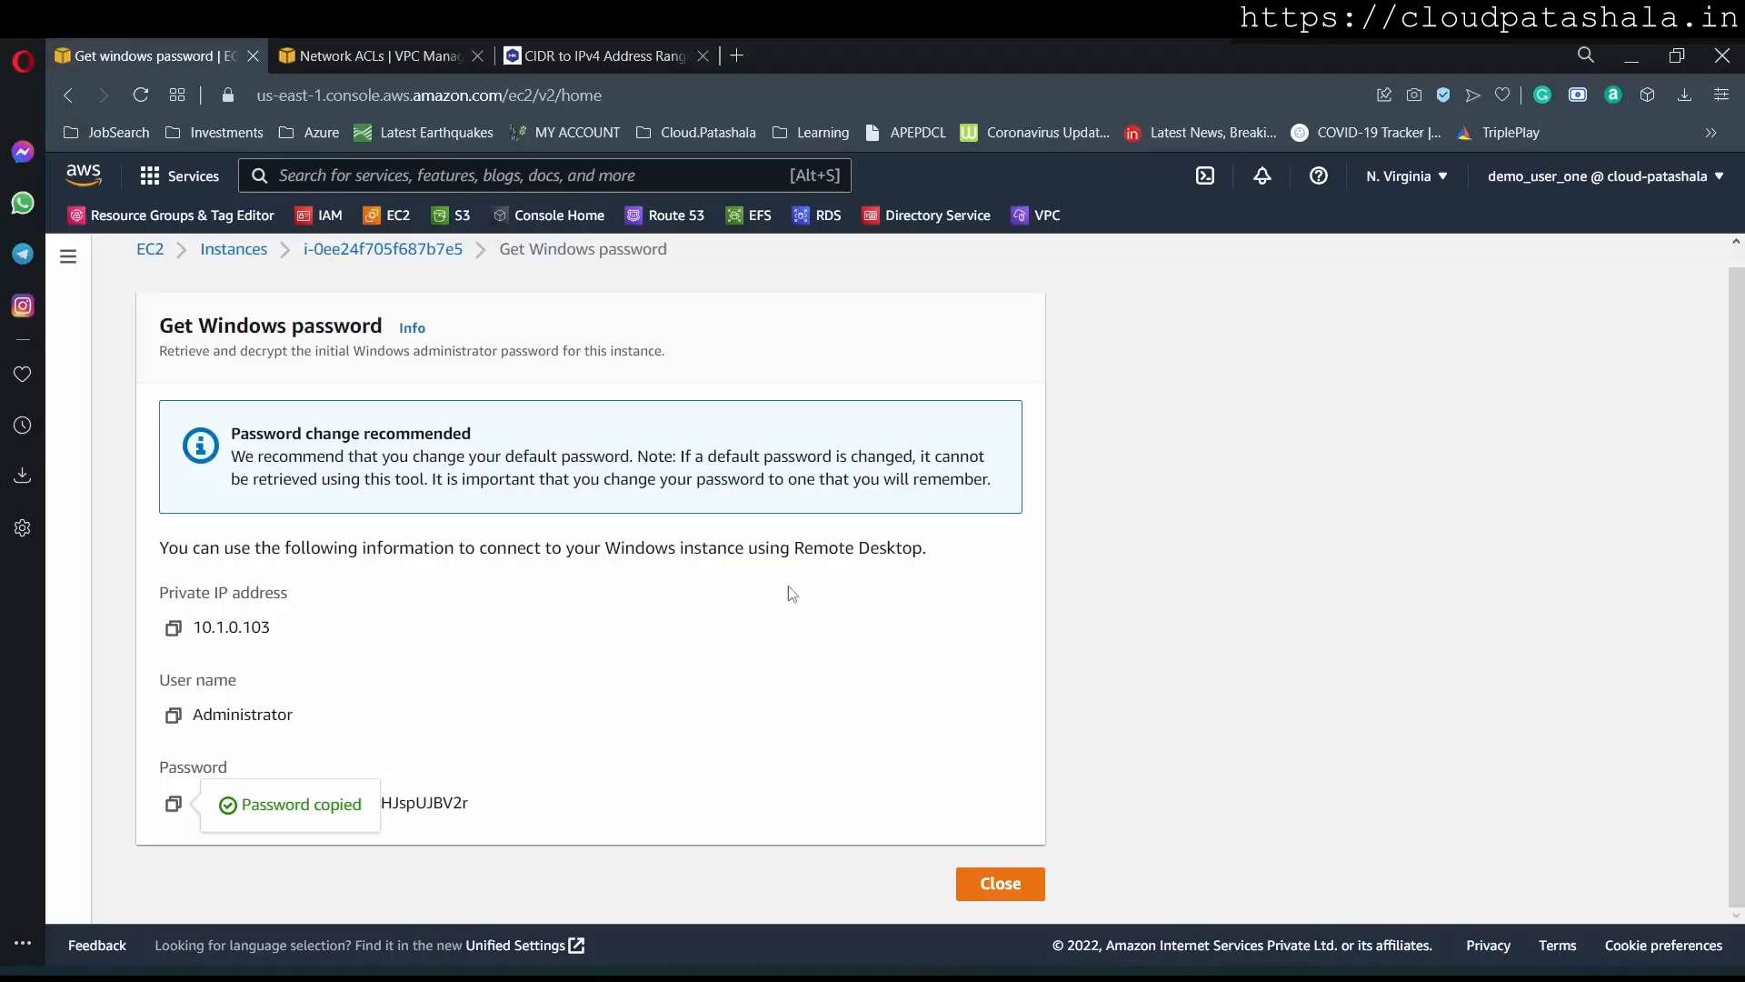
Return to the EC2 instances list, open the RDP client connection details for cp-b00-win-2022-srv1, and copy its public IP
left_click(253, 250)
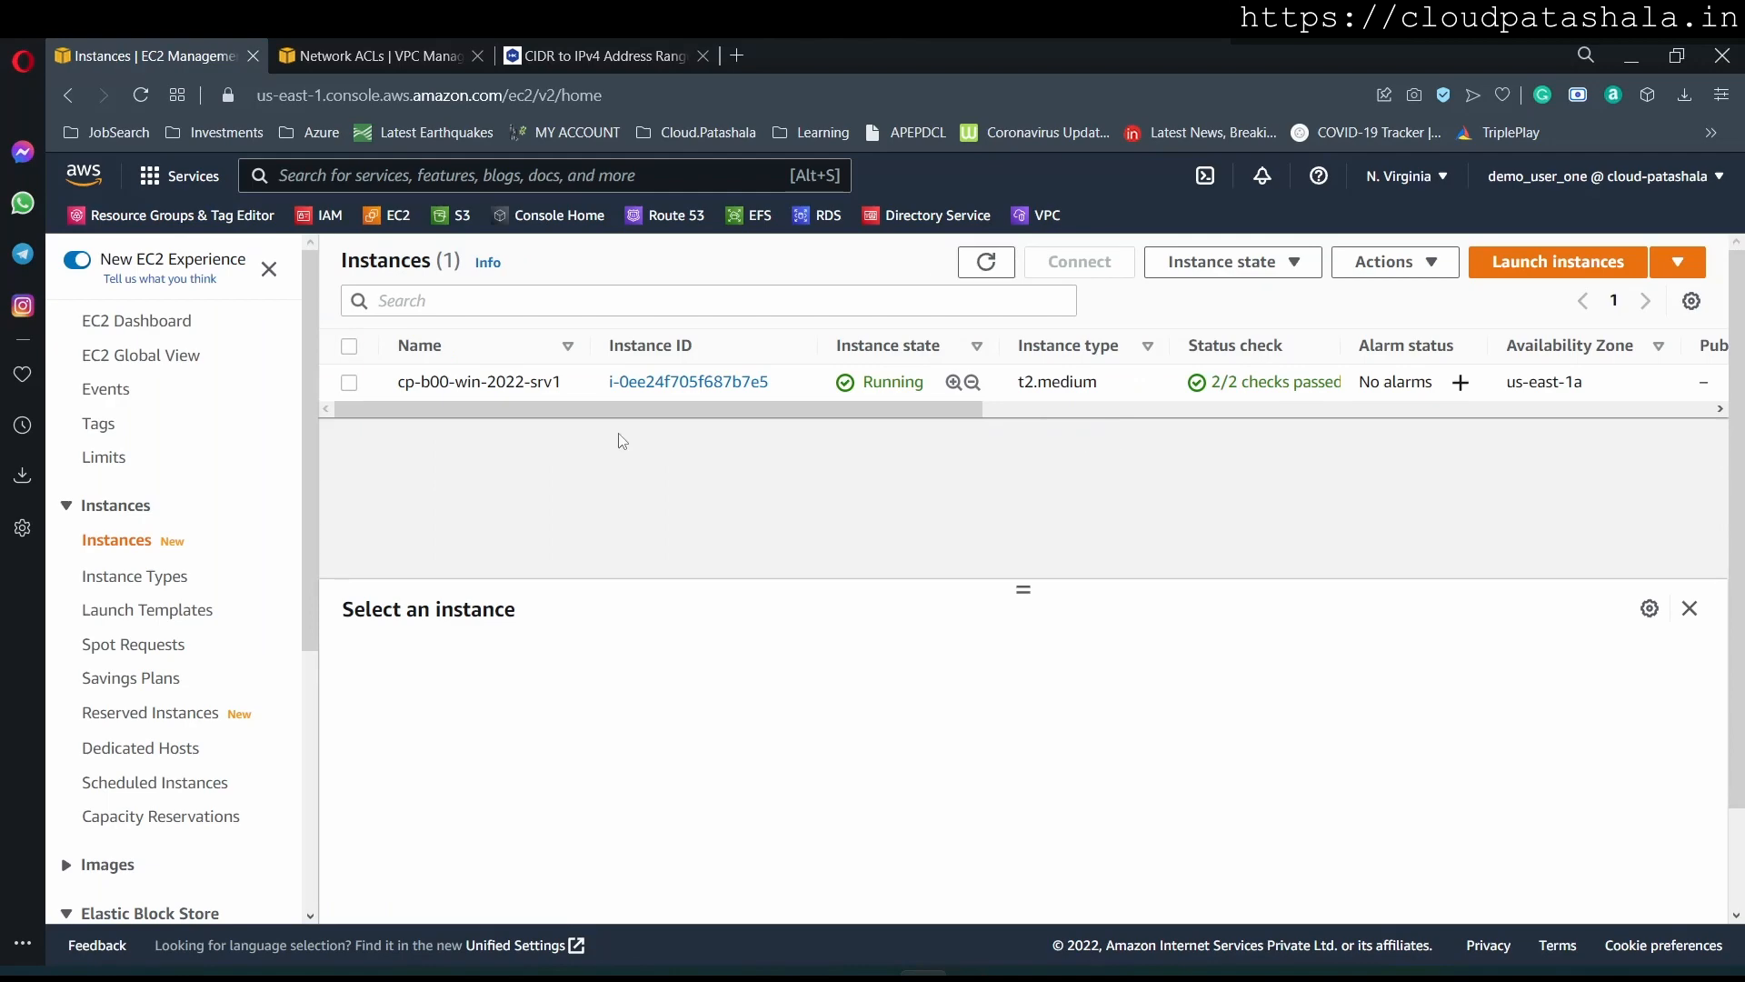
left_click(480, 391)
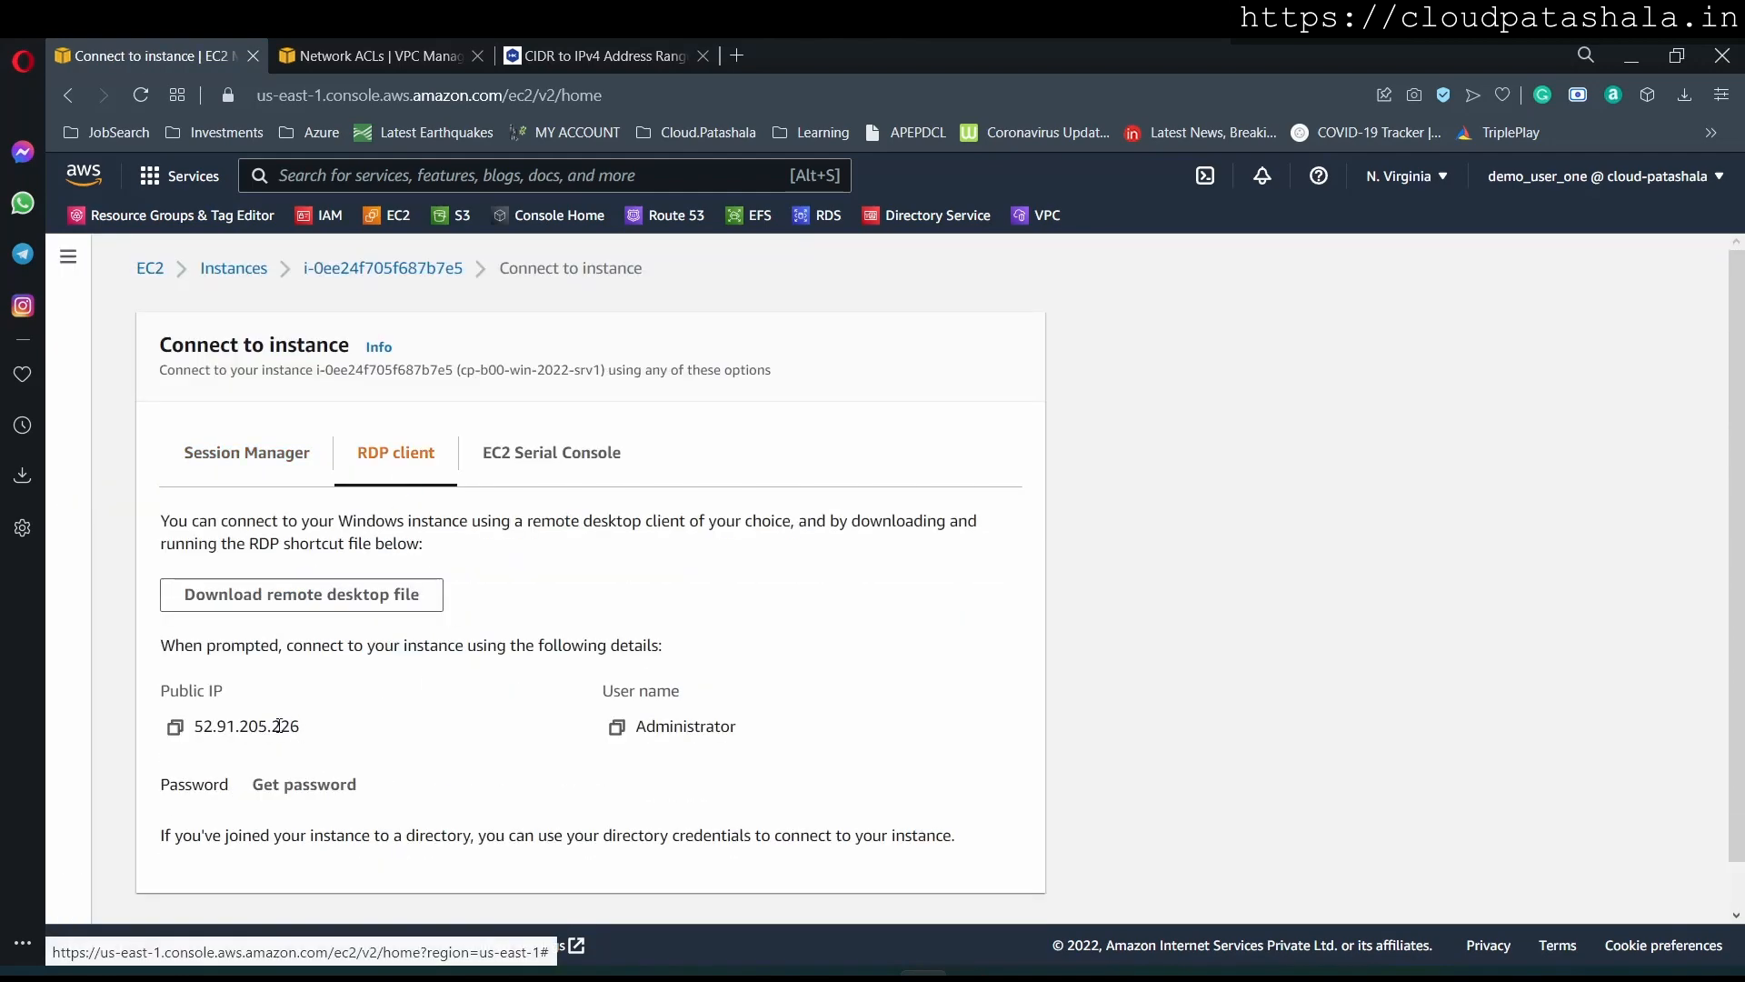
left_click(175, 727)
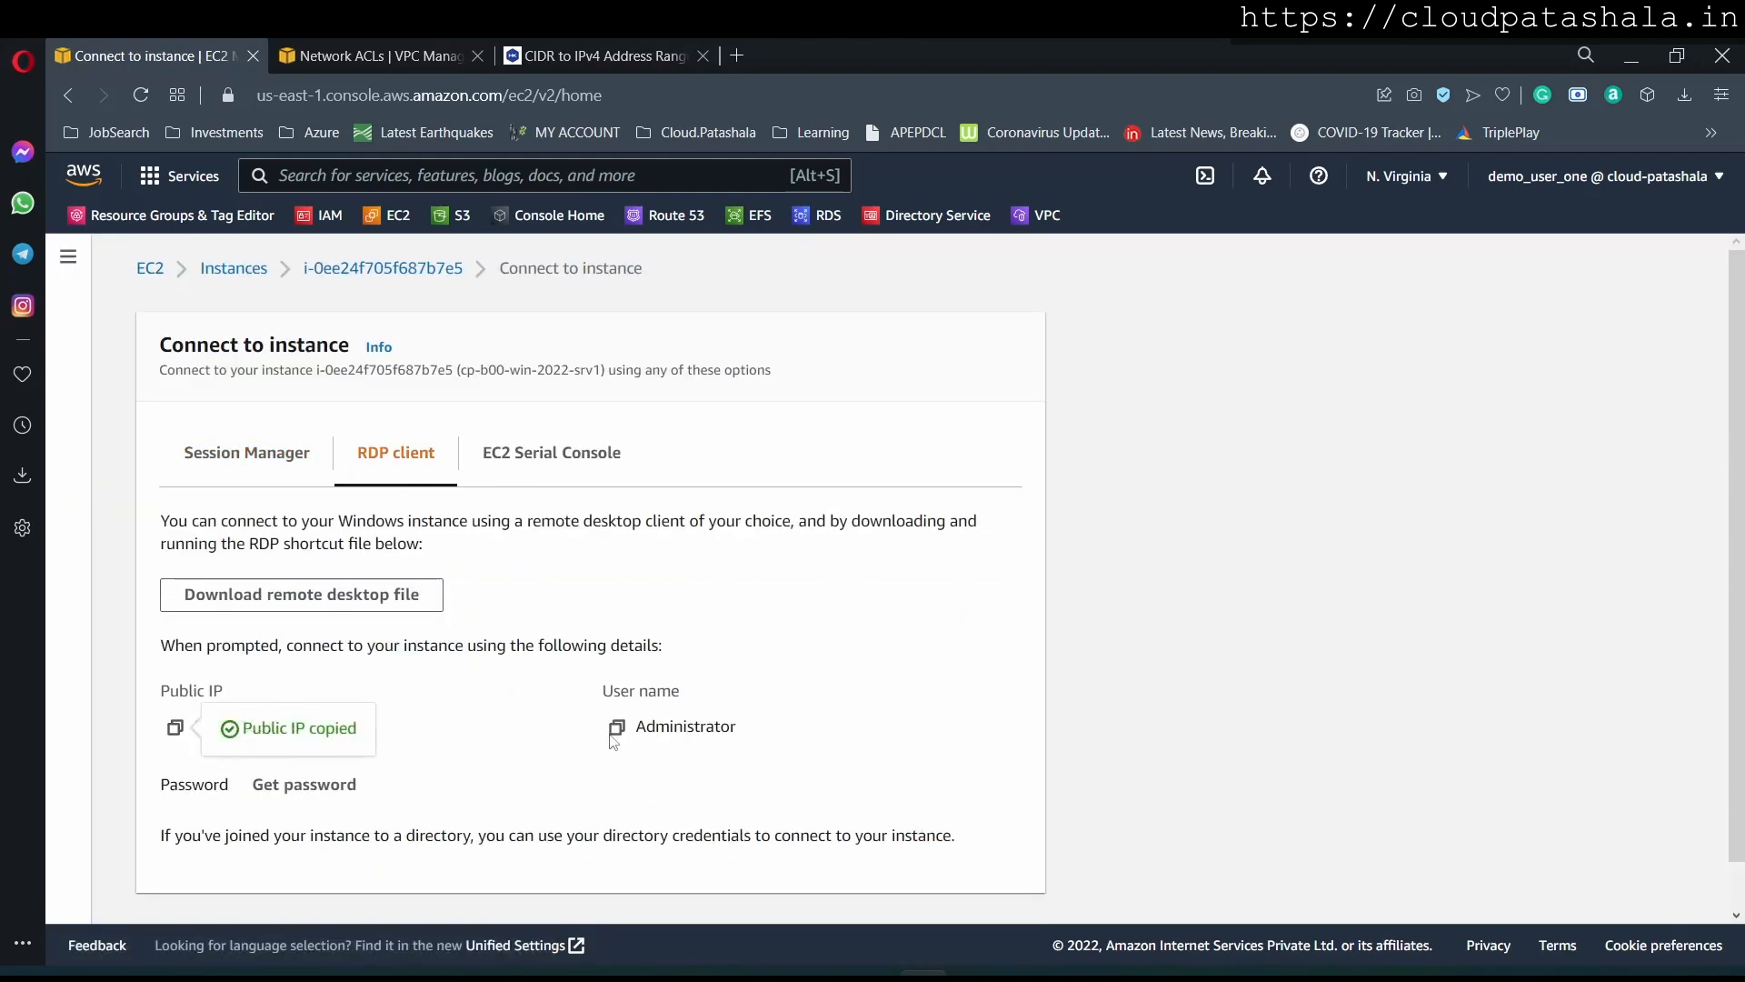
Launch Remote Desktop Connection with mstsc and connect to the computer 52.91.205.226
key("super+r")
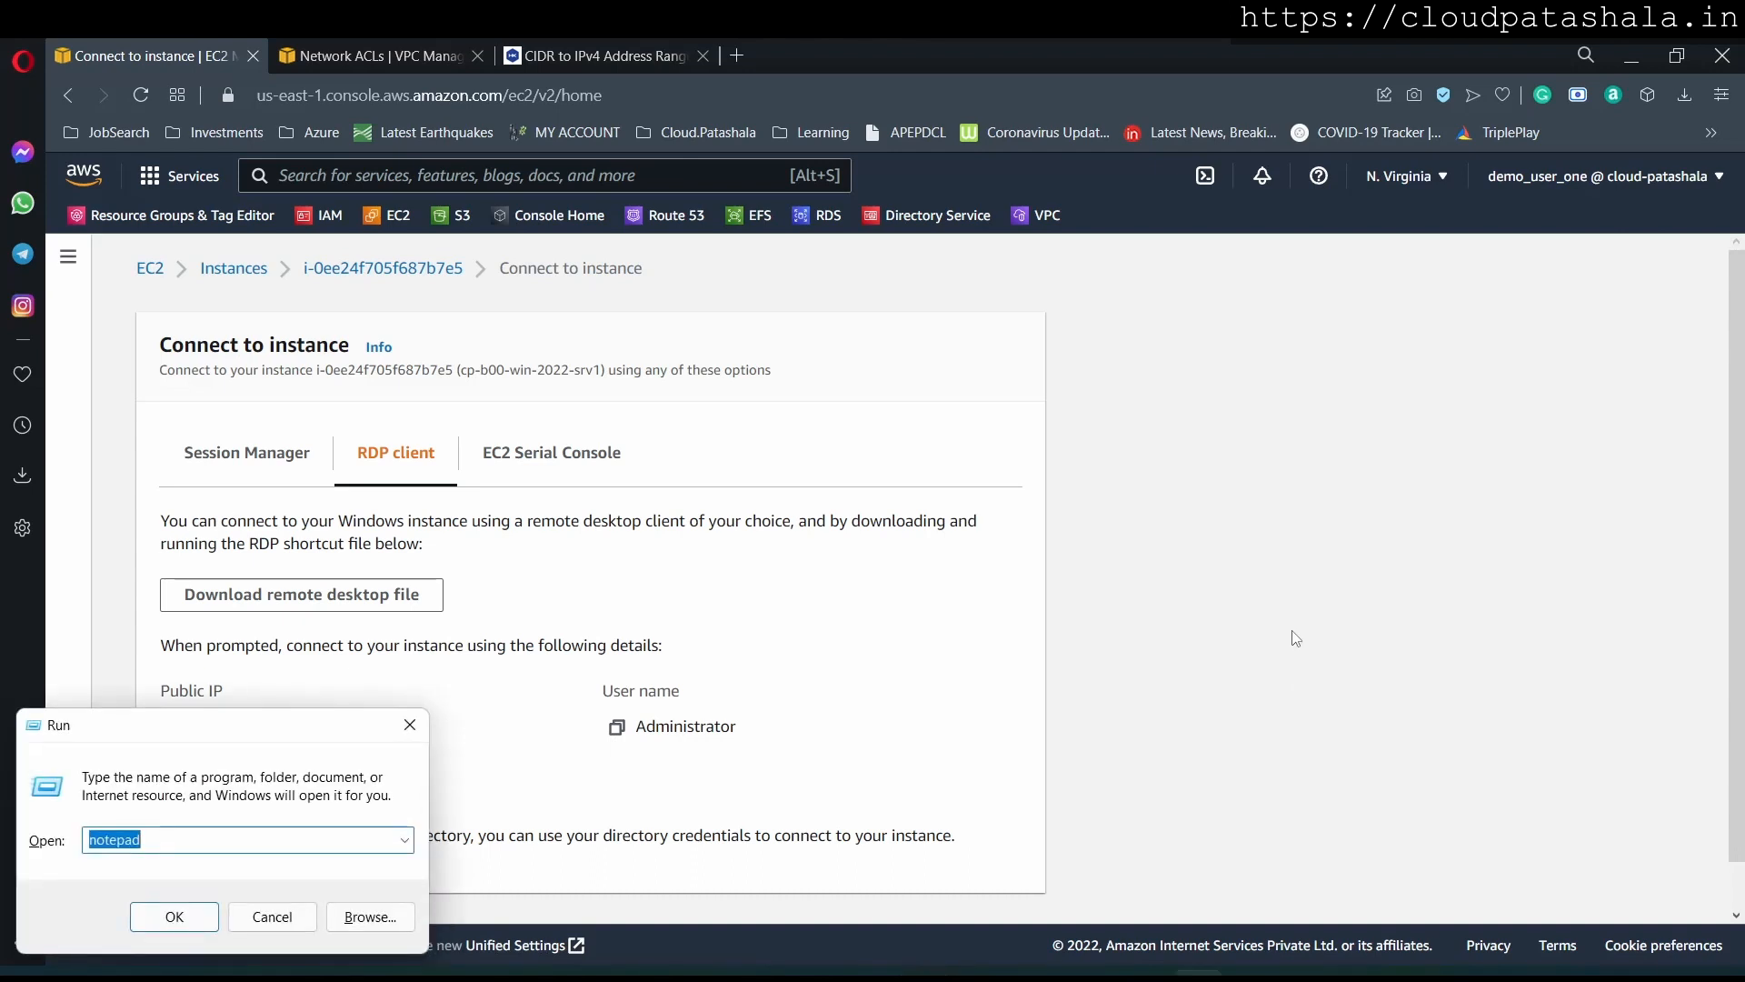
type("mstsc")
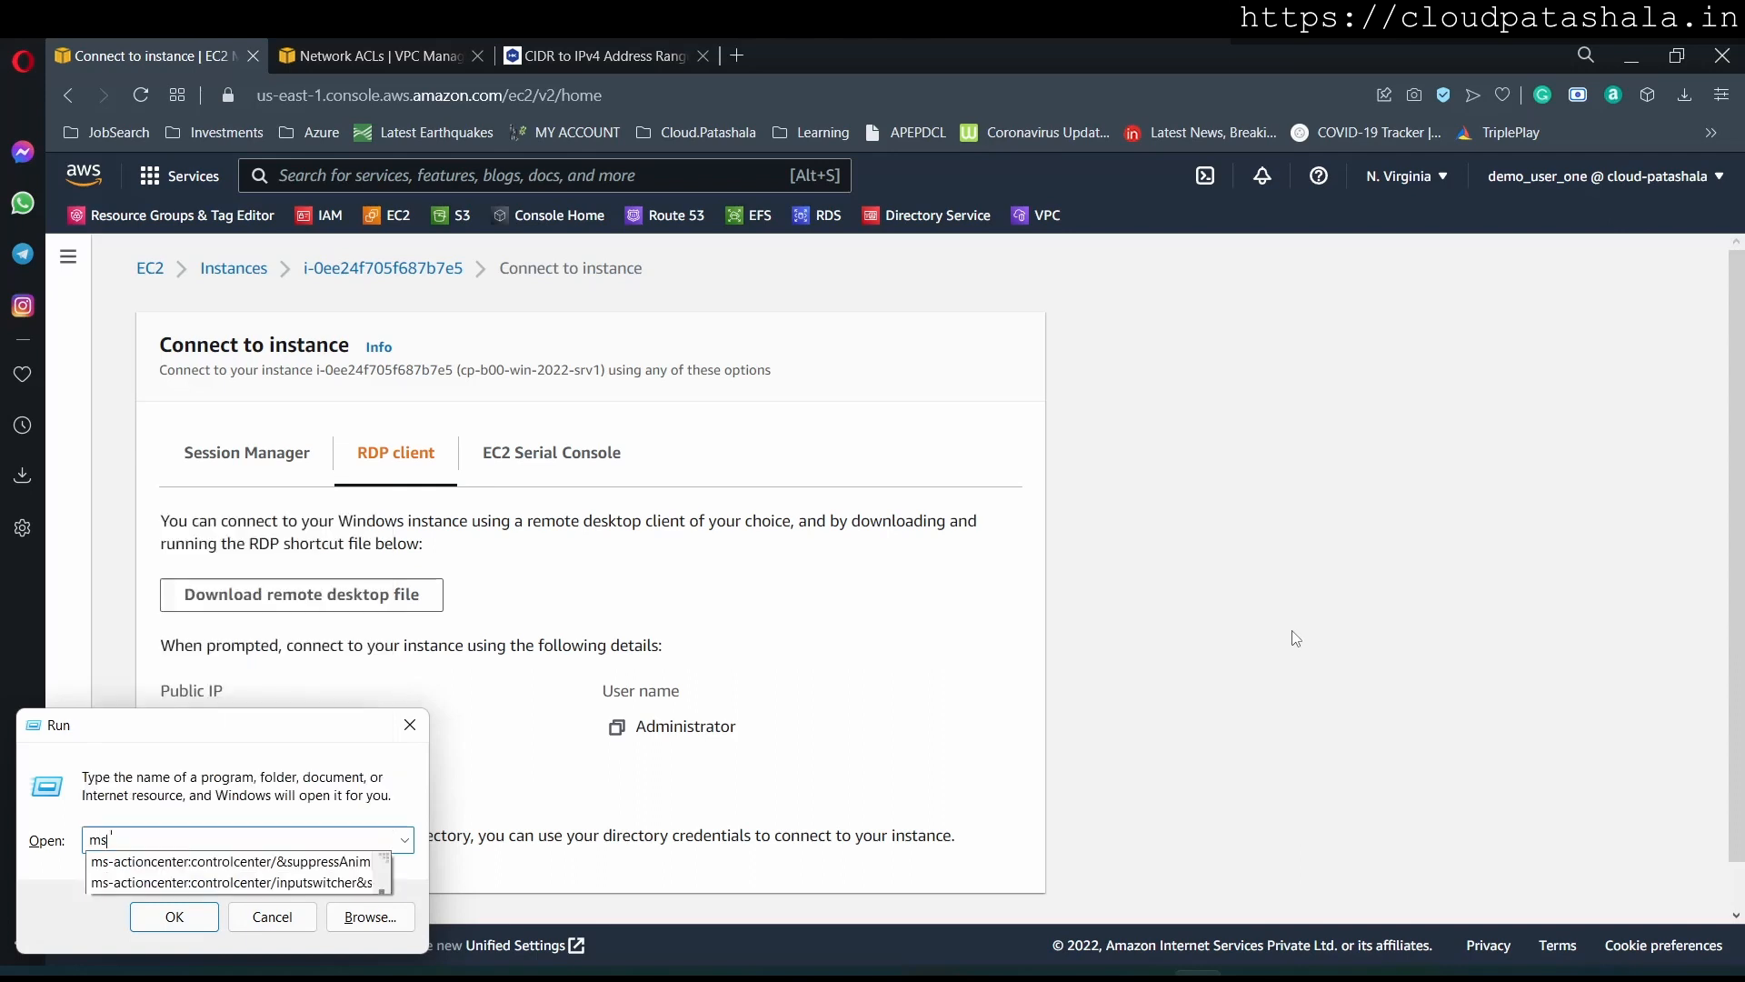
key("Return")
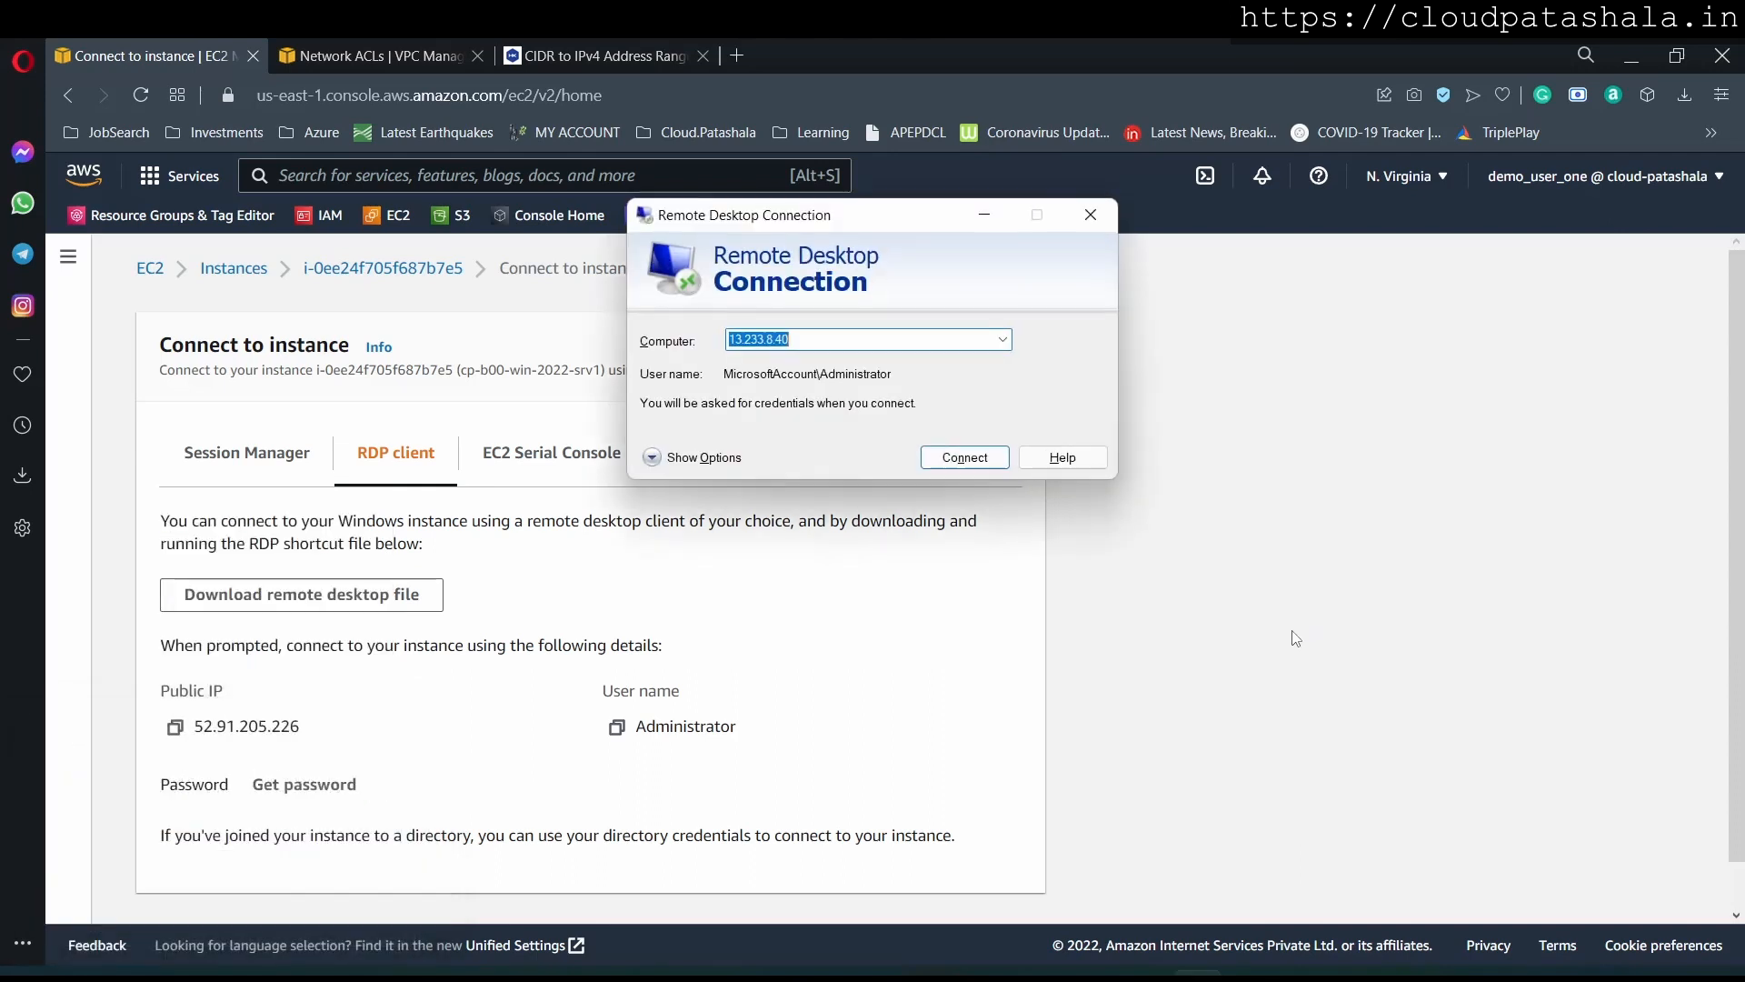
key("ctrl+v")
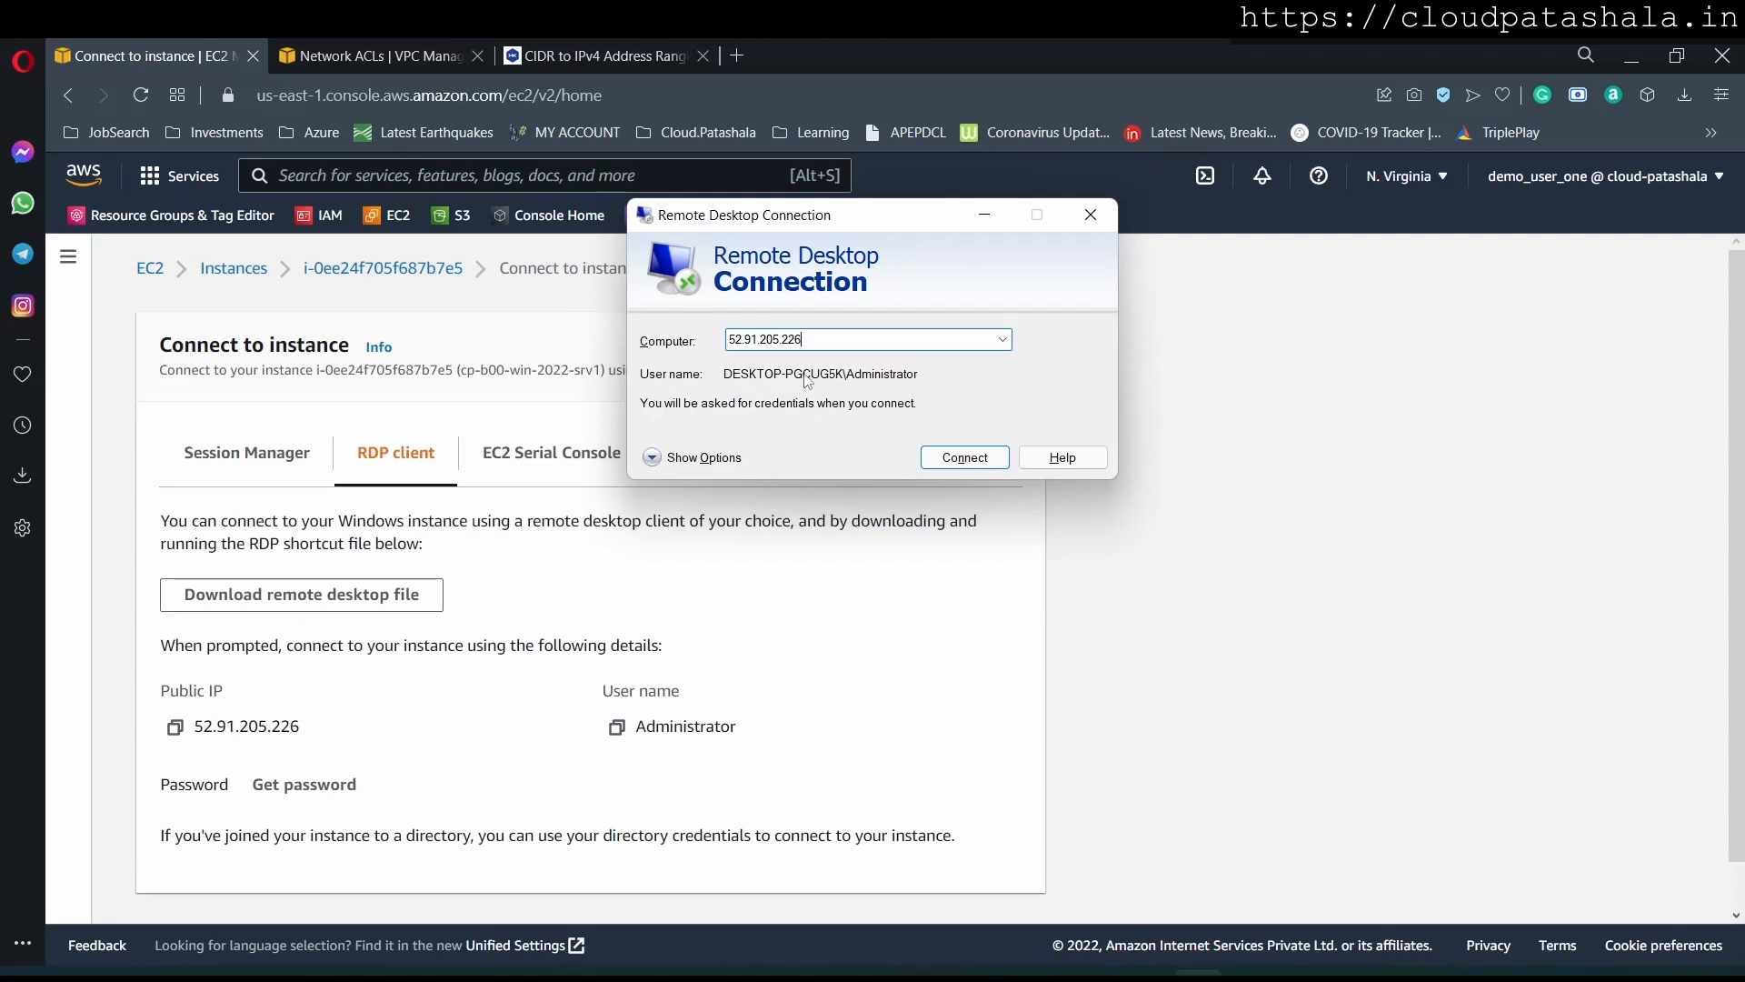
left_click(951, 459)
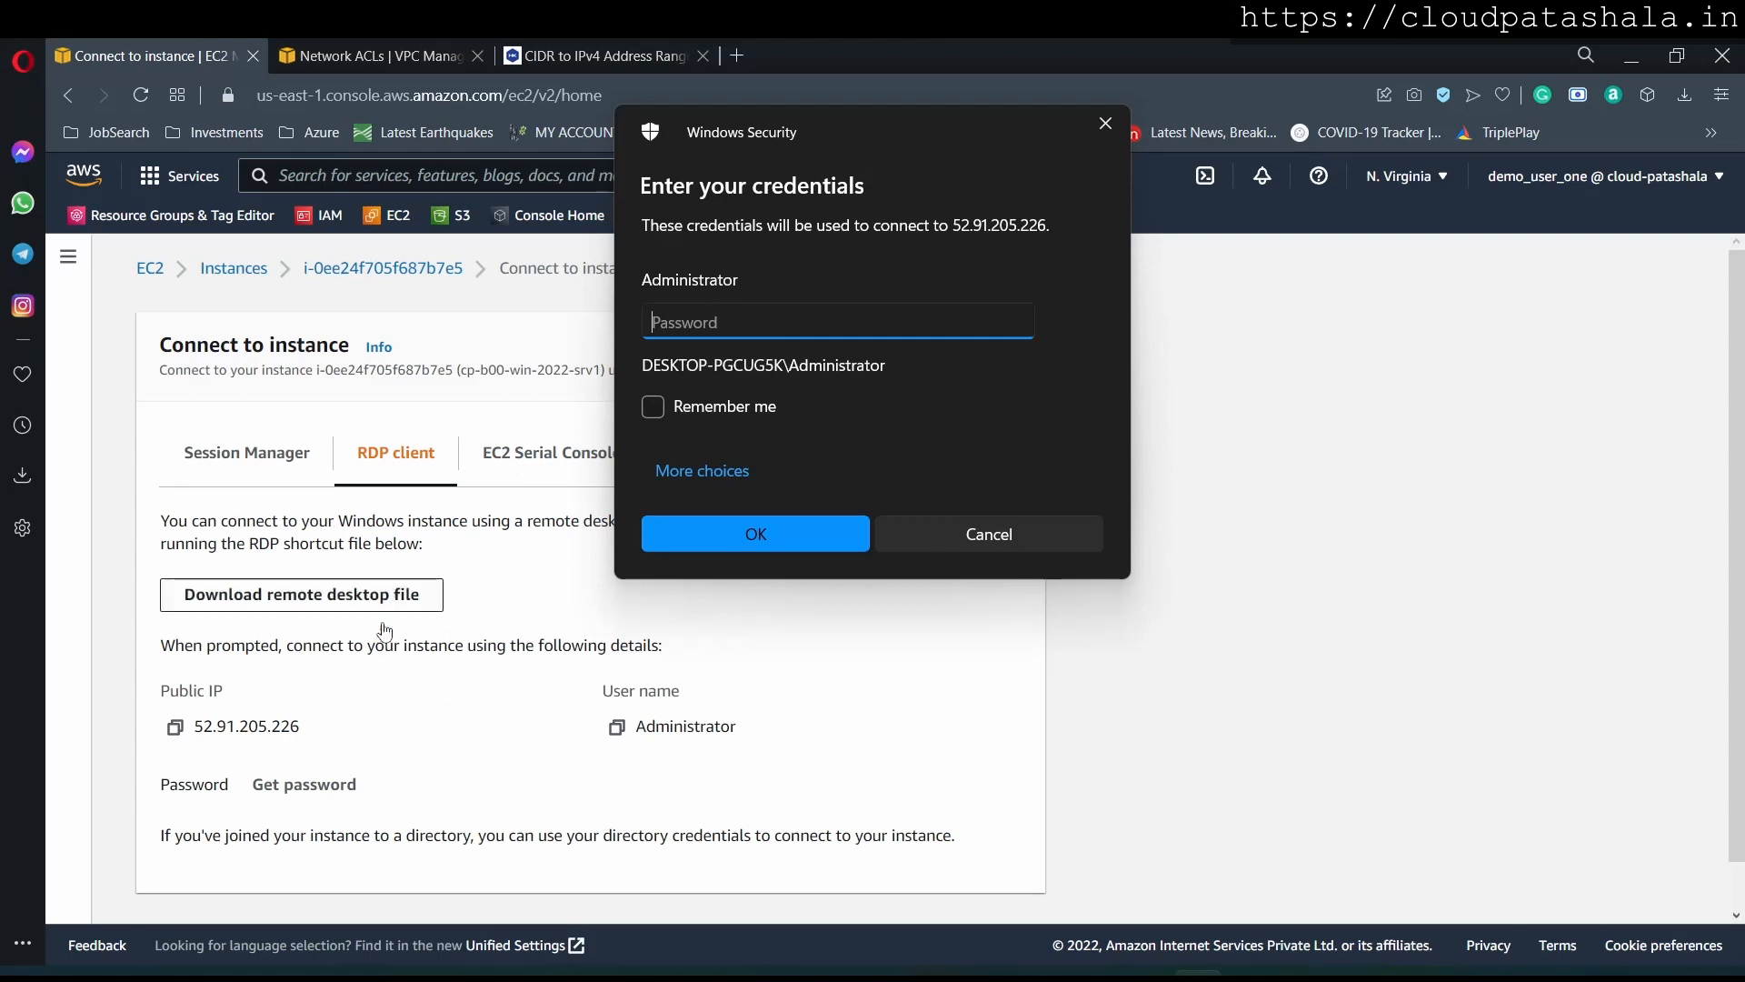
Decrypt the instance's Windows administrator password using the cp-b00-us-east-1.pem key pair file
left_click(318, 785)
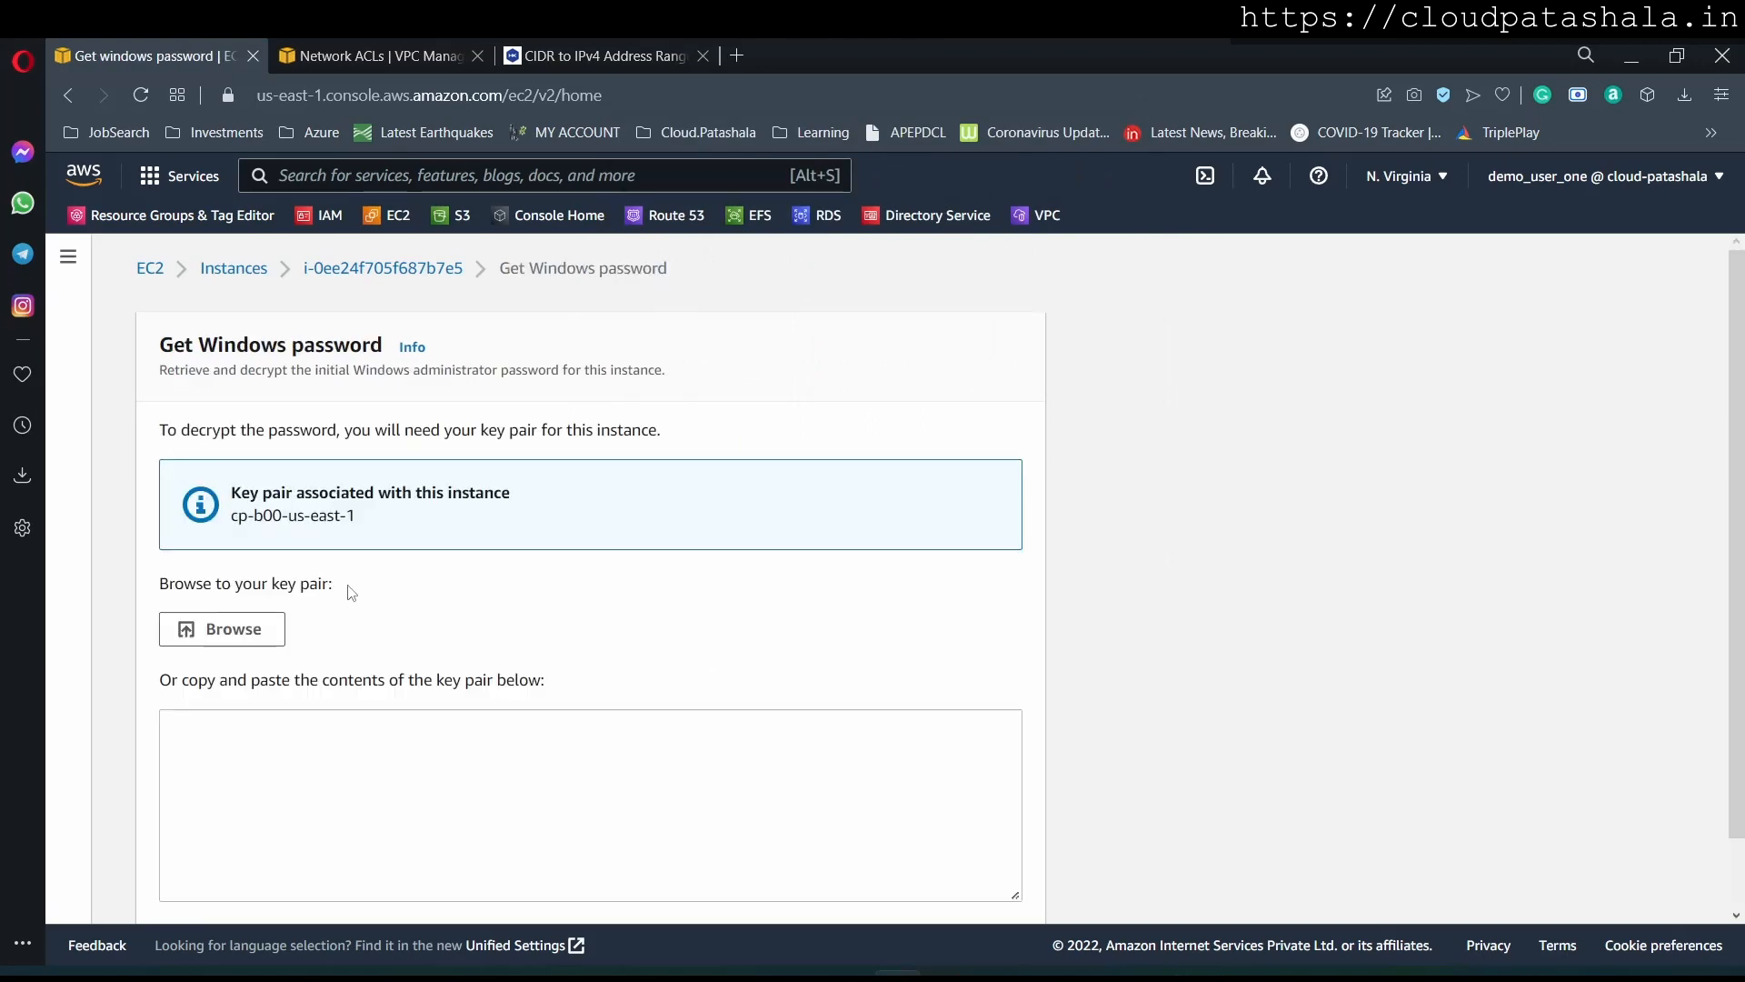
left_click(259, 629)
left_click(434, 220)
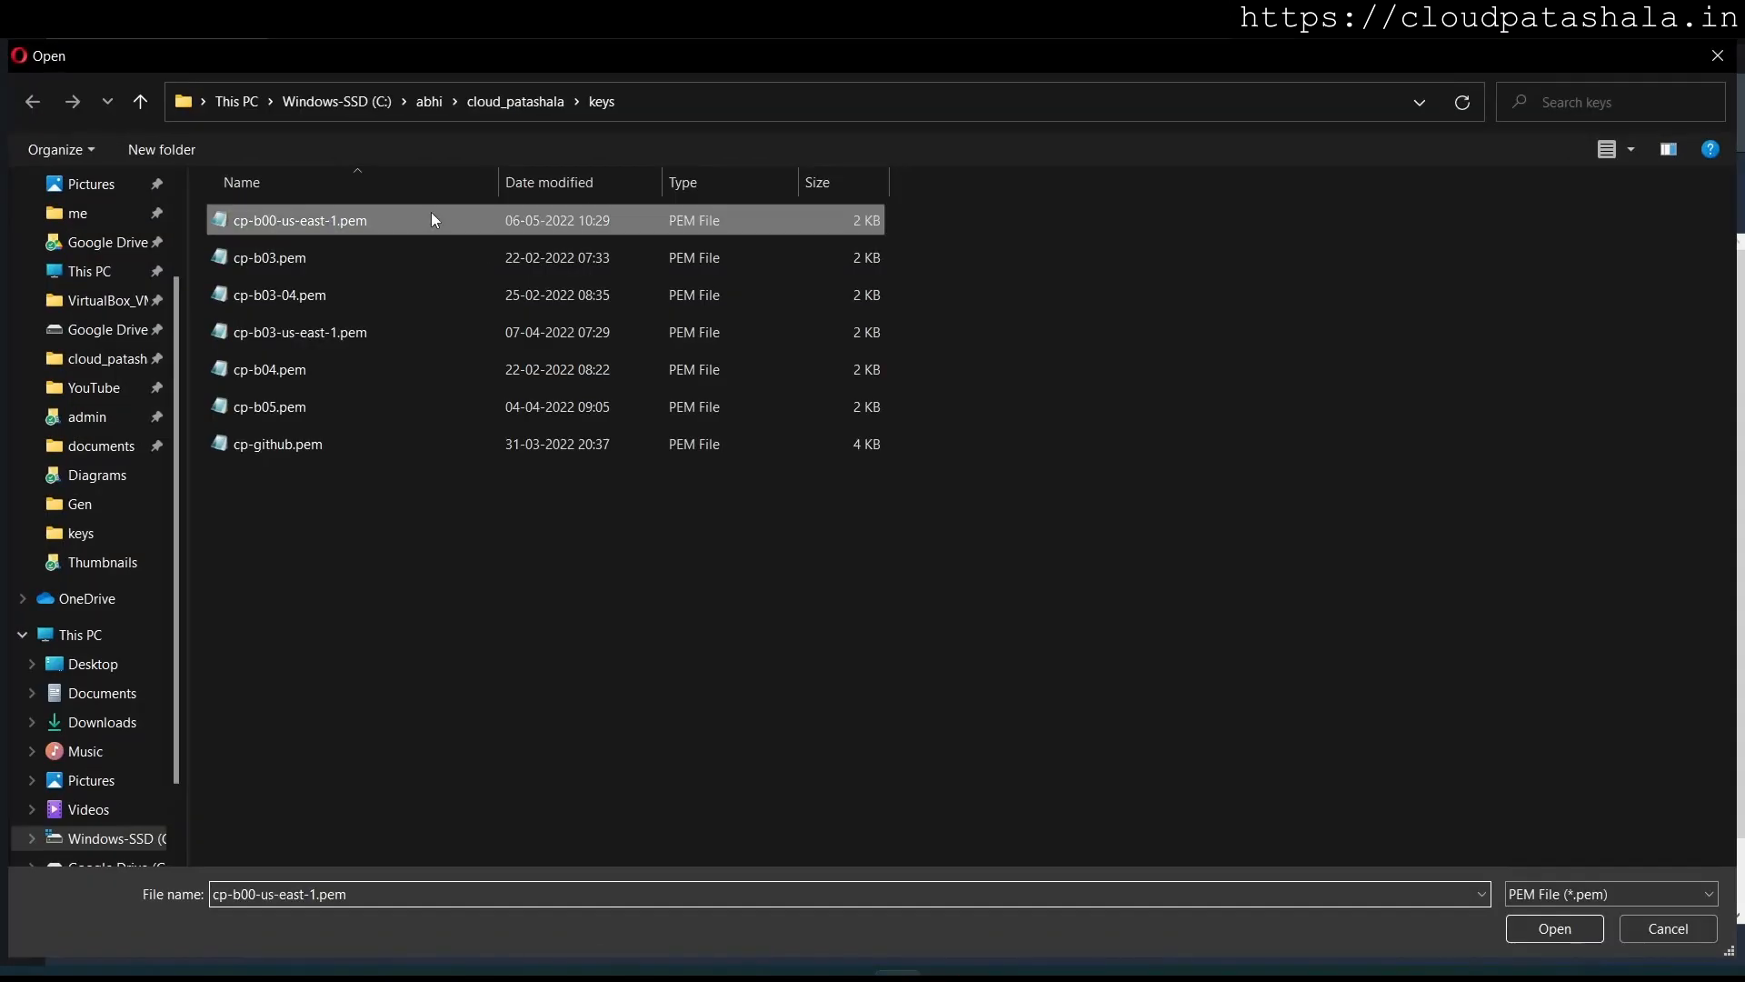
left_click(1518, 935)
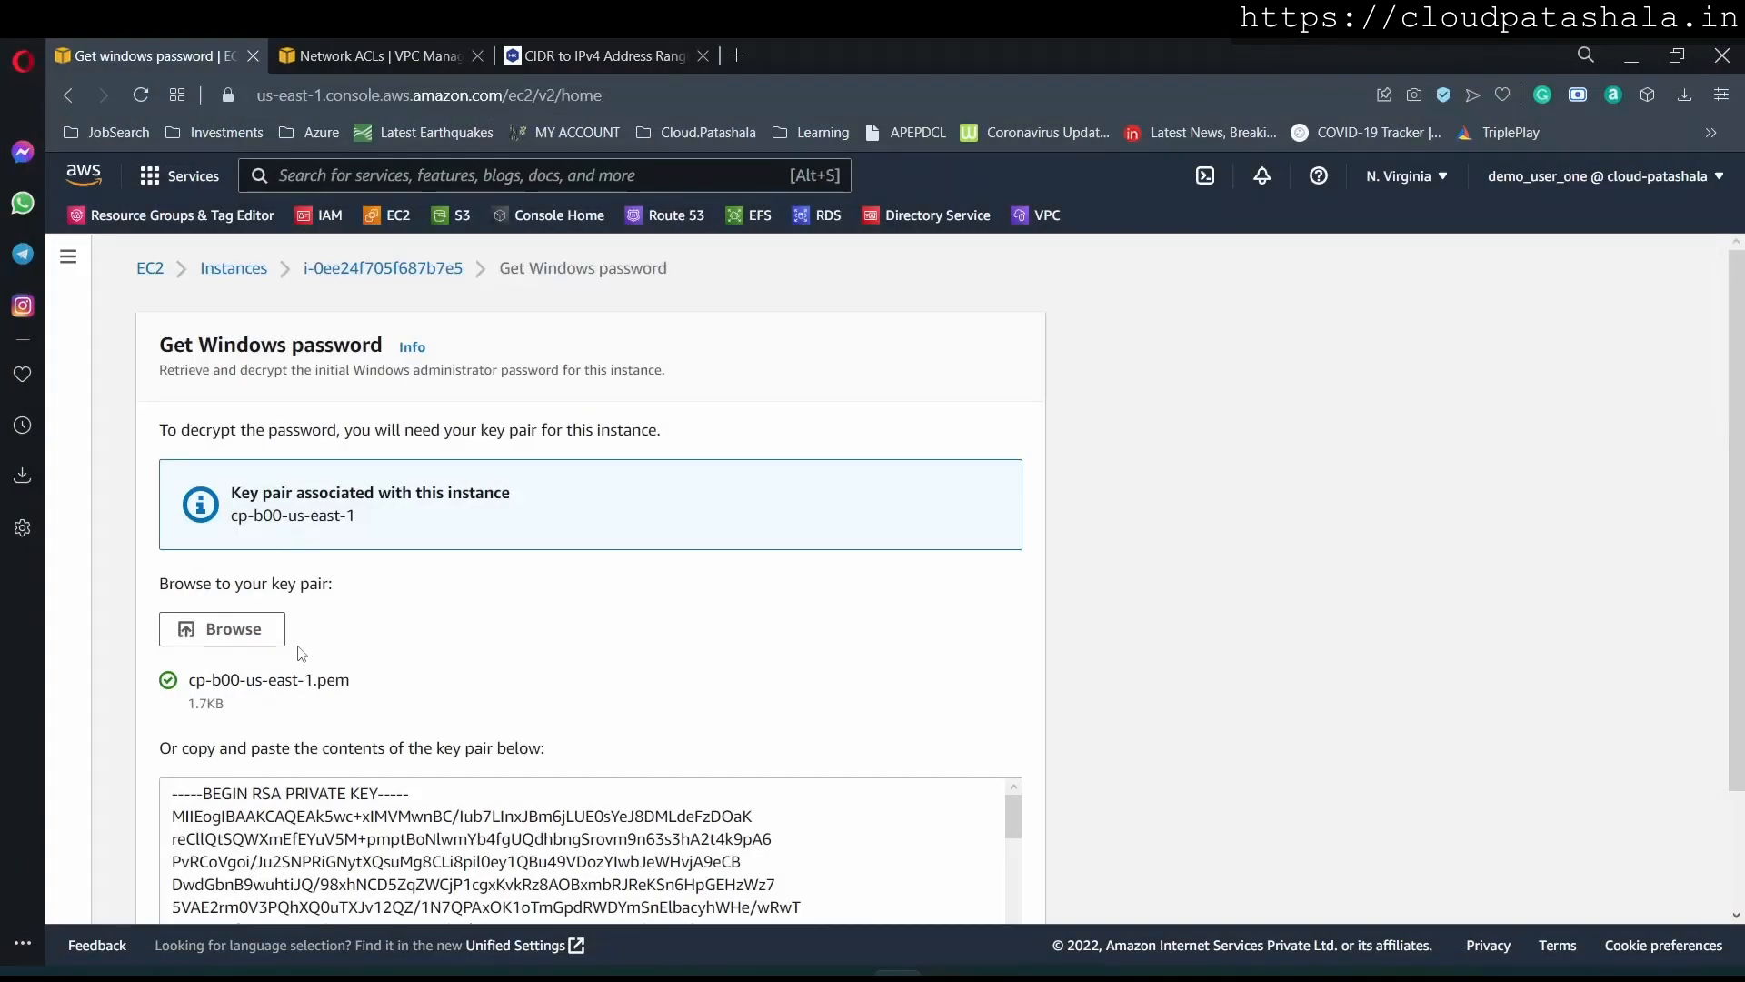
scroll(513, 688, "down", 2)
left_click(947, 880)
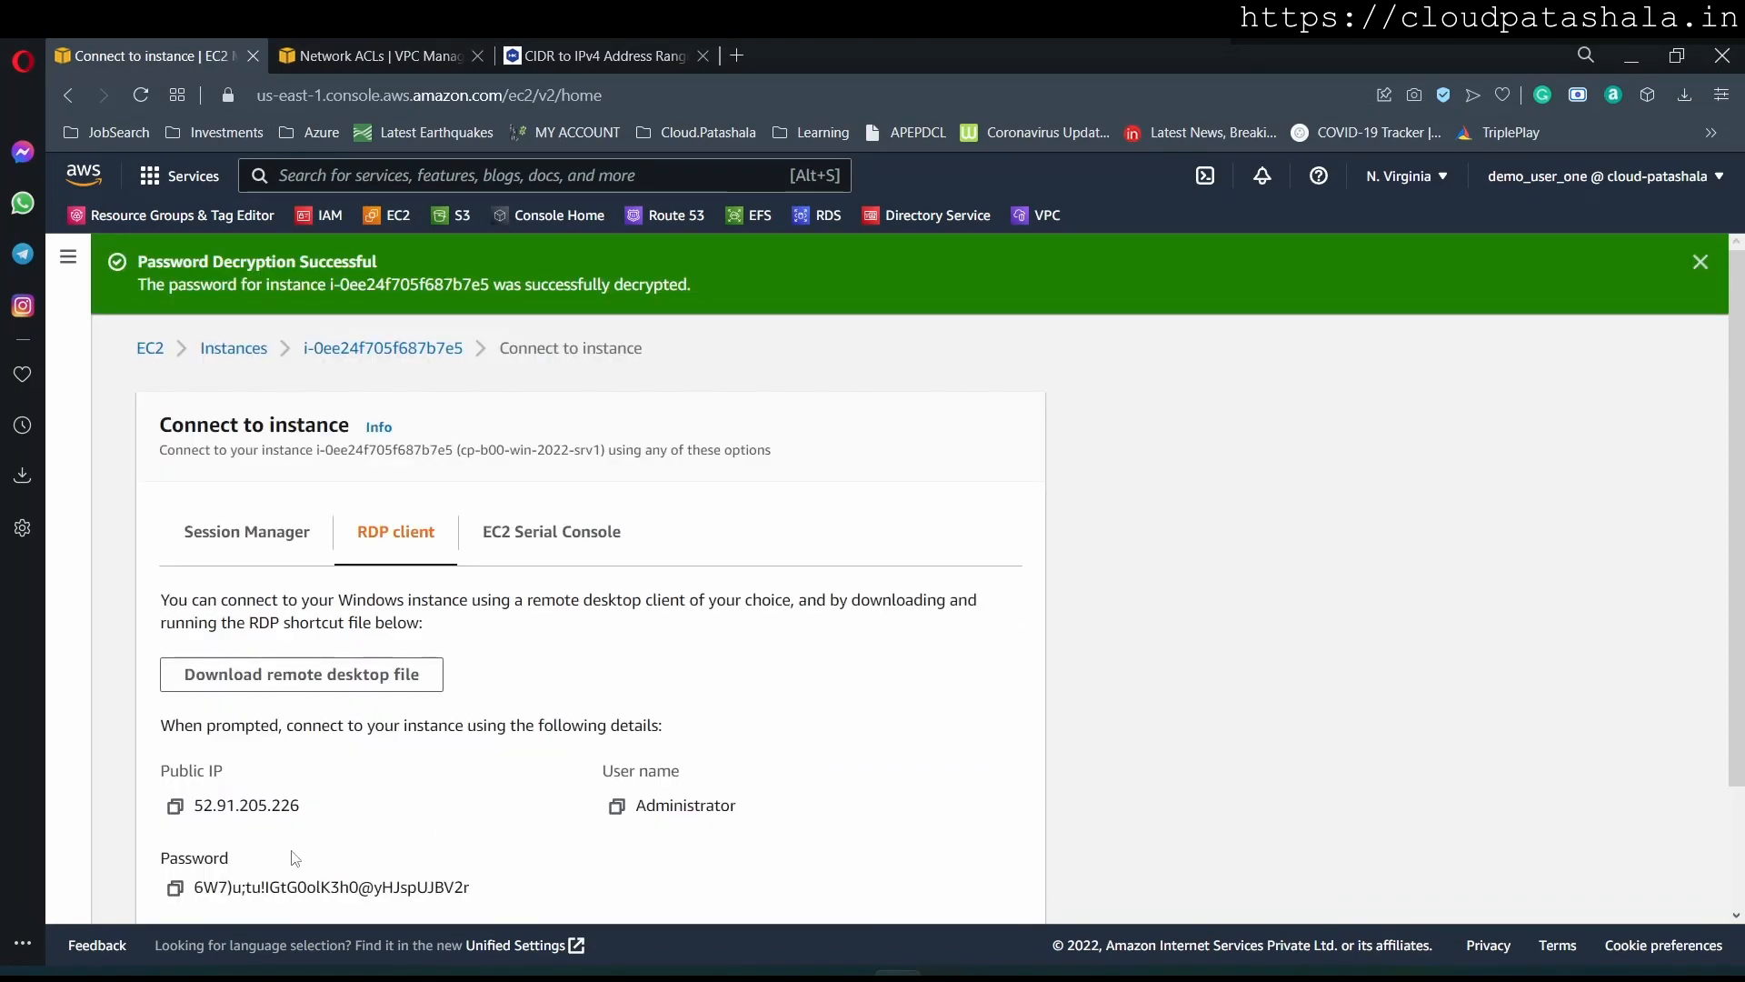
Copy the decrypted Administrator password, submit it in the remote desktop credentials prompt, and accept the untrusted certificate
left_click(174, 888)
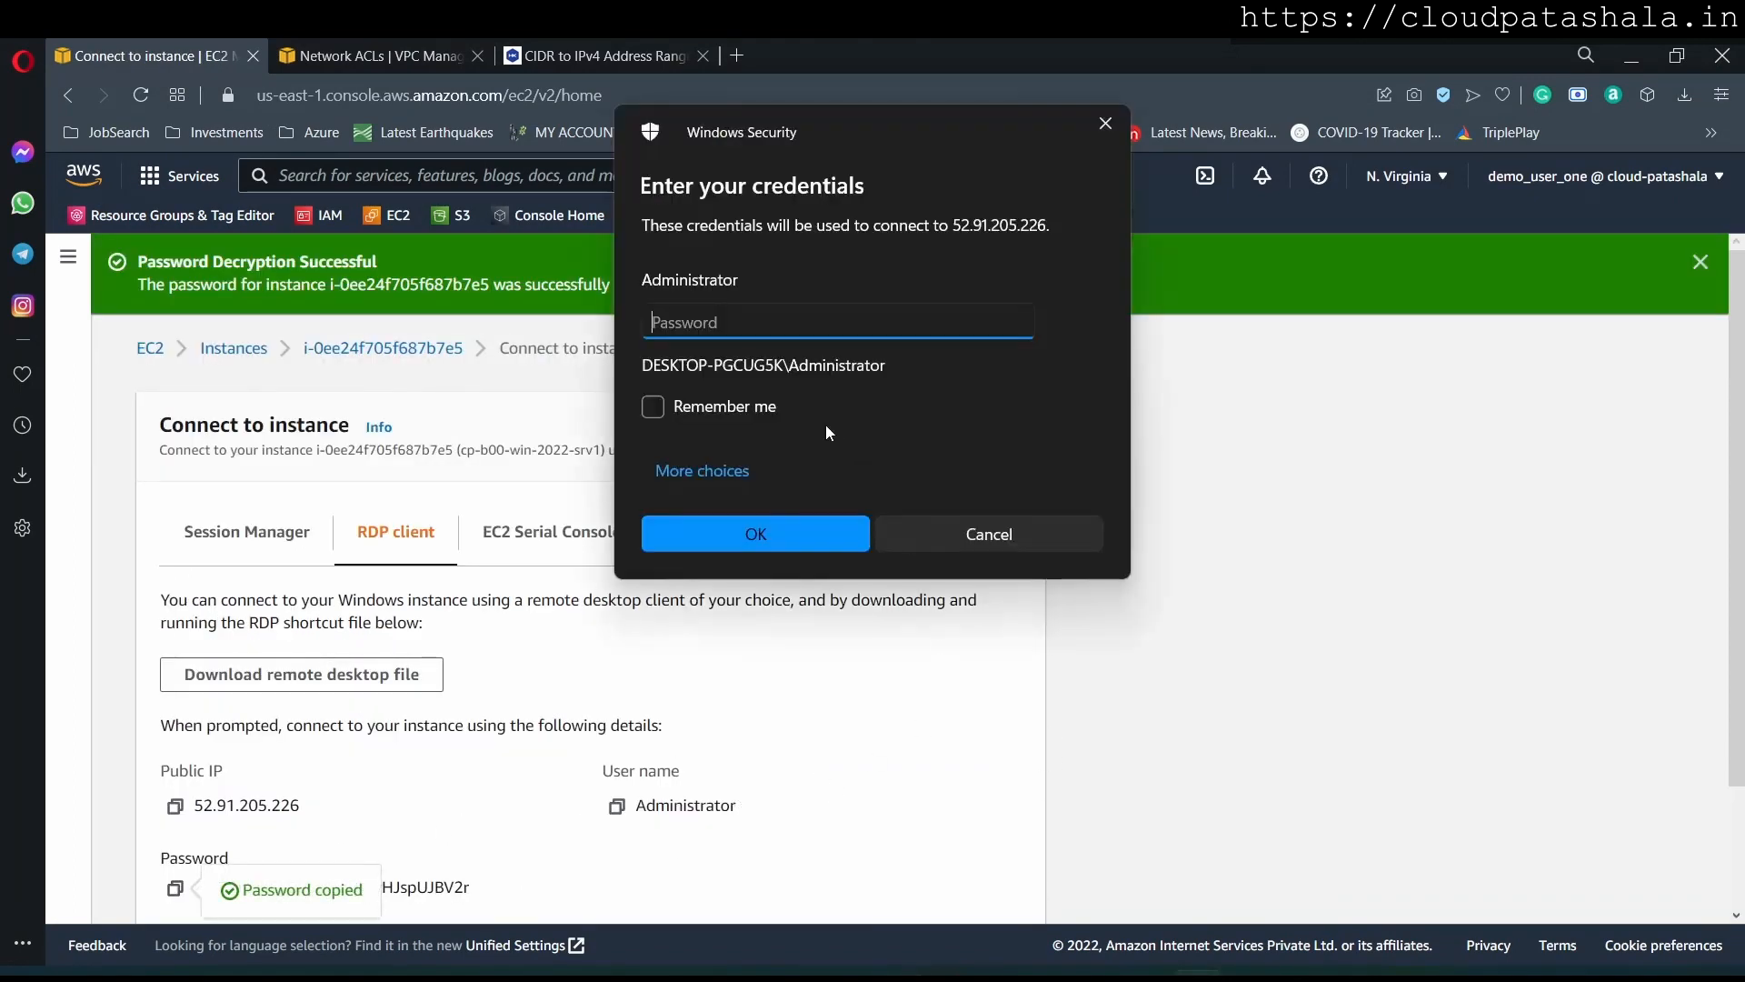
key("ctrl+v")
left_click(771, 523)
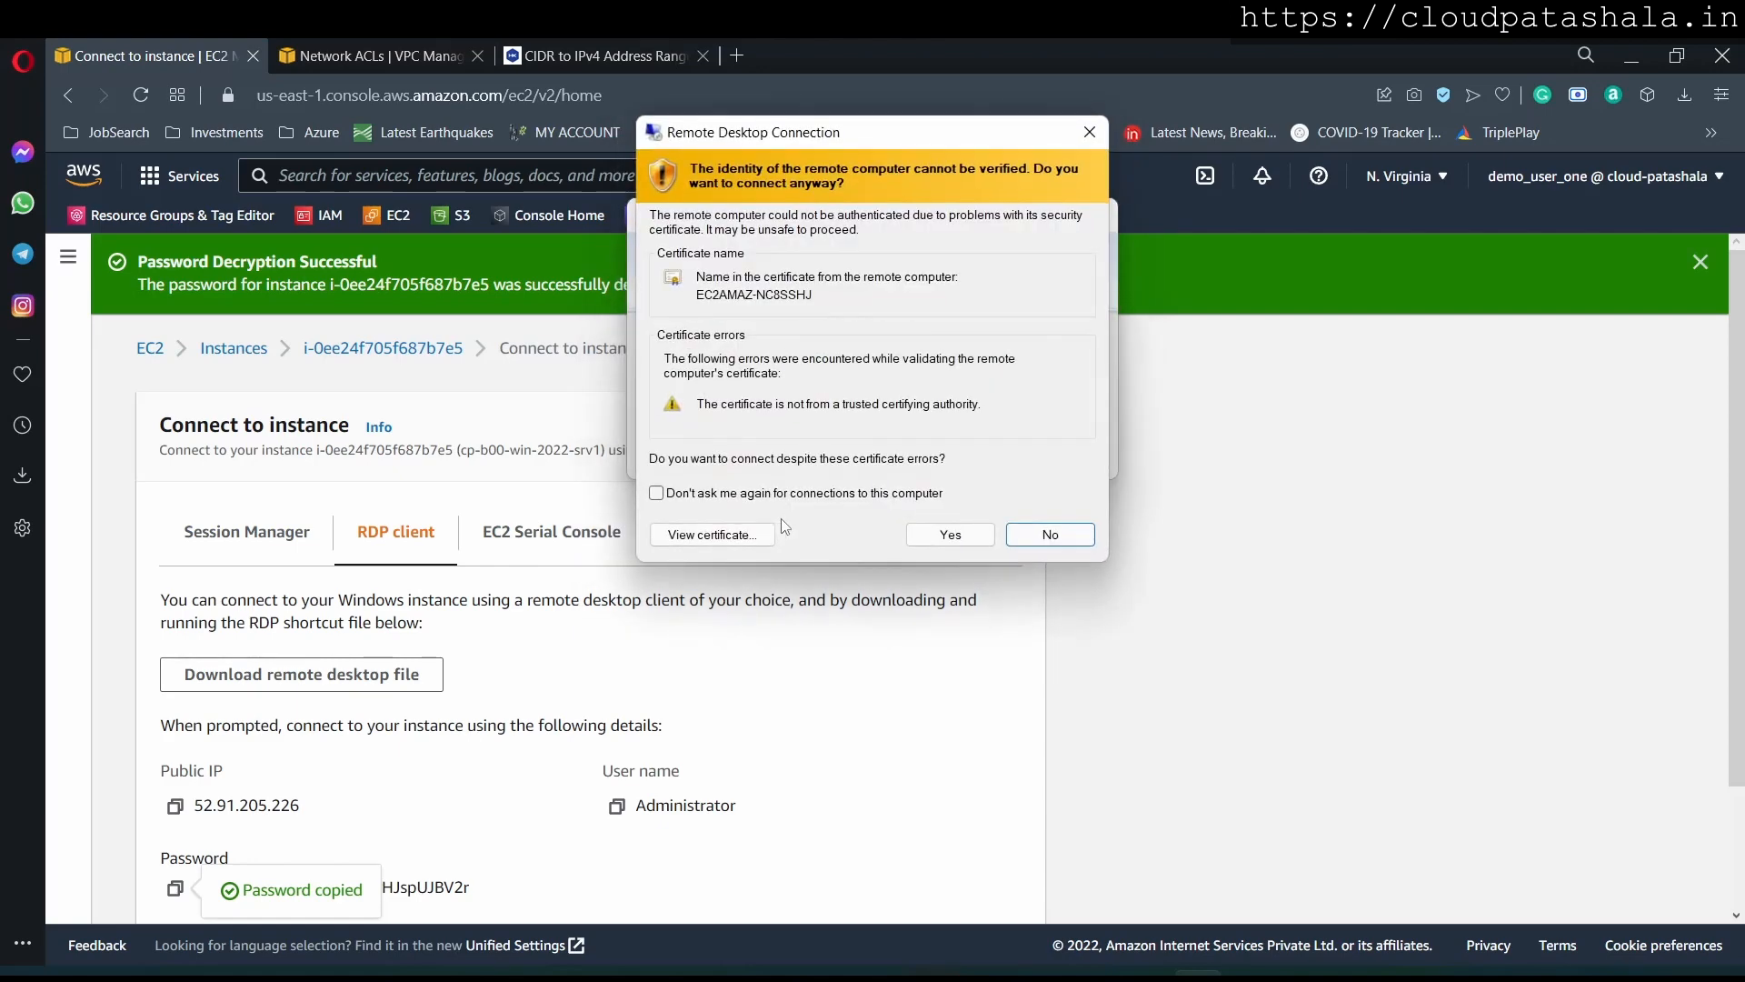
left_click(945, 534)
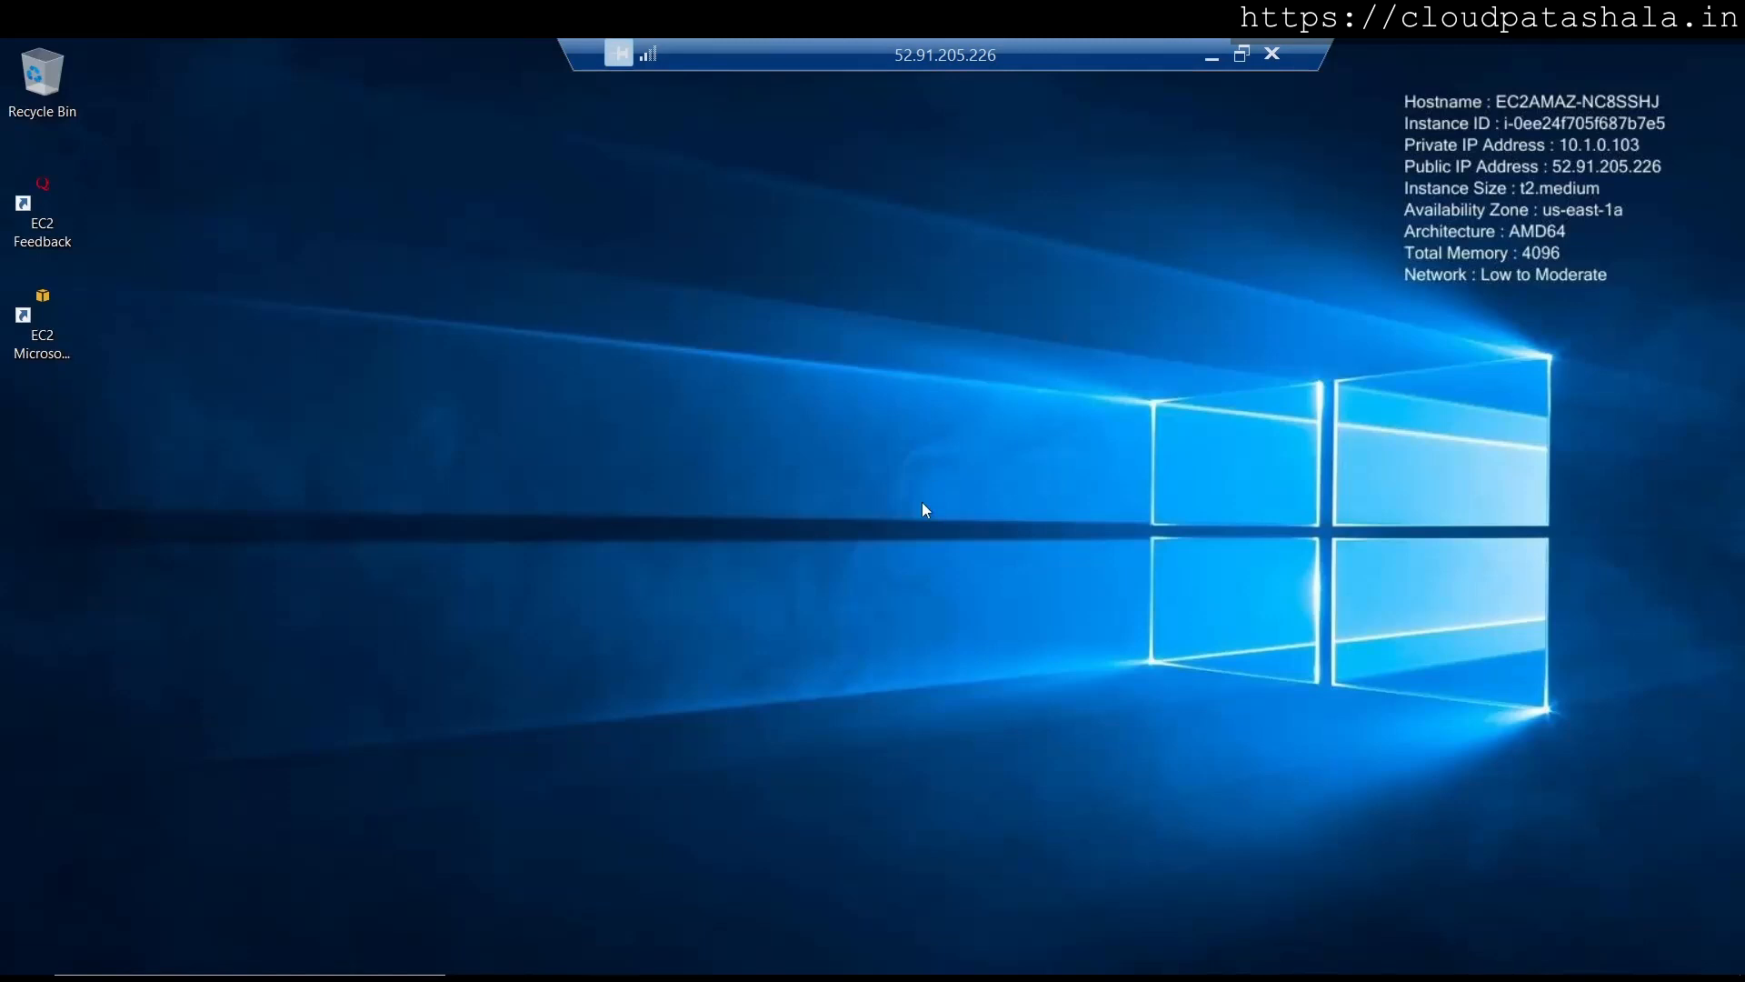
Run the logoff command on the remote server to sign out of the reconnected session
key("super+r")
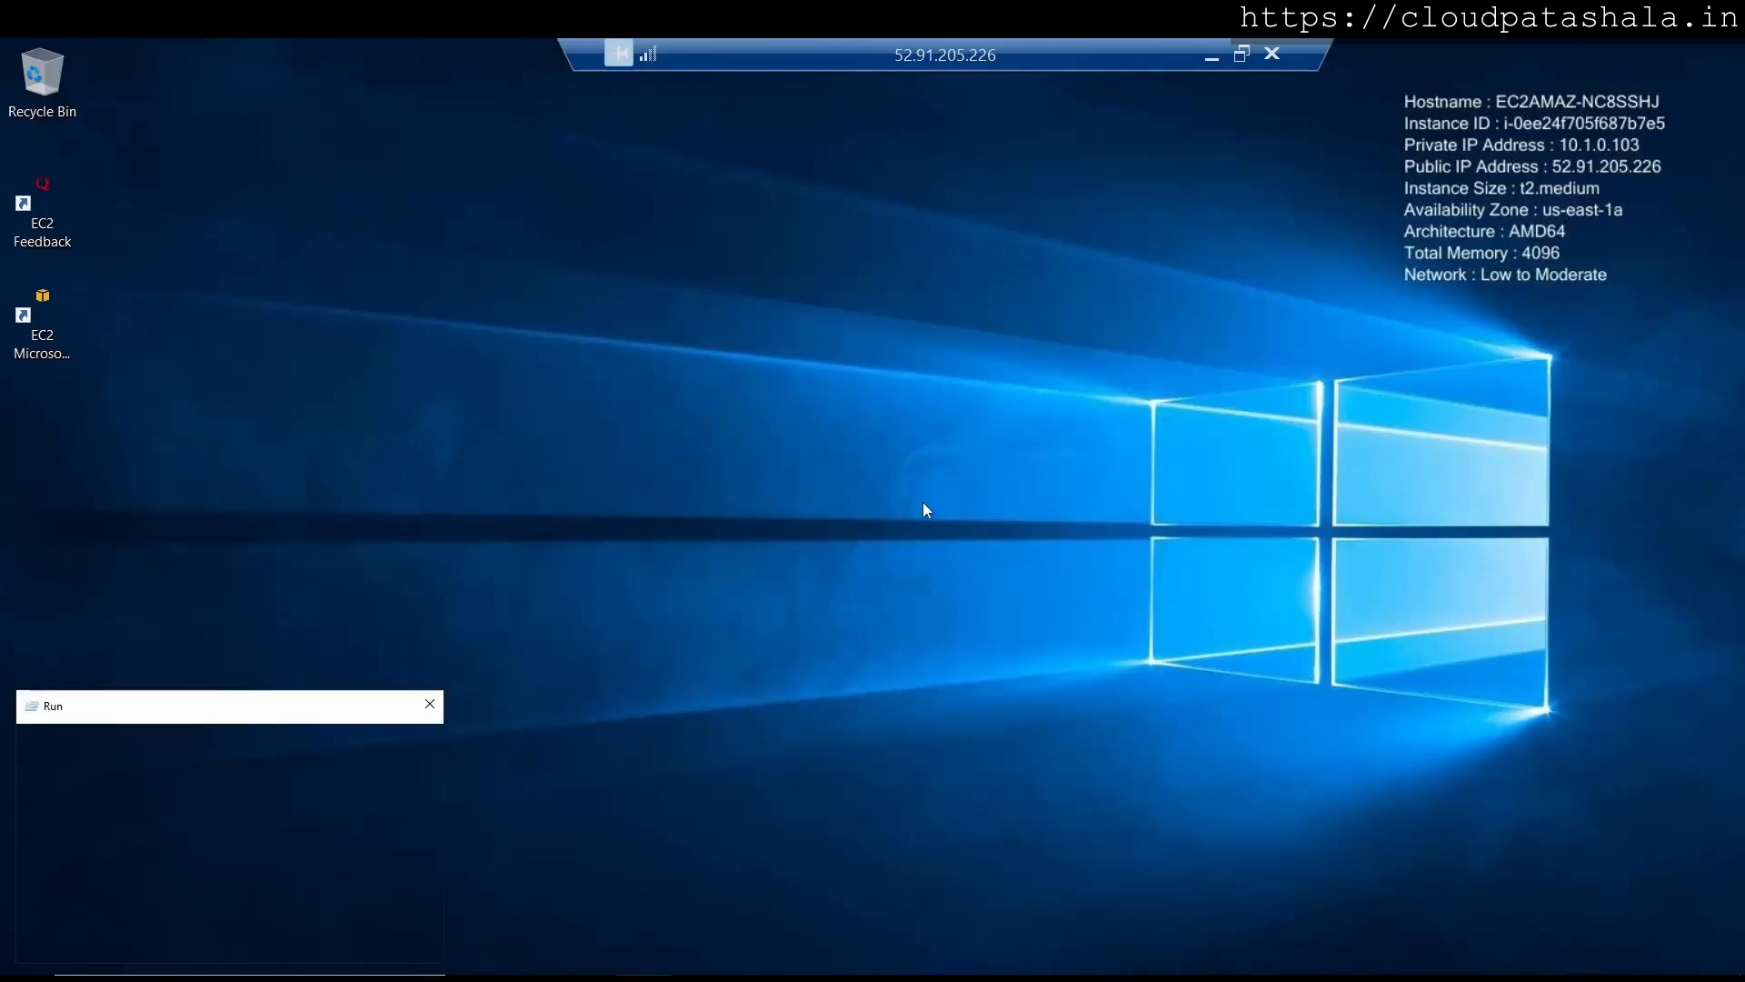
type("logof")
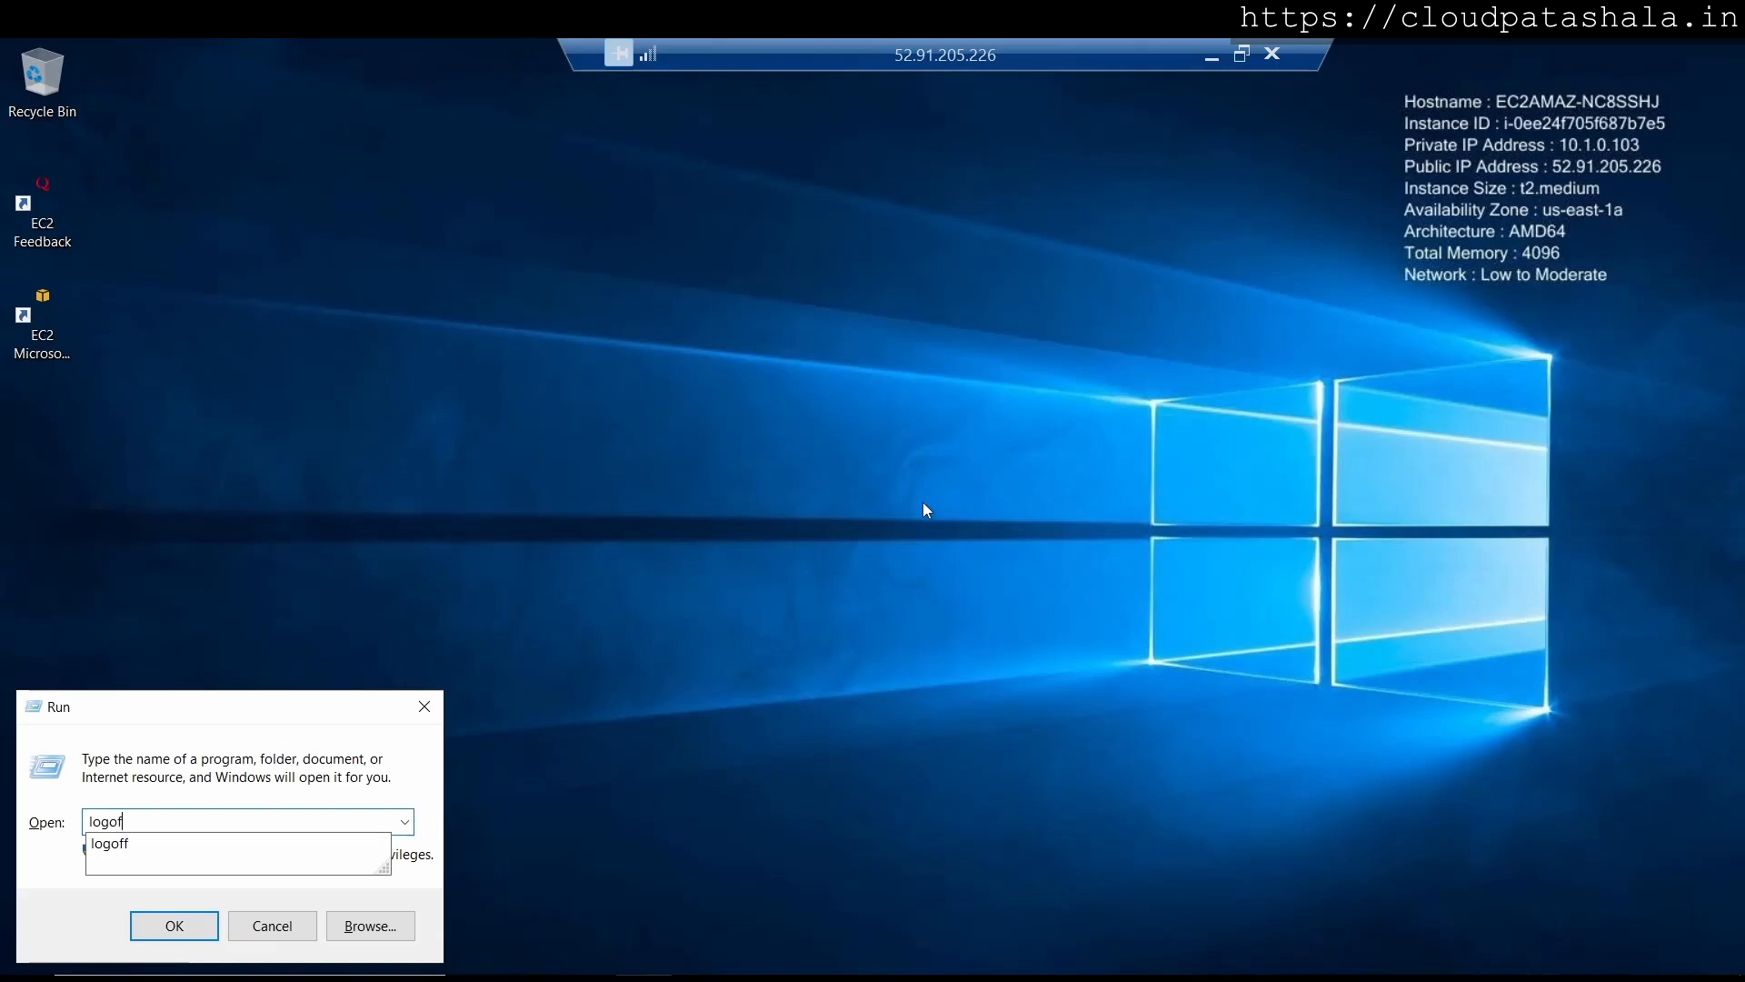
type("f")
key("Return")
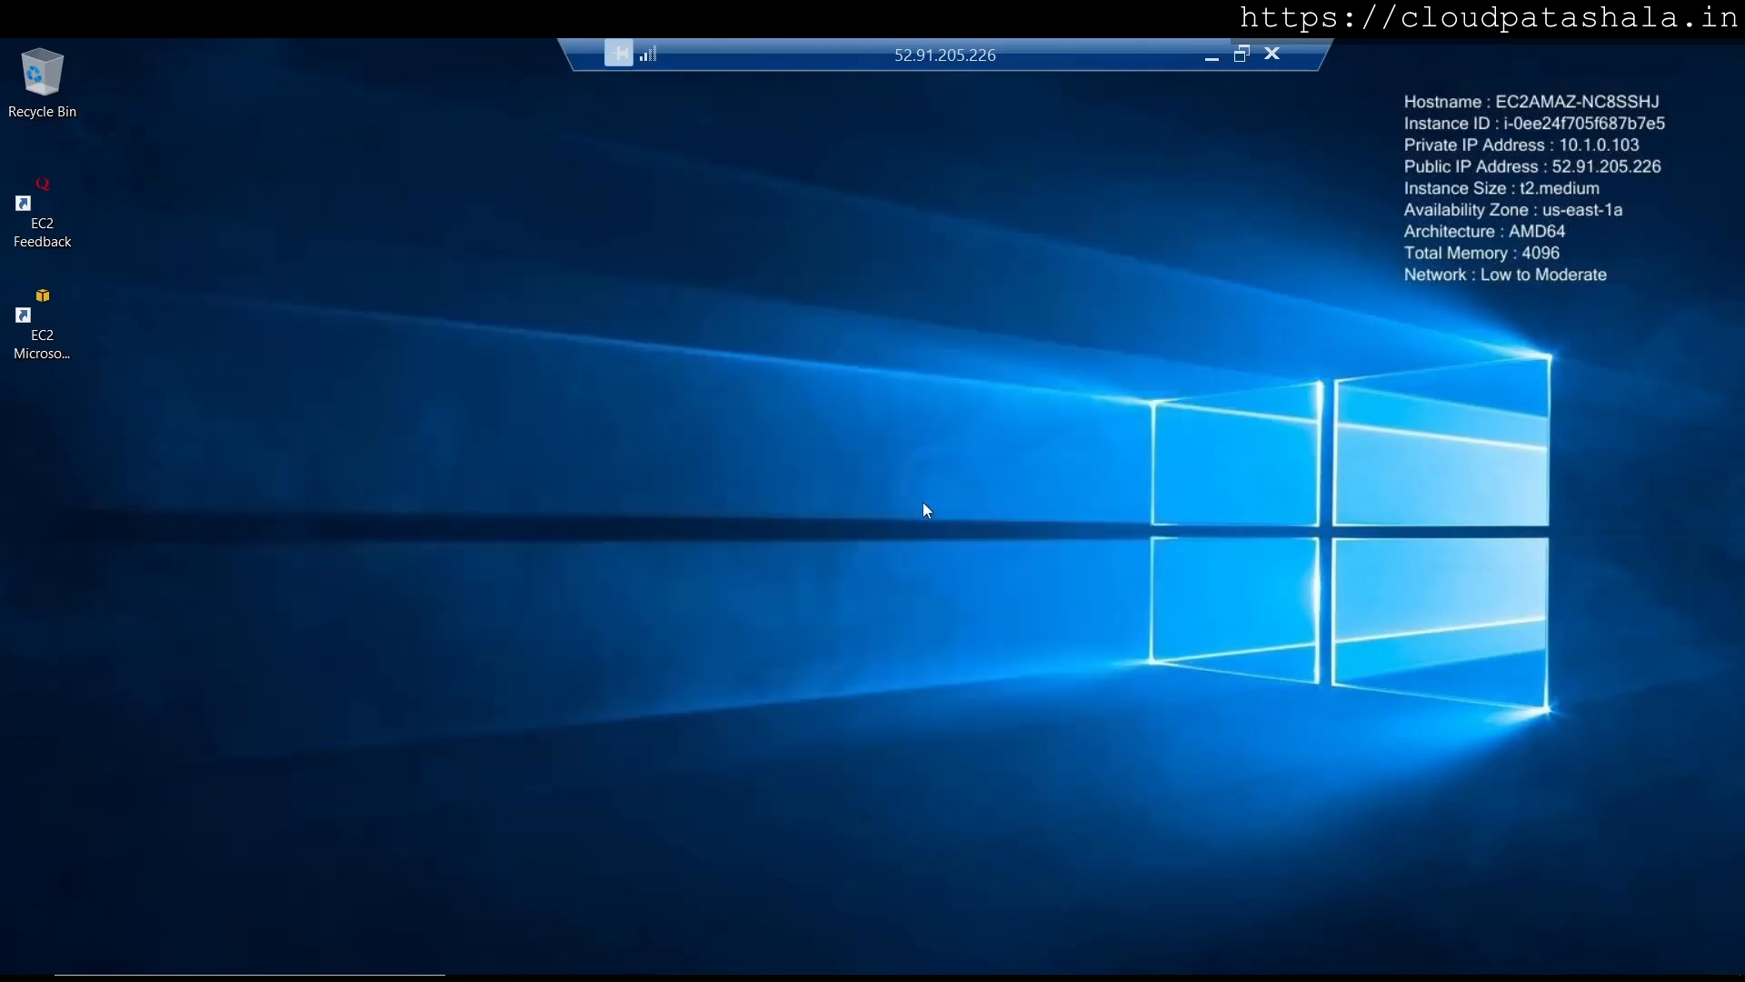